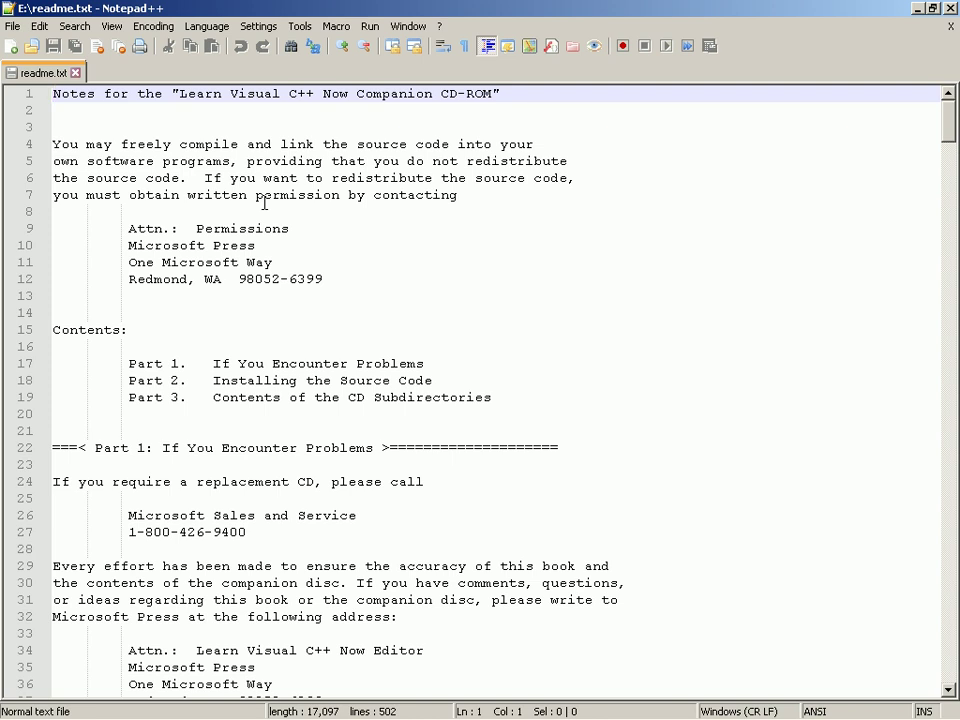
Step: Read readme.txt from its beginning through the support contacts to the start of Part 2 on installing the source code
left_click(407, 212)
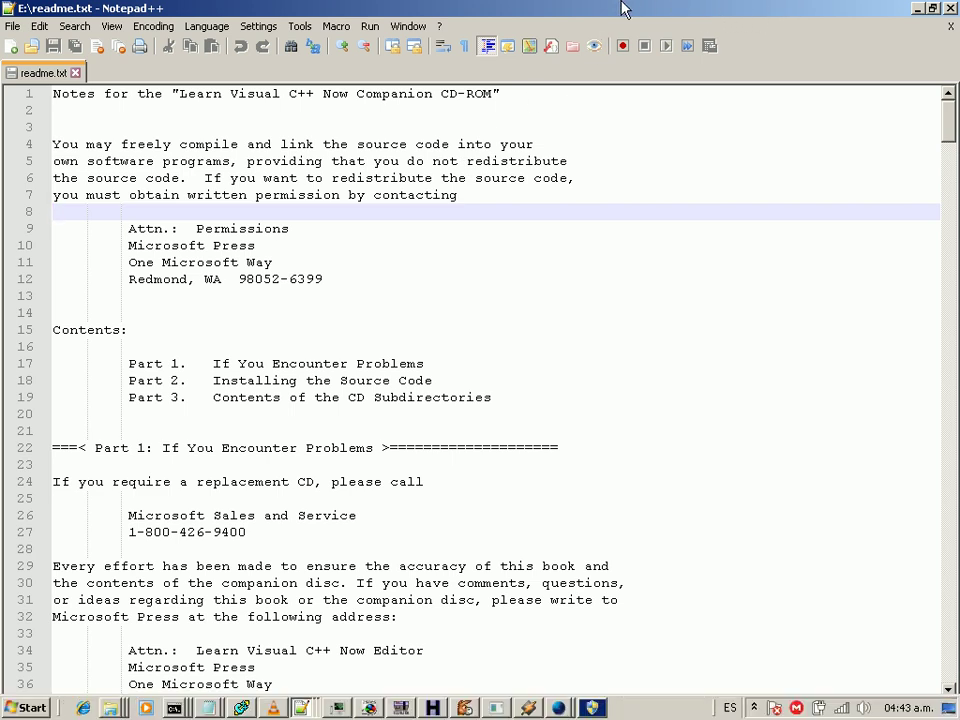
key("ctrl+Home")
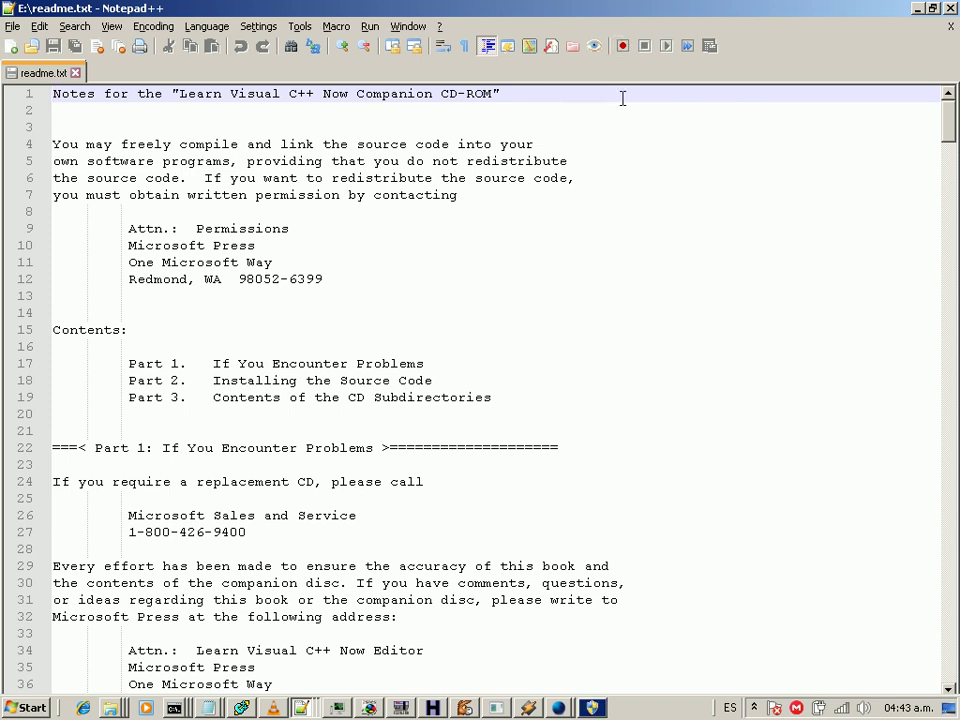
key("alt+Tab")
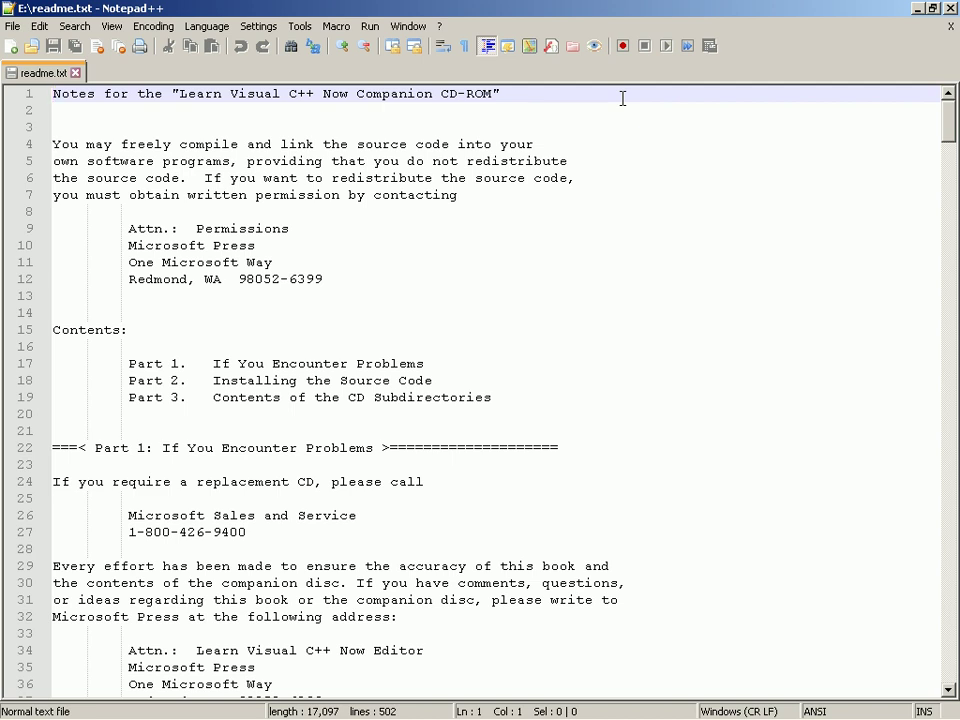
left_click(664, 362)
scroll(664, 360, "down", 2)
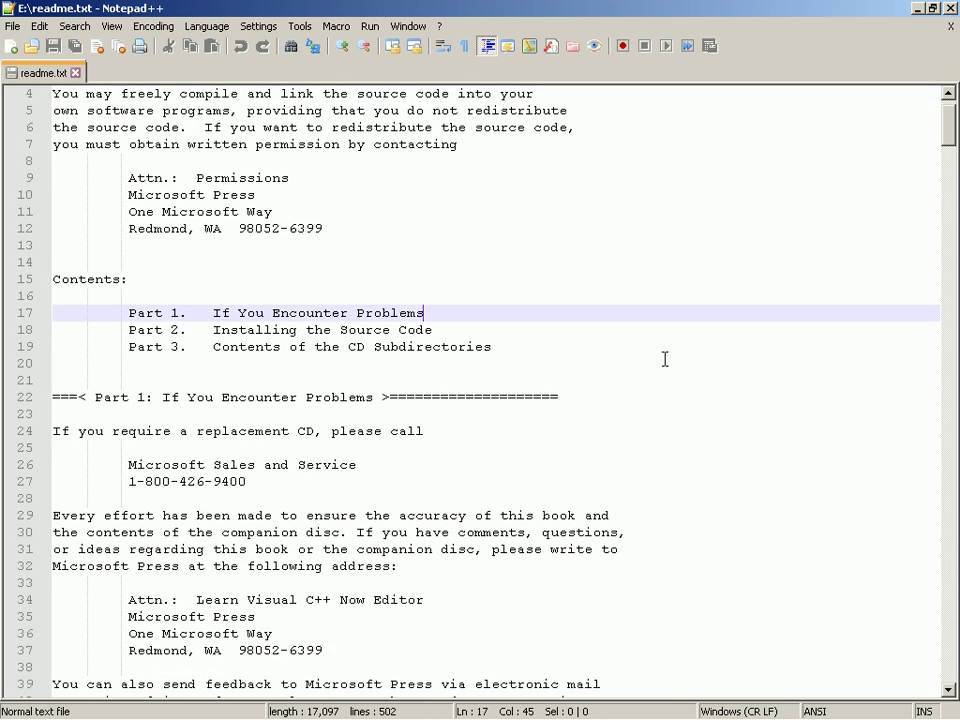
scroll(664, 358, "down", 5)
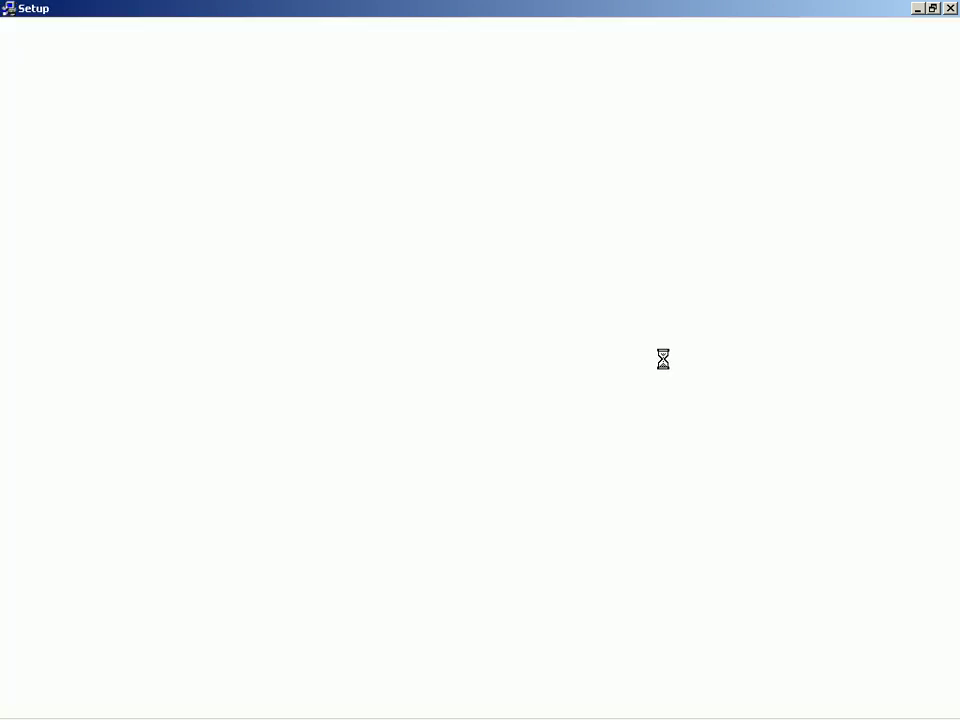
Step: Switch to the Learn Visual C++ Now setup and install its files into C:\LEARNVC
key("alt+Tab")
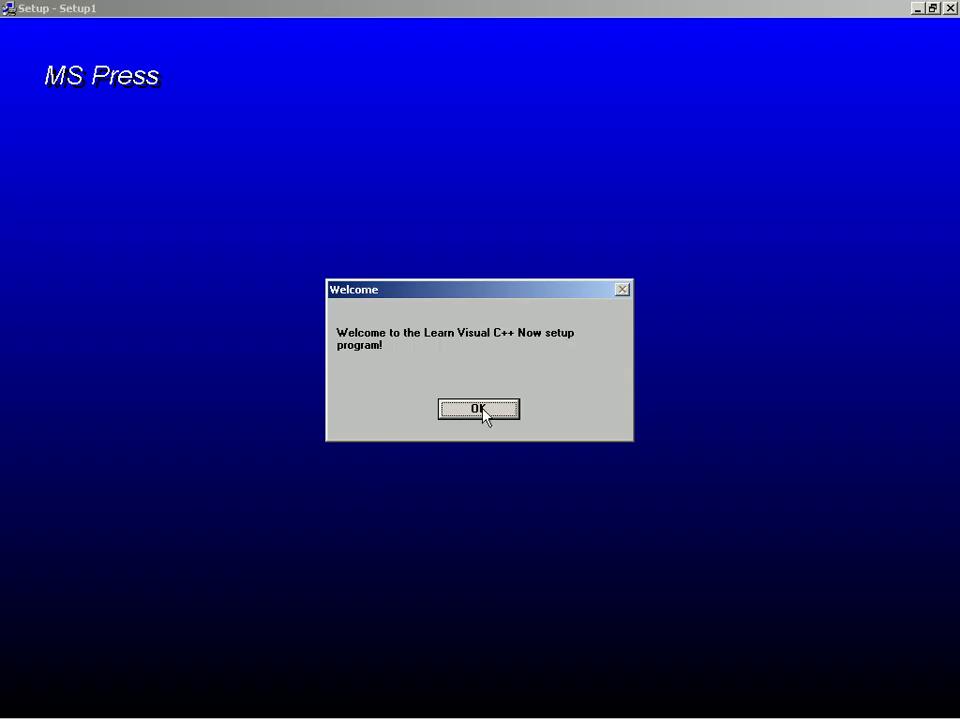
left_click(482, 408)
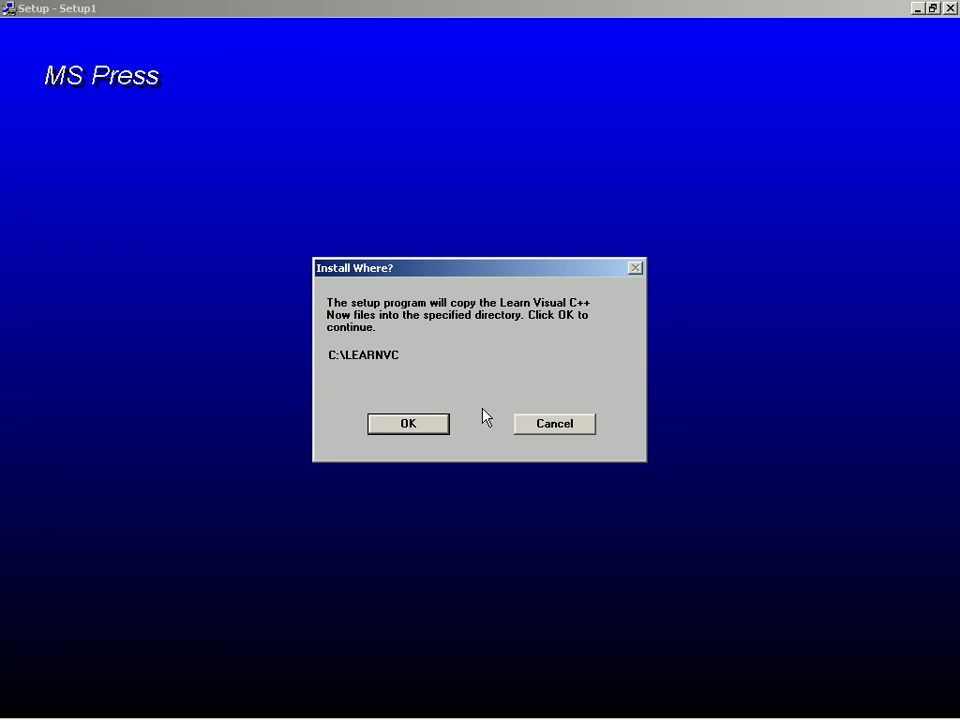
left_click(414, 429)
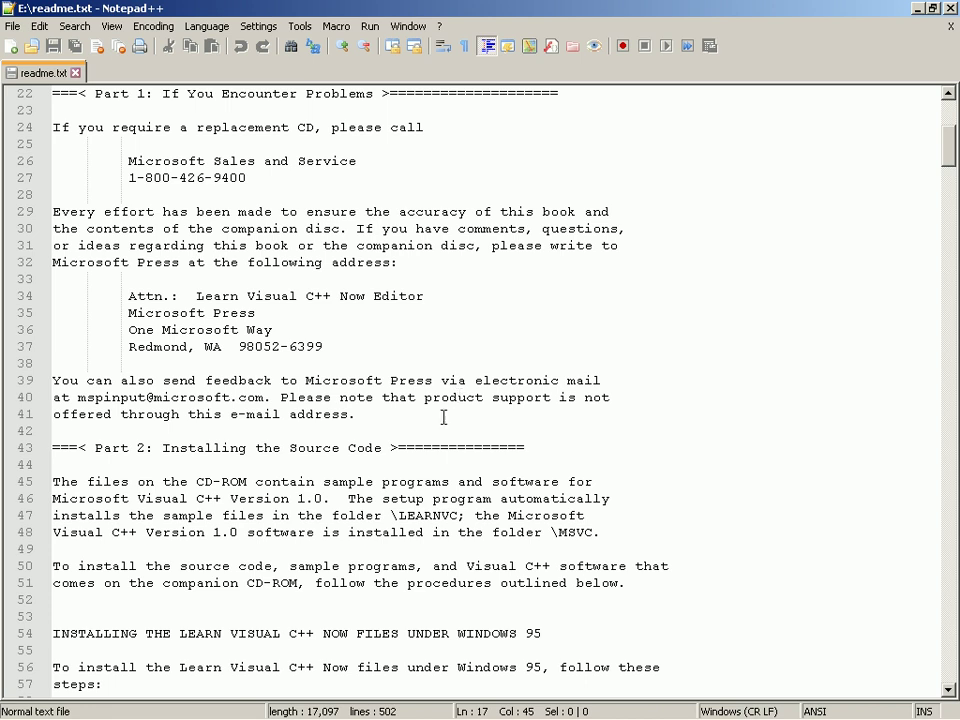
mouse_move(12, 714)
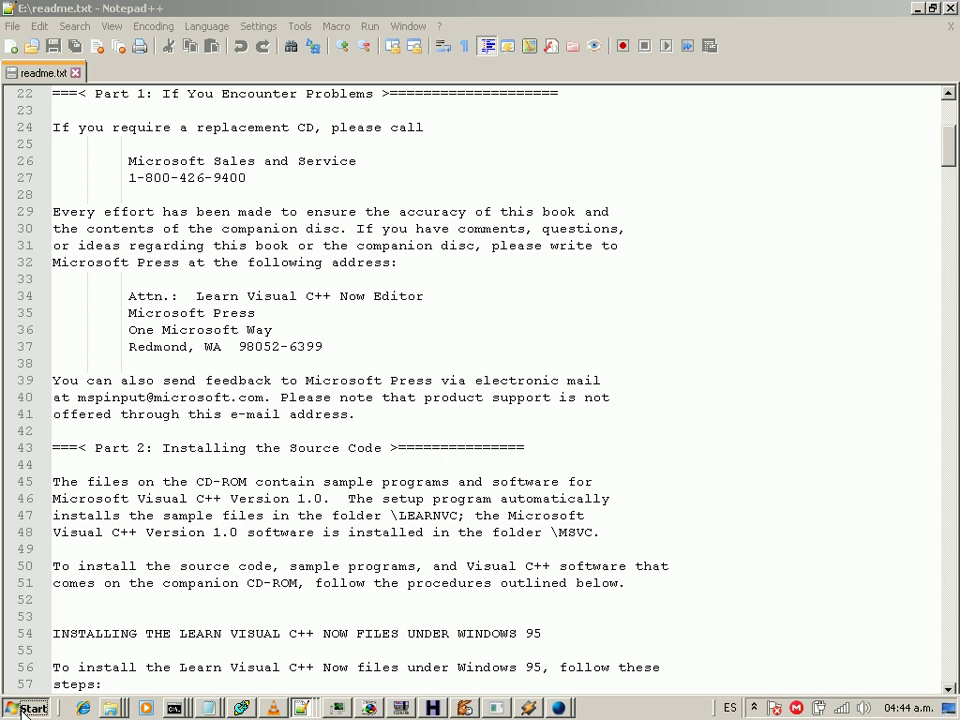
left_click(22, 710)
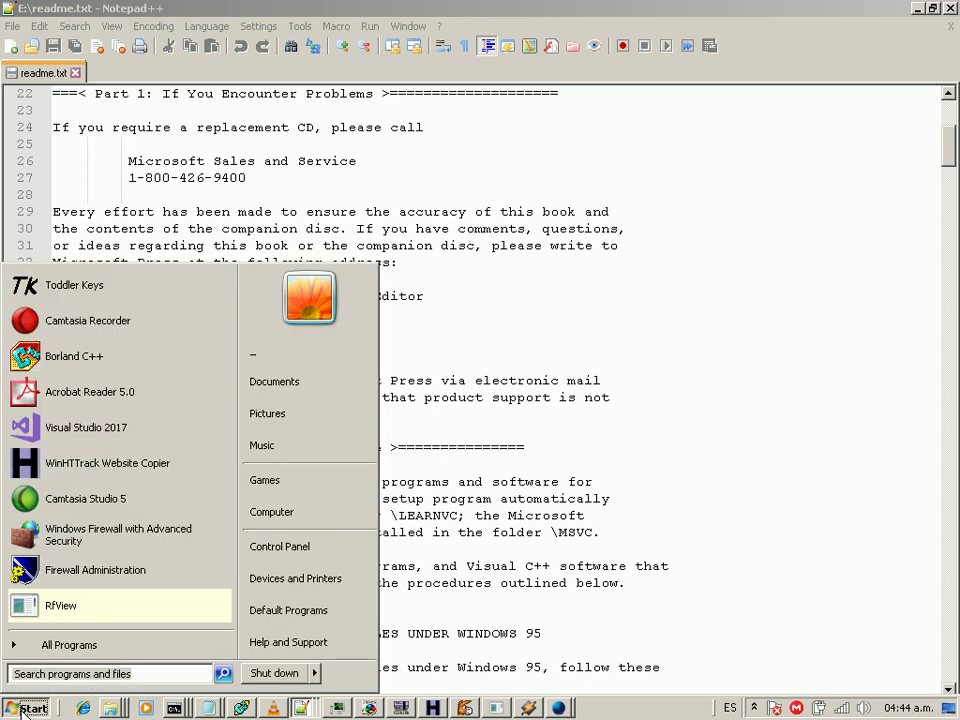
right_click(115, 620)
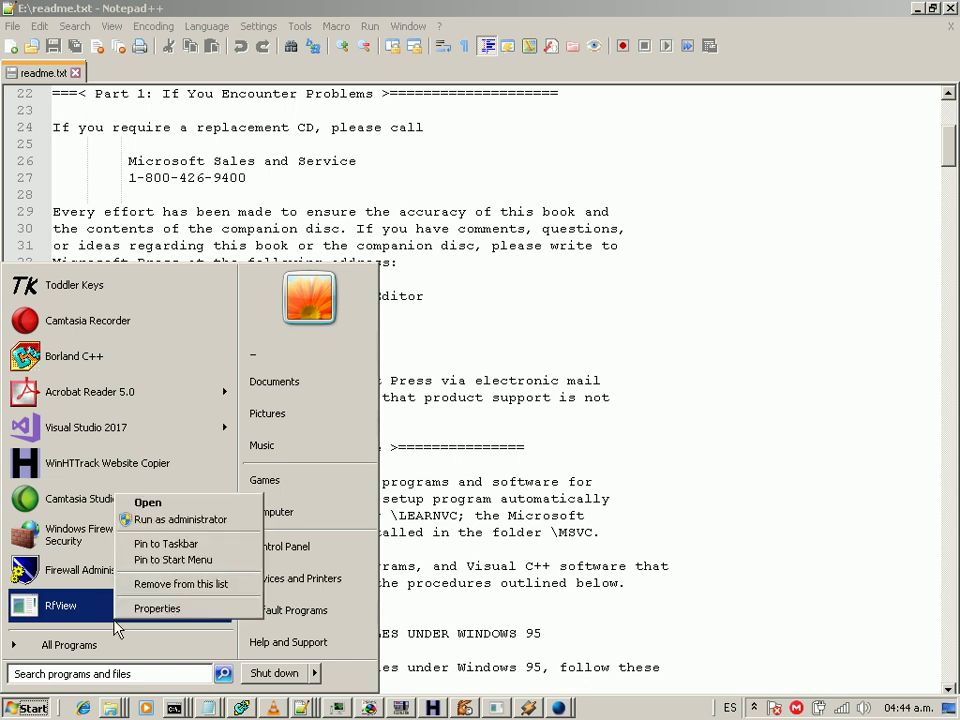
left_click(116, 612)
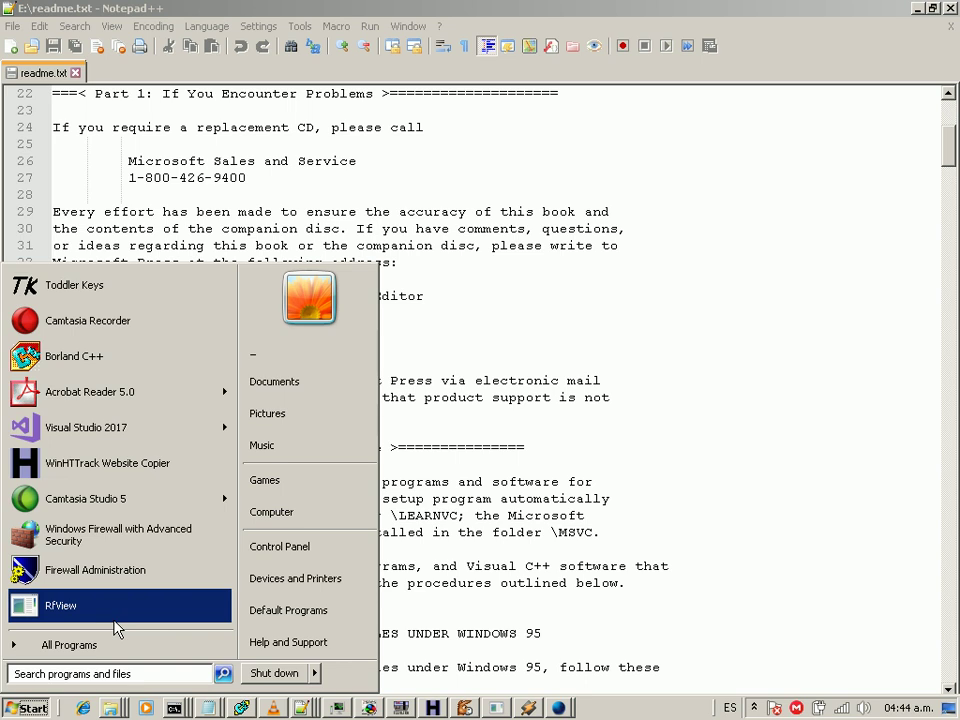
Step: Open the C: drive in a maximised window and look for the LEARNVC folder and any folder starting with "ms"
key("super+r")
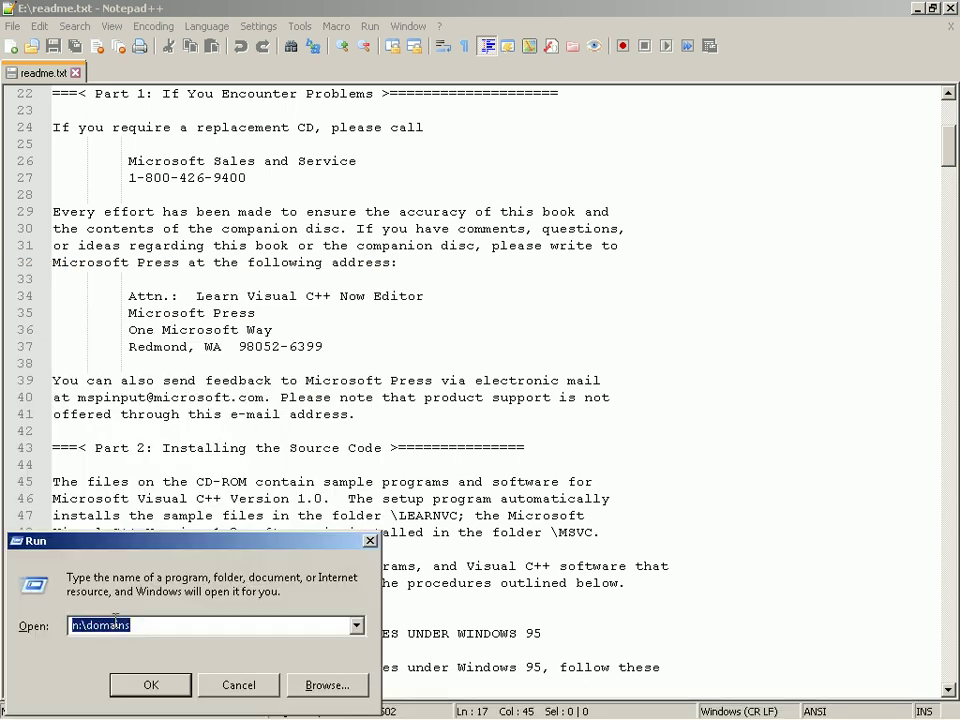
left_click(115, 622)
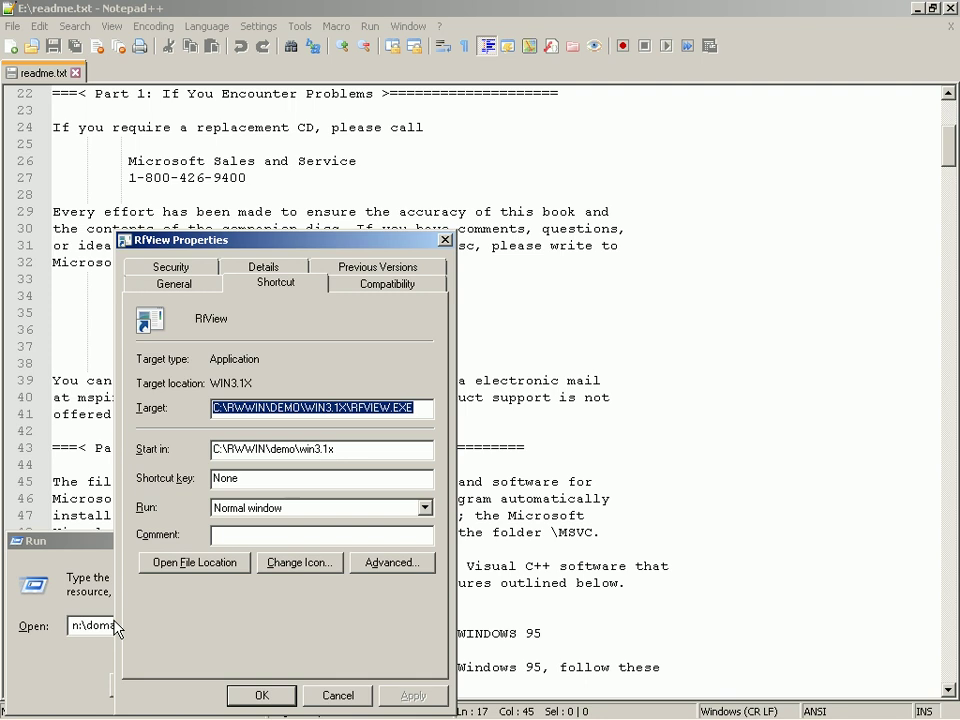
key("Escape")
type("c:")
key("Escape")
key("Escape")
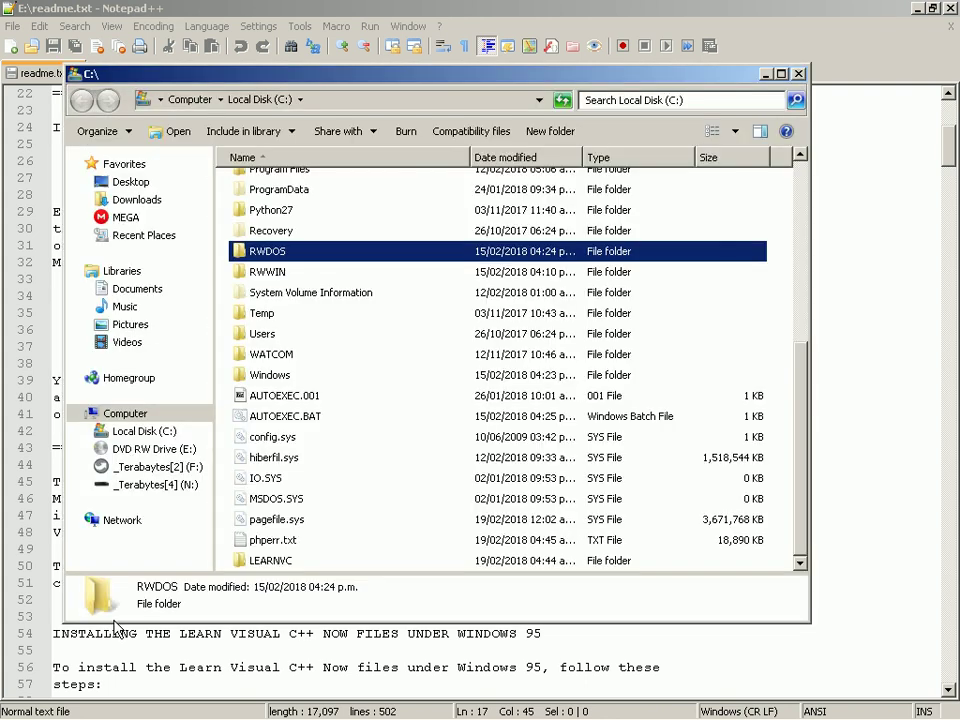
key("super+Up")
key("End")
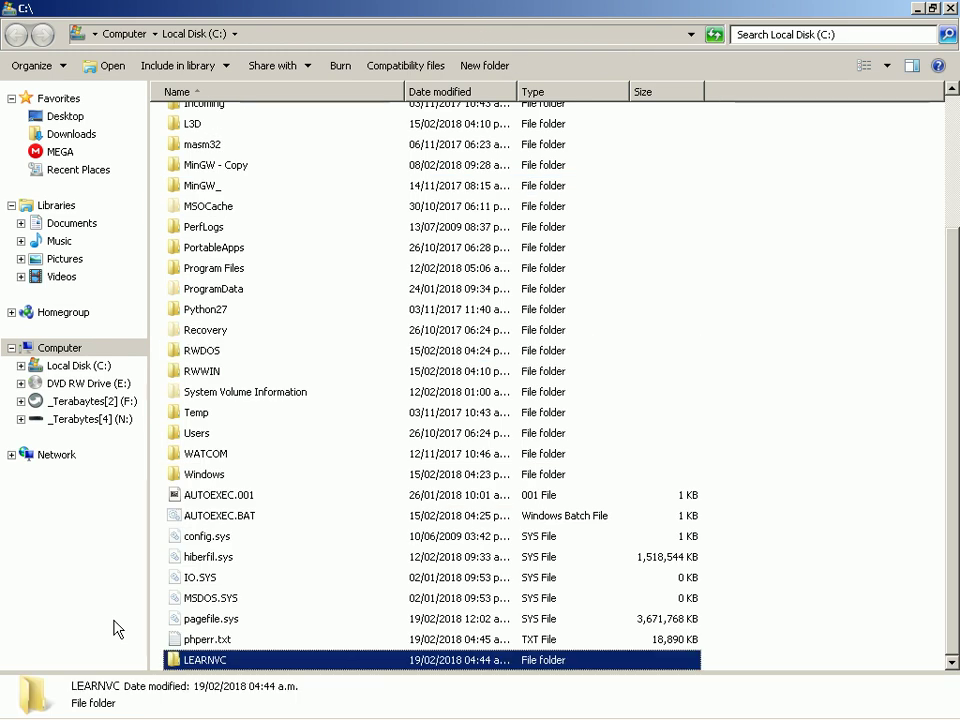
key("m")
key("s")
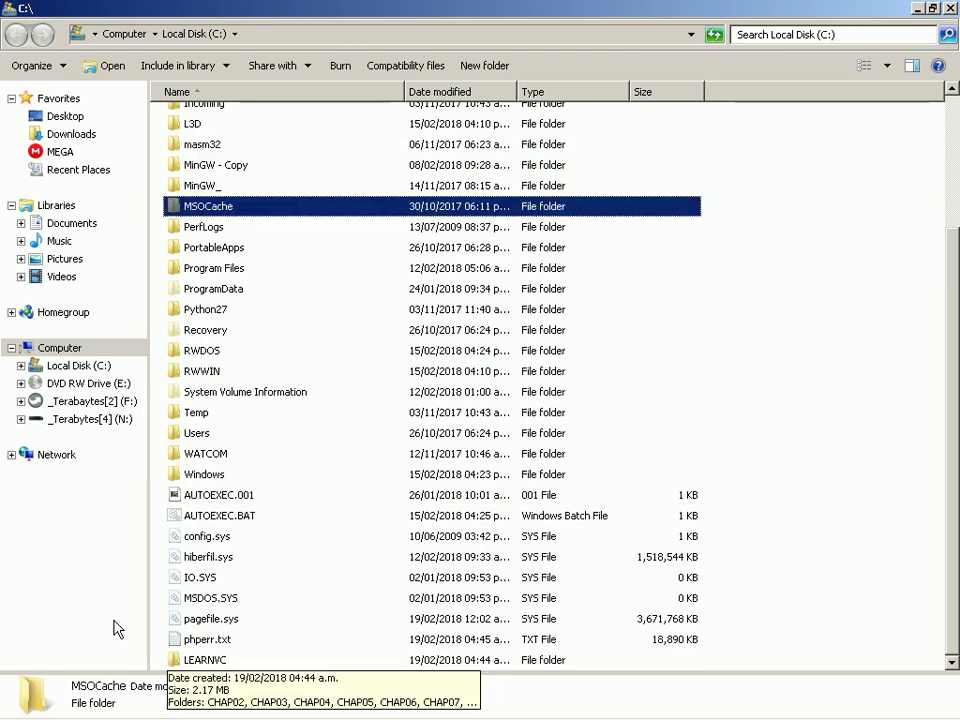
Step: Switch to the E: disc window and open PACKING.TXT from its MSVC folder
key("alt+Tab")
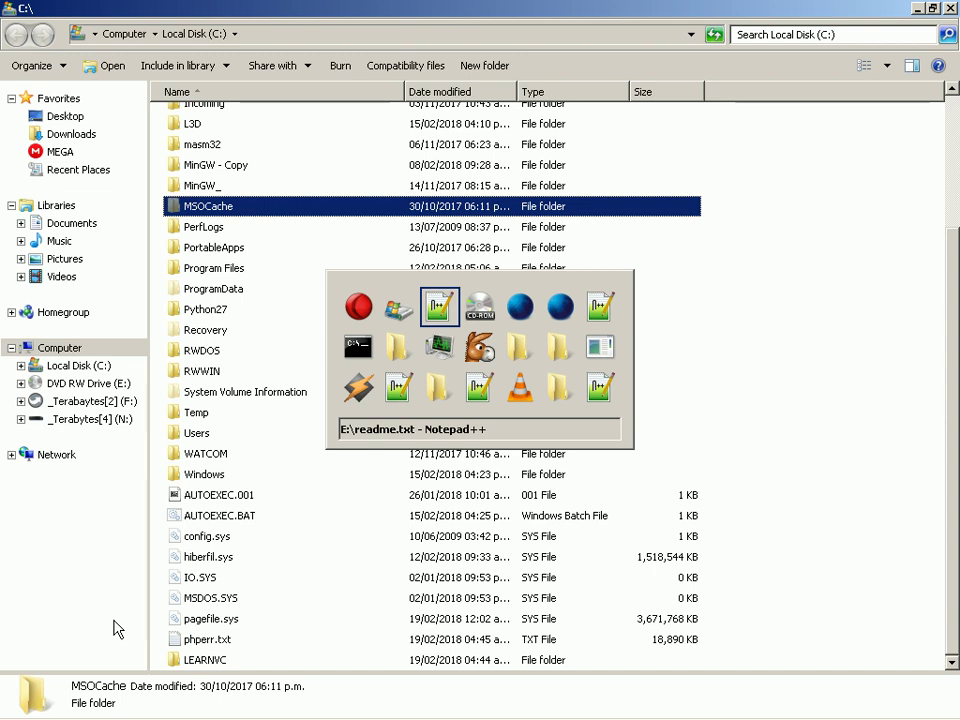
key("alt+Tab")
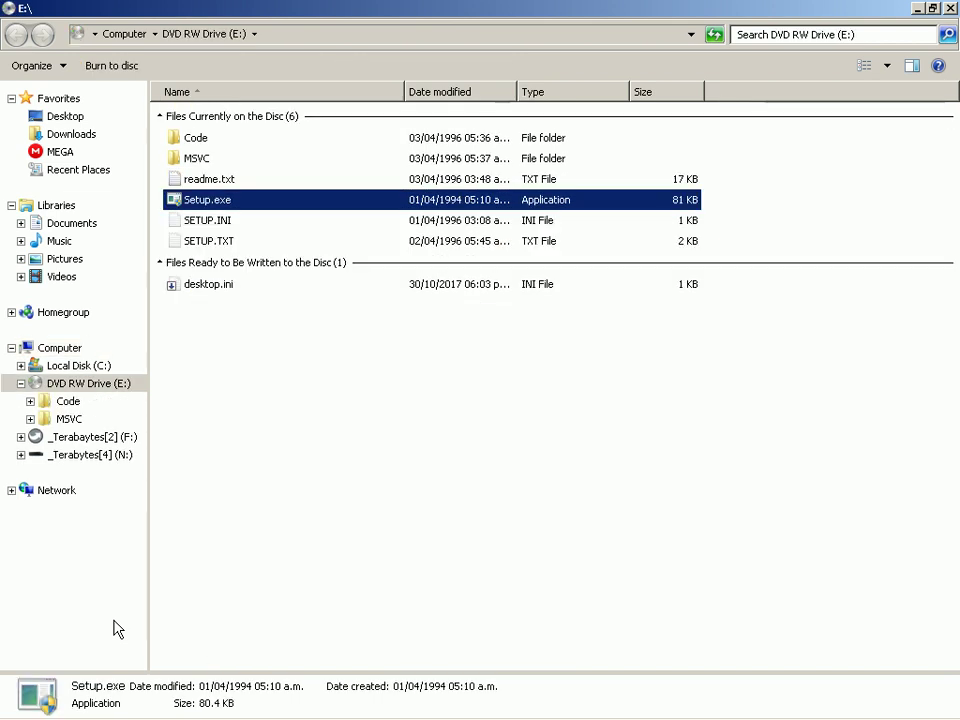
key("Home")
key("Down")
key("Return")
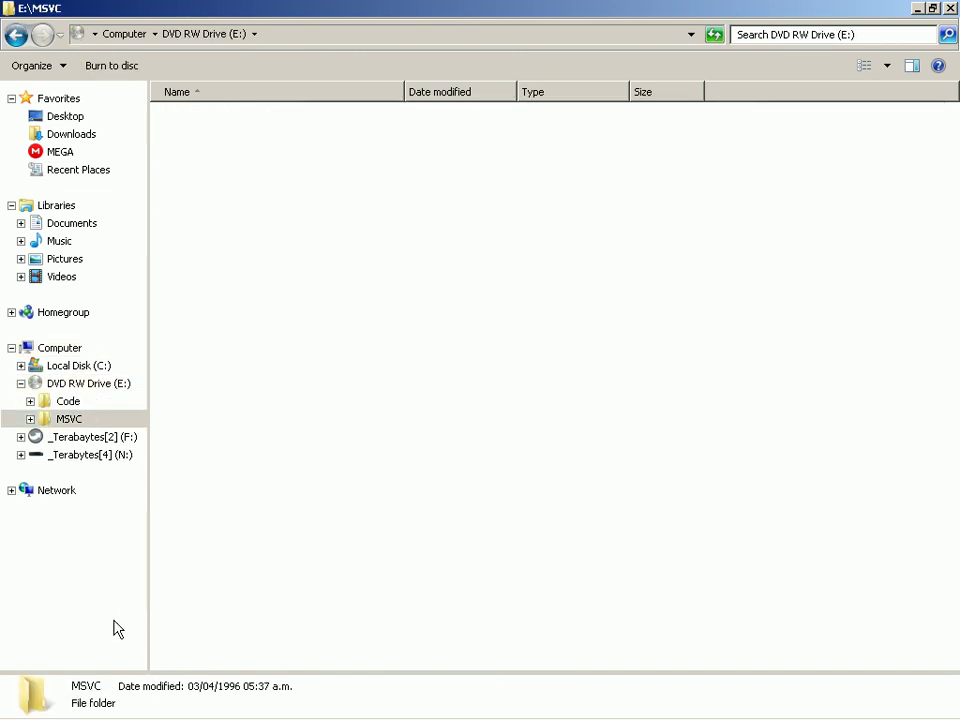
key("Down")
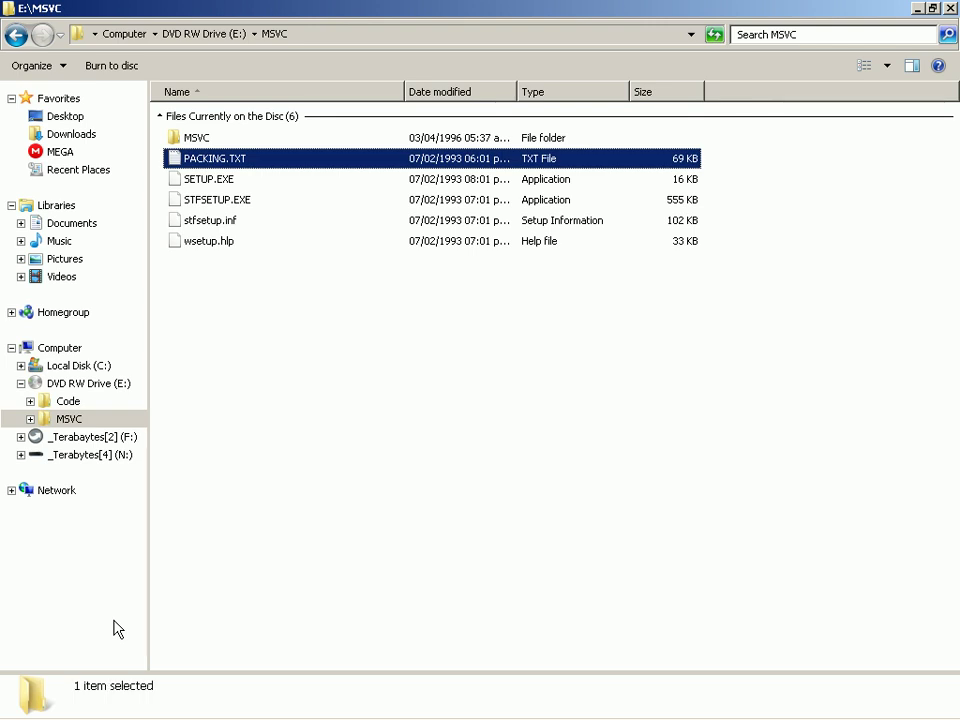
key("Return")
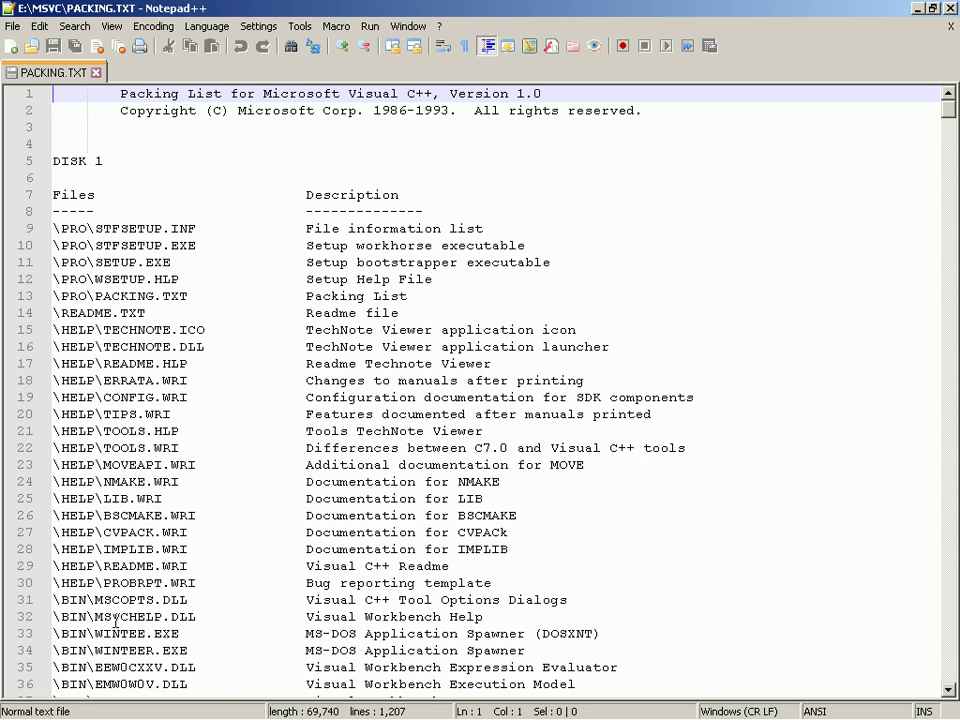
Step: Examine the Visual C++ 1.0 packing list in PACKING.TXT page by page to the end of the file
key("Page_Down")
key("Page_Down")
key("Page_Down")
key("Page_Down")
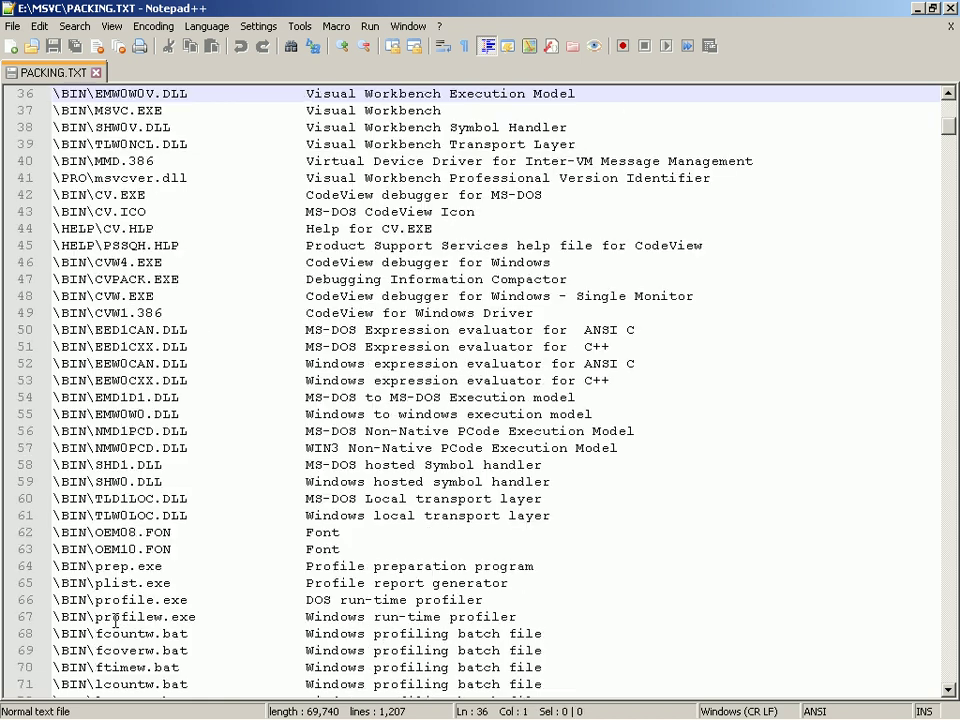
key("Page_Down")
key("Page_Down")
key("Page_Down")
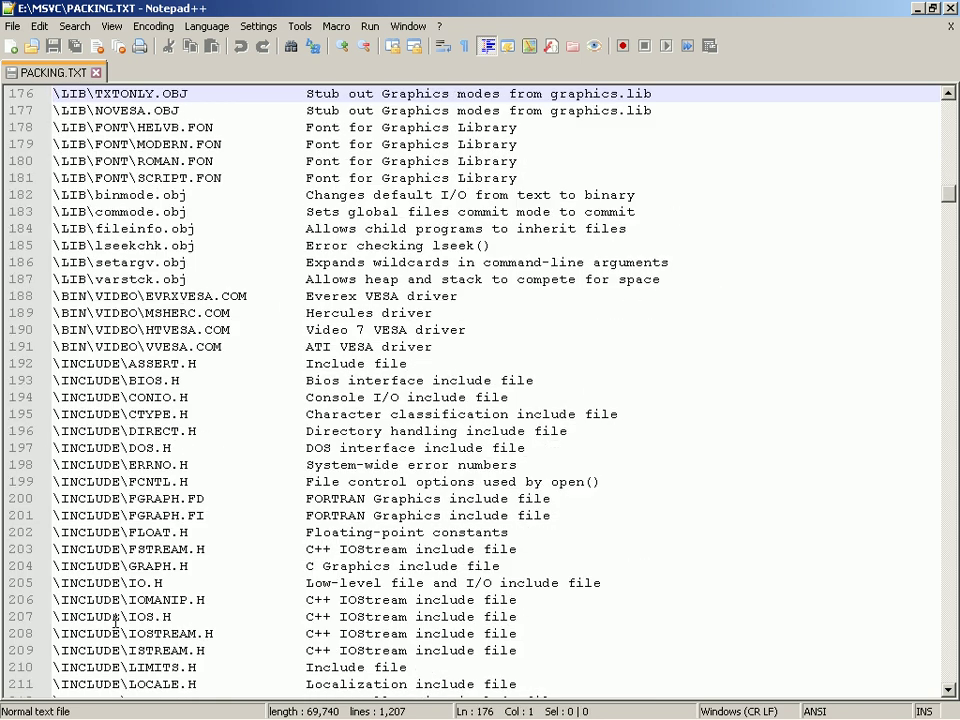
key("Page_Up")
key("Page_Up")
key("Page_Down")
key("Page_Down")
key("Page_Down")
key("Page_Down")
key("Page_Down")
key("Page_Down")
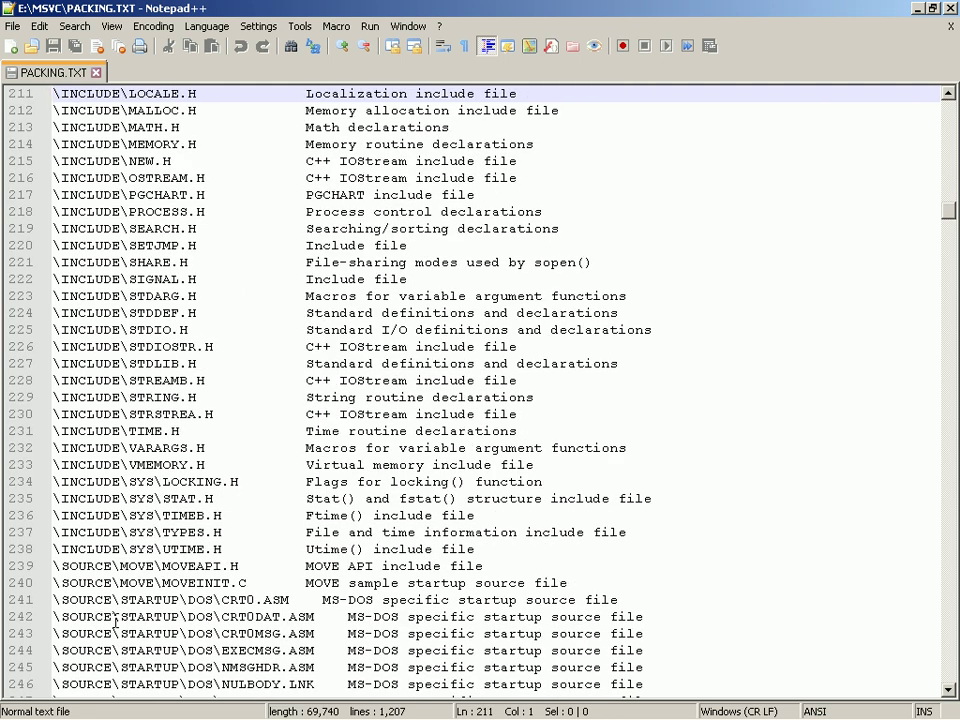
key("Page_Down")
key("Page_Down")
key("Page_Down")
key("Page_Down")
key("Page_Down")
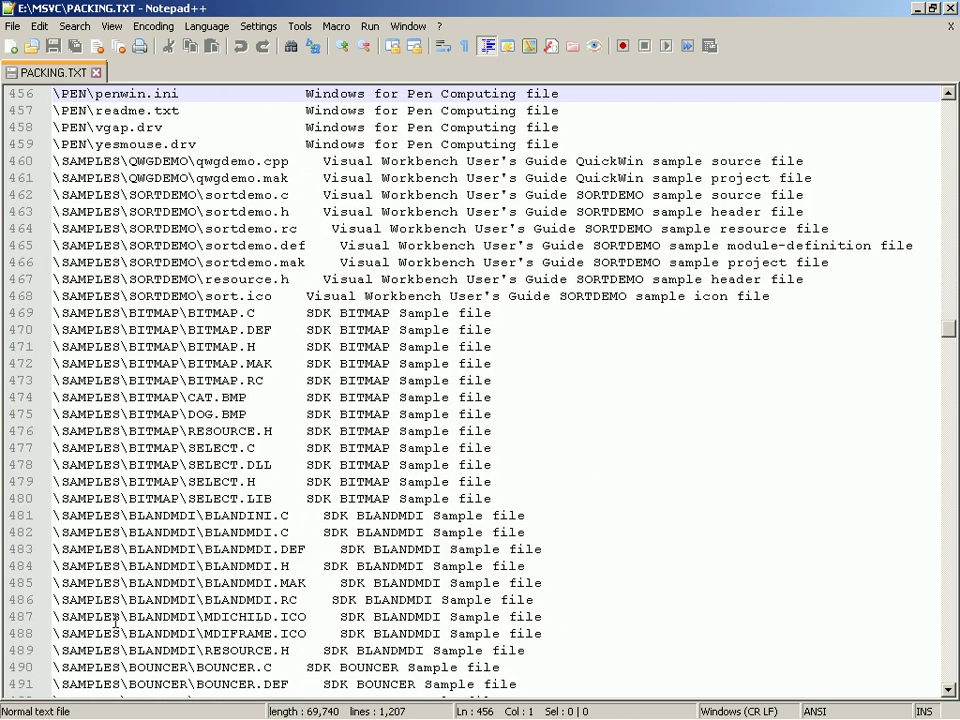
key("Page_Down")
key("Page_Down")
key("Page_Down")
key("Page_Down")
key("Page_Down")
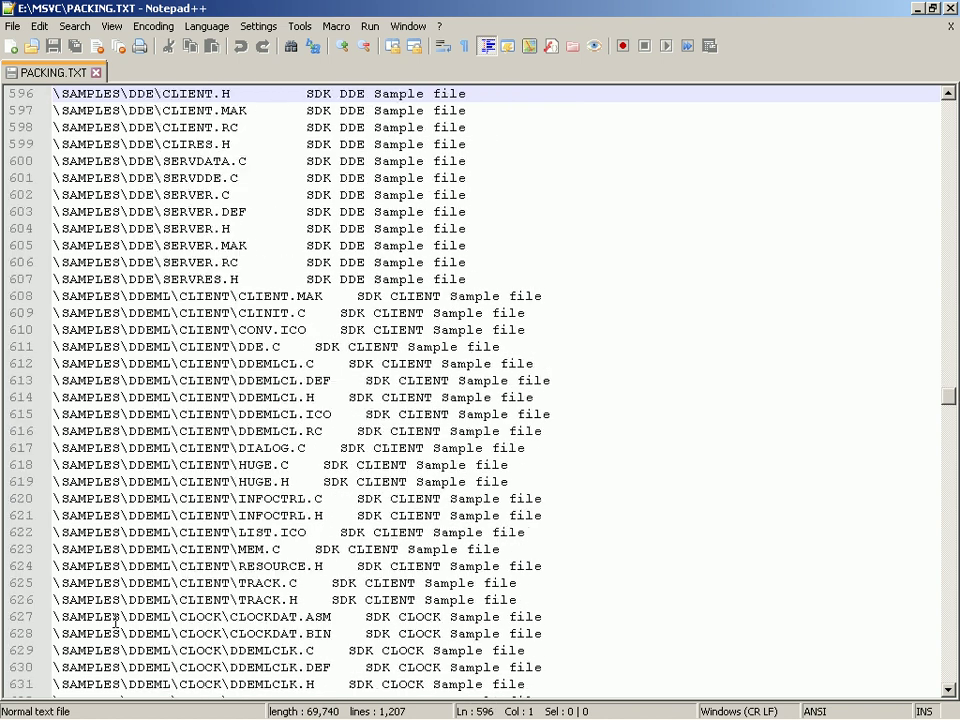
key("Page_Down")
key("Page_Down")
key("Page_Down")
key("Page_Down")
key("Page_Down")
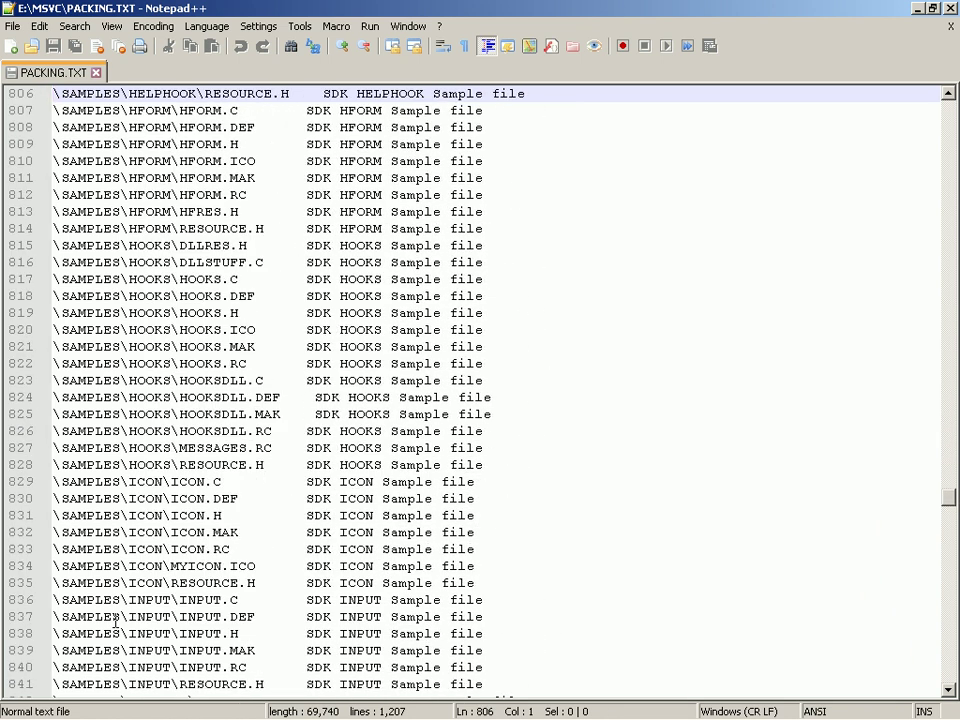
key("Page_Down")
key("Page_Down")
key("Page_Down")
key("Page_Down")
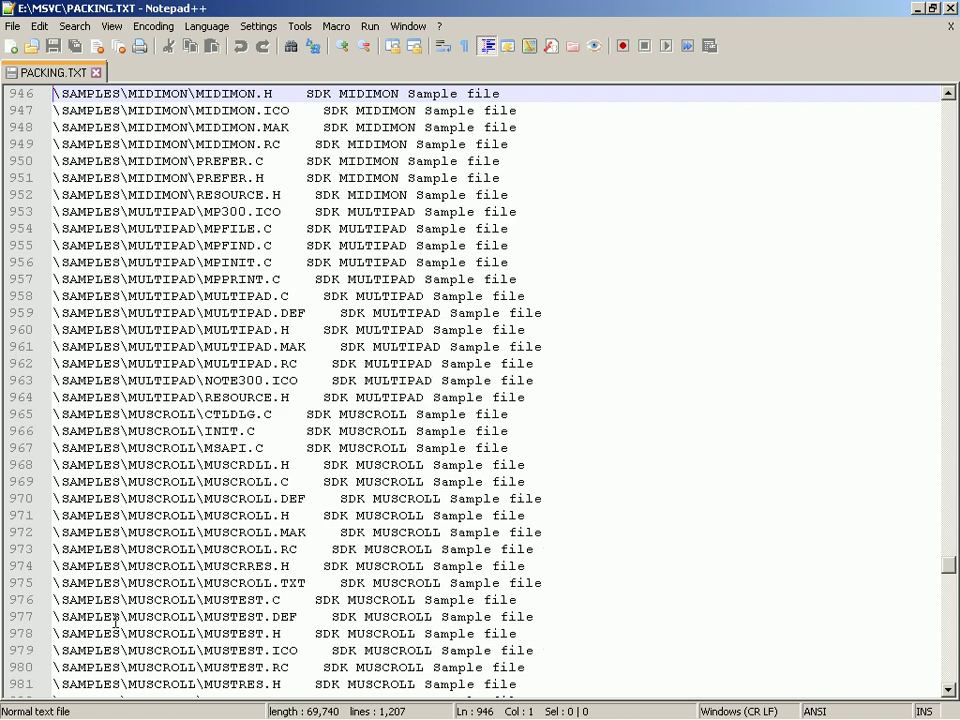
key("Page_Down")
key("Page_Down")
key("Page_Down")
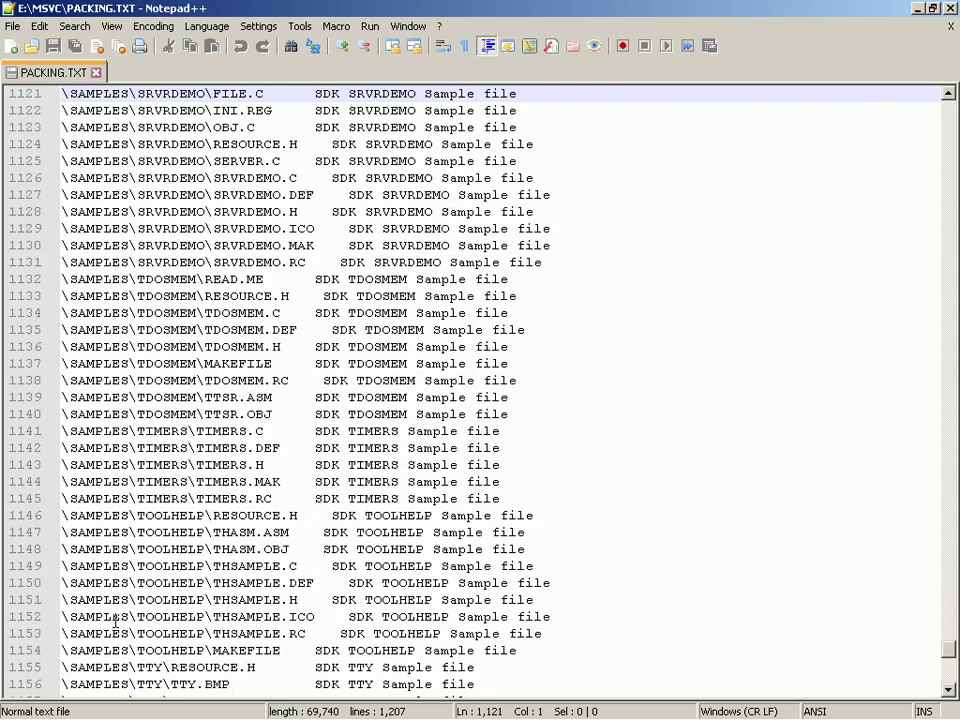
key("Page_Down")
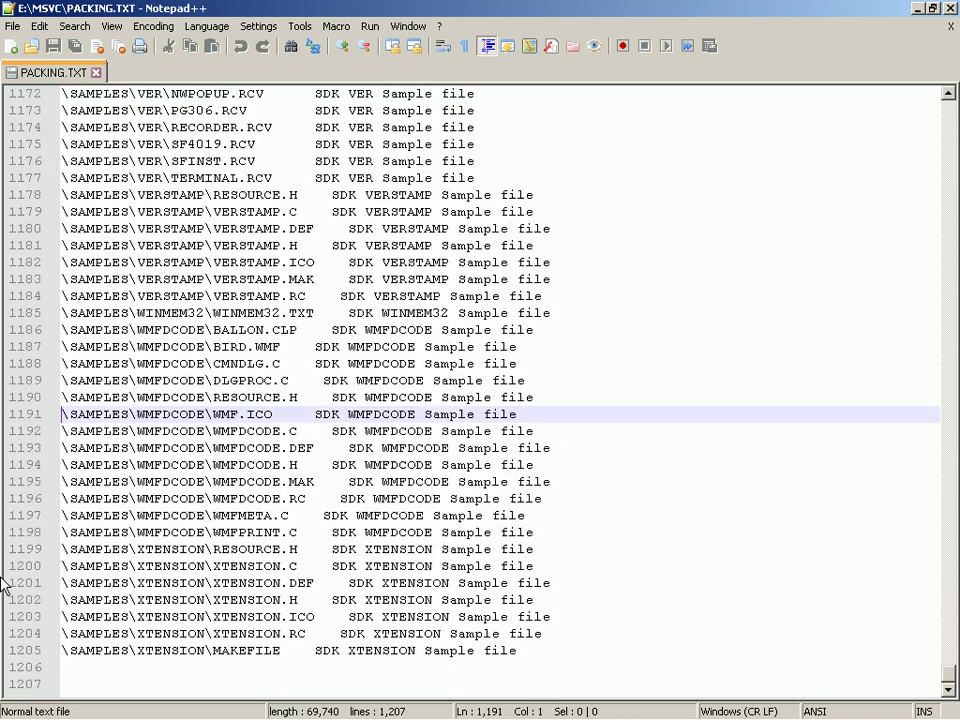
key("Page_Down")
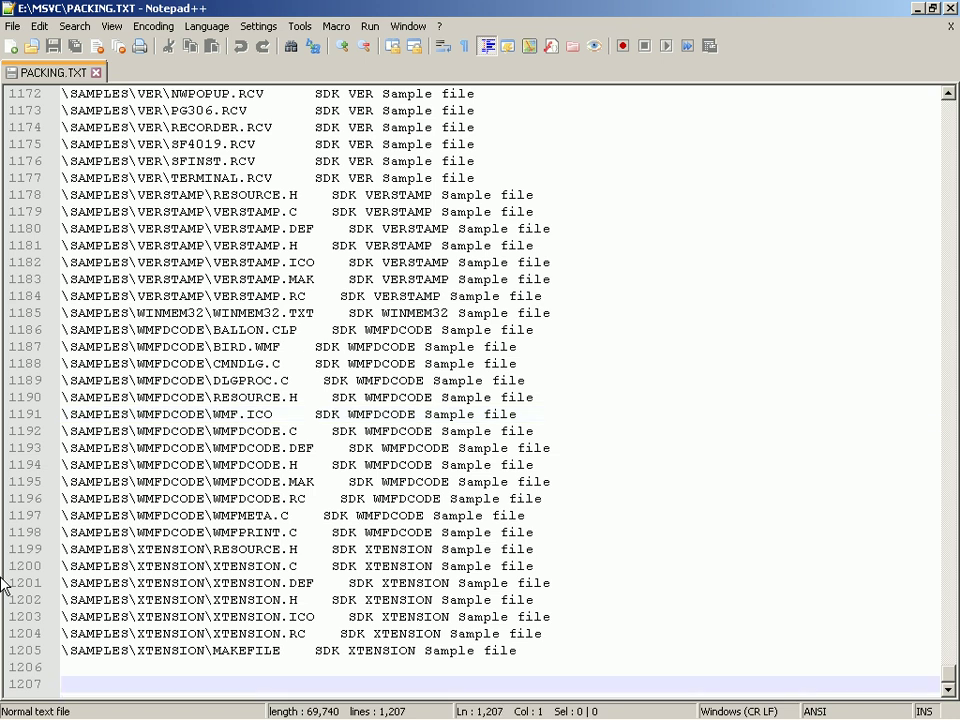
Step: Return to the E:\MSVC folder window and look over the entries around PACKING.TXT and SETUP.EXE
key("alt+Tab")
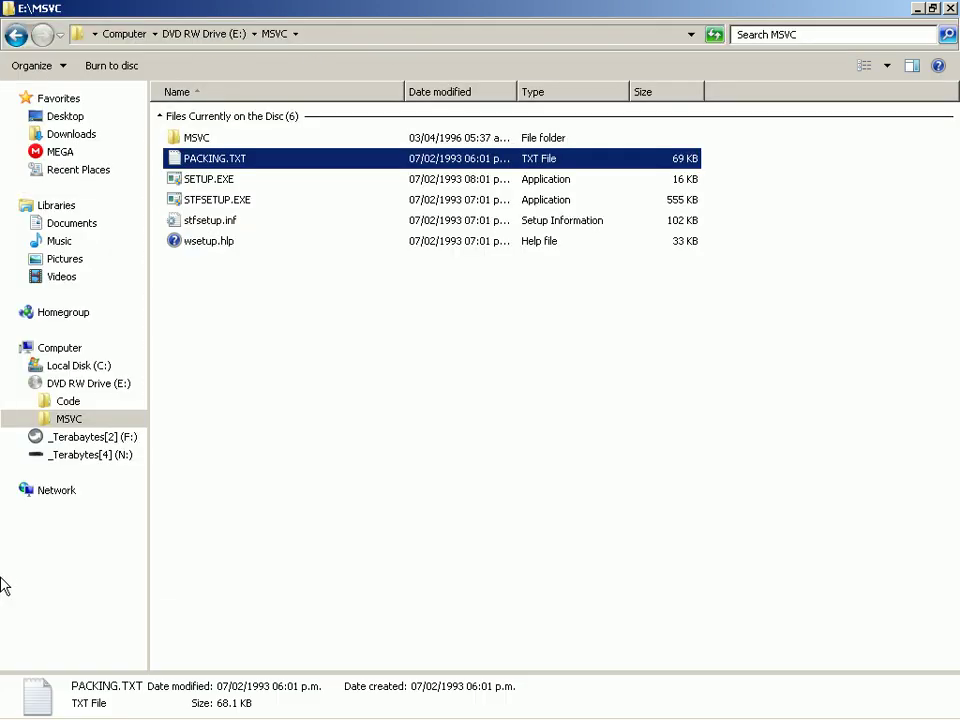
key("Up")
key("Down")
key("Down")
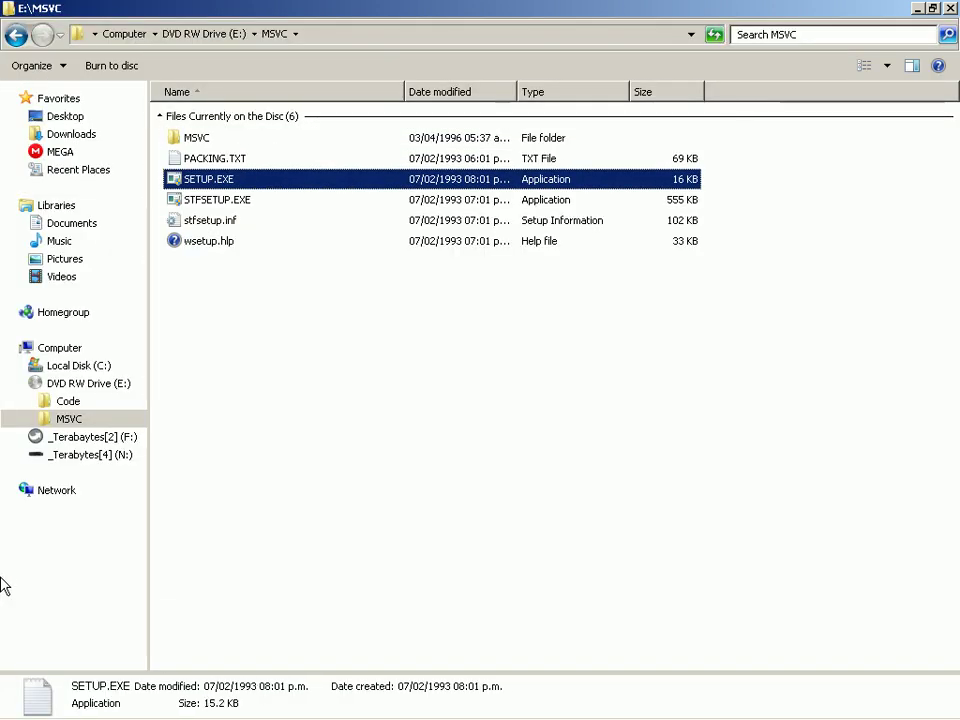
key("Up")
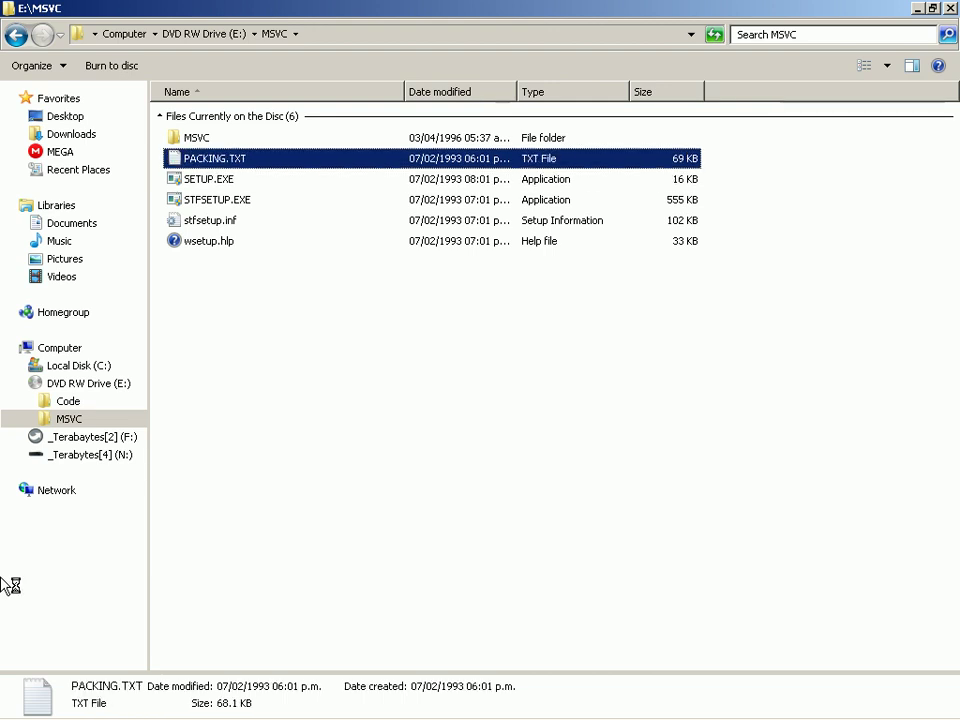
Step: Reopen PACKING.TXT, look over the setup file entries at the start of DISK 1, and close it
key("Return")
key("ctrl+f")
key("Escape")
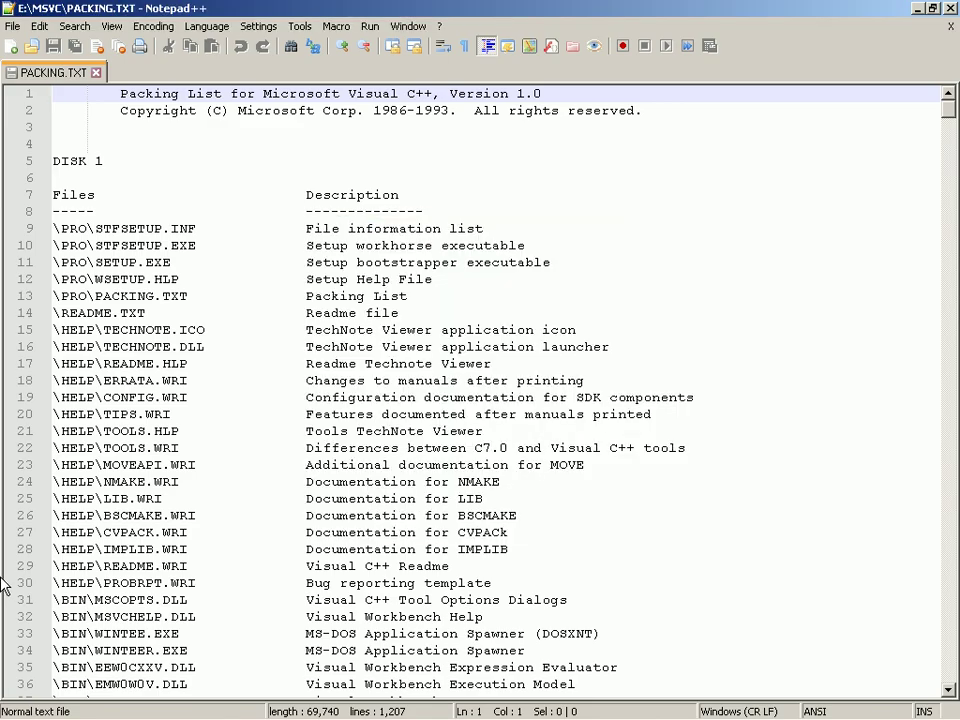
key("Down")
key("Down")
key("Down")
key("Down")
key("Down")
key("Down")
key("Down")
key("Down")
key("Down")
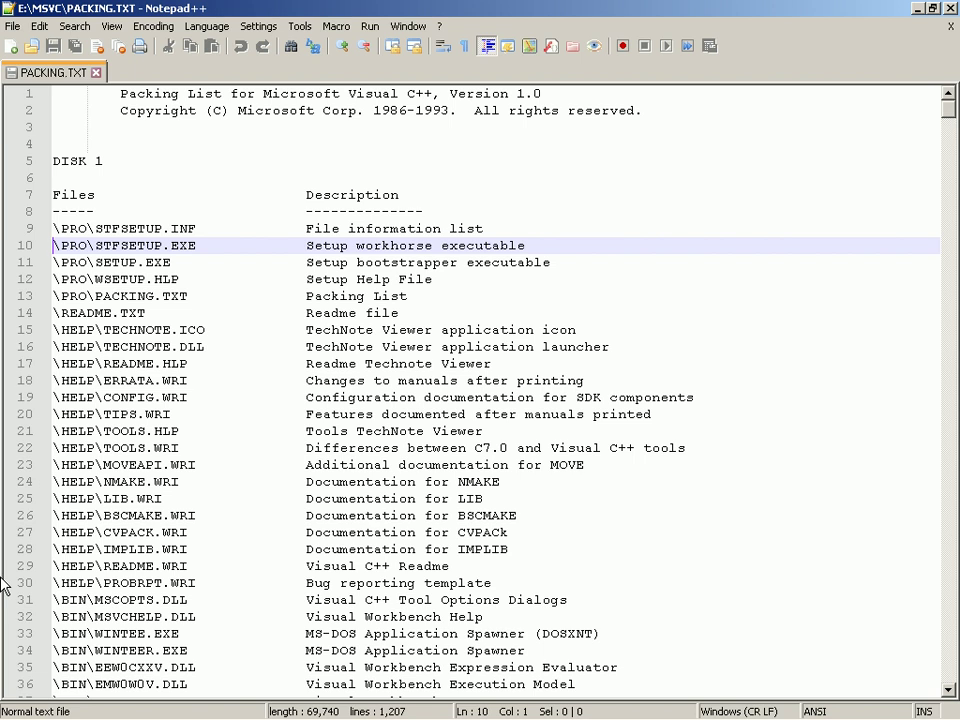
key("alt")
key("alt+F4")
Step: Run SETUP.EXE from E:\MSVC and proceed past the welcome screen and the CONFIG.SYS buffers notice
key("Down")
key("Return")
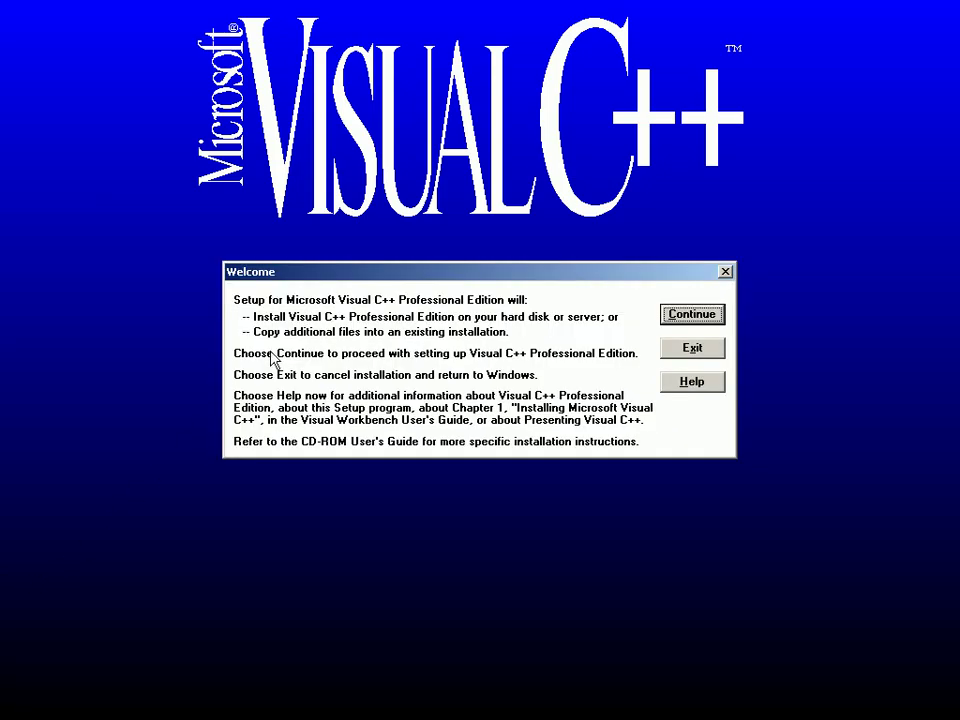
key("Return")
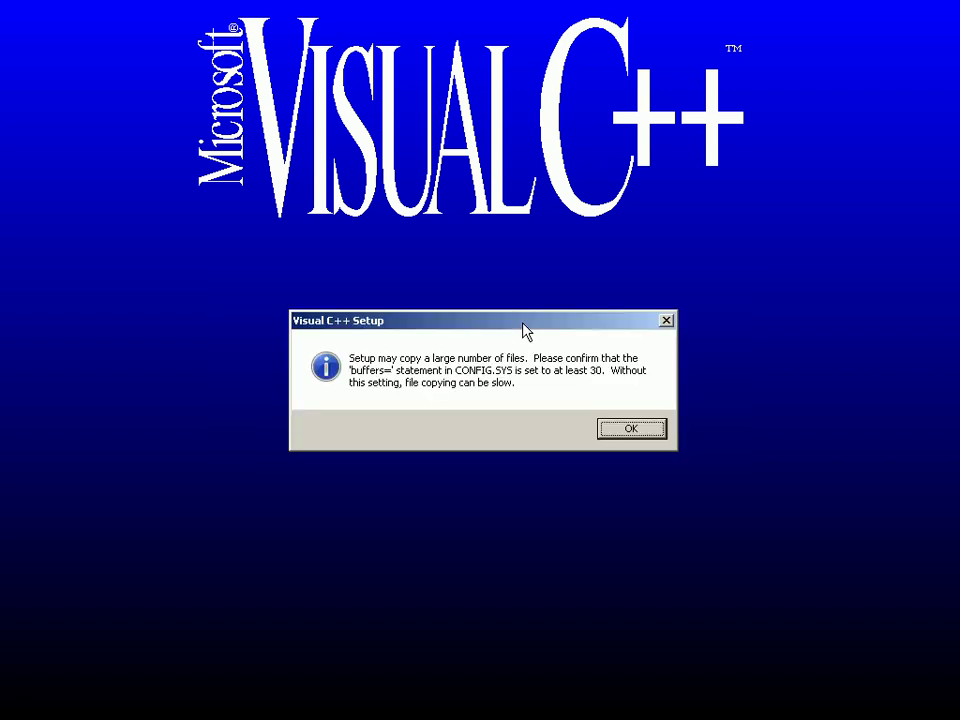
left_click(632, 430)
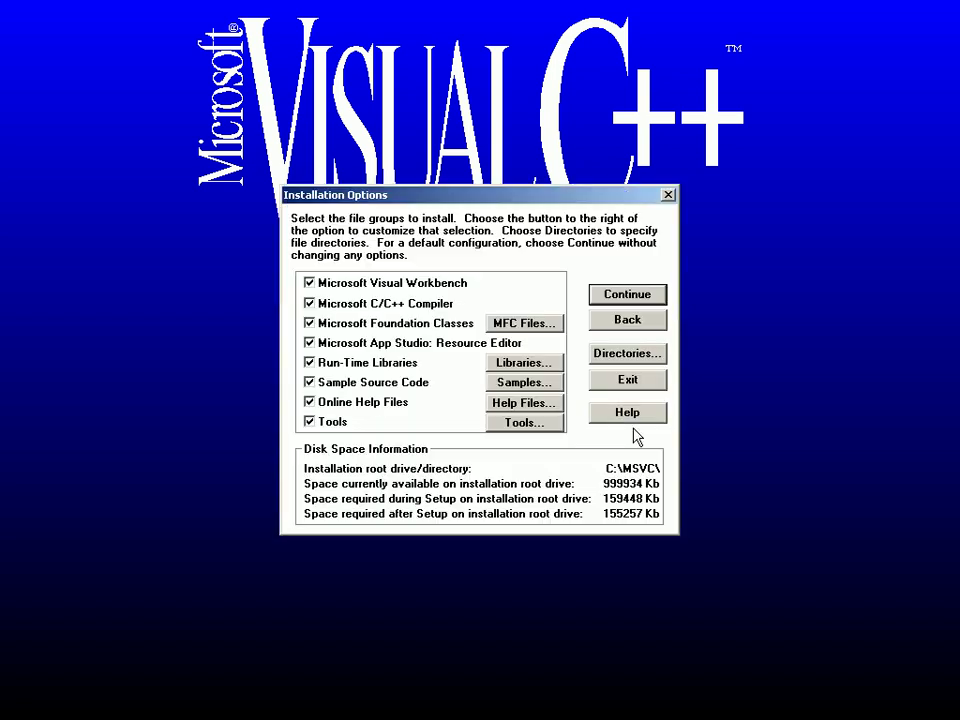
Step: Include the Small and Compact memory models and the Windows .DLL and MS-DOS .EXE targets in the MFC libraries
left_click(536, 326)
left_click(330, 328)
left_click(340, 358)
left_click(438, 331)
left_click(445, 347)
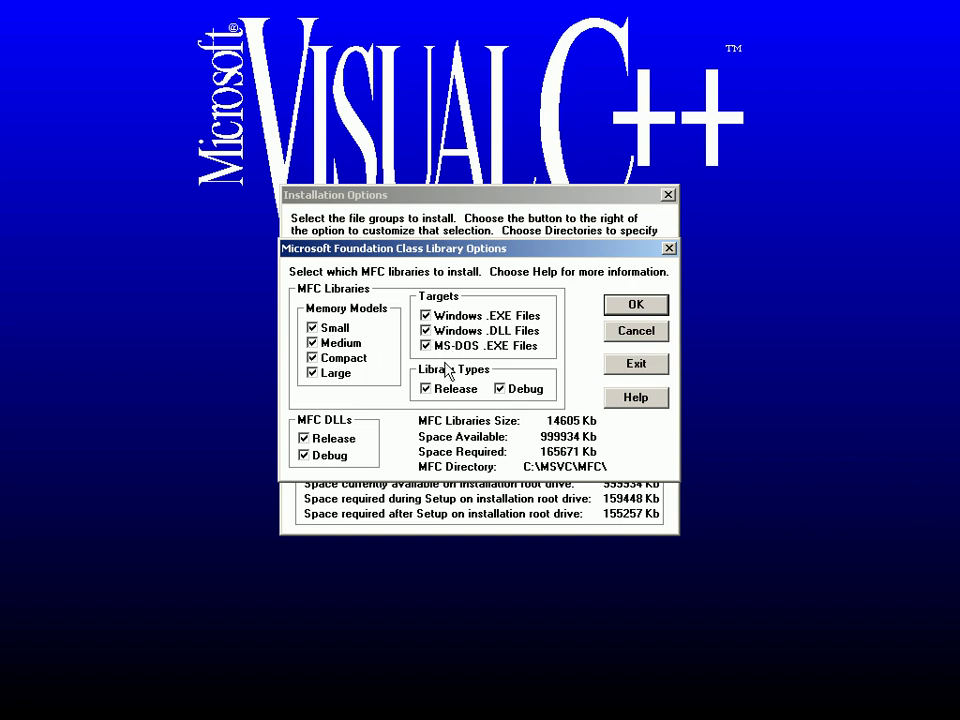
left_click(627, 308)
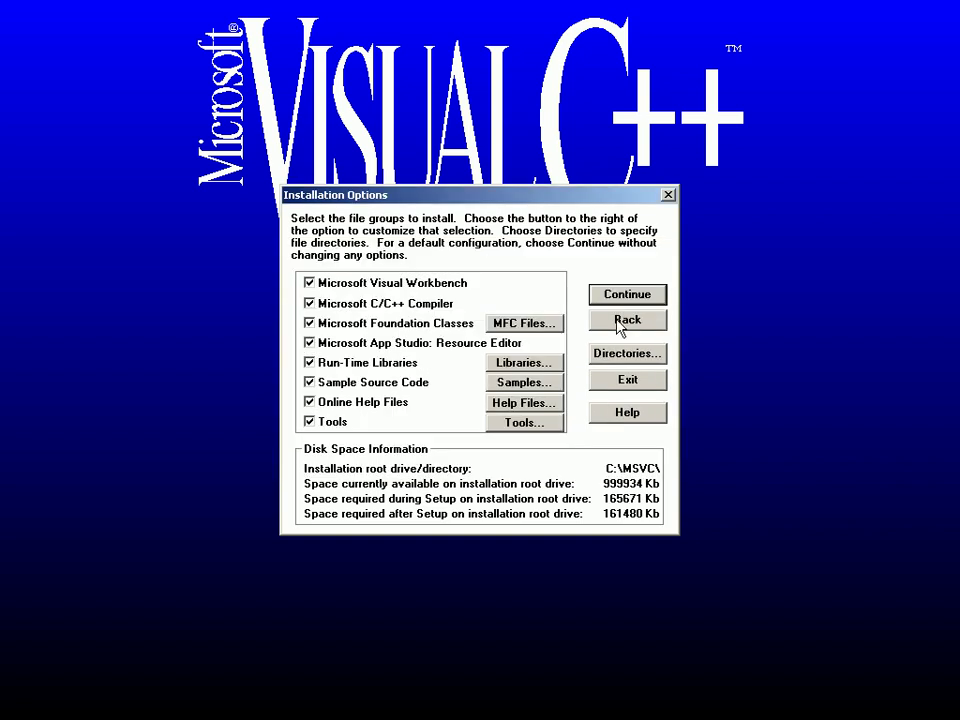
Step: Add the Compact memory model and the 80x87 and Alternate math support to the run-time libraries
left_click(536, 360)
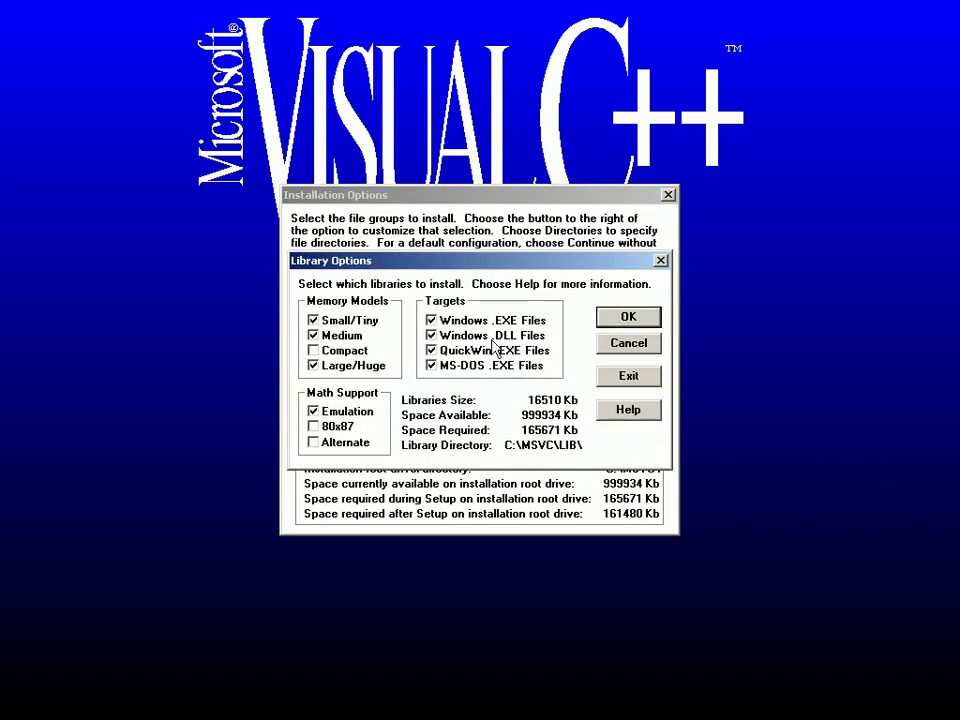
left_click(348, 351)
left_click(341, 426)
left_click(348, 442)
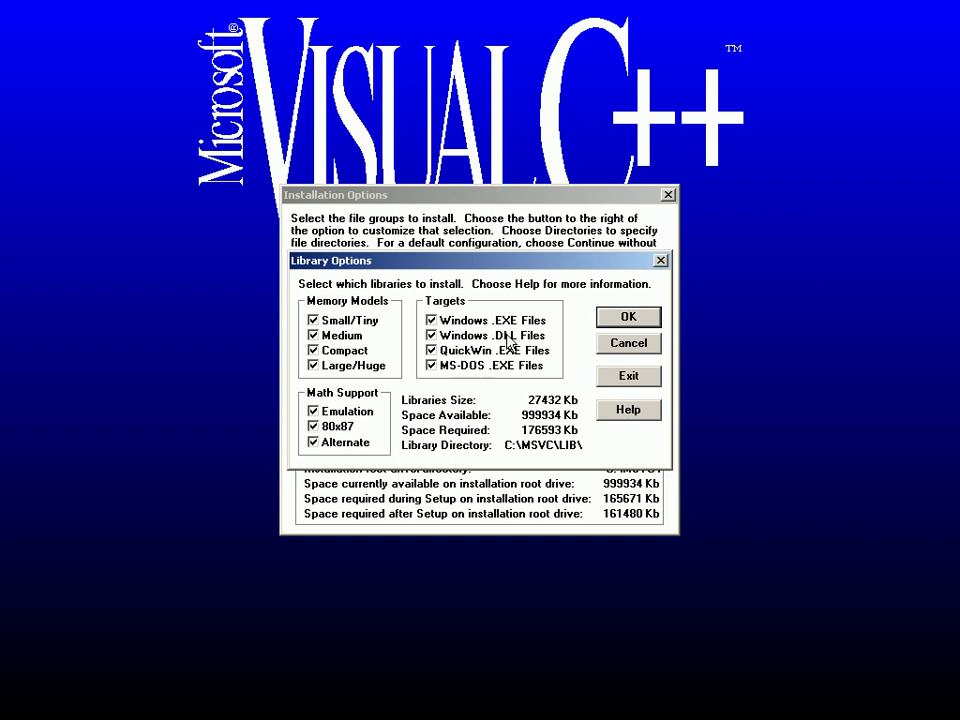
left_click(627, 316)
Step: Review the MFC library options and the sample source options, accepting both selections as they are
left_click(533, 325)
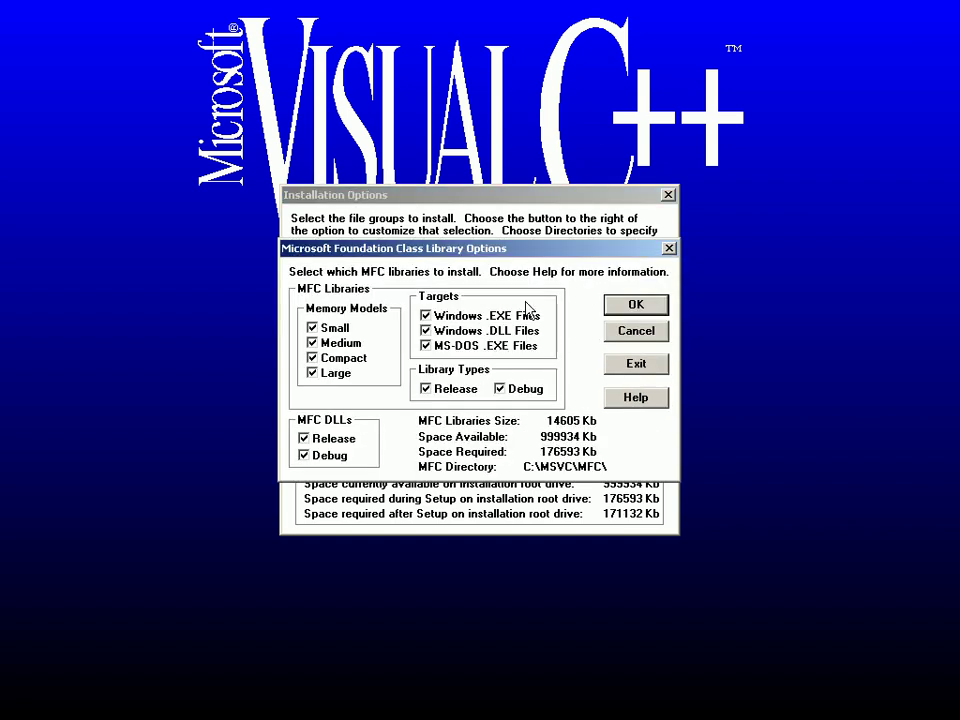
left_click(610, 306)
left_click(542, 384)
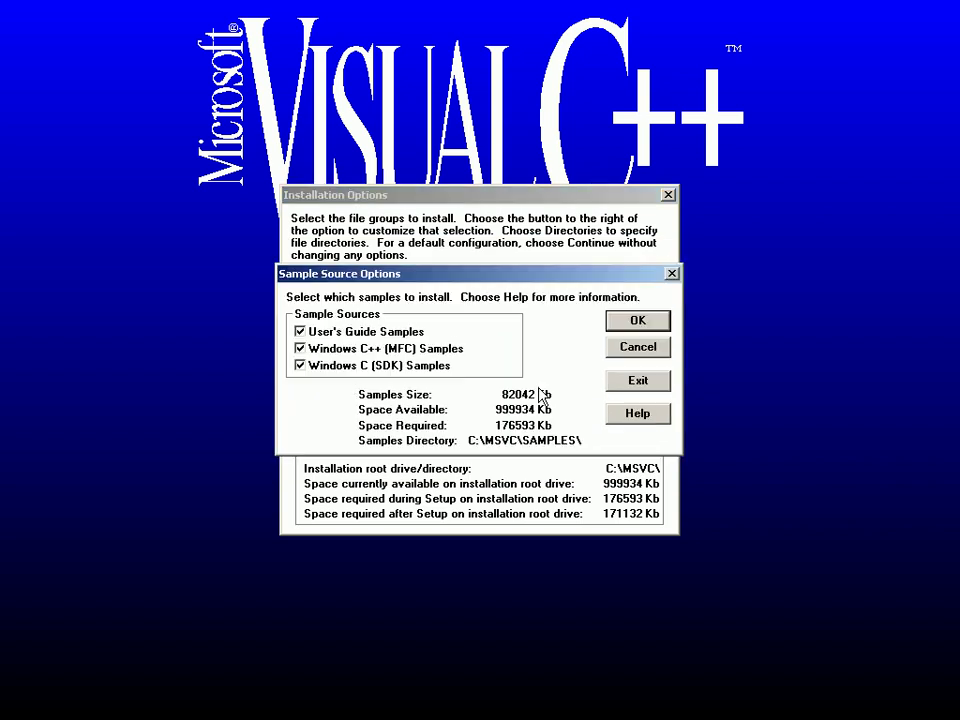
left_click(634, 325)
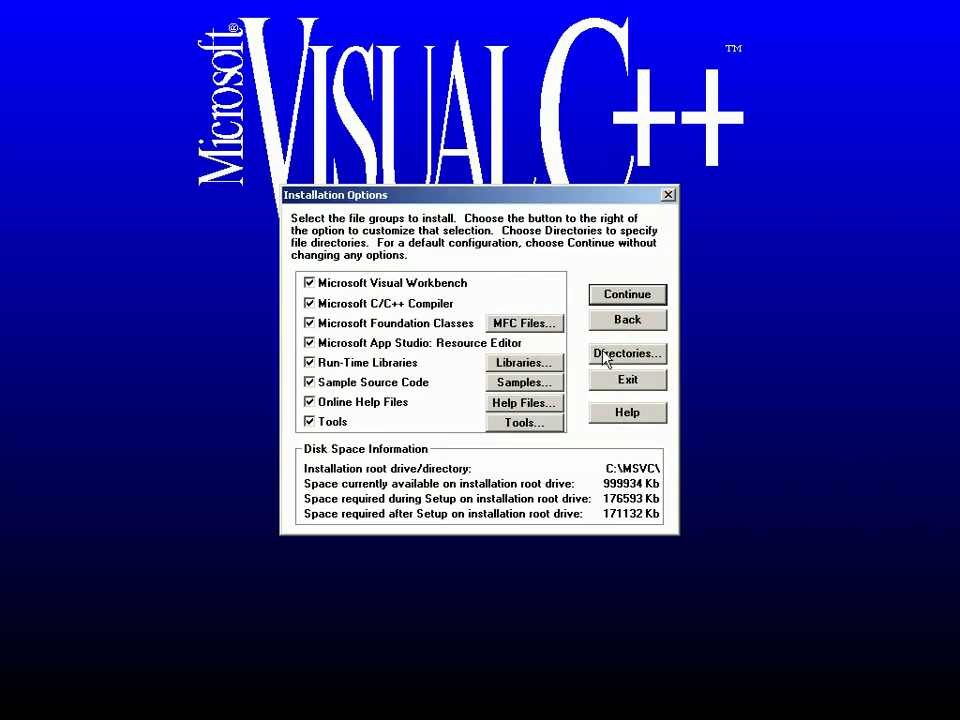
Step: Include Pen/Multimedia Help in the online help files and recheck the help file selection
left_click(521, 400)
left_click(500, 352)
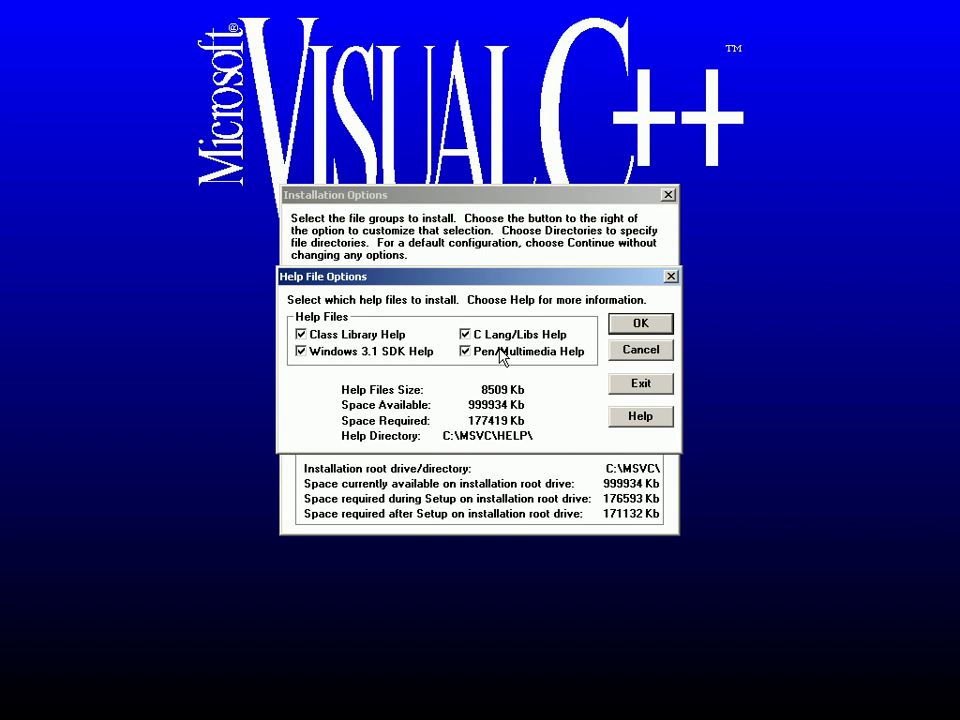
left_click(630, 326)
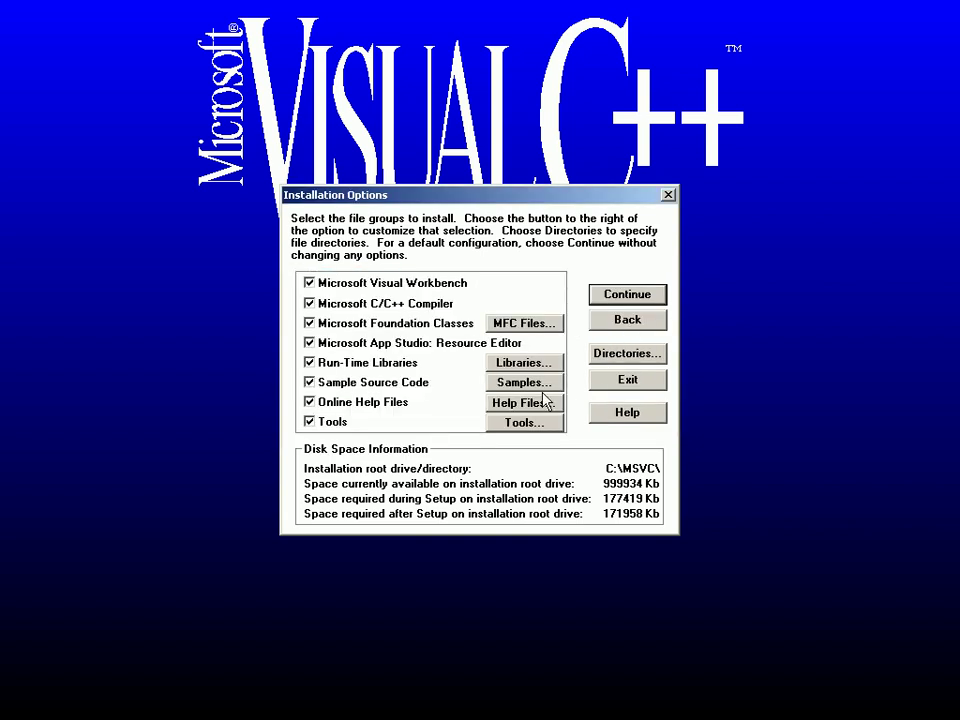
left_click(544, 402)
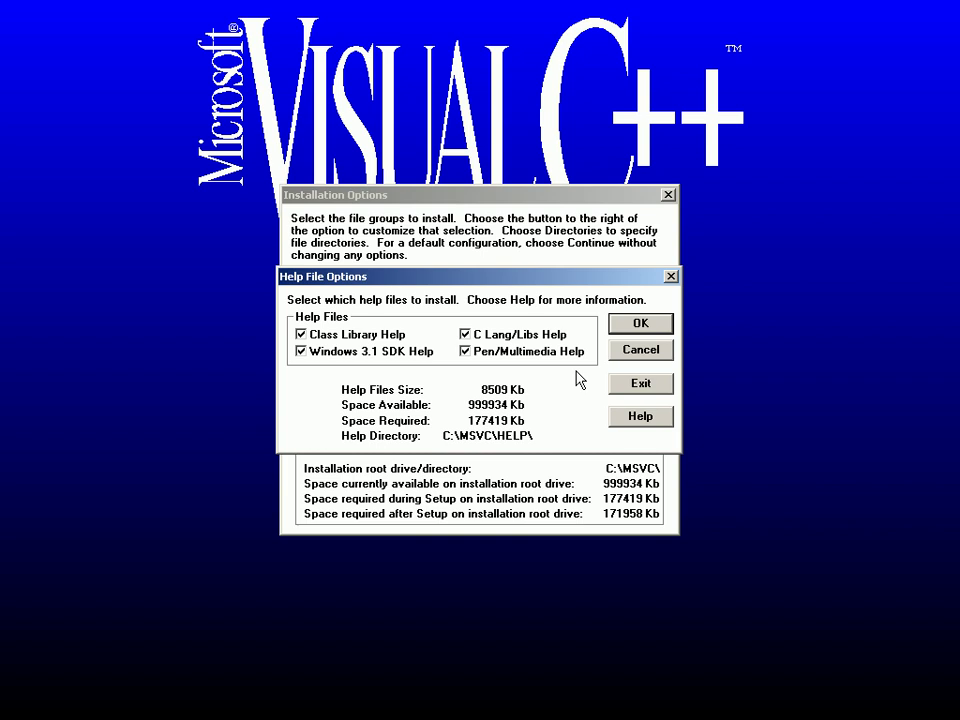
left_click(640, 324)
Step: Add Debug Kernel, Pen Files, Redistributable Files and Font Editor to the tools being installed
left_click(543, 426)
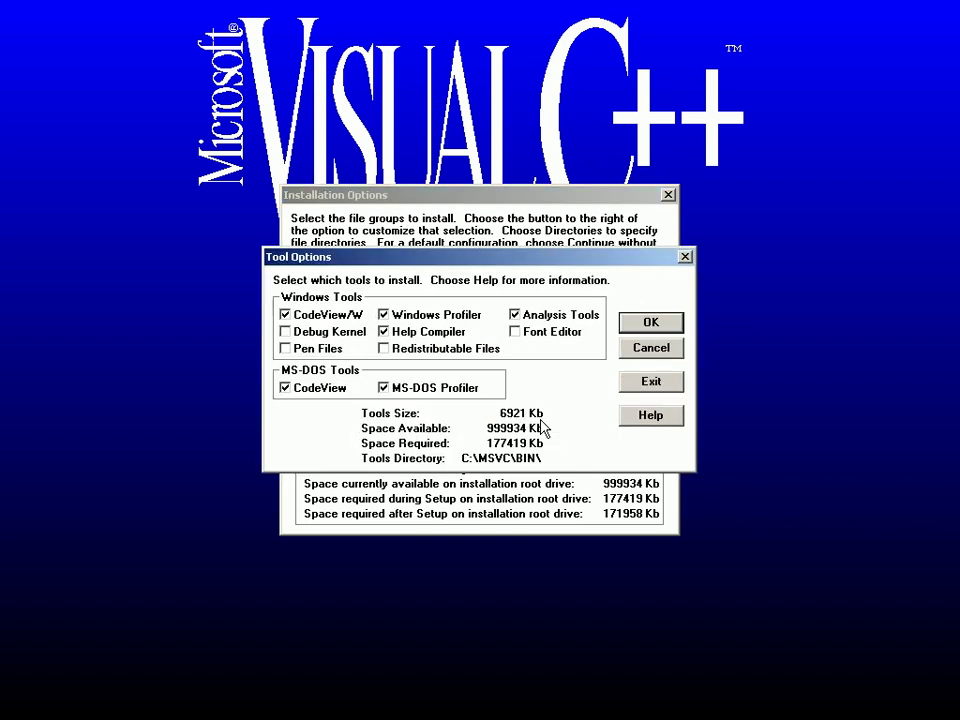
left_click(342, 336)
left_click(330, 348)
left_click(390, 349)
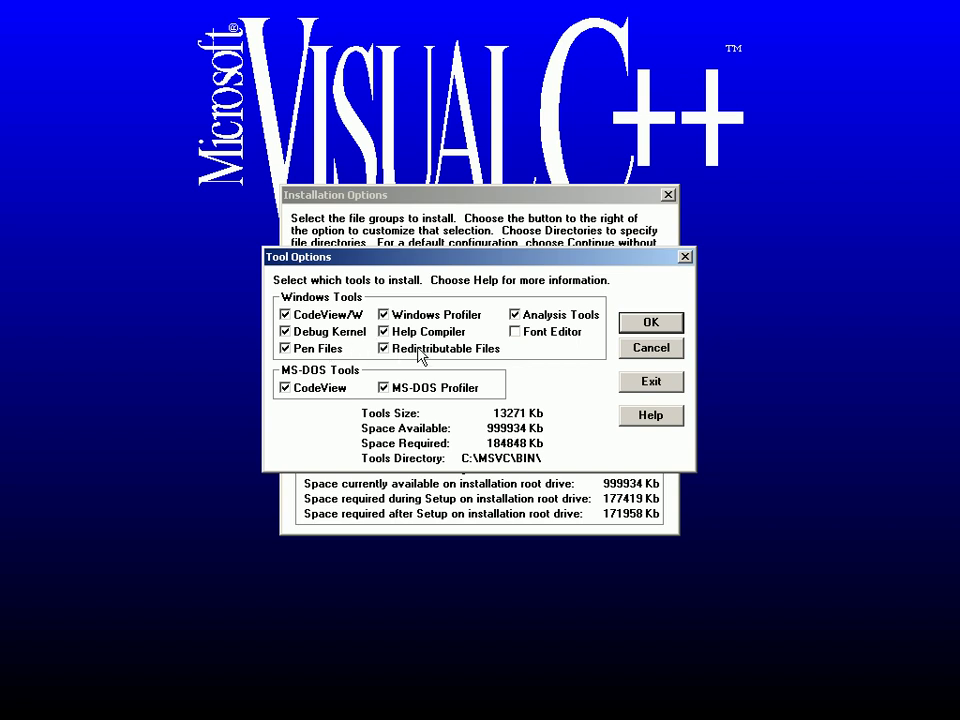
left_click(518, 331)
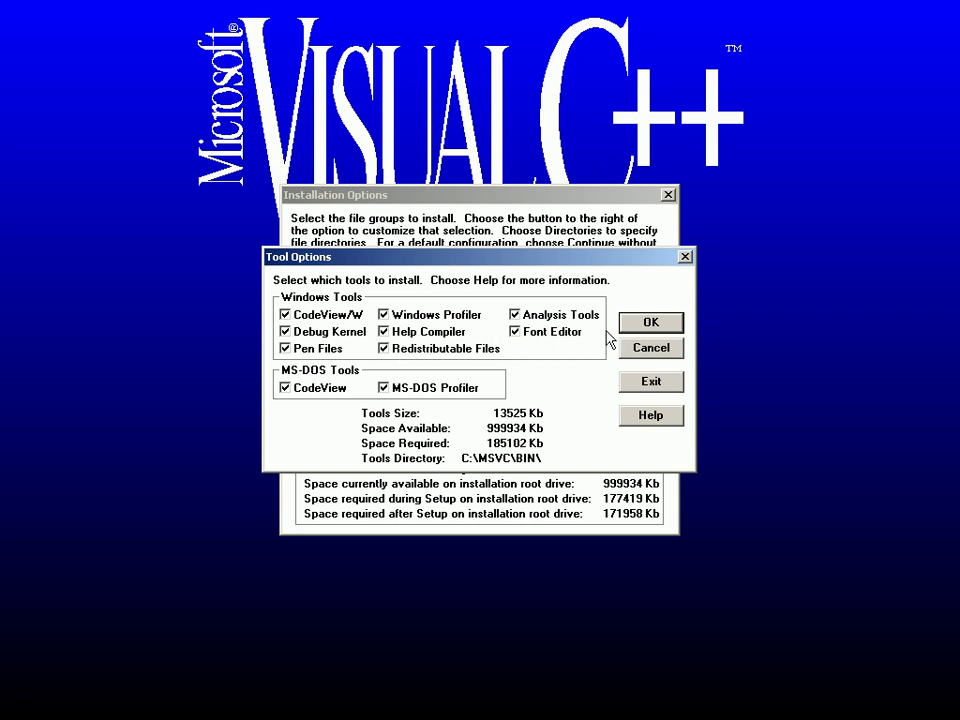
left_click(638, 330)
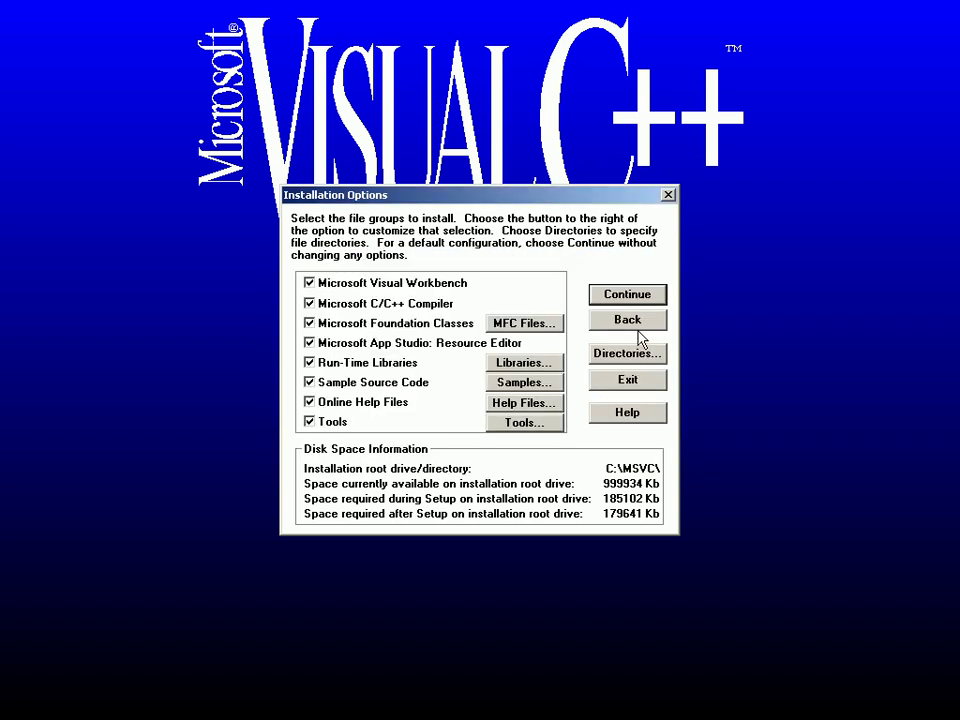
Step: Accept the default installation directories under C:\MSVC\ and continue to the registration
left_click(636, 352)
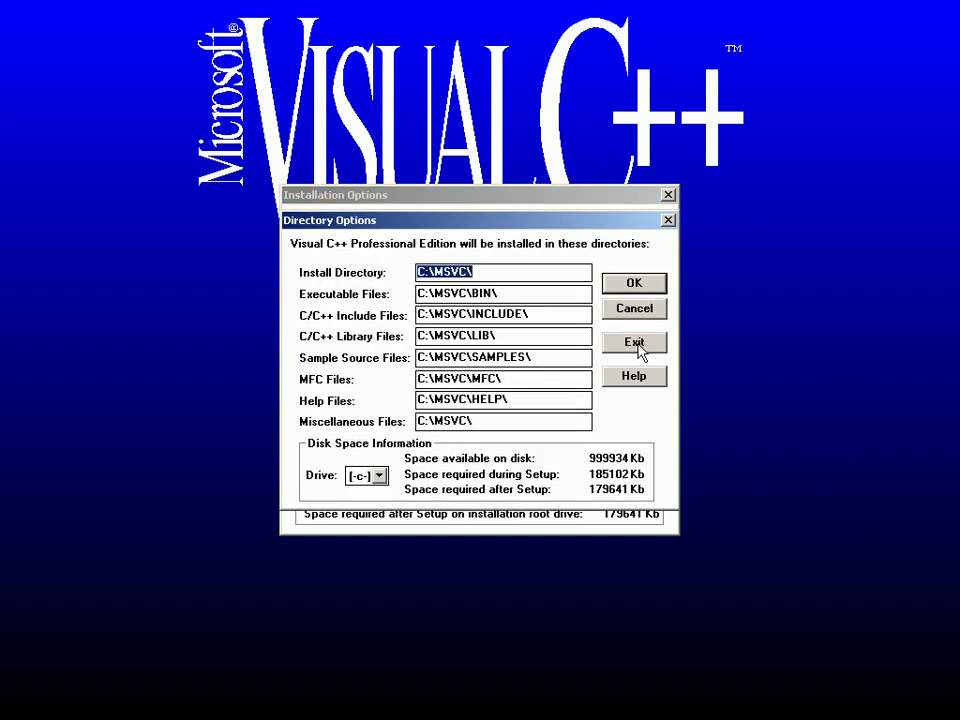
left_click(632, 283)
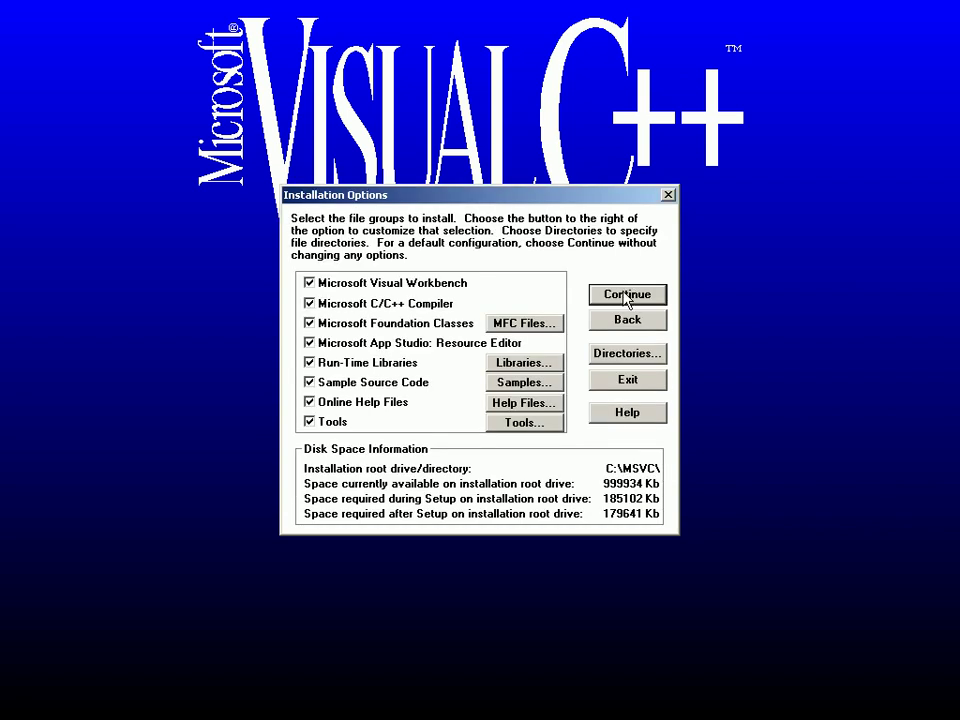
left_click(627, 296)
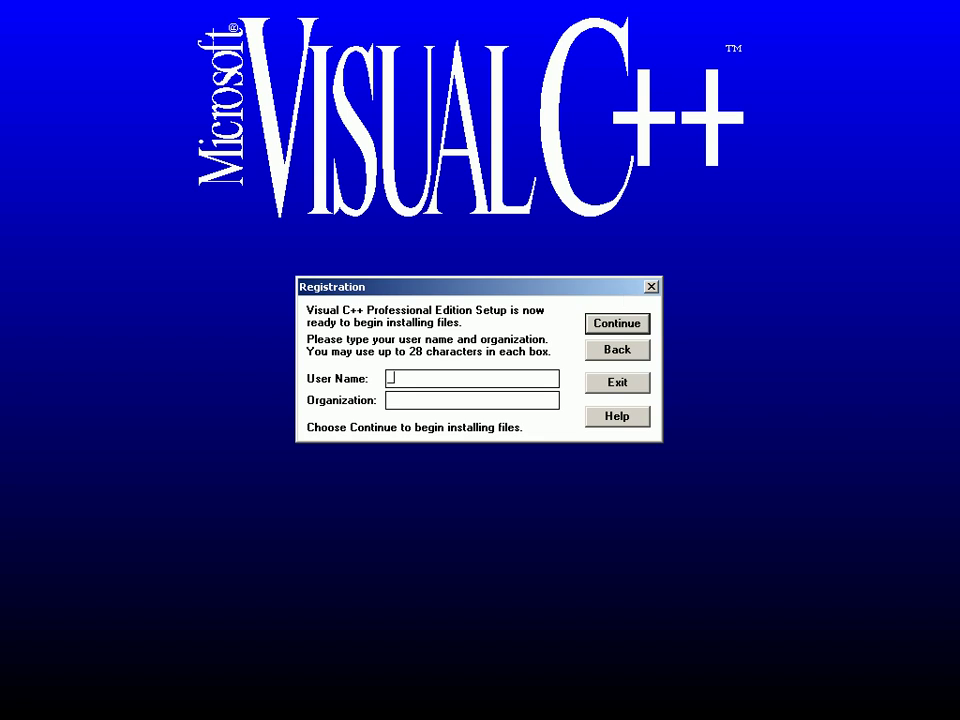
Step: Try to continue the registration with an underscore user name and a blank organization
left_click(624, 331)
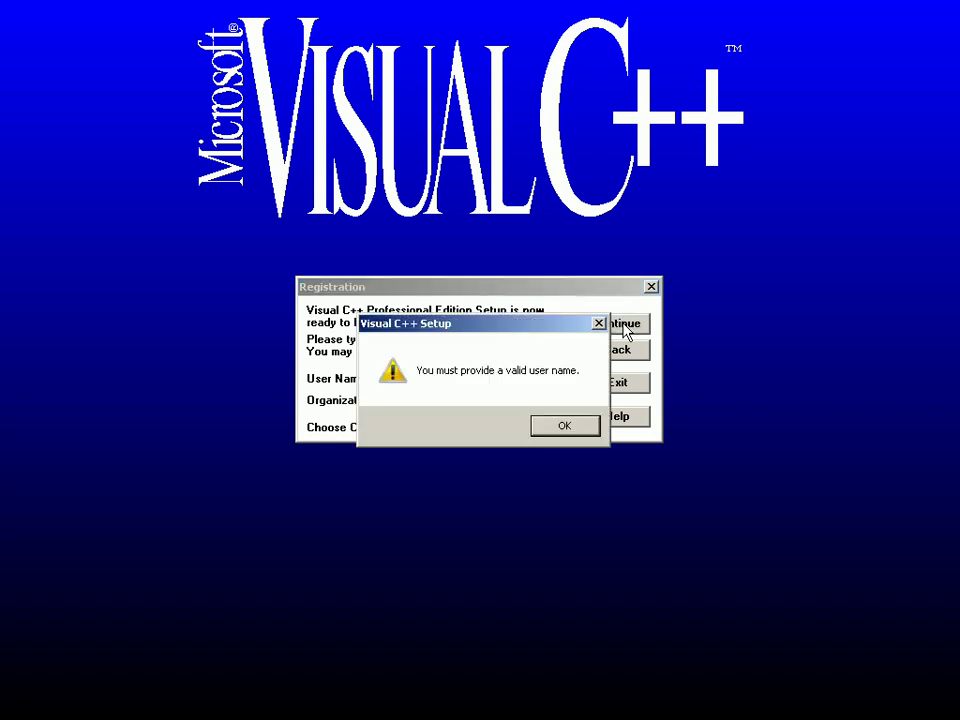
key("Return")
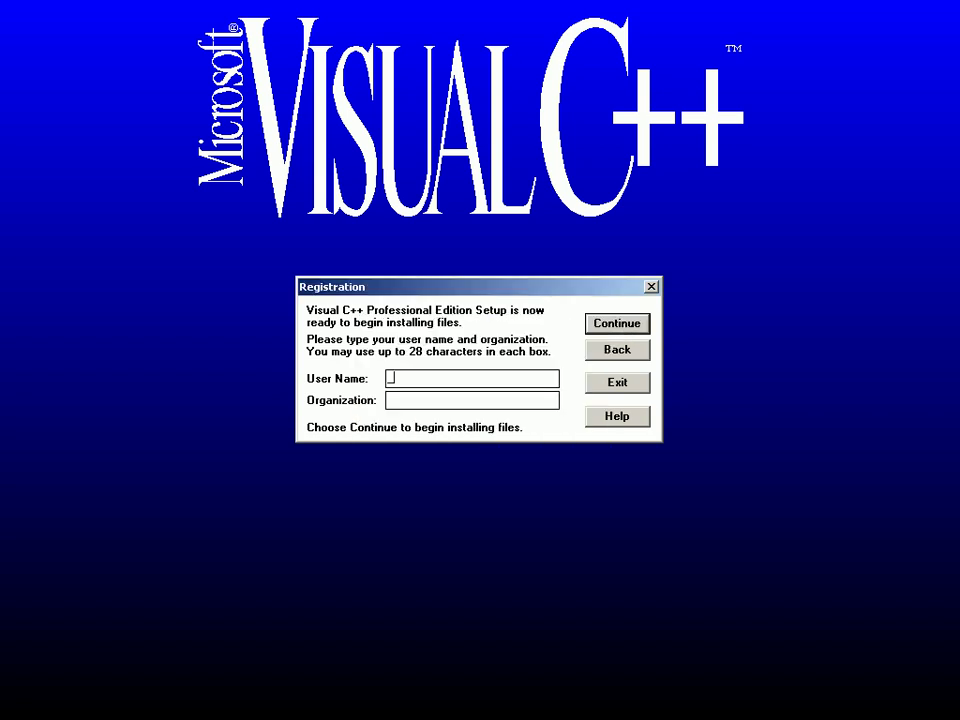
left_click(625, 326)
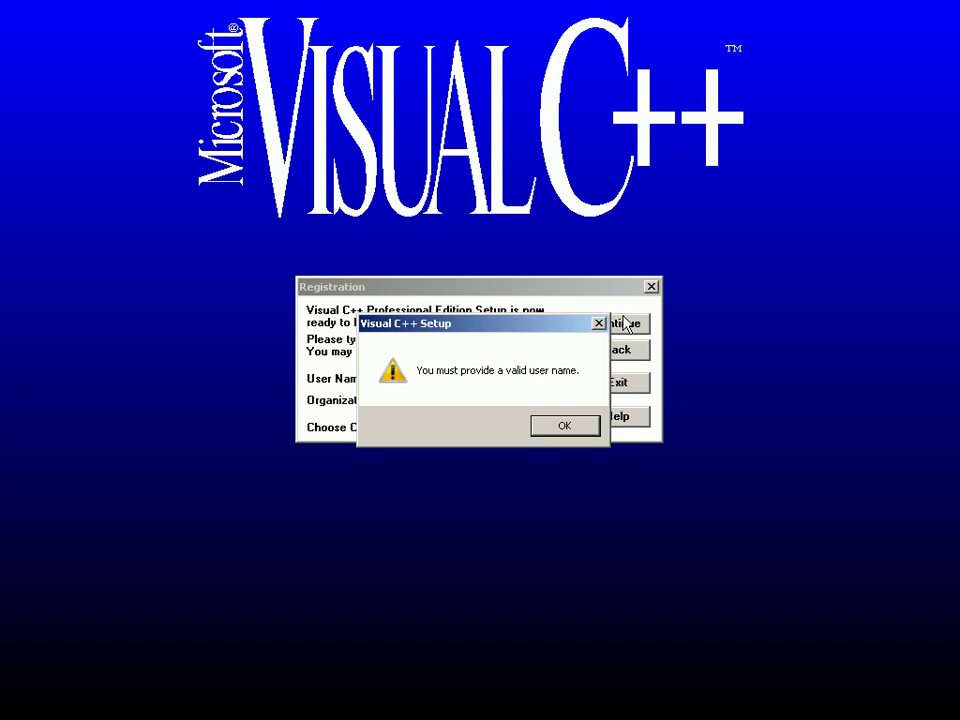
key("Return")
left_click(624, 322)
key("Return")
left_click(624, 322)
key("Return")
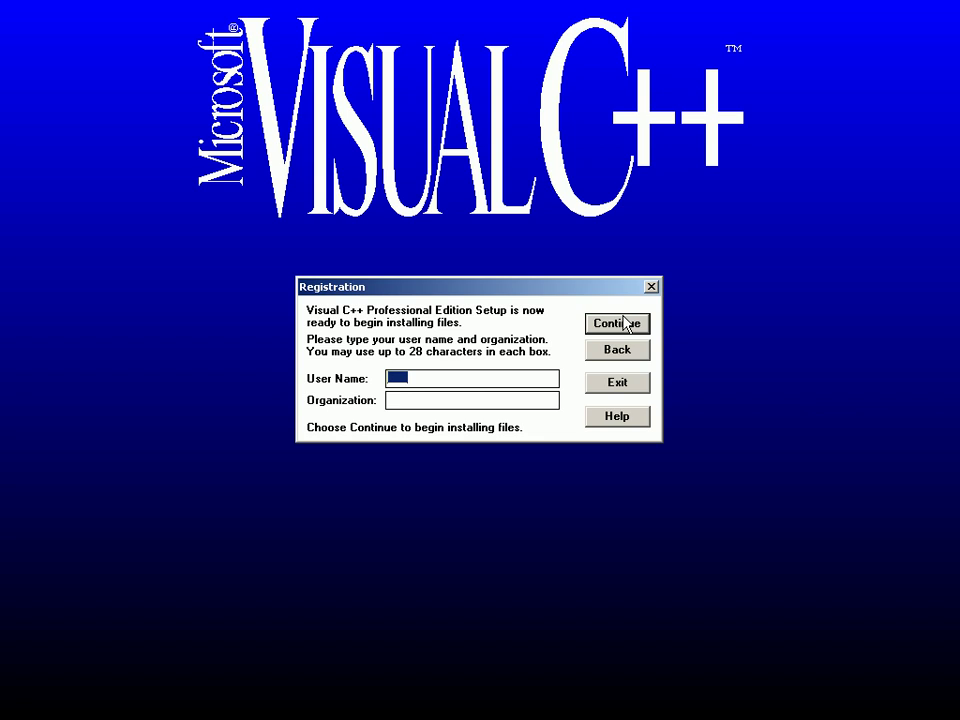
Step: Register with the user name x86 and no organization, and confirm it to start installing files
type("x86")
left_click(617, 323)
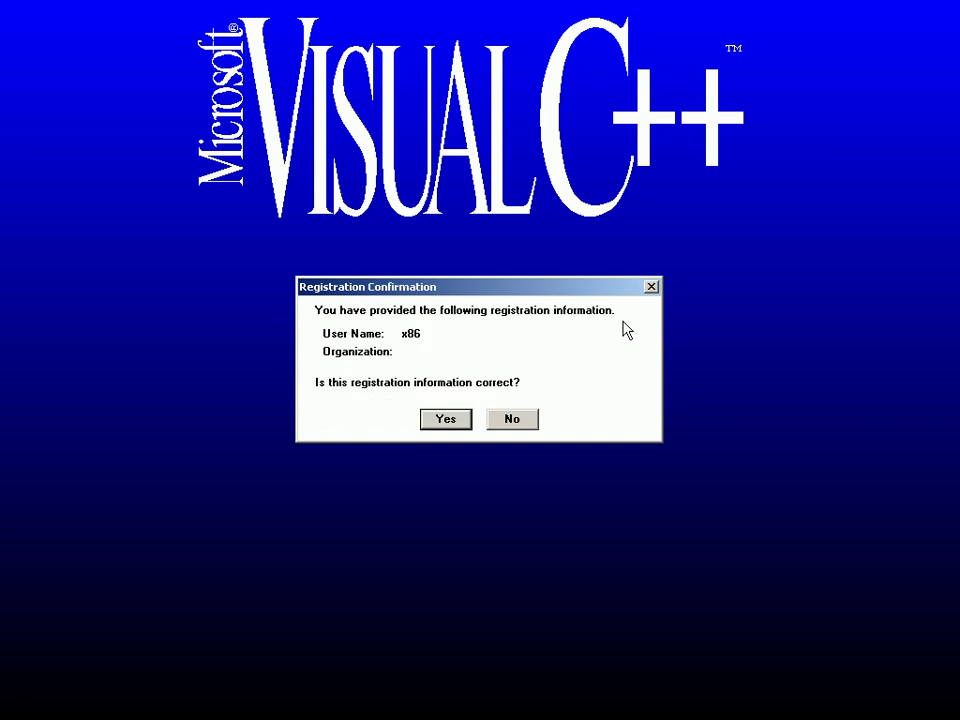
left_click(457, 419)
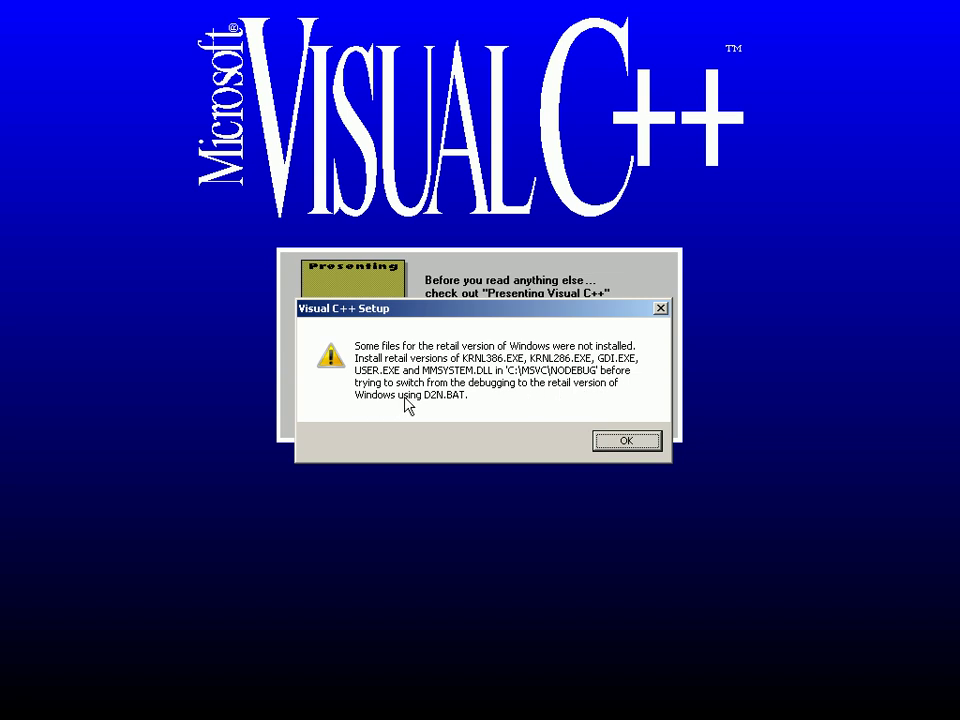
Step: Finish setup by making the initialization file changes now with a backup of the current version, and return to Windows without restarting
left_click(615, 447)
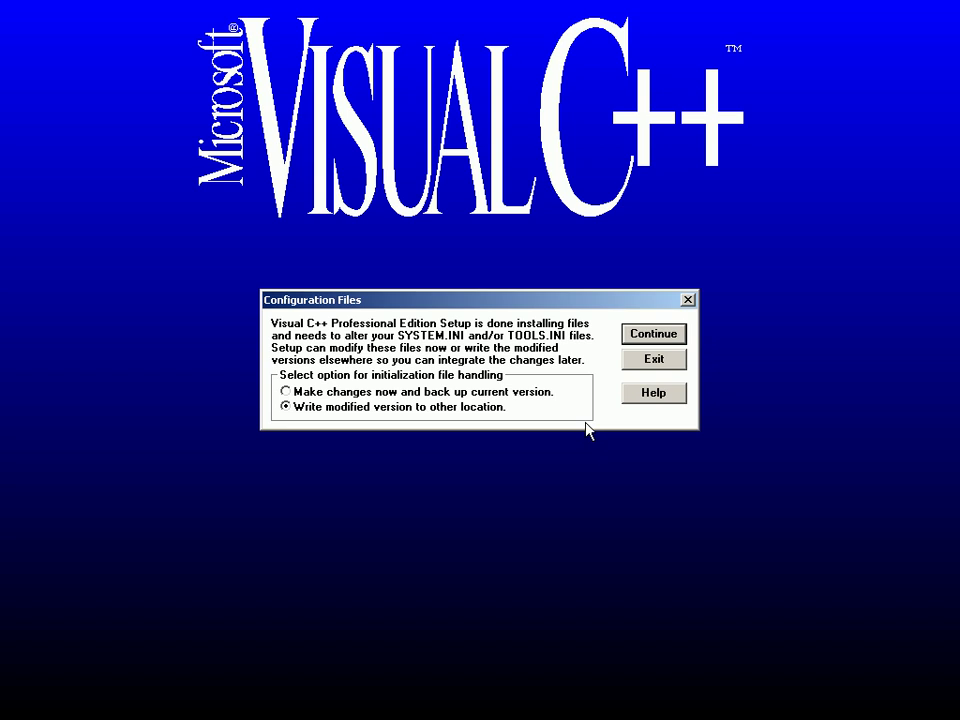
left_click(545, 394)
left_click(640, 333)
left_click(626, 446)
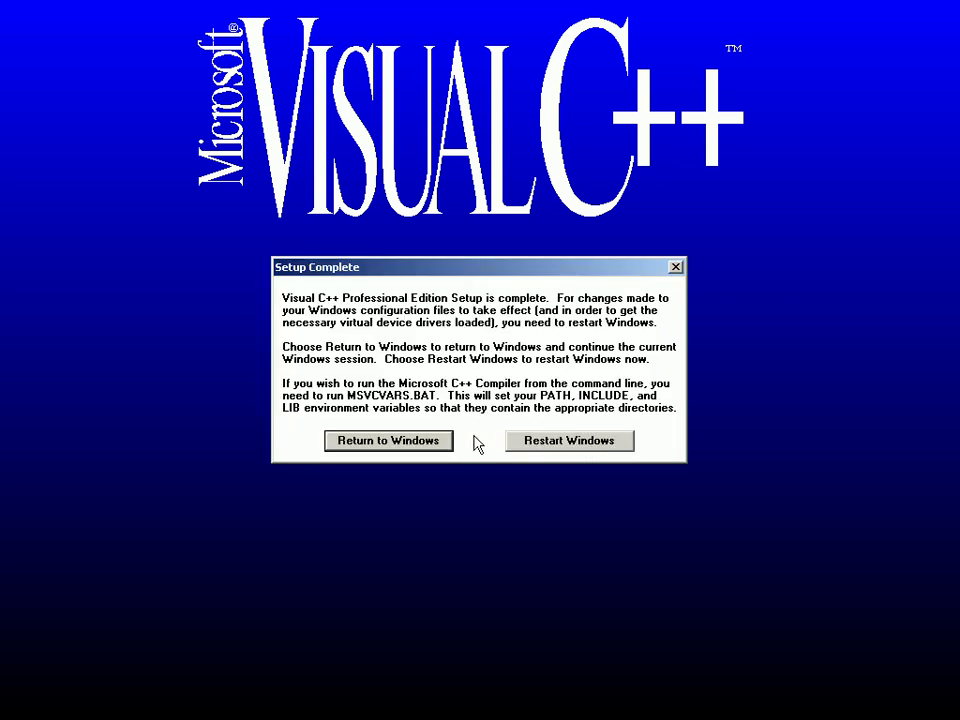
left_click(388, 440)
Step: Look over the installed Microsoft Visual C++ shortcuts and go back to the E:\MSVC folder window
left_click(420, 450)
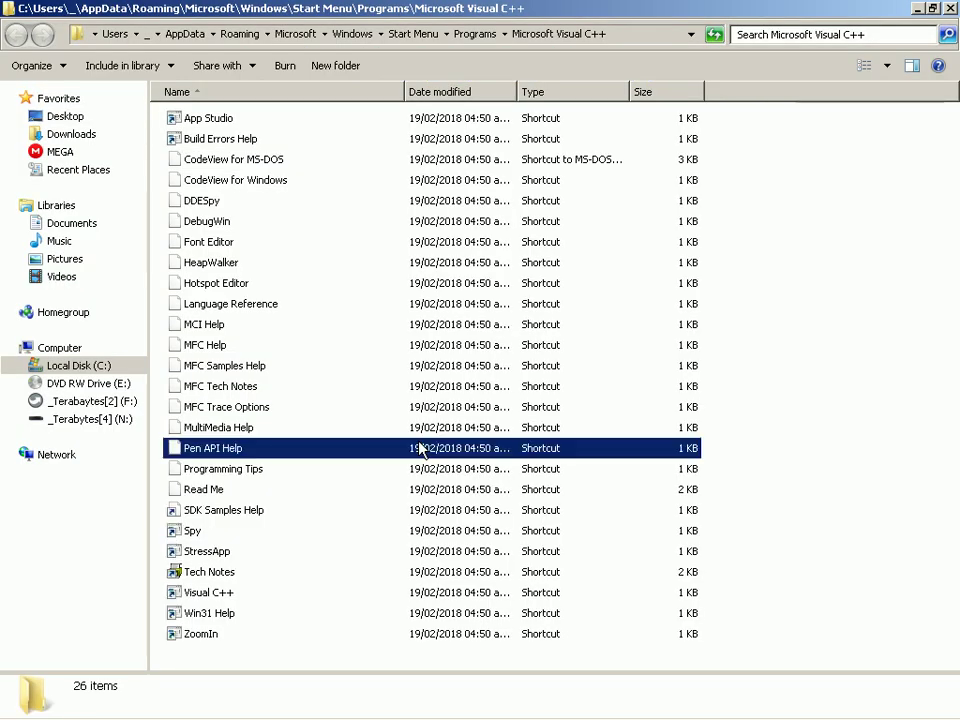
middle_click(420, 450)
key("Return")
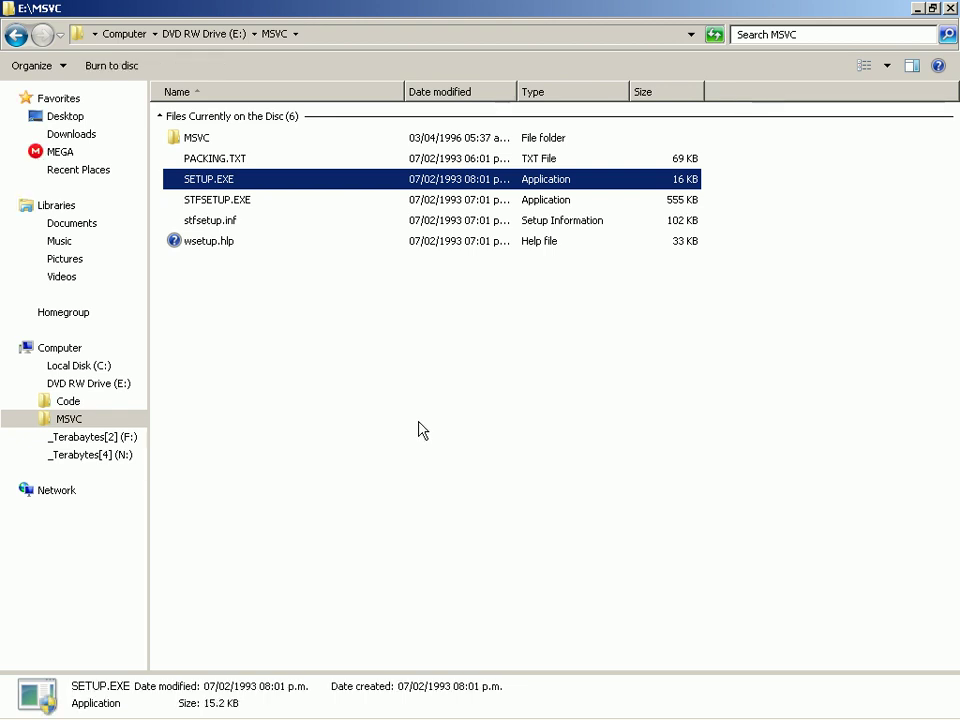
Step: Try to run STFSETUP.EXE directly from the E:\MSVC folder, and clear the file selection
left_click(222, 207)
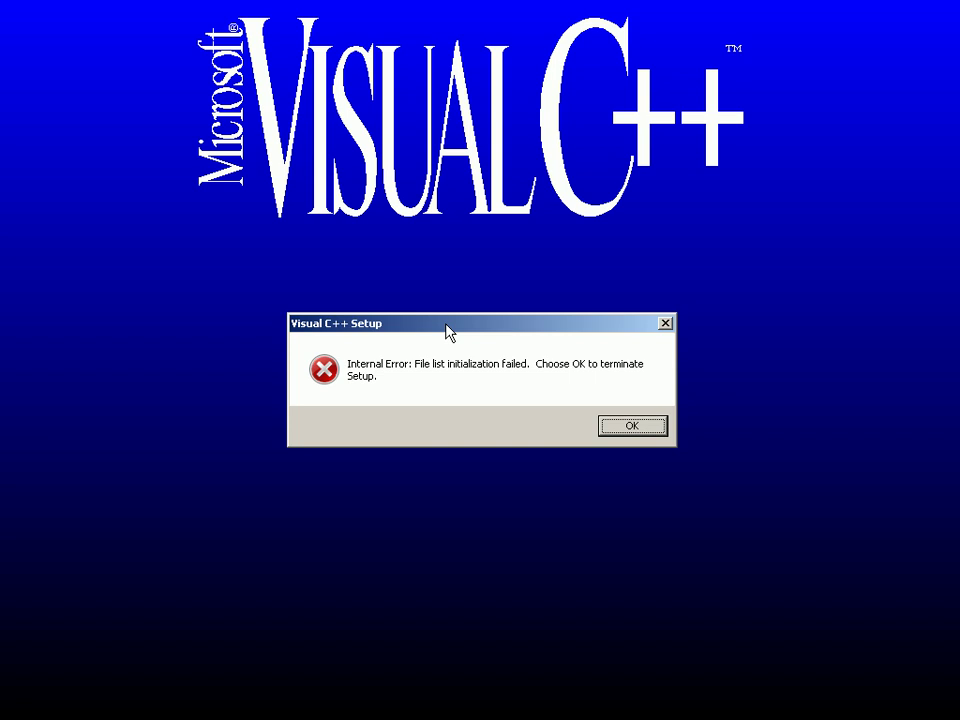
key("Return")
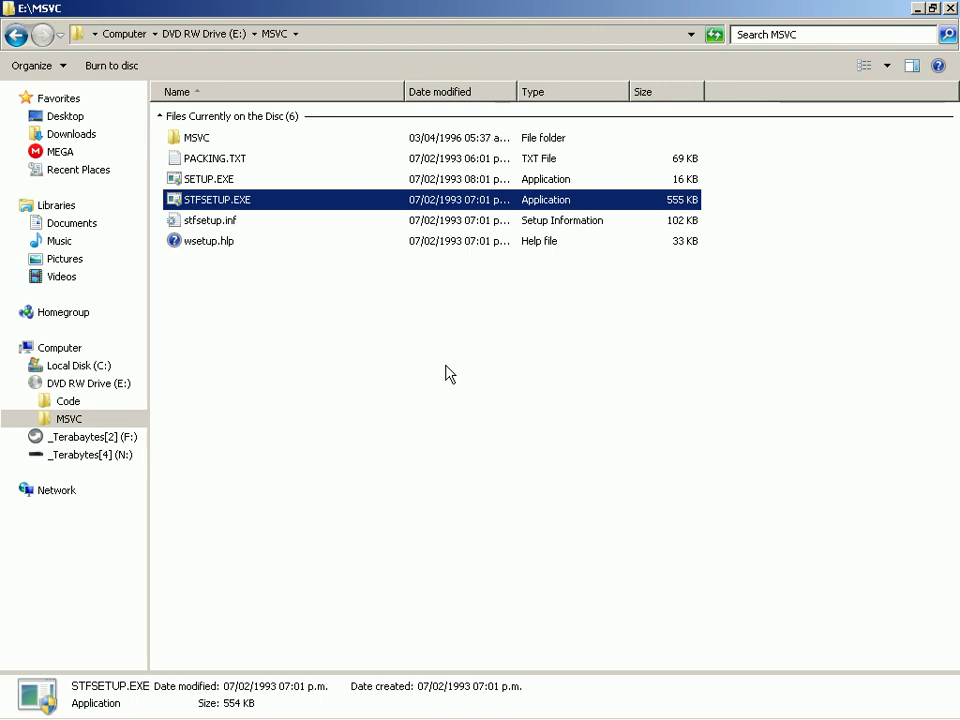
left_click(448, 430)
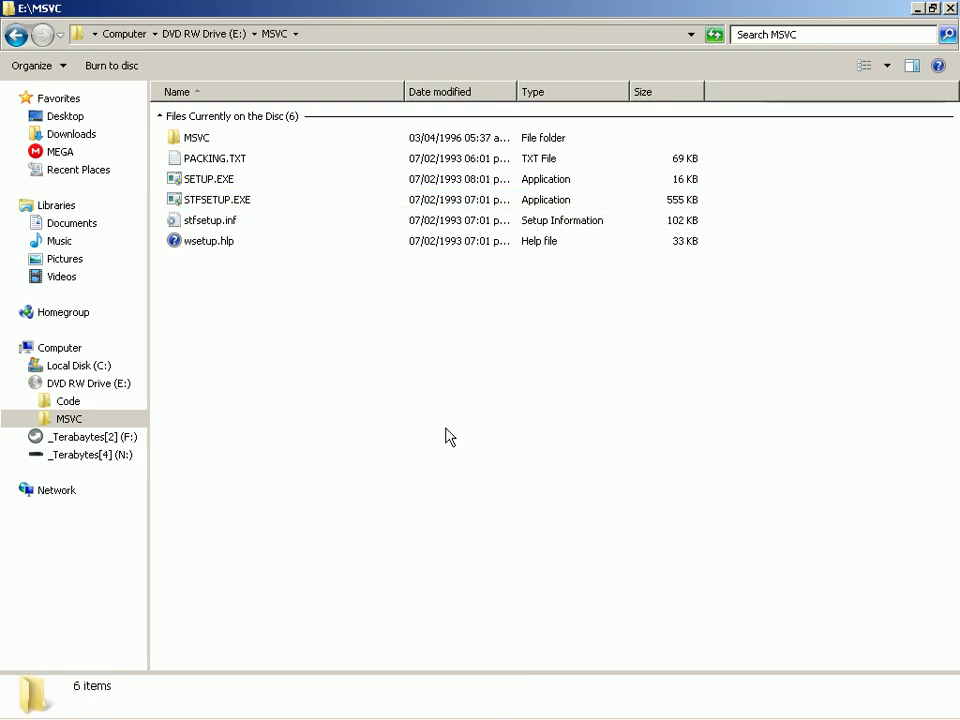
Step: Launch Visual C++ from the Microsoft Visual C++ shortcuts folder and check its File commands
key("alt+Tab")
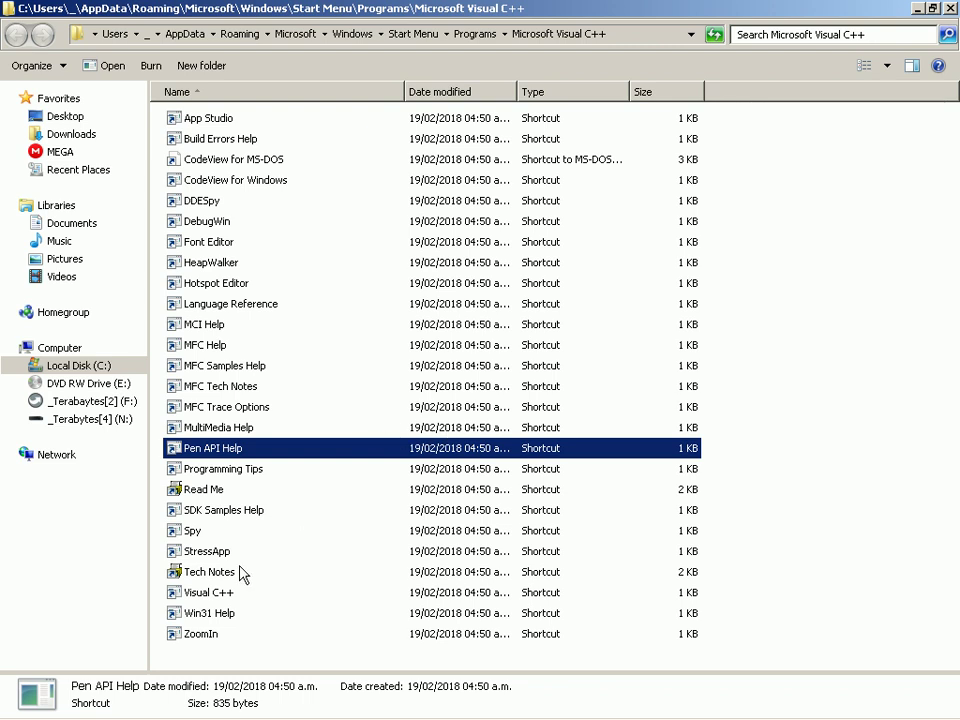
left_click(240, 590)
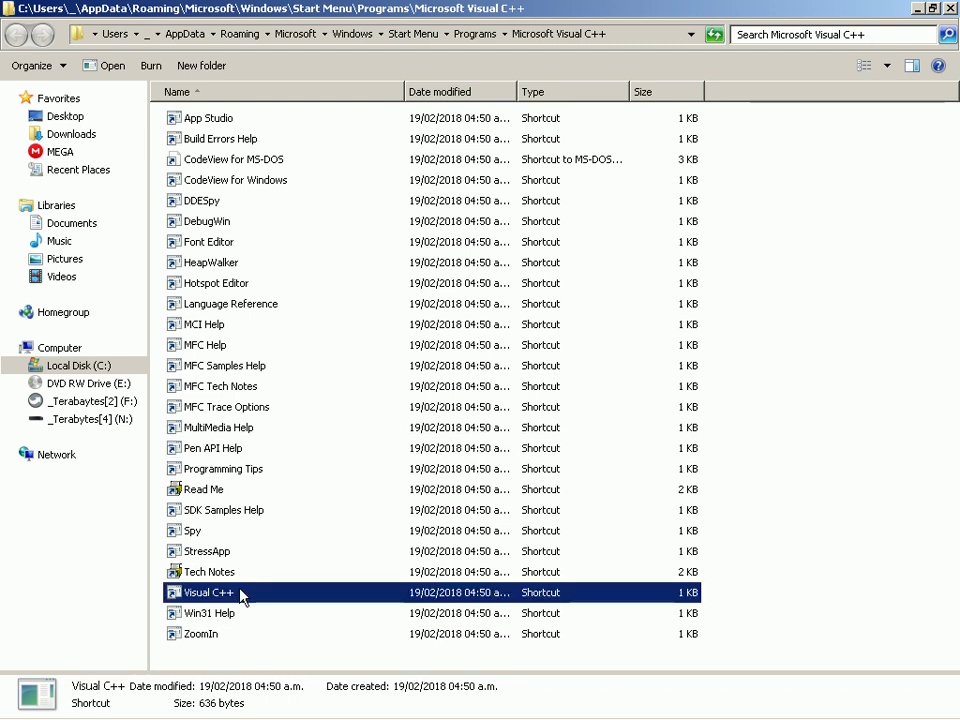
double_click(240, 593)
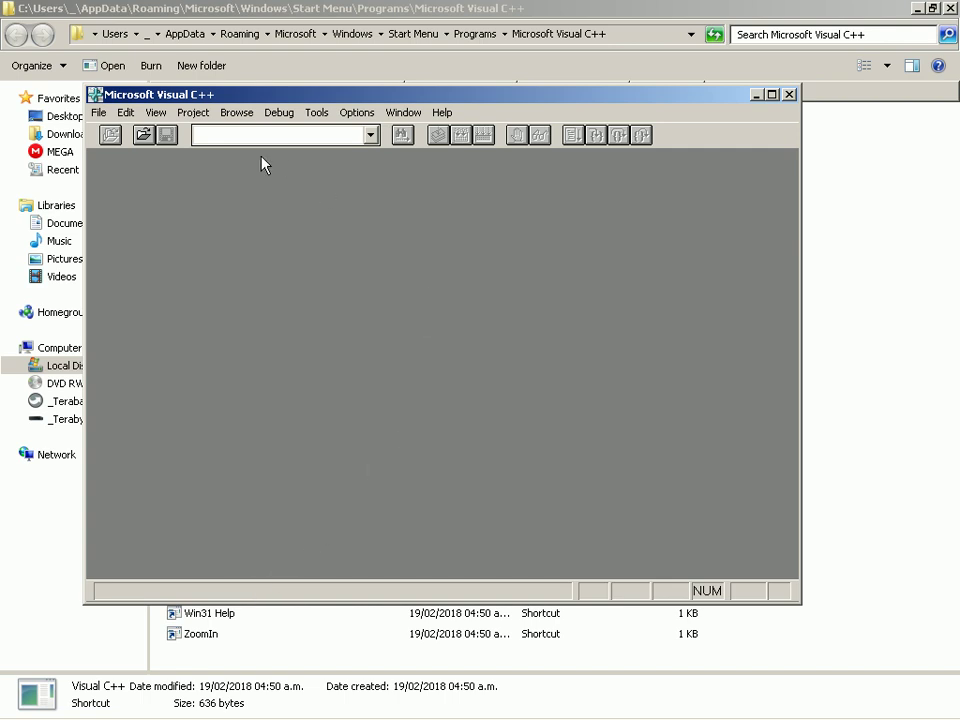
left_click(104, 115)
left_click(113, 147)
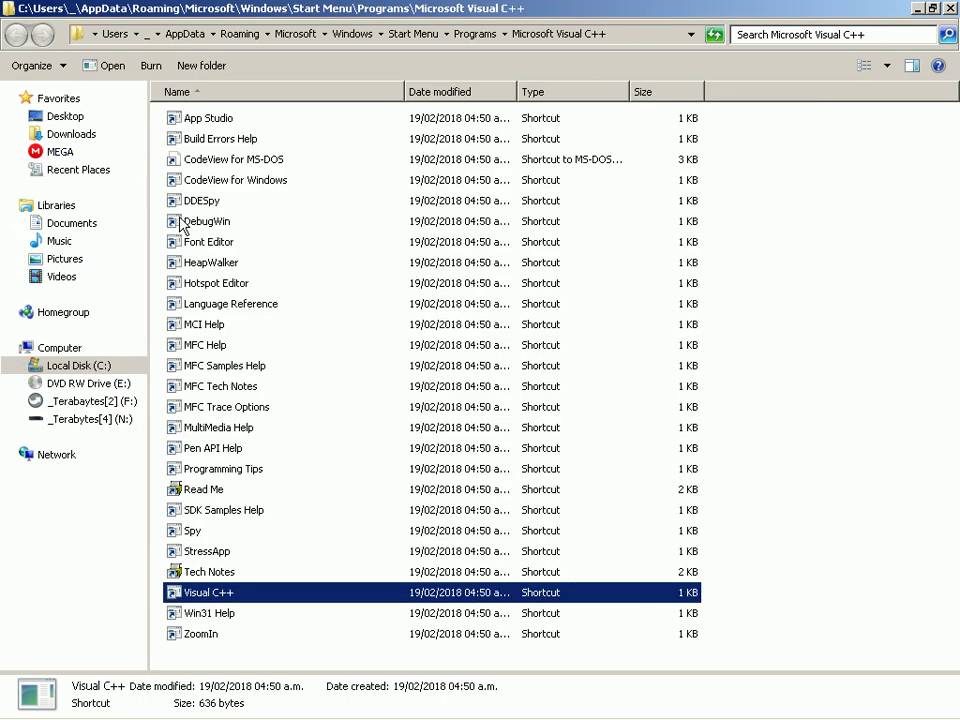
Step: View the Visual C++ shortcut's properties and open the file location of its target, MSVC.EXE
double_click(258, 594)
right_click(258, 594)
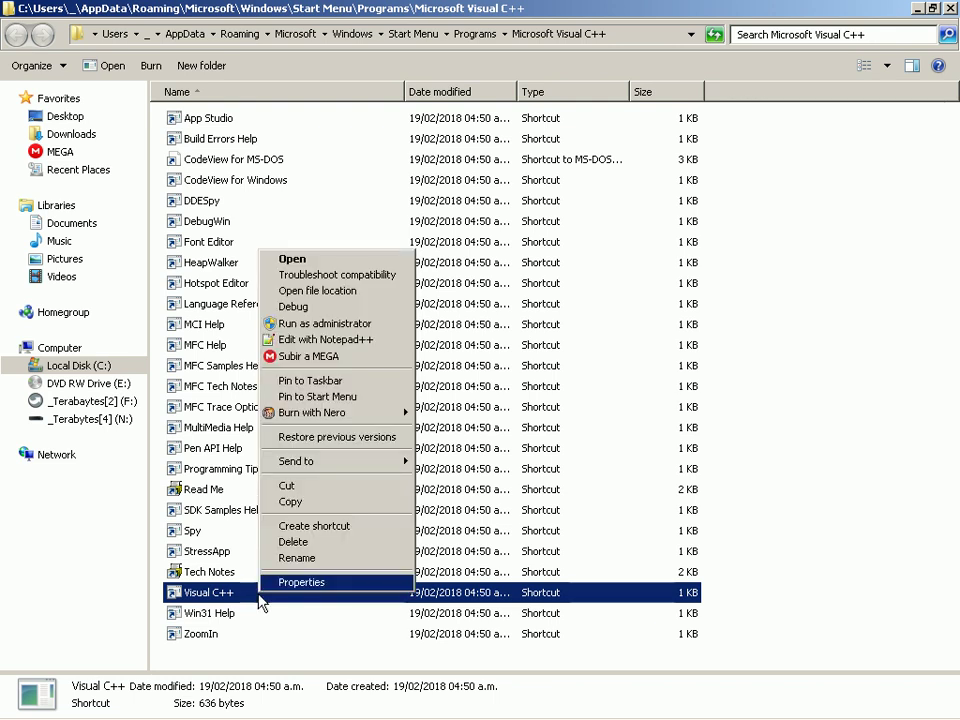
key("Return")
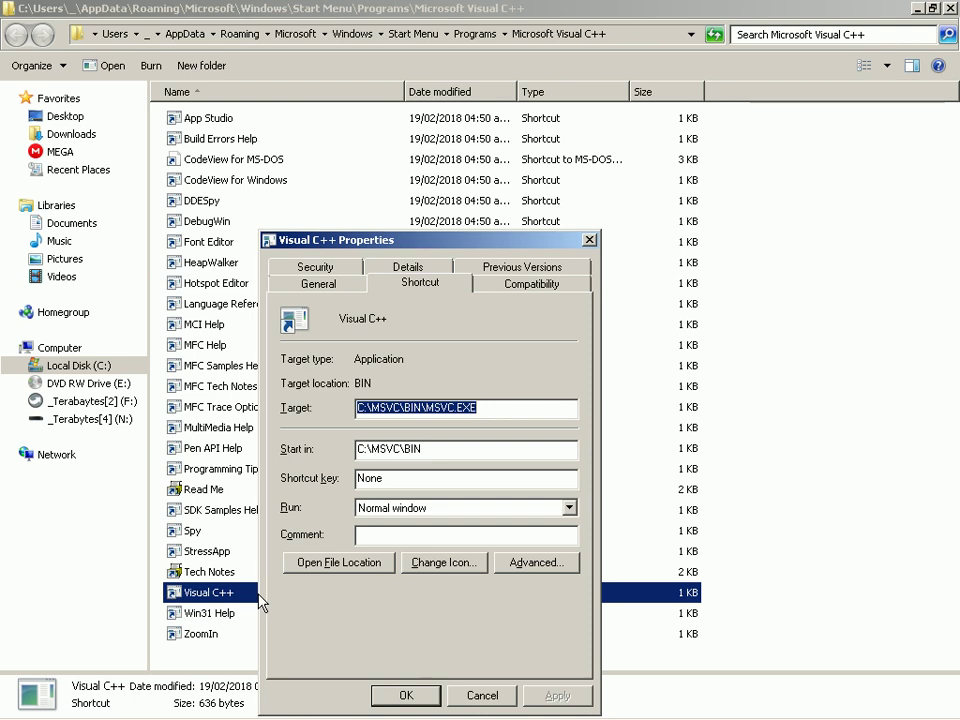
left_click(322, 562)
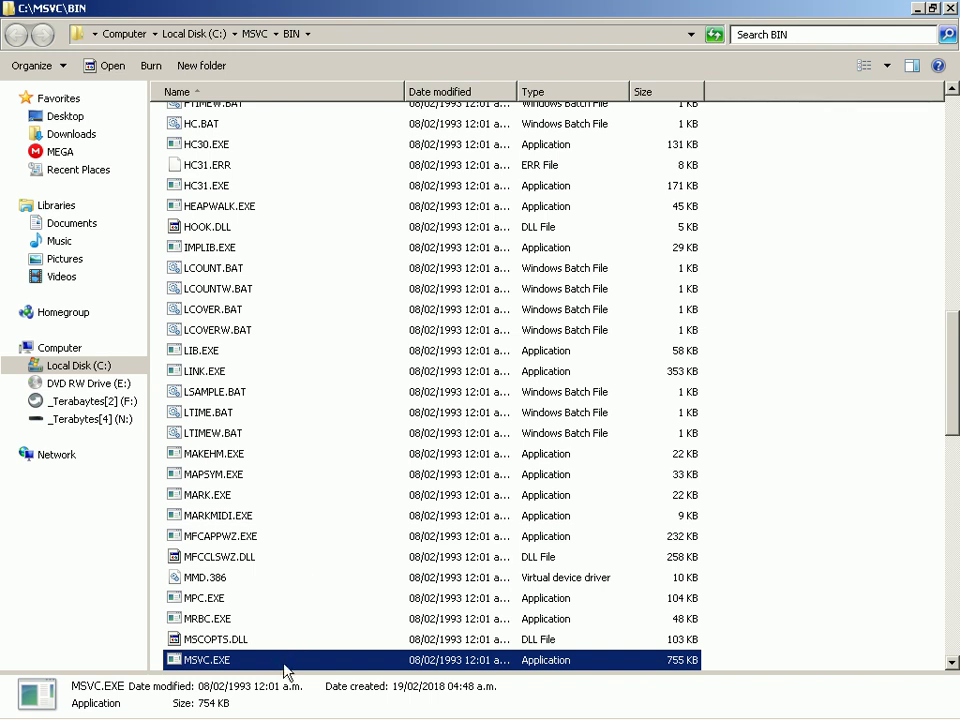
Step: Examine the general, compatibility, security, details and previous-version properties of MSVC.EXE, and close them unchanged
right_click(284, 670)
key("Up")
key("Return")
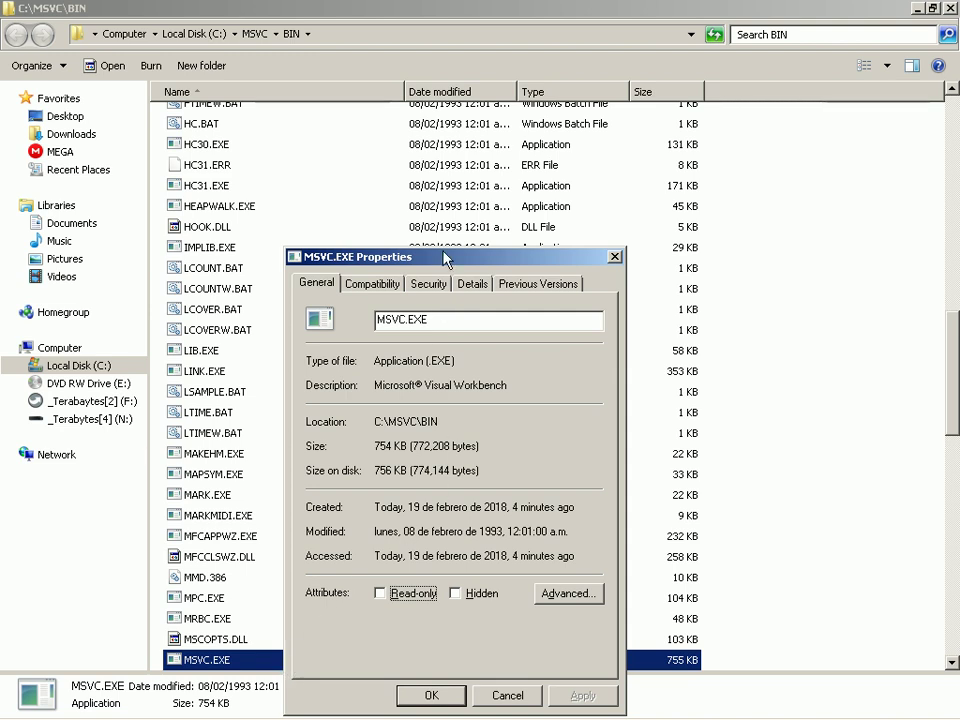
left_click(382, 285)
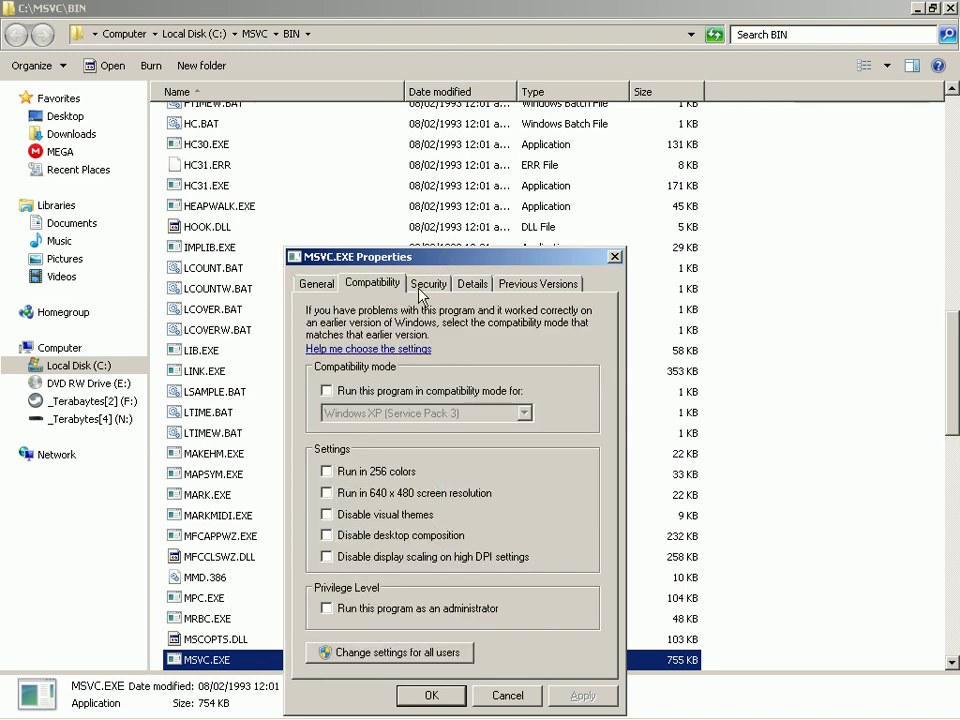
left_click(422, 286)
left_click(474, 286)
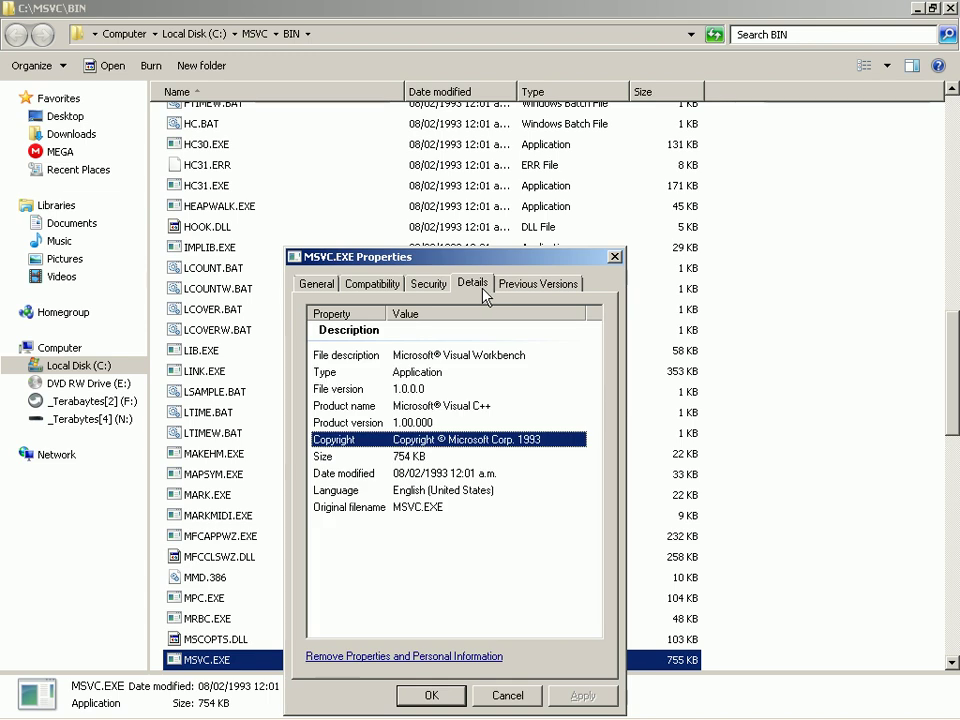
left_click(538, 284)
key("Escape")
Step: Close the running Visual C++ program and return to the C:\MSVC\BIN folder
key("alt+Tab")
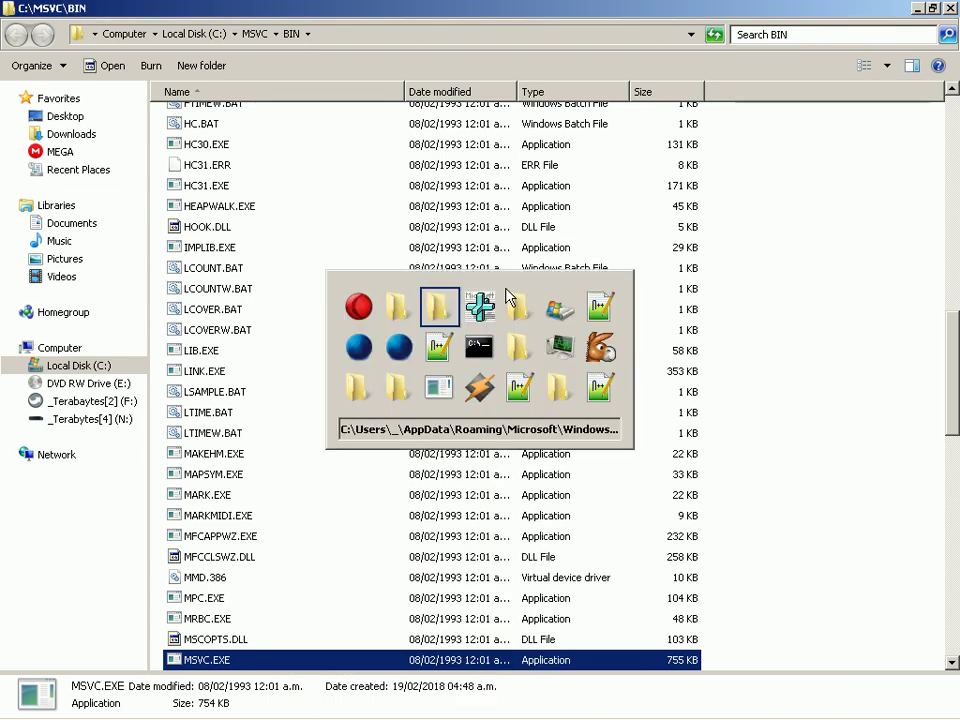
key("Escape")
key("alt+F4")
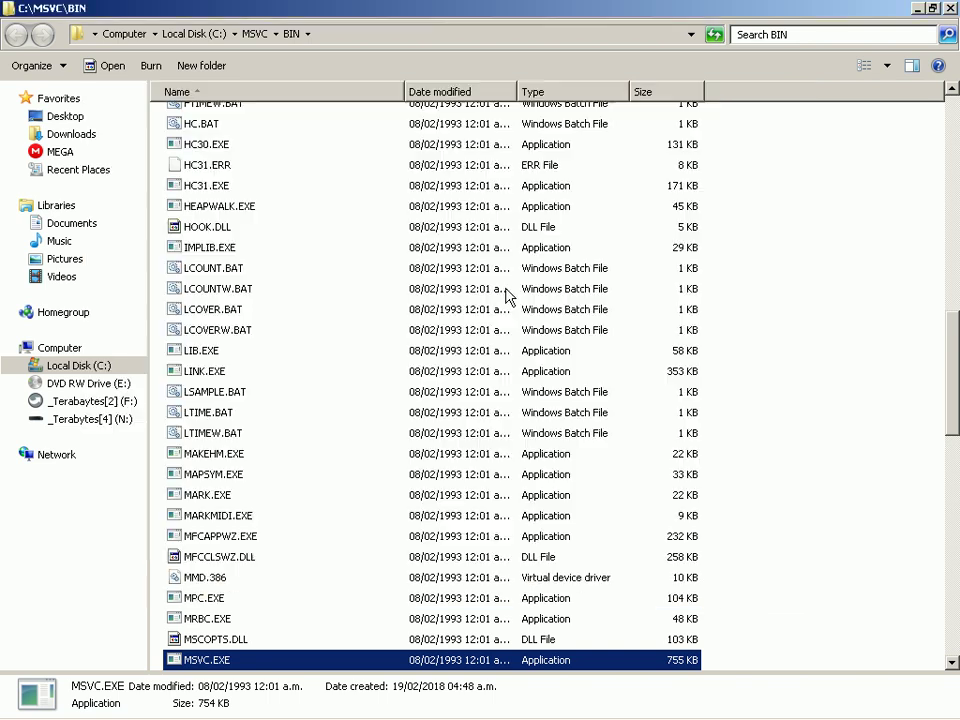
Step: Try to rename MSVC.EXE to MSVC.EXE.hiew, accepting the extension change
key("F2")
key("End")
type(".hiew")
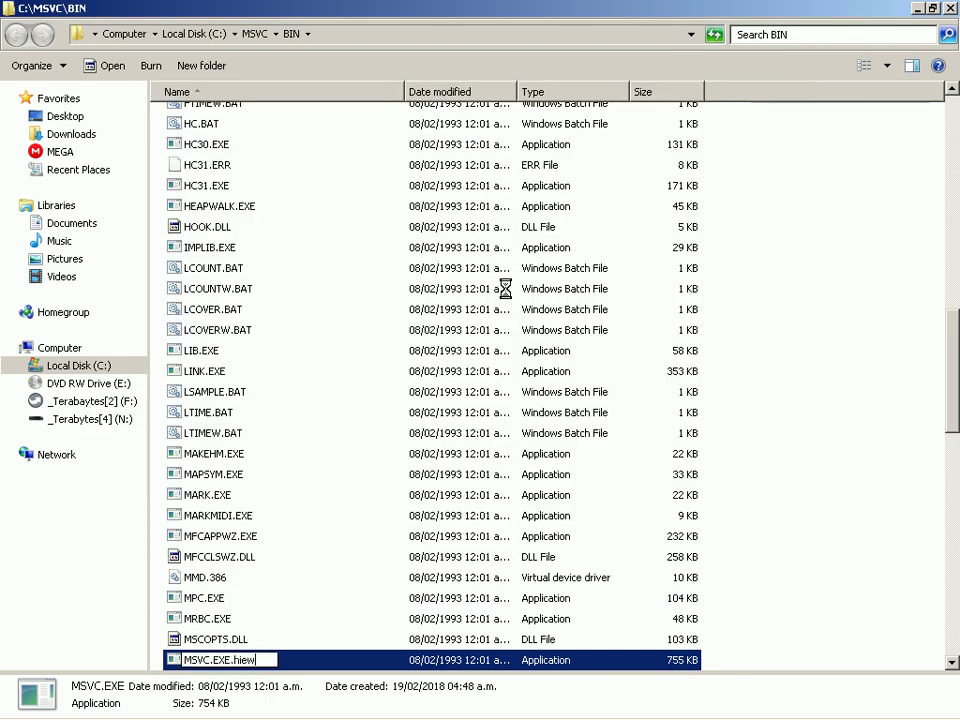
key("Return")
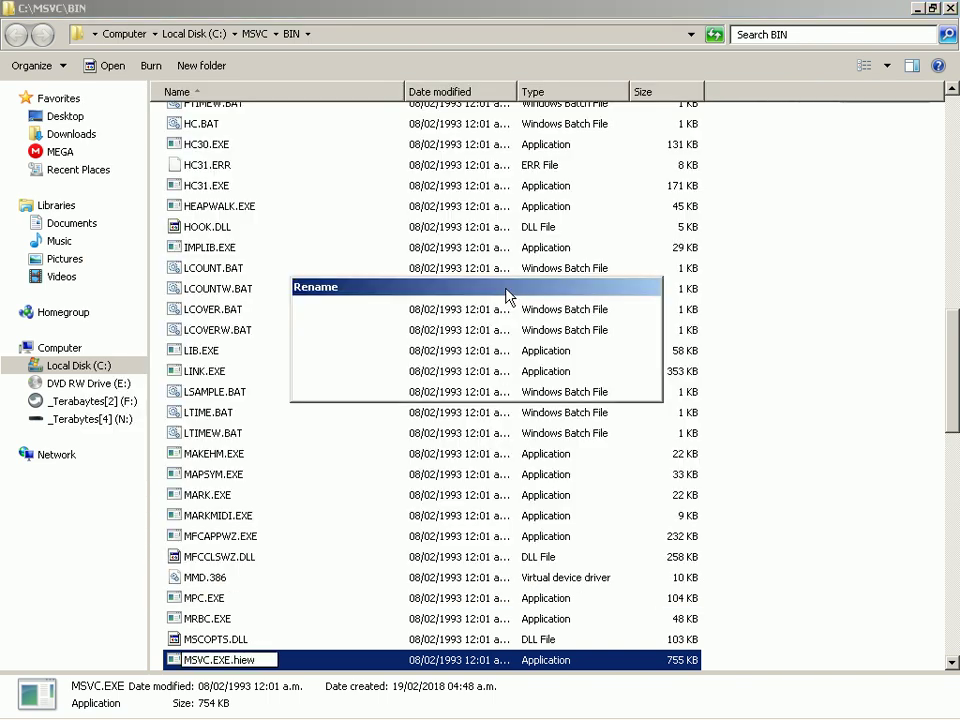
key("Return")
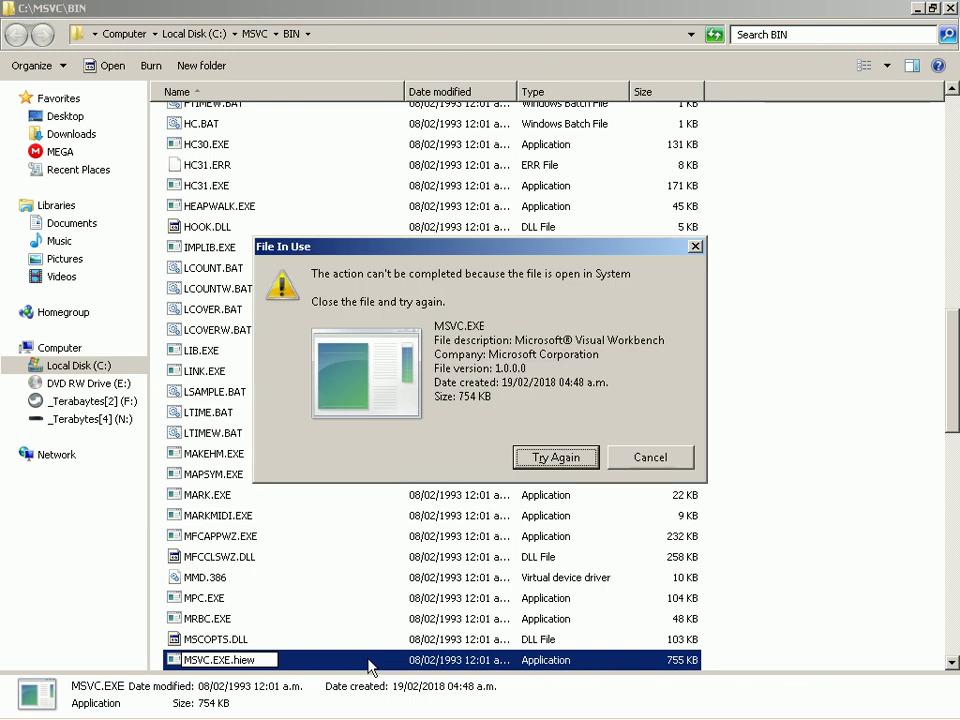
Step: Switch to Process Hacker and search the running processes for one whose name starts with m
key("alt+Tab")
key("alt+Tab")
key("Tab")
key("Down")
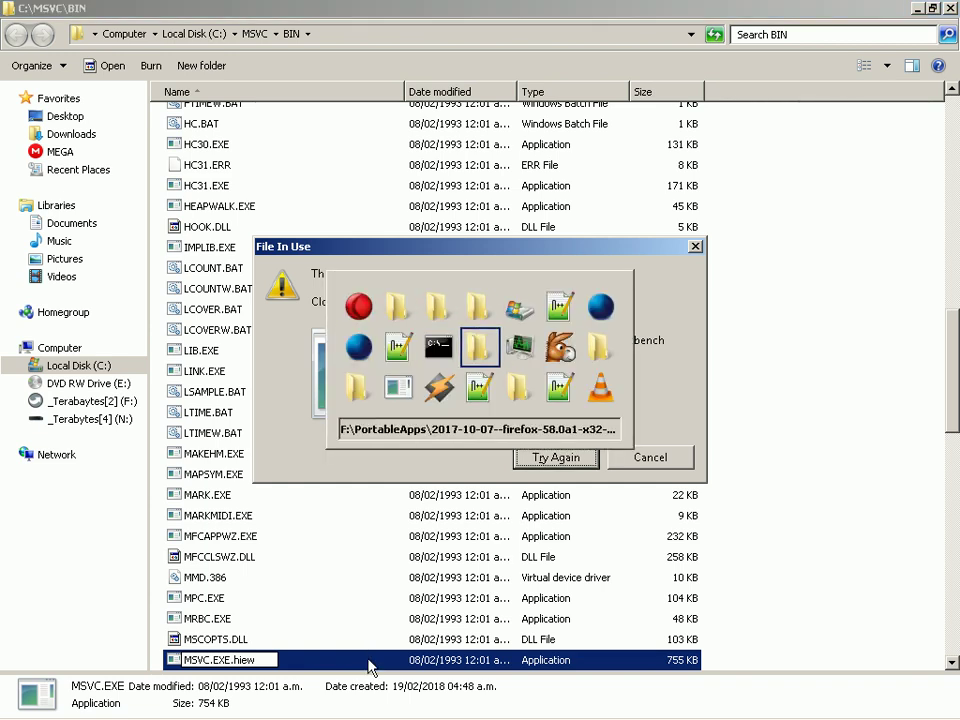
key("Escape")
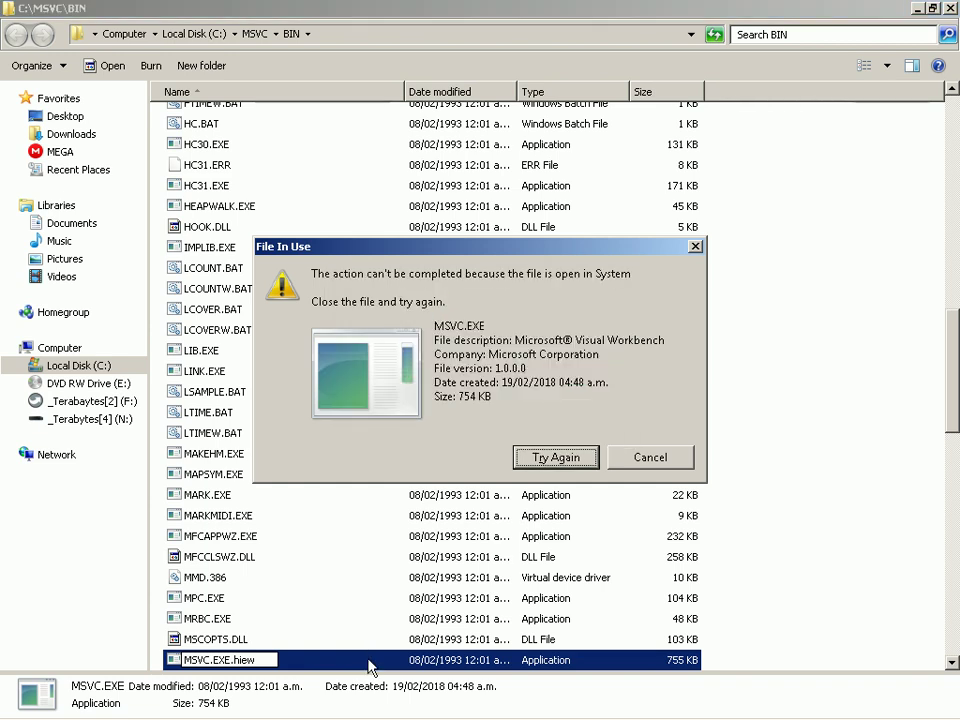
key("alt+Tab")
key("Down")
key("Left")
key("Left")
key("Right")
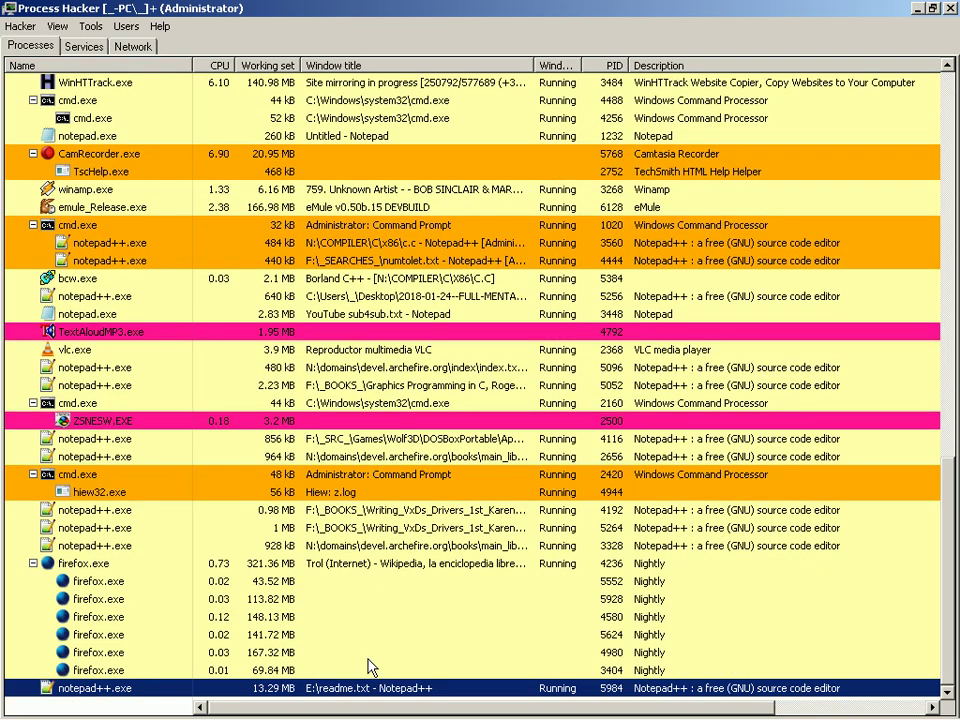
key("Home")
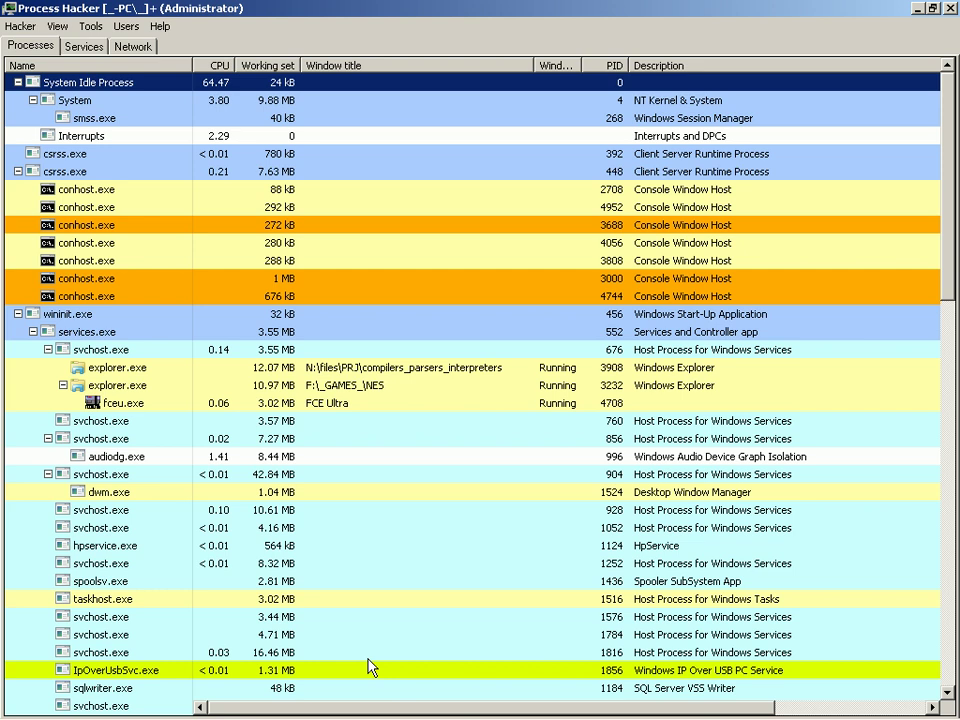
key("m")
Step: Return to the C:\MSVC\BIN folder, retry the rename to MSVC.EXE.hiew, and open that file in Hiew
key("alt+Tab")
key("Return")
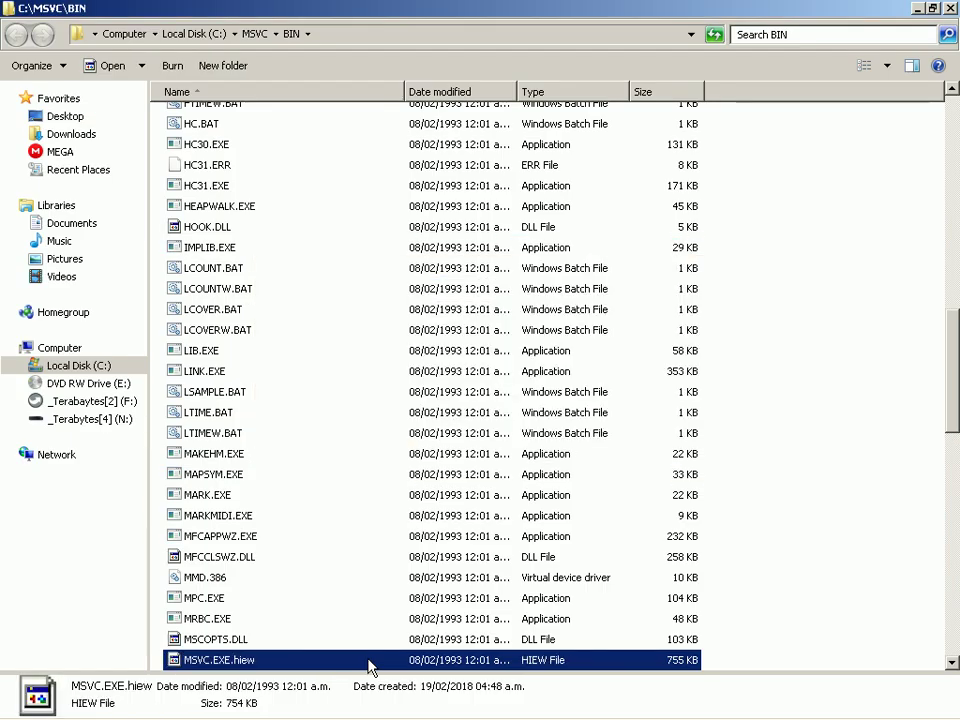
key("Up")
key("Down")
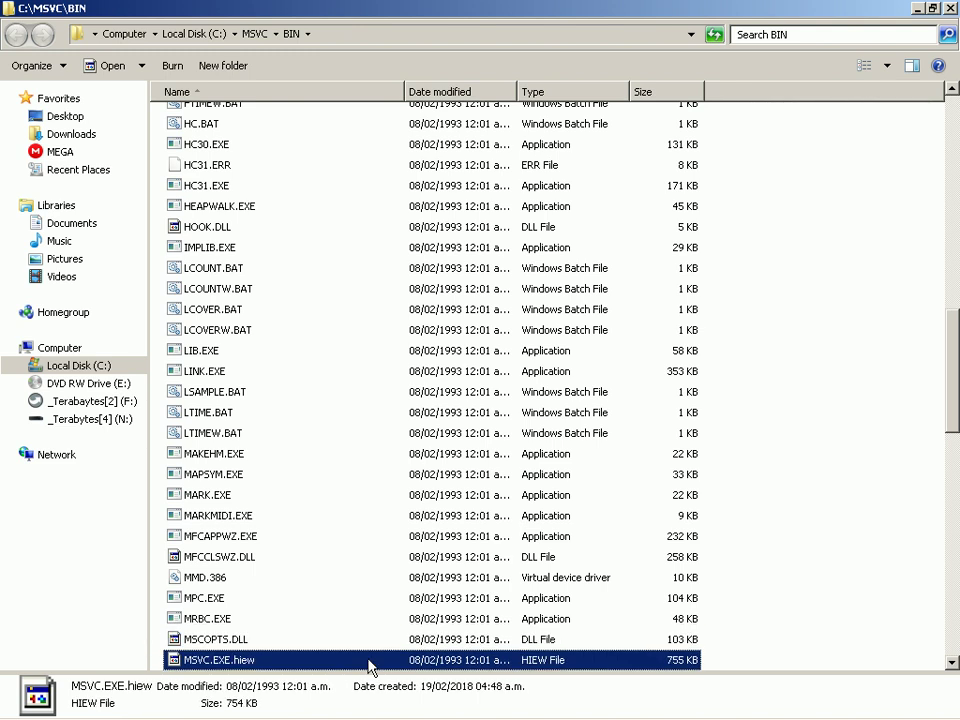
key("Return")
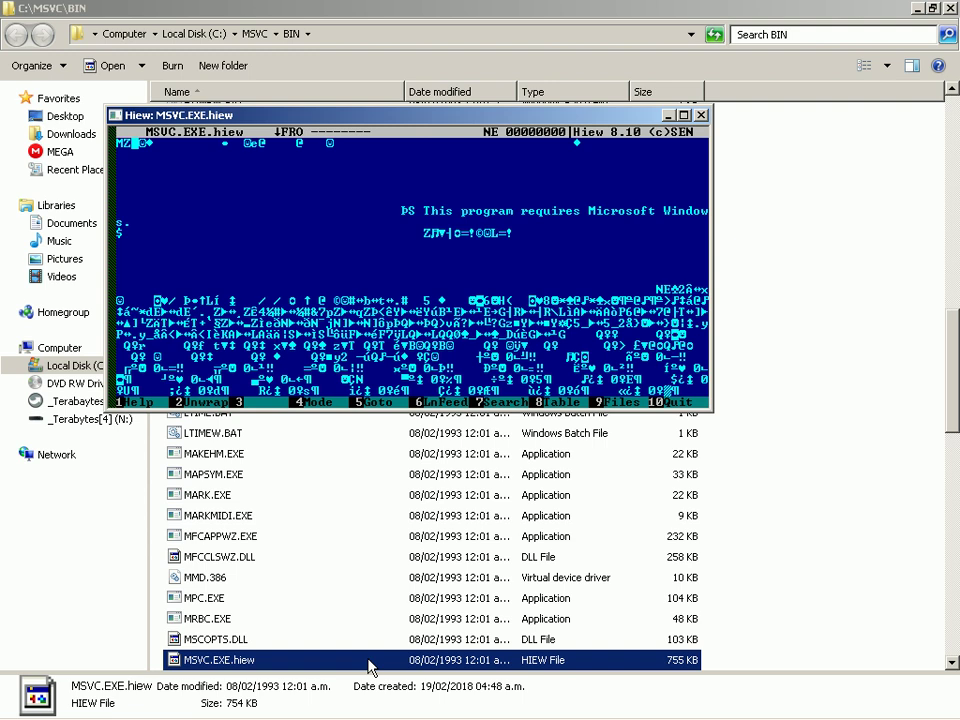
Step: Switch Hiew to hexadecimal mode and examine the bytes of MSVC.EXE.hiew down to the NE signature at offset 400
key("Return")
key("Page_Down")
key("Down")
key("Down")
key("Down")
key("Down")
key("Down")
key("Down")
key("Down")
key("Down")
key("Down")
key("Down")
key("Down")
key("Down")
key("Page_Down")
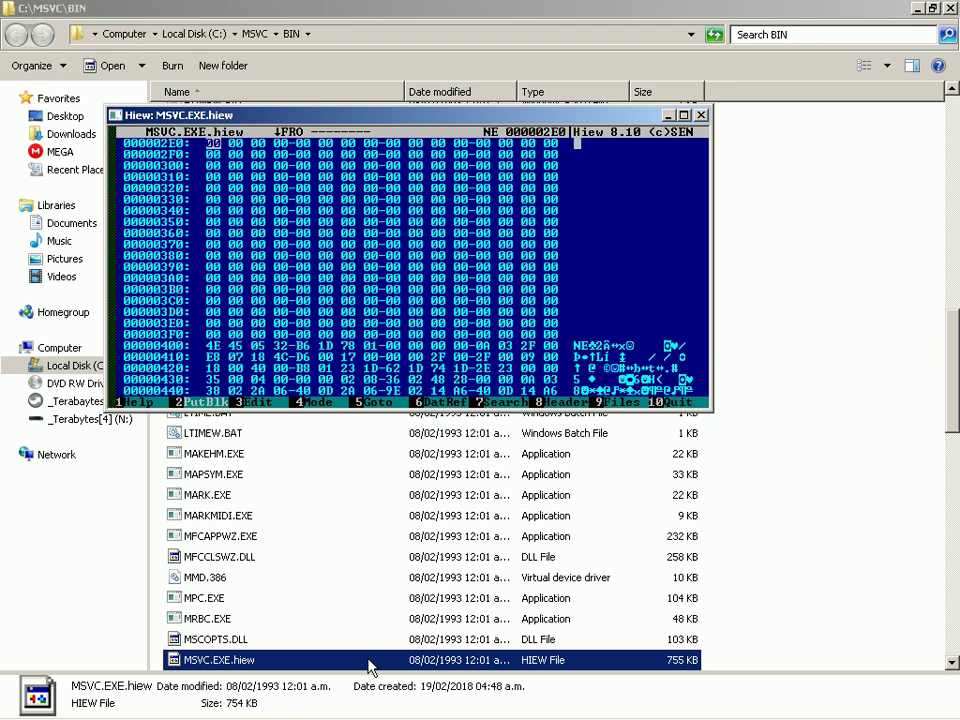
key("Down")
key("Down")
key("Down")
key("Down")
key("Down")
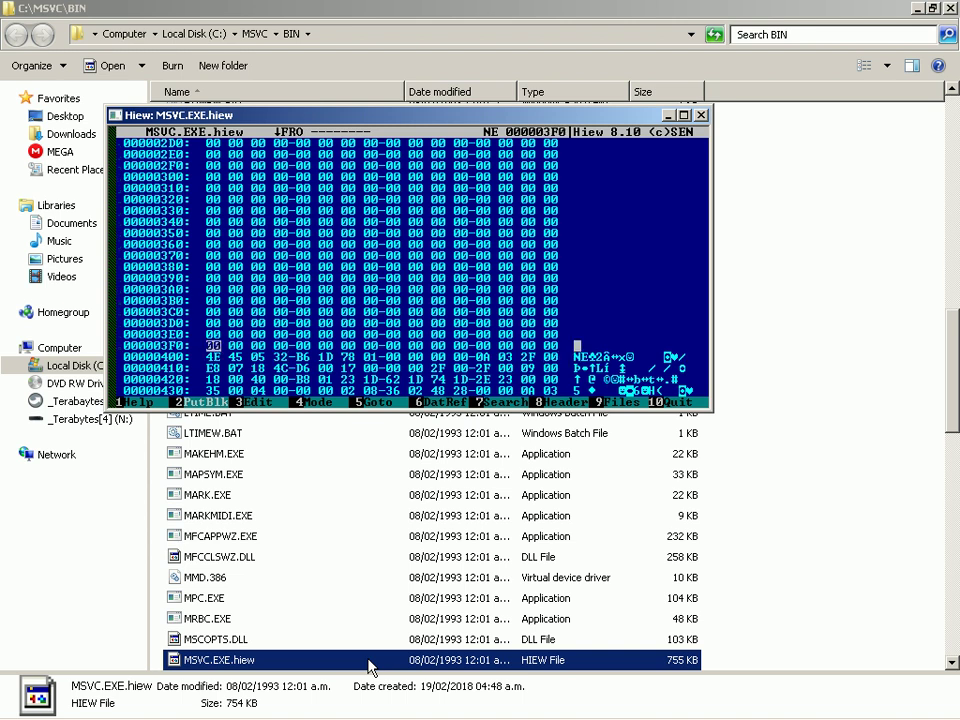
Step: Examine the NE header and the old DOS header of MSVC.EXE.hiew, ending on the NE header
key("F8")
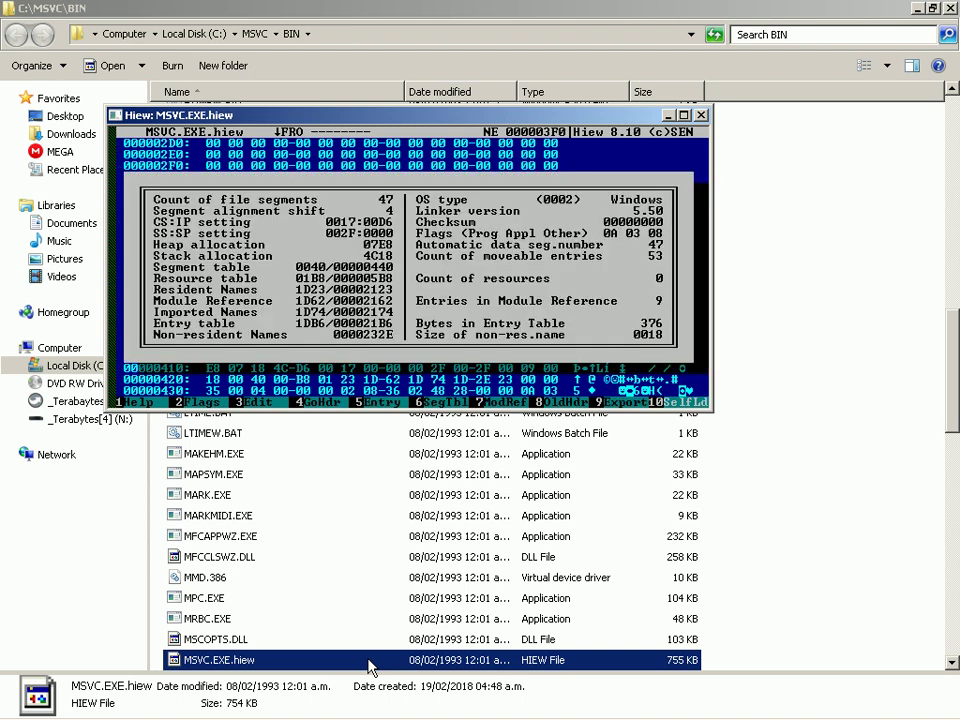
key("F8")
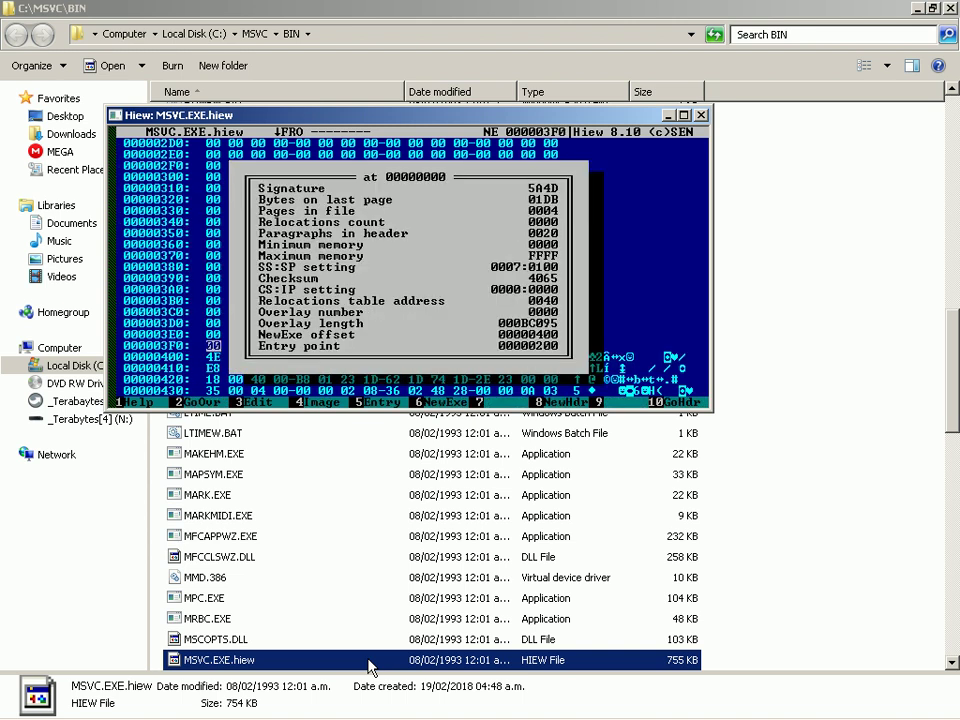
key("F8")
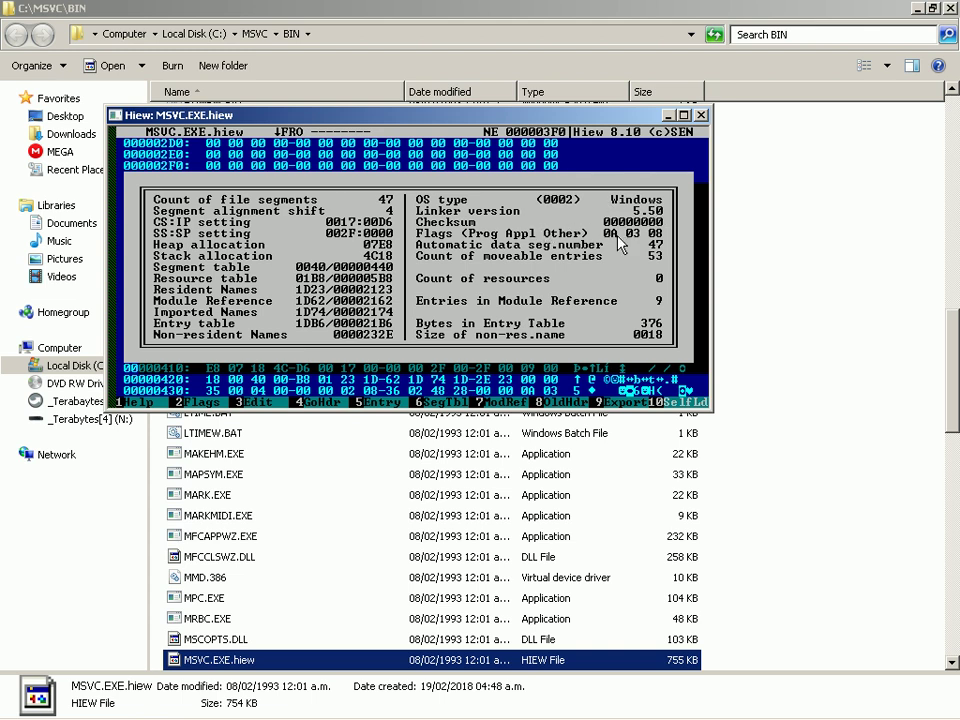
Step: Switch Hiew to disassembly mode, inspect the code from the program's entry point, and quit Hiew
key("Escape")
key("Return")
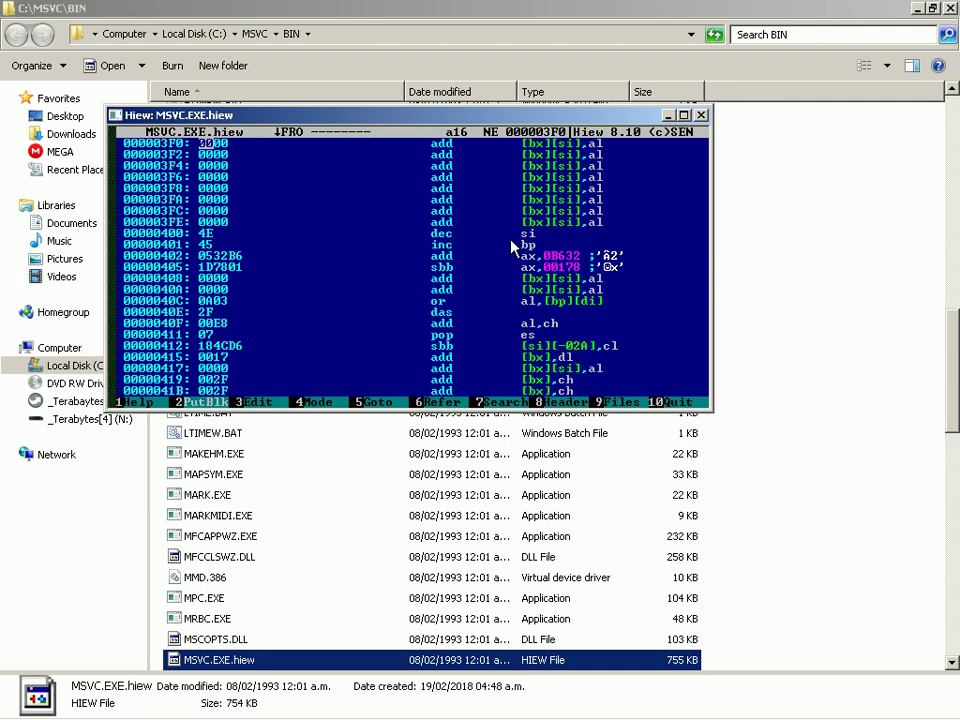
key("F8")
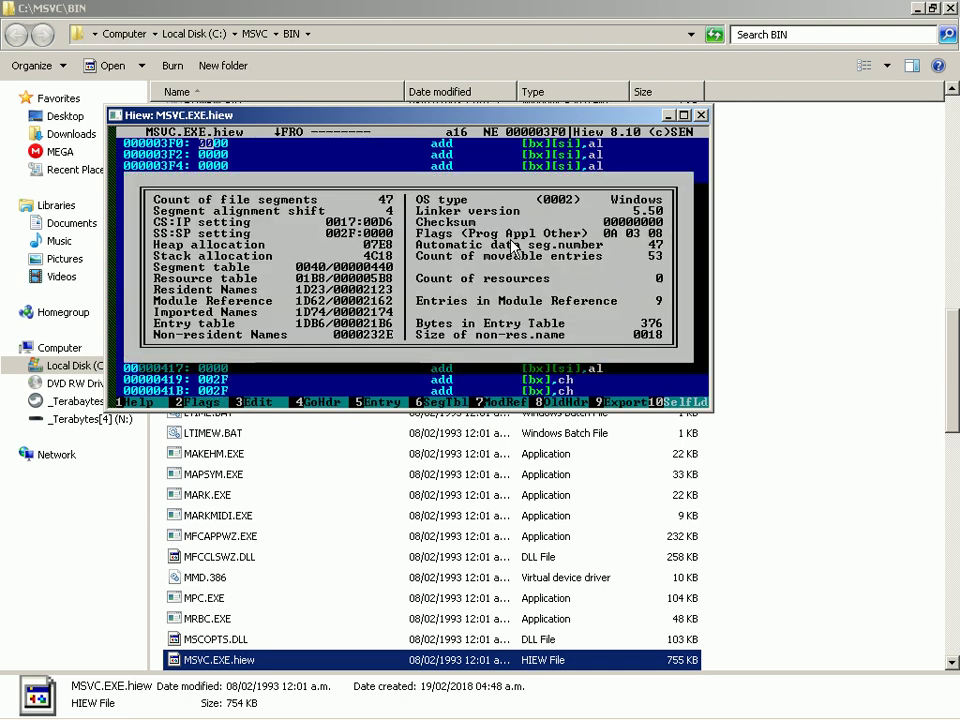
key("F5")
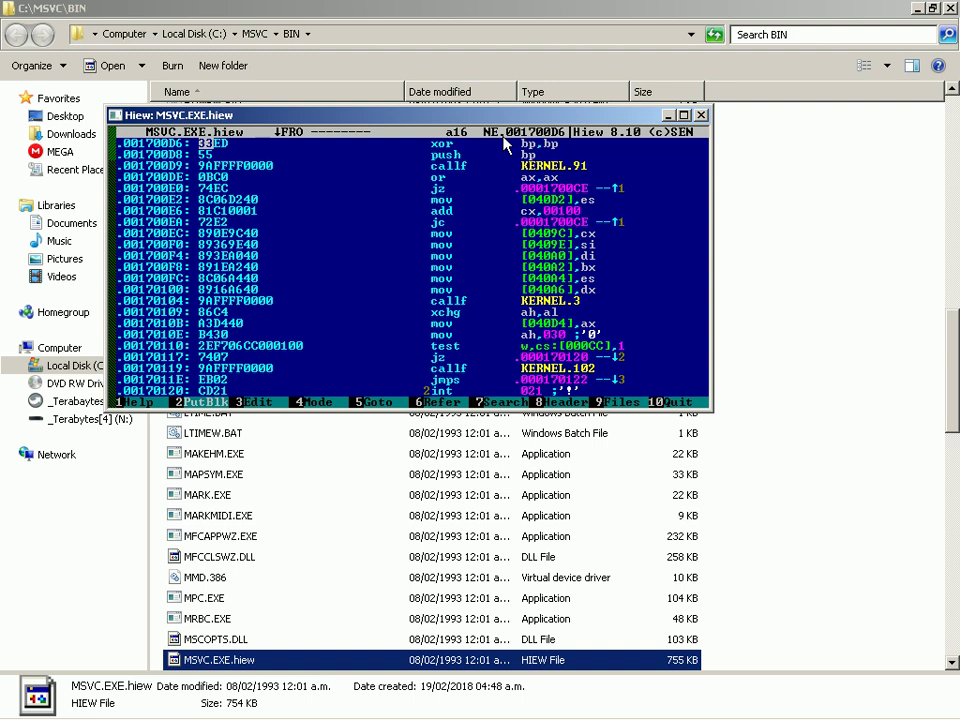
key("Page_Down")
key("F10")
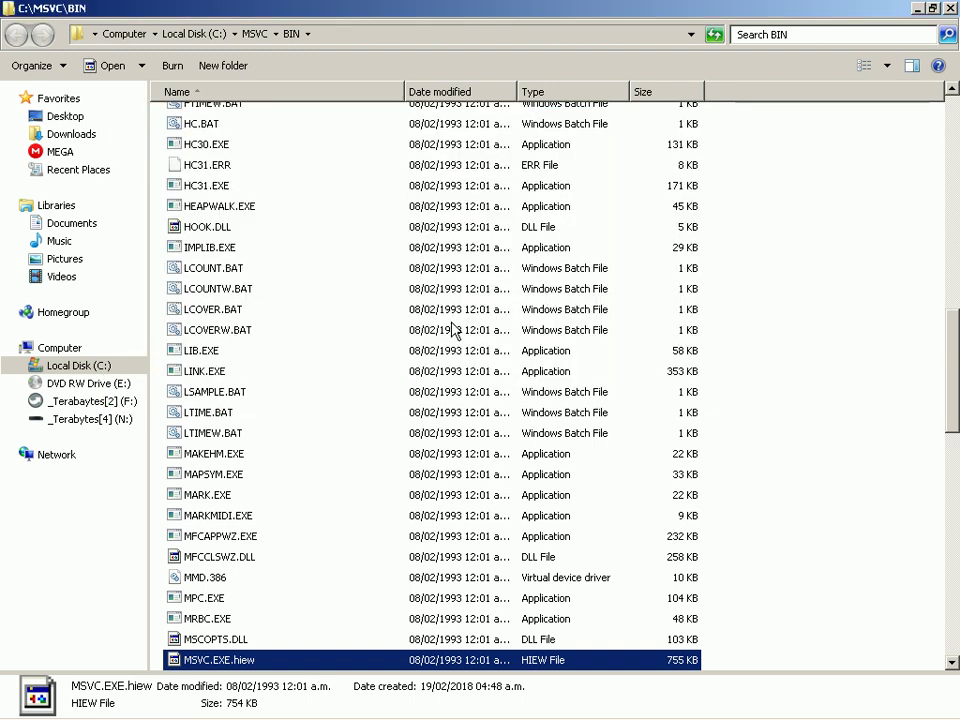
Step: Rename MSVC.EXE.hiew back to MSVC.EXE and accept the extension change
key("F2")
key("End")
key("BackSpace")
key("BackSpace")
key("BackSpace")
key("BackSpace")
key("BackSpace")
key("Return")
key("Return")
Step: Write the note "Visual C++ 1.0 is a Win16 program (16-bit)" in the Windows Run dialog
key("super")
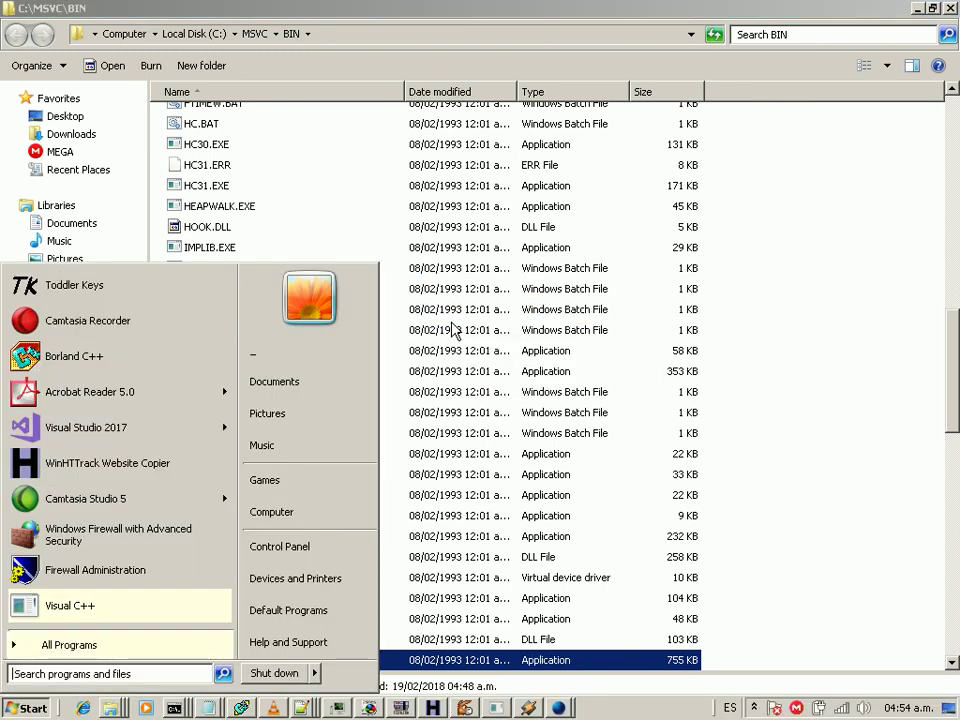
key("Escape")
key("super+r")
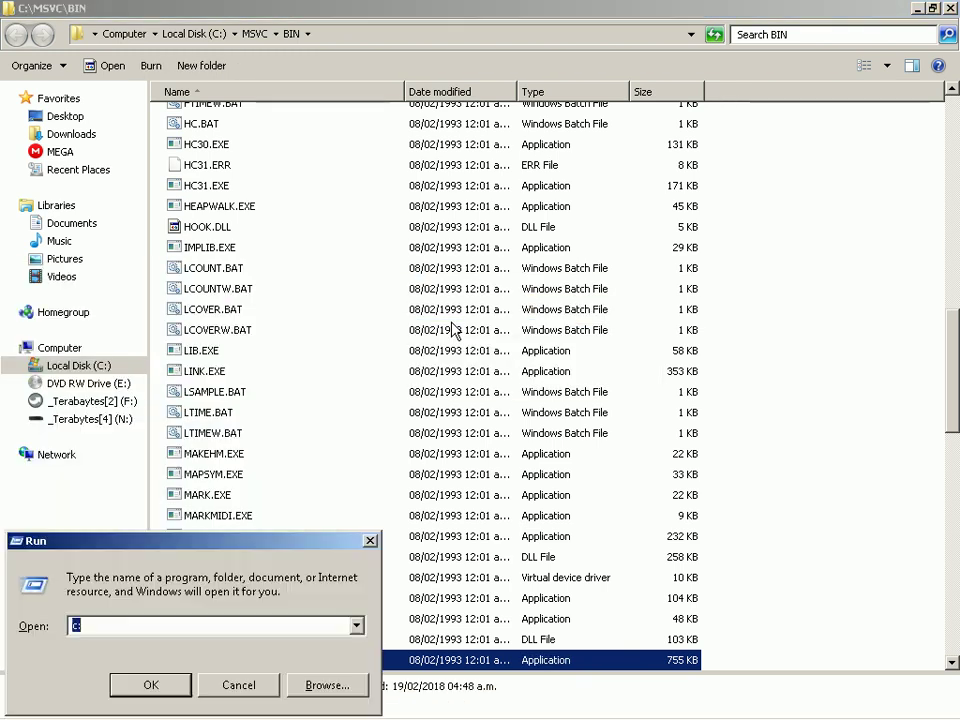
type("Visual C++ 1.")
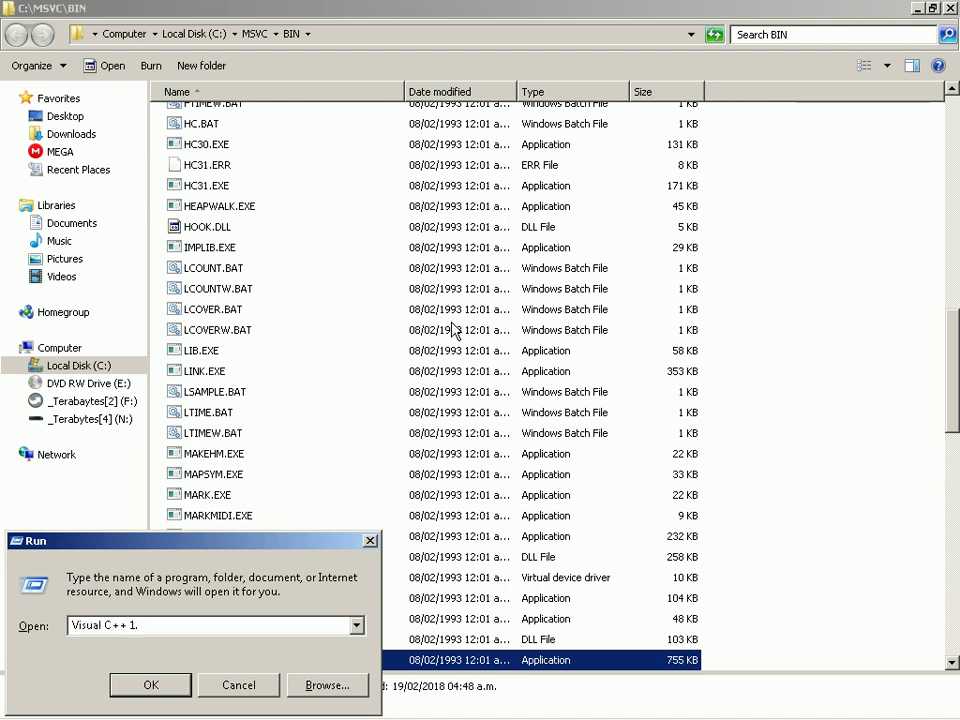
type("0 is a Win16 program (1)6-bit")
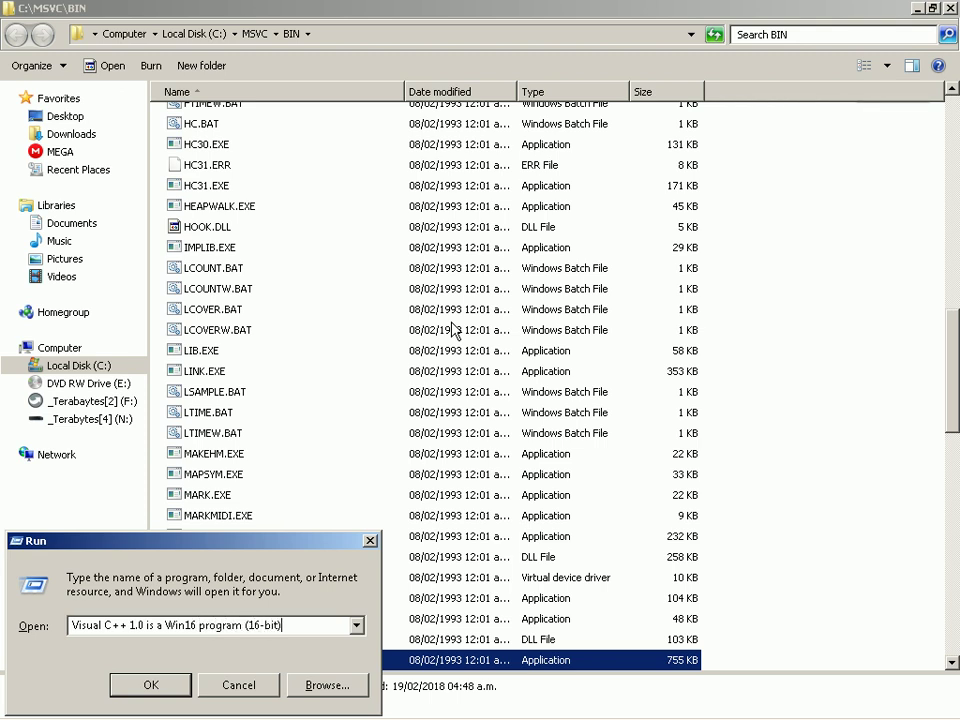
Step: Clear the note from the Run dialog and close the dialog without running anything
type(".")
key("ctrl+a")
key("BackSpace")
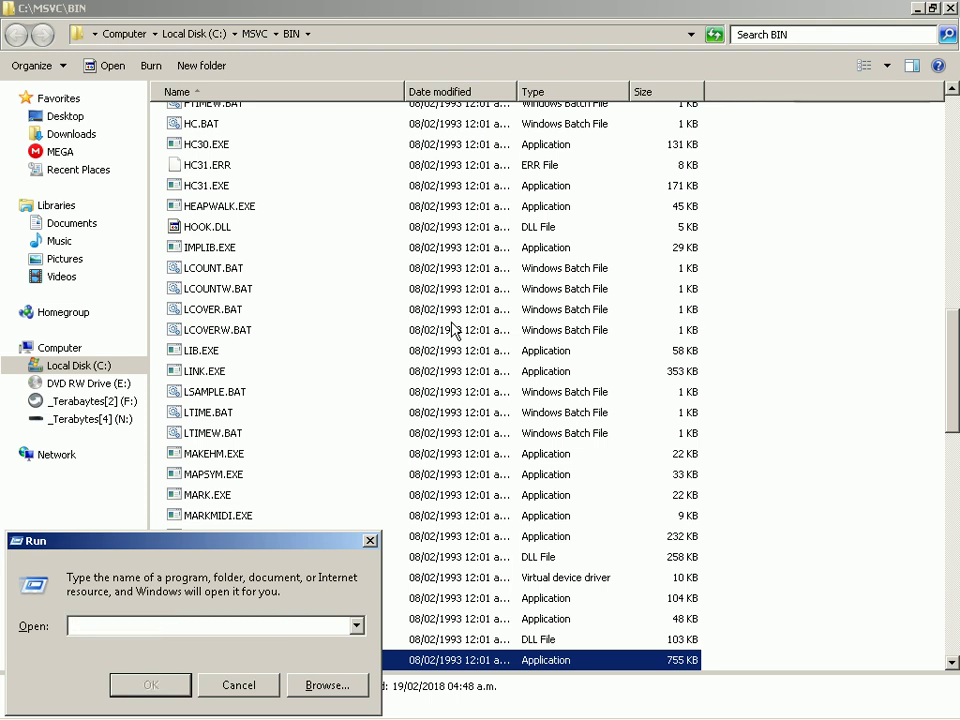
key("Escape")
Step: Launch MSVC.EXE from the C:\MSVC\BIN folder
left_click(455, 330)
key("Down")
key("Down")
key("Down")
key("Down")
key("Down")
key("Down")
key("Down")
key("Down")
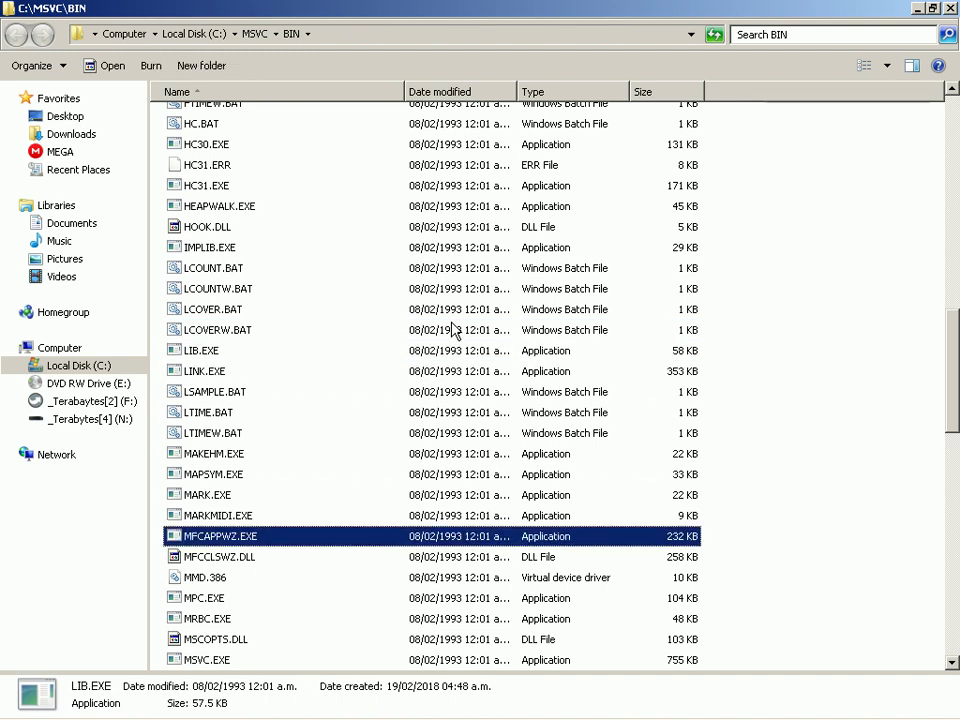
key("Down")
key("Down")
key("Down")
key("Down")
key("Down")
key("Down")
key("Down")
key("Down")
key("Down")
key("Up")
key("Return")
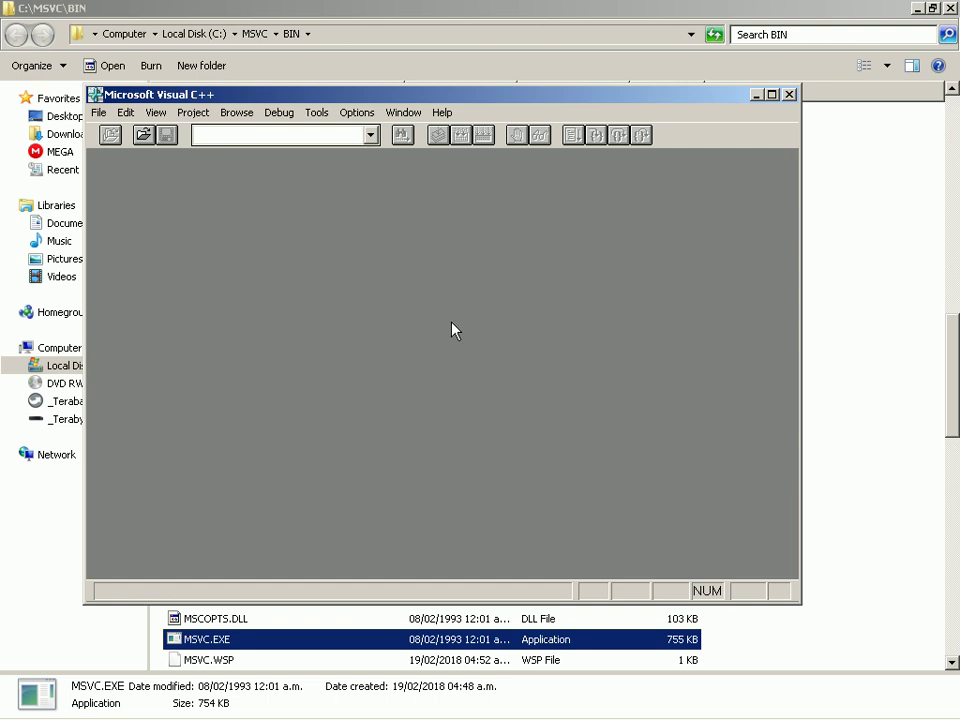
Step: Bring up the Open Project dialog in Visual C++
key("alt+f")
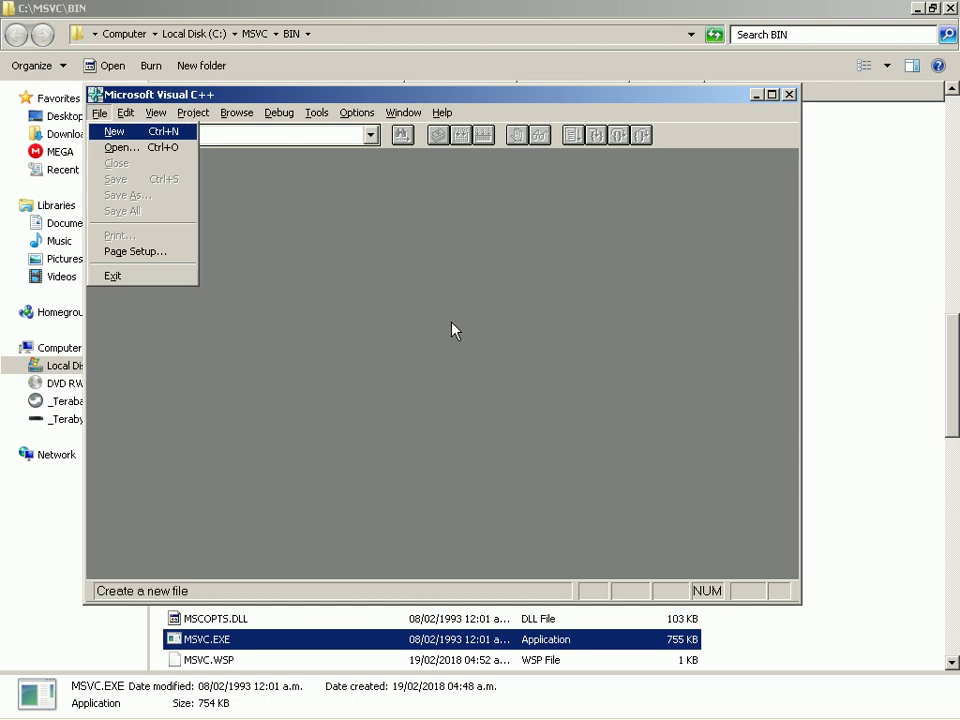
key("Down")
key("Right")
key("Right")
key("Right")
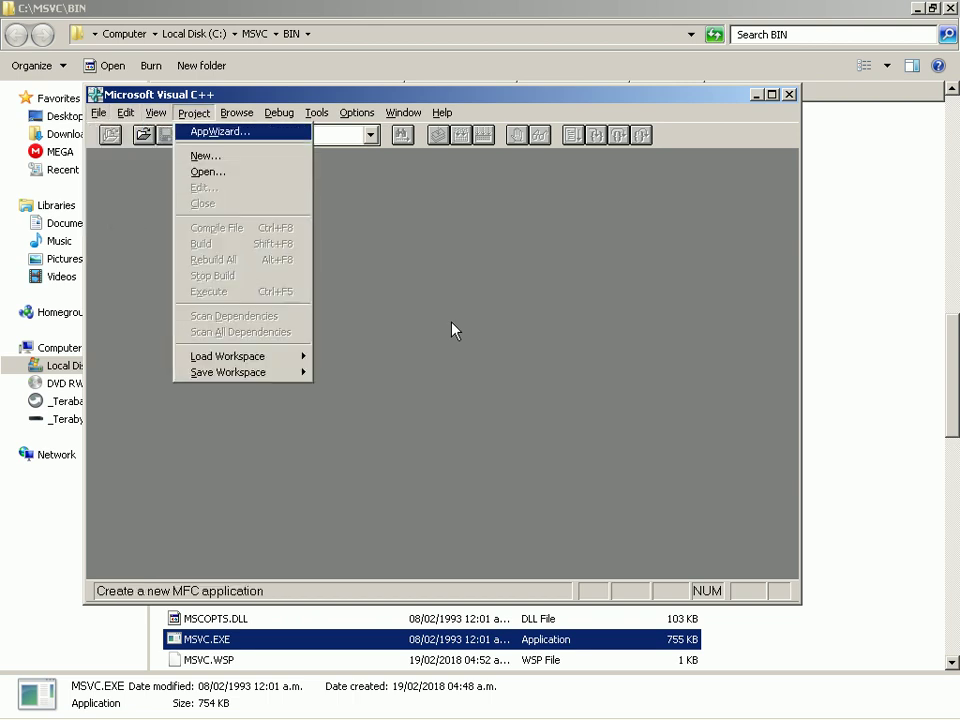
key("Down")
key("Down")
key("Return")
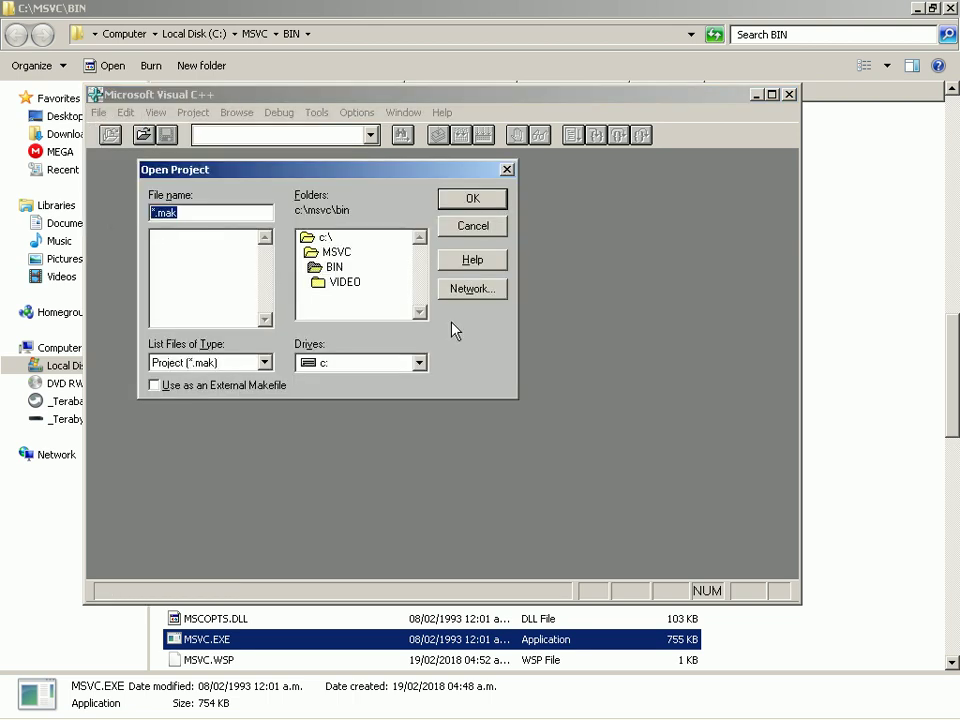
Step: Look up the book samples folder in the C:\ Explorer window and return to the Open Project dialog
key("alt+Tab")
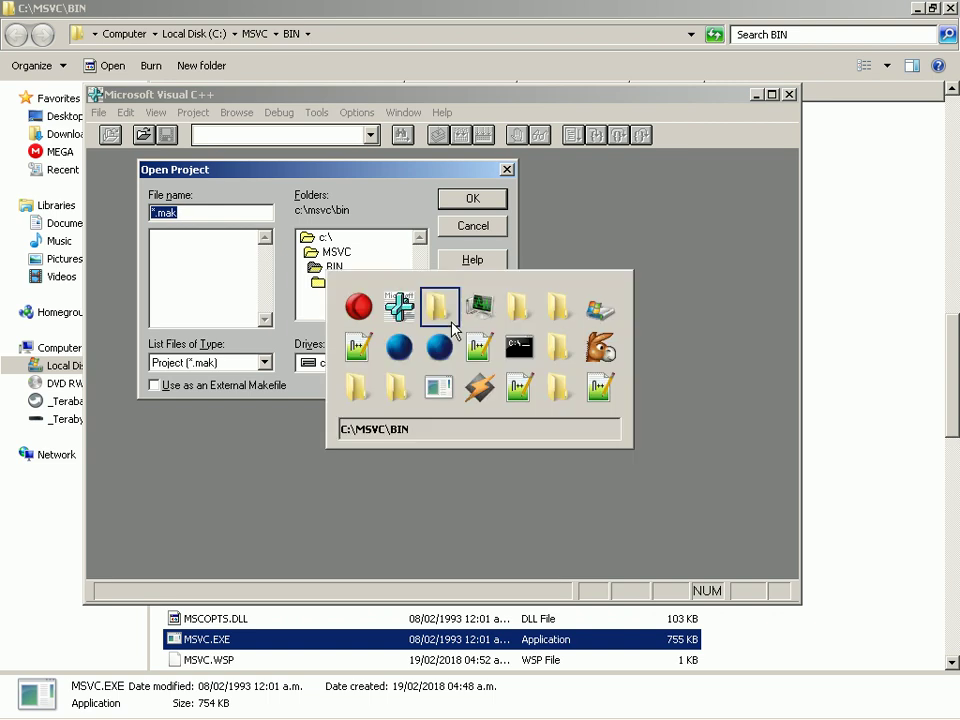
key("alt+Tab")
key("alt+Tab")
key("alt+Tab")
key("alt+Tab")
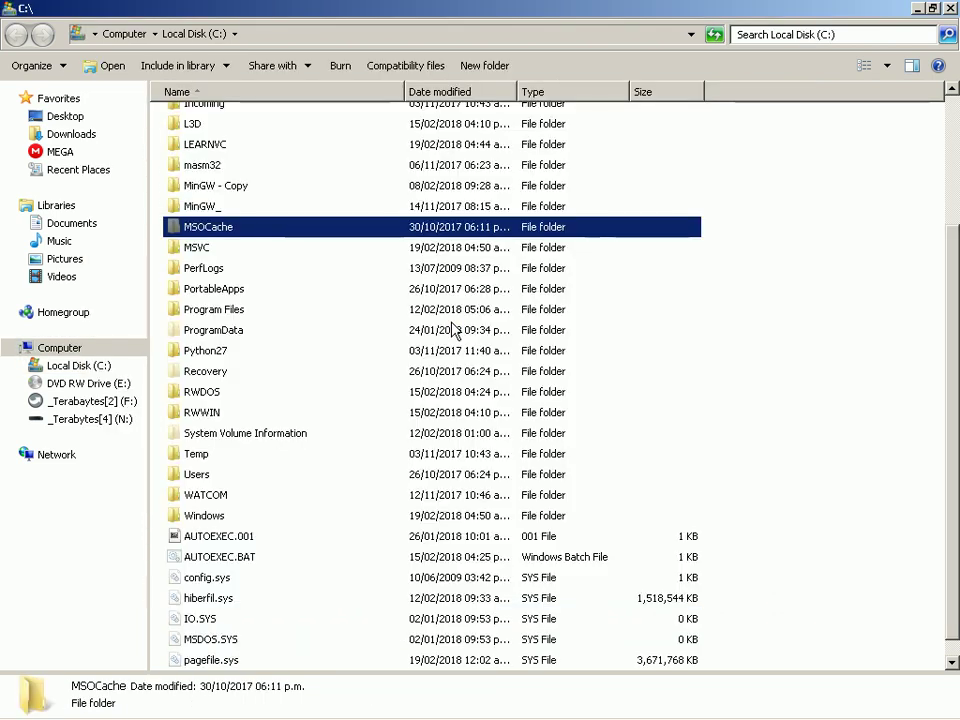
key("alt+Tab")
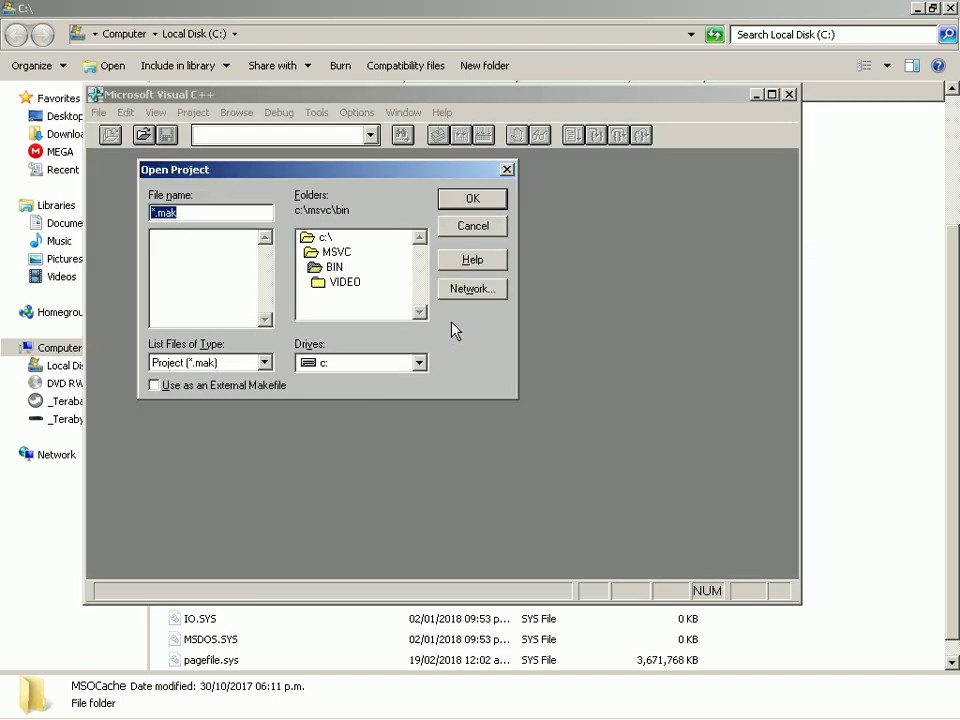
Step: Open the project HELLO.MAK from c:\learnvc\chap02\hello
double_click(327, 237)
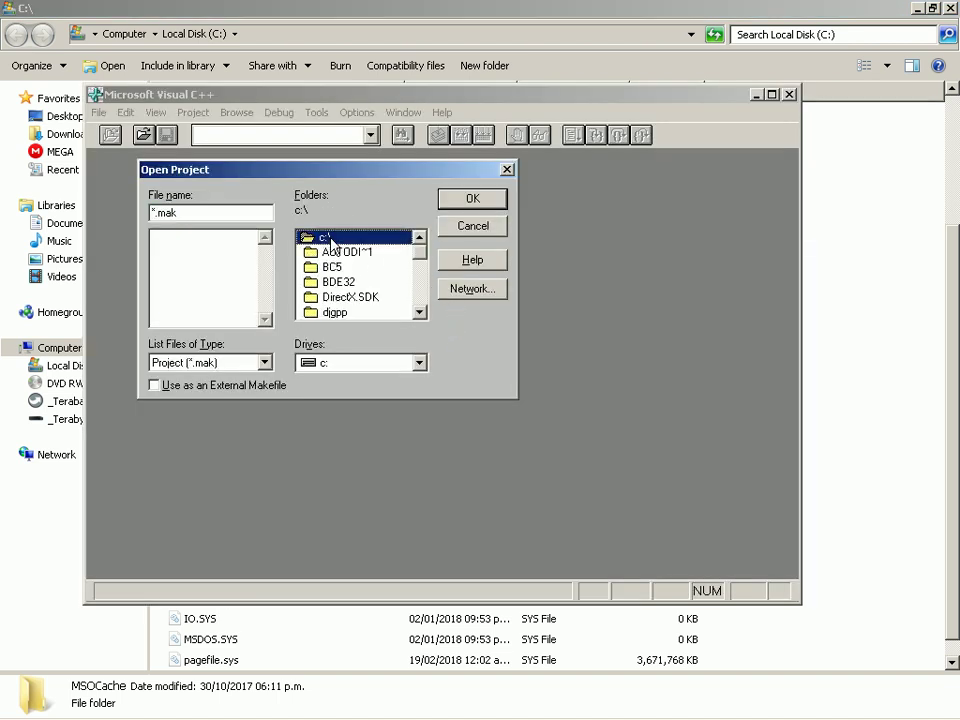
left_click(331, 267)
scroll(331, 272, "down", 3)
double_click(333, 278)
double_click(332, 270)
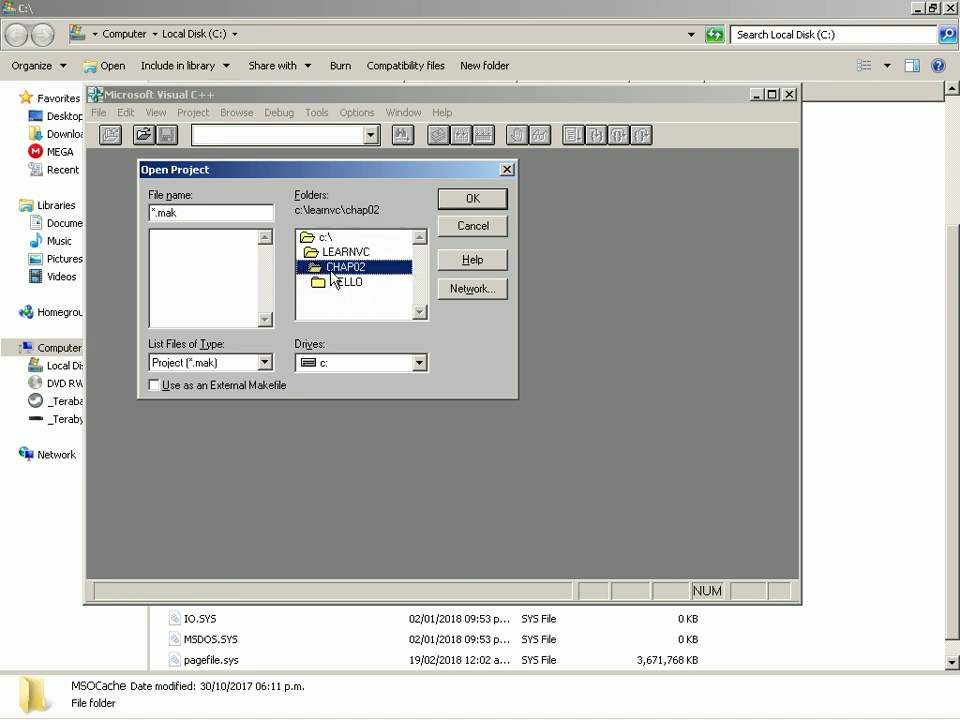
double_click(347, 283)
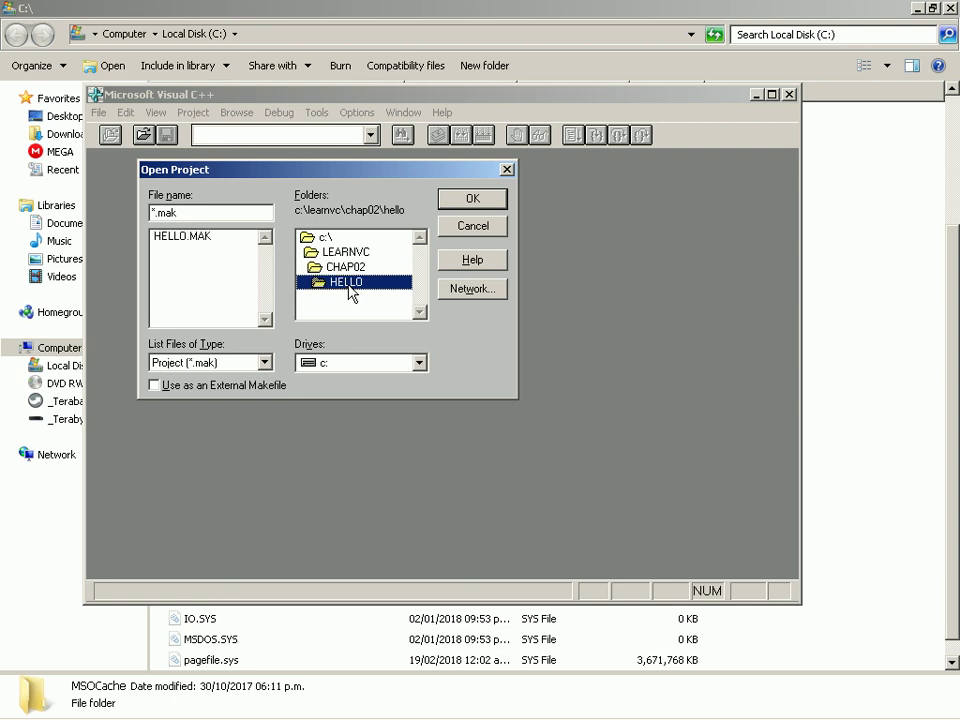
double_click(196, 238)
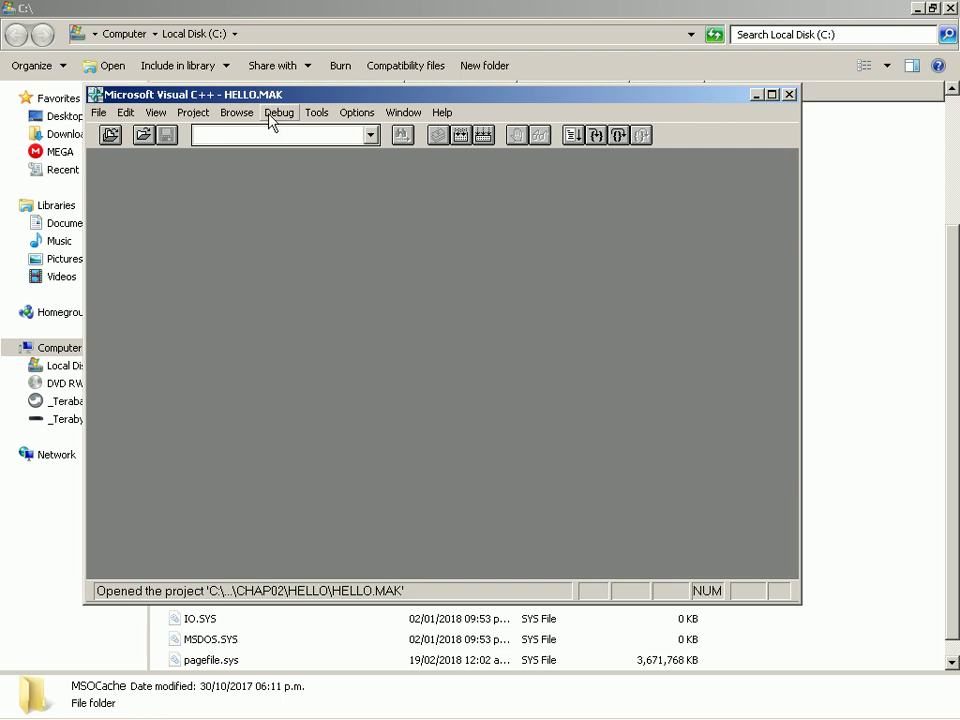
Step: Try to run the HELLO project in the debugger, agreeing to build HELLO.EXE, and quit Visual C++
left_click(195, 113)
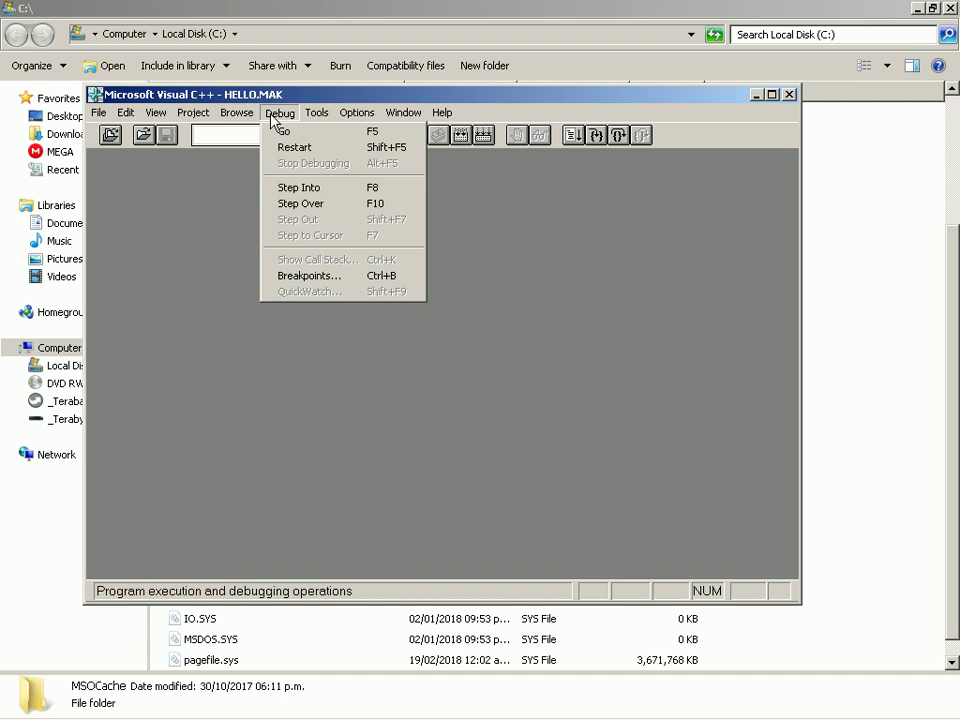
mouse_move(310, 118)
left_click(283, 131)
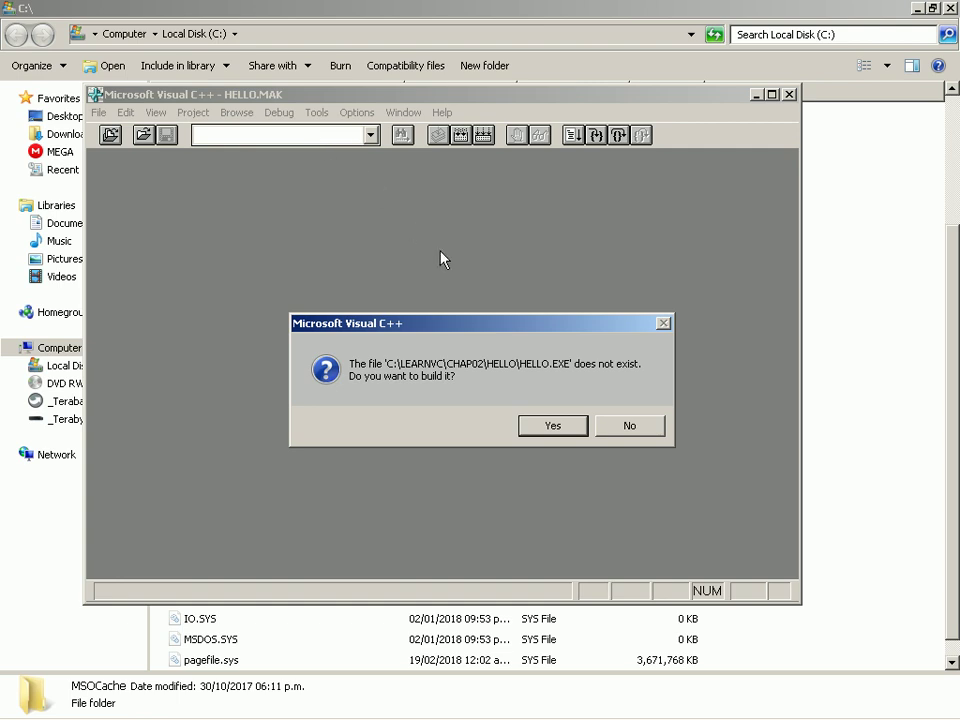
left_click(540, 427)
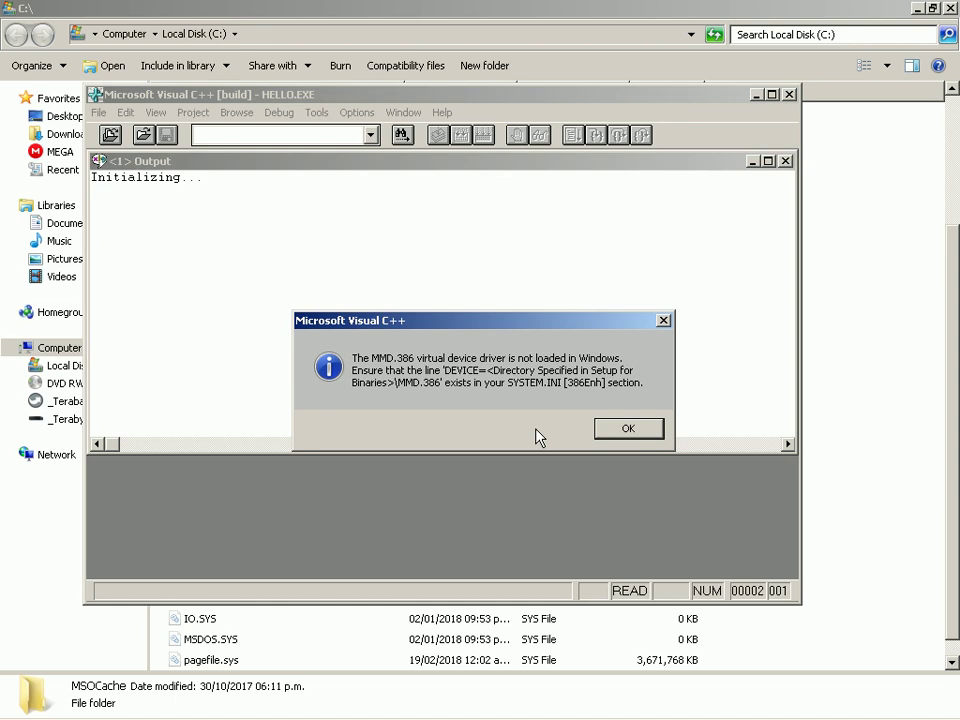
left_click(628, 432)
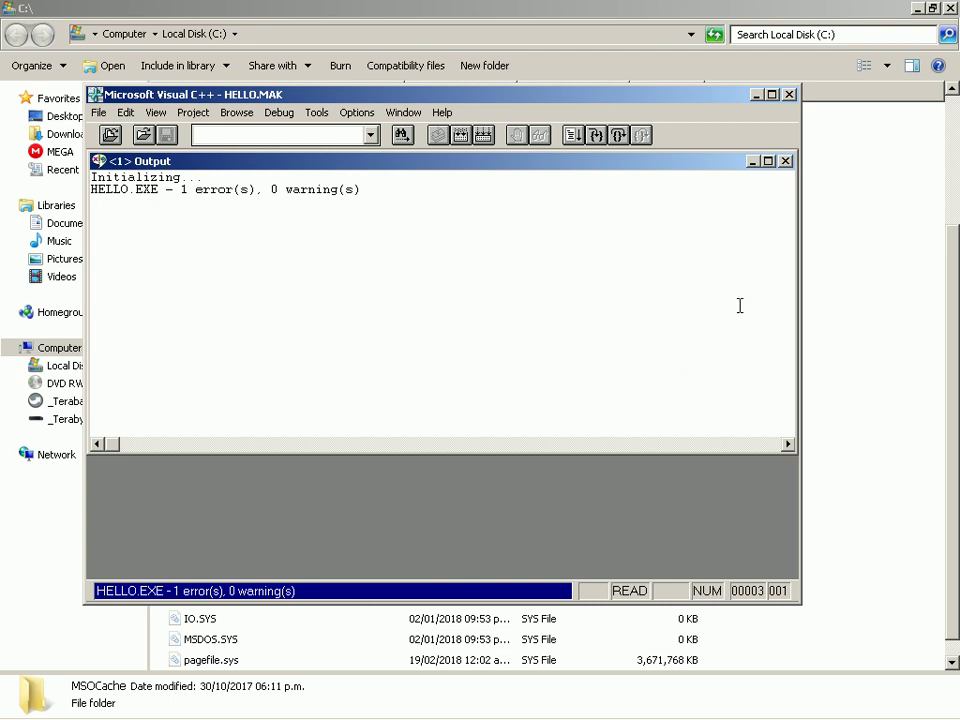
left_click(786, 161)
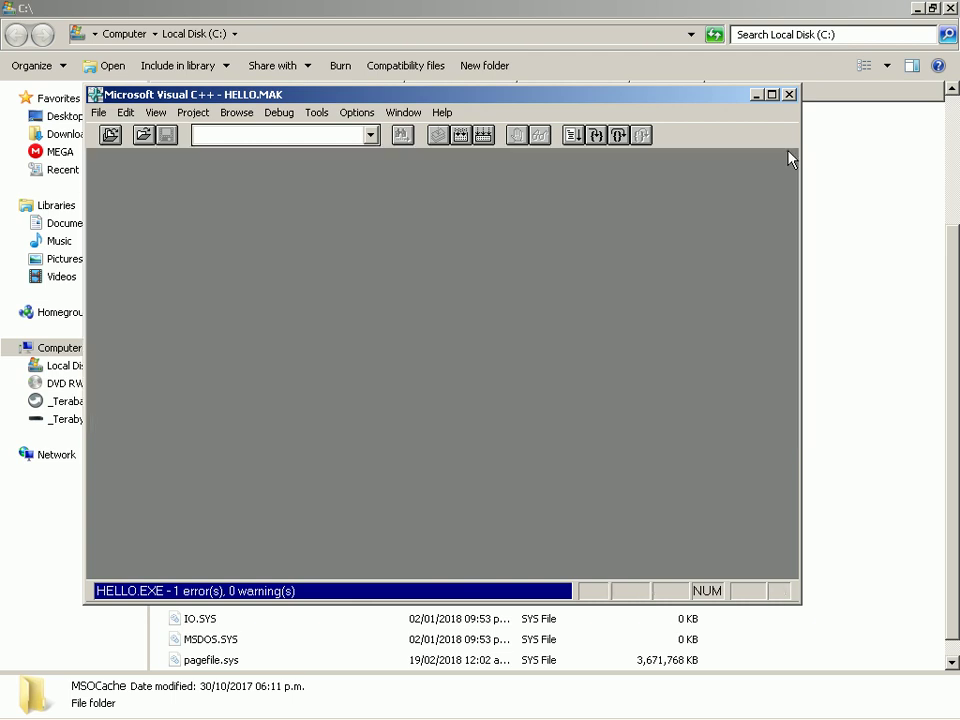
left_click(789, 94)
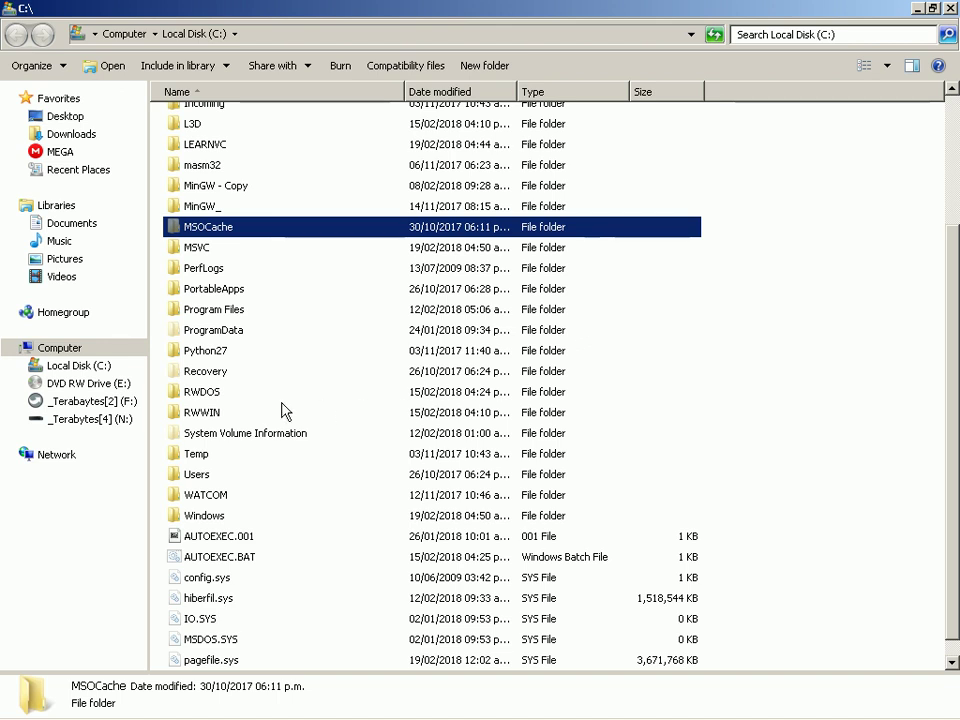
Step: Copy the LEARNVC folder on C:\ to the clipboard and open F:\_src_ through the Windows Run dialog
left_click(252, 411)
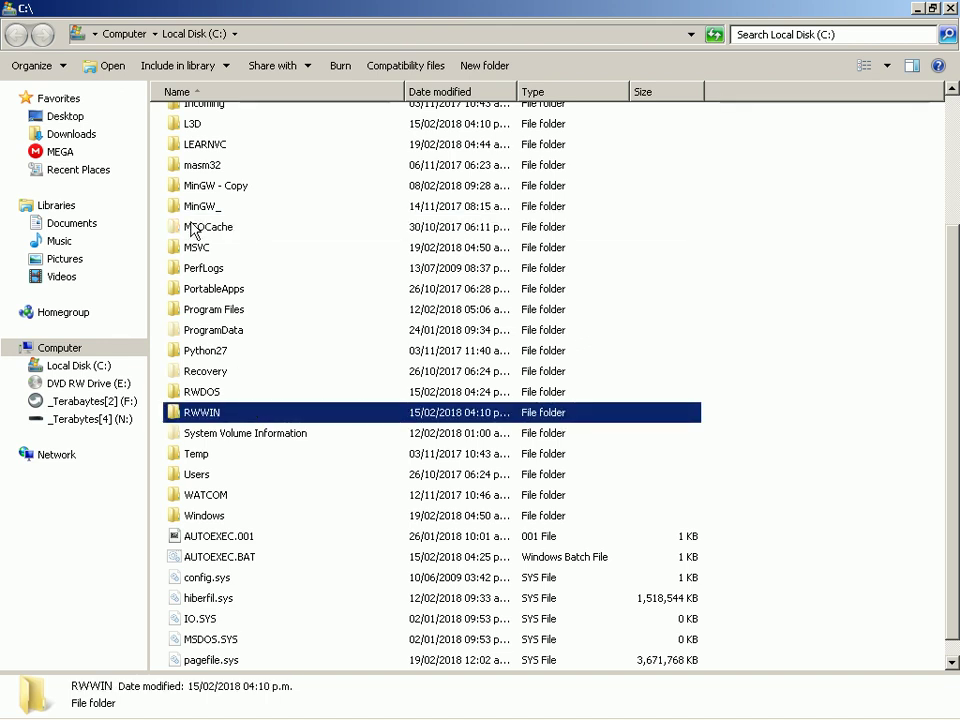
left_click(193, 151)
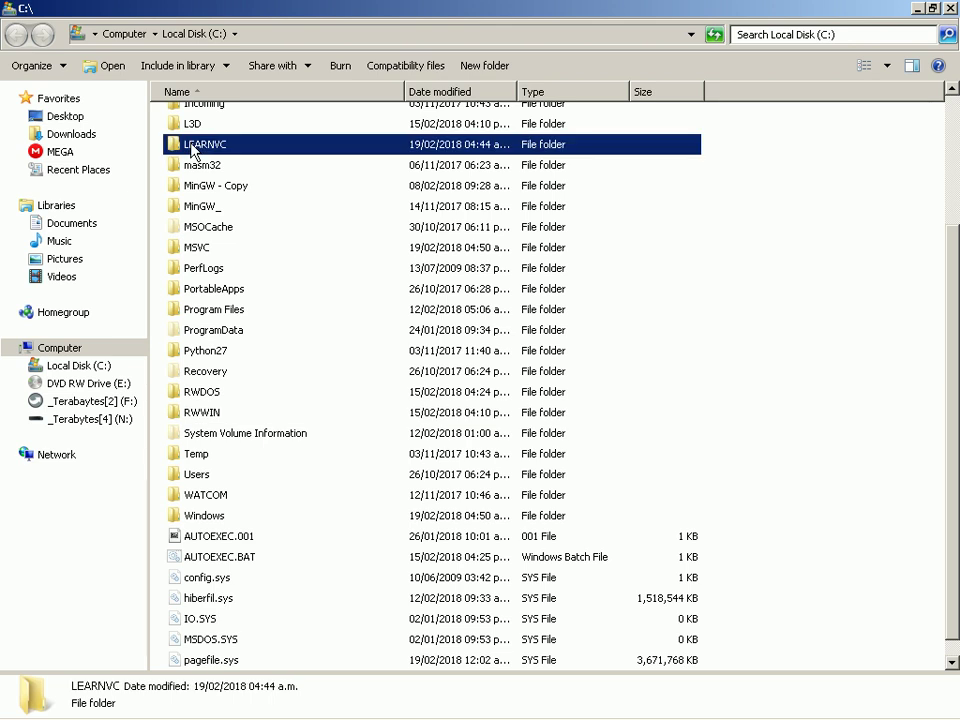
key("super")
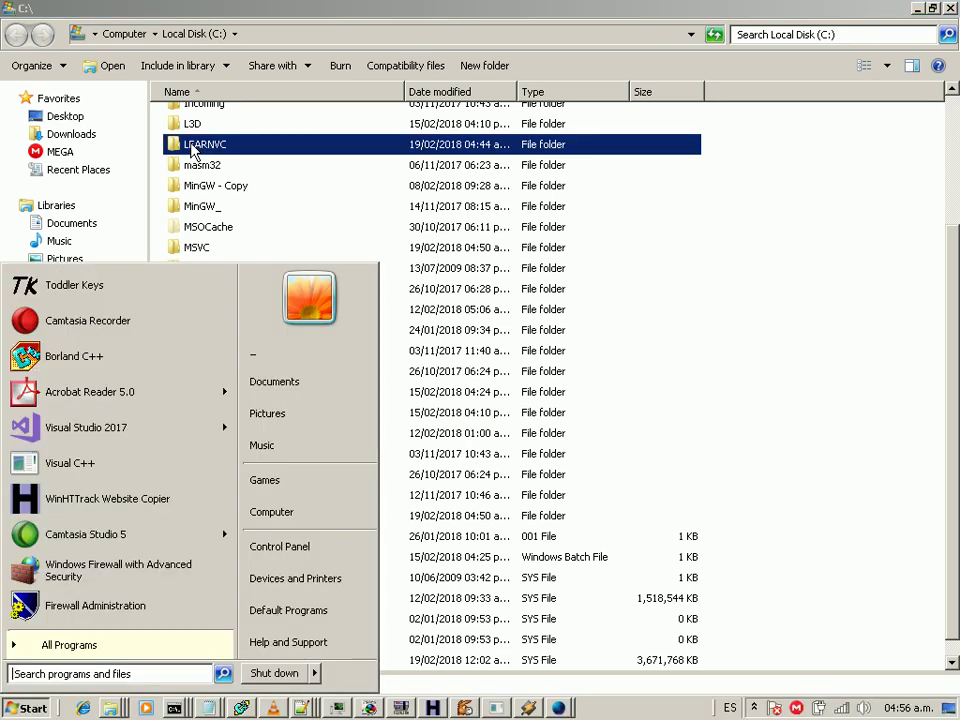
key("super+r")
type("f:\\_")
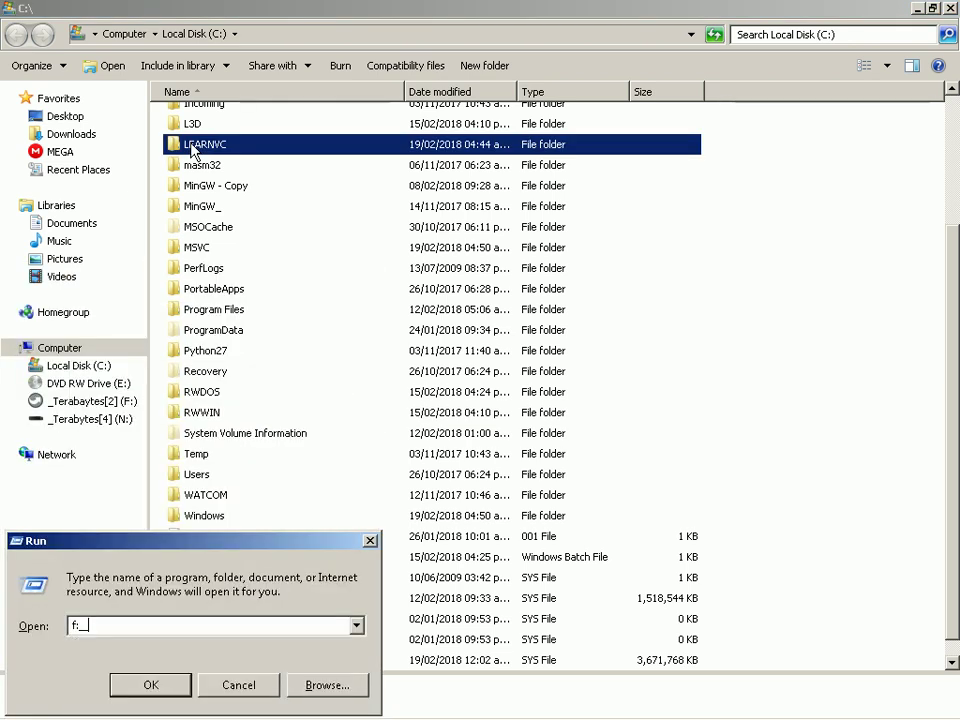
type("src_")
key("Return")
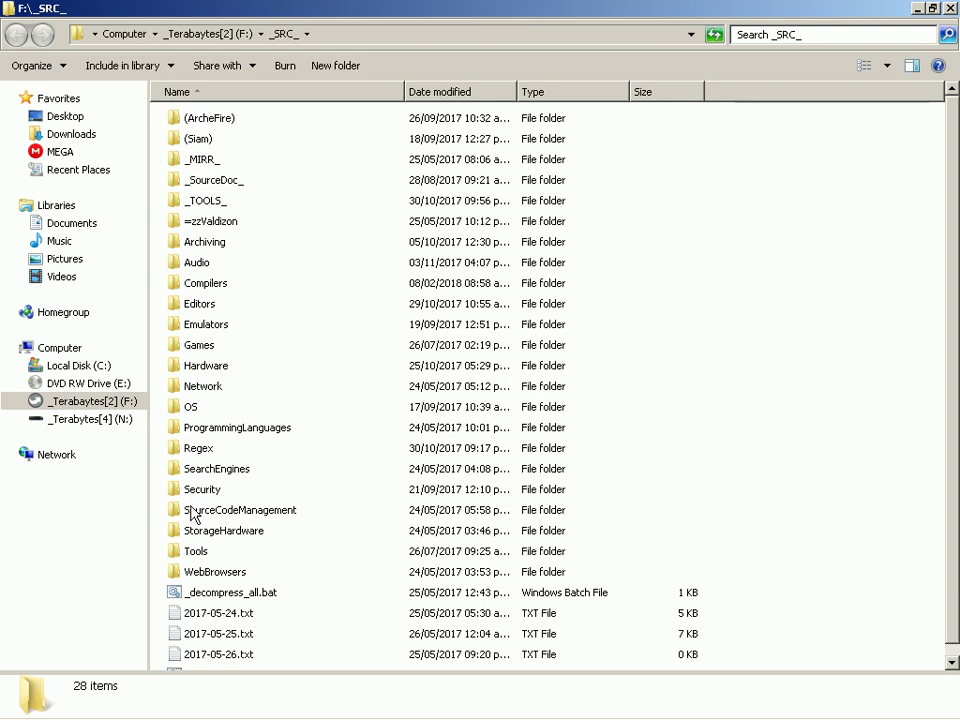
Step: Open Games\Wolf3D\DOSBoxPortable\App\DOSBox inside F:\_SRC_ and paste the LEARNVC folder there
left_click(186, 511)
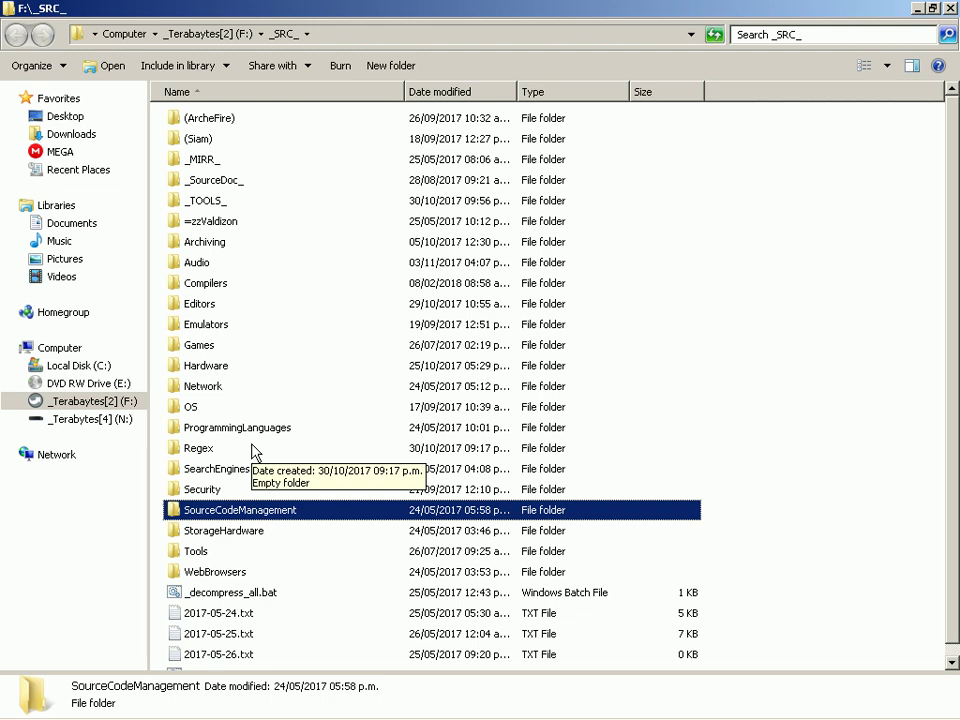
left_click(204, 351)
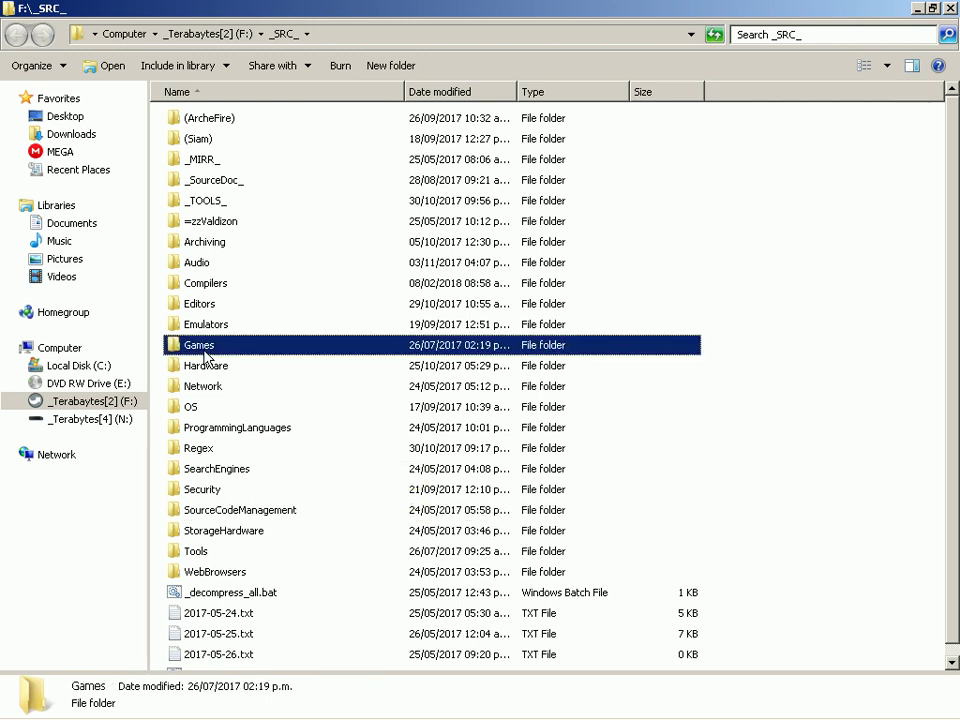
double_click(204, 351)
double_click(205, 160)
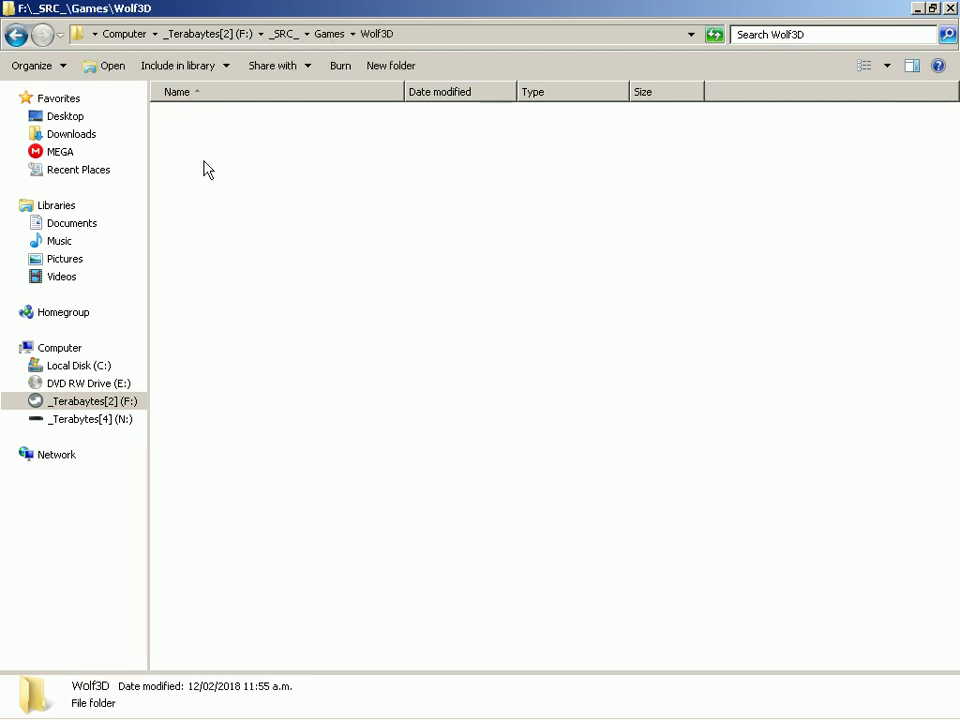
double_click(207, 119)
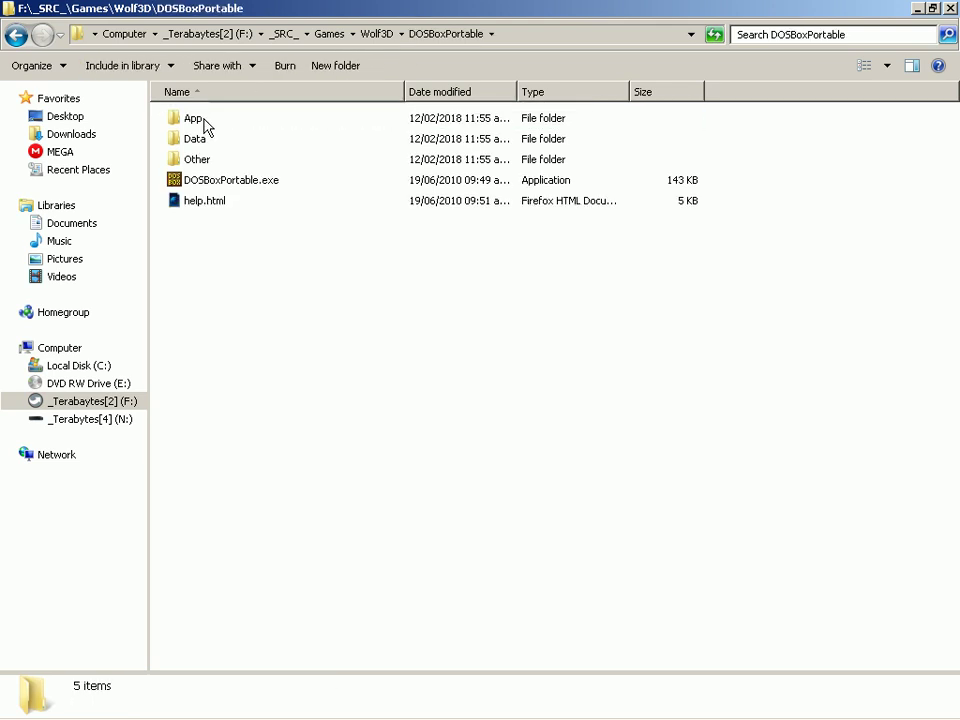
left_click(203, 125)
double_click(203, 125)
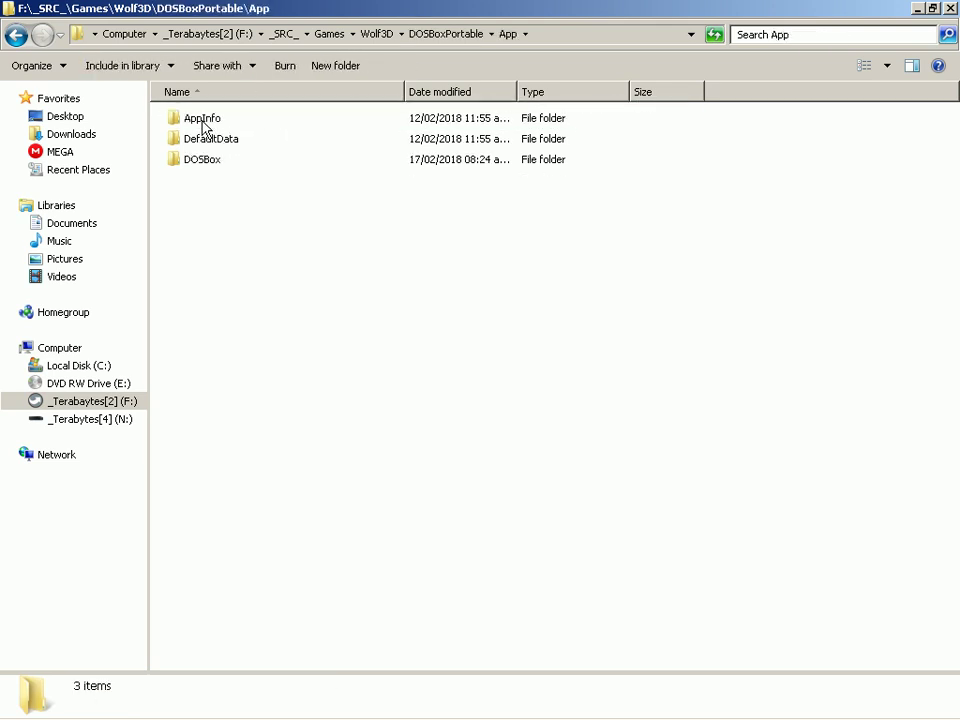
double_click(203, 160)
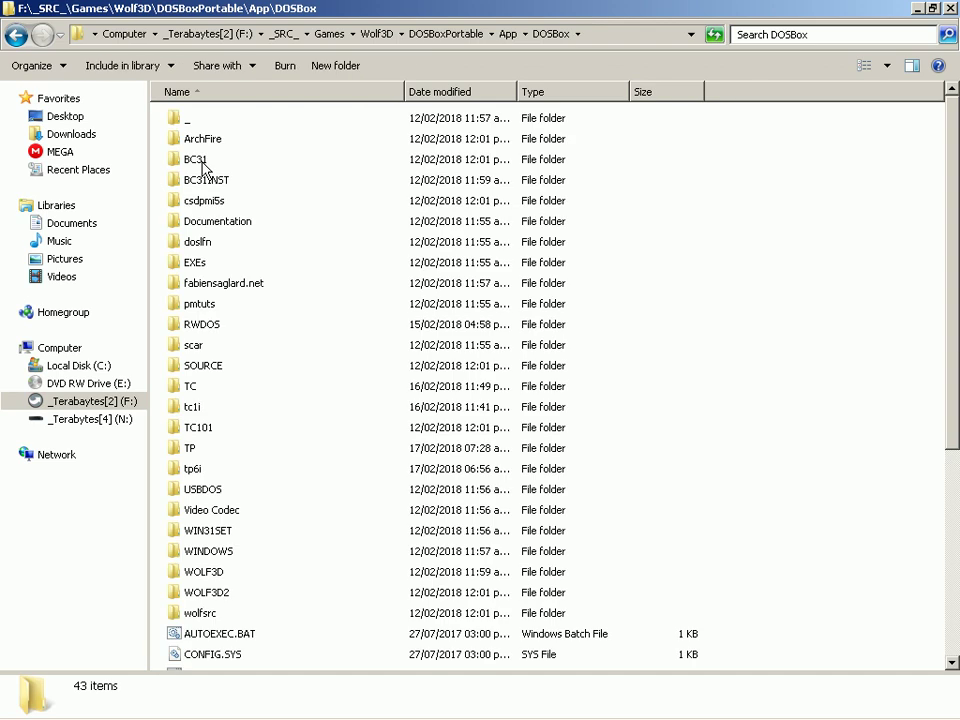
Step: Copy the MSVC folder from the root of the companion disc in drive E: into the DOSBox folder
key("alt+Tab")
key("Tab")
key("Tab")
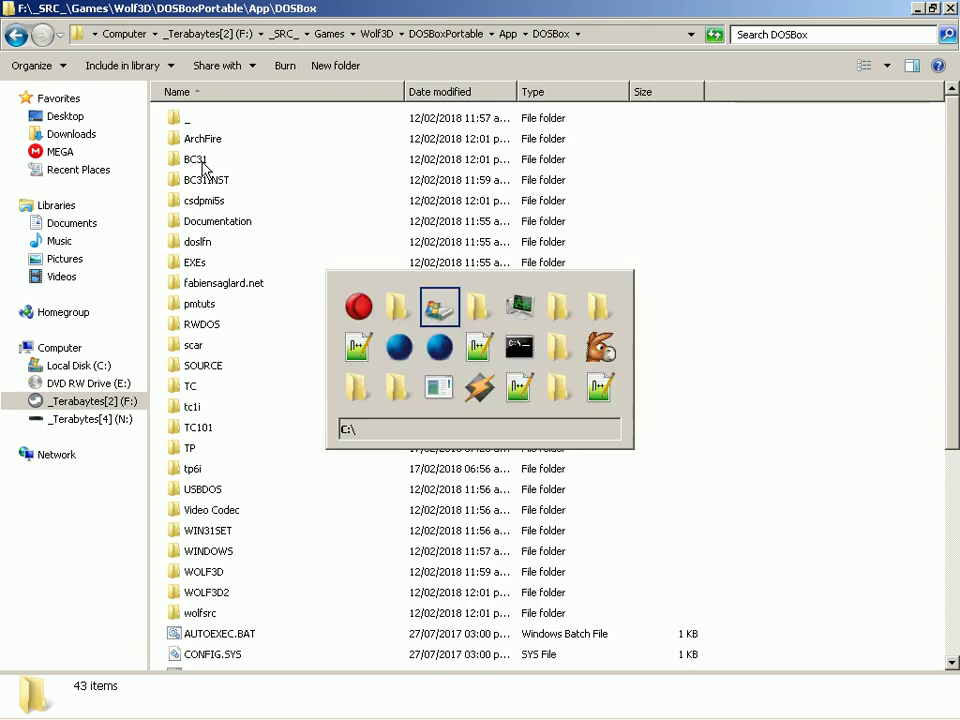
key("alt+Tab")
key("alt+Tab")
key("alt+Tab")
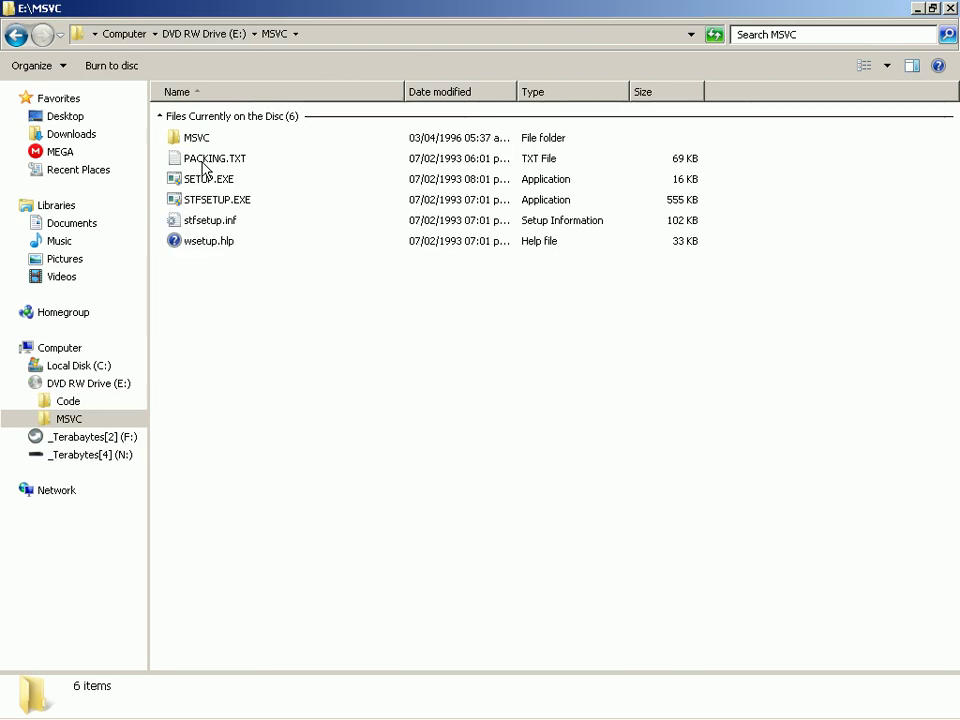
key("BackSpace")
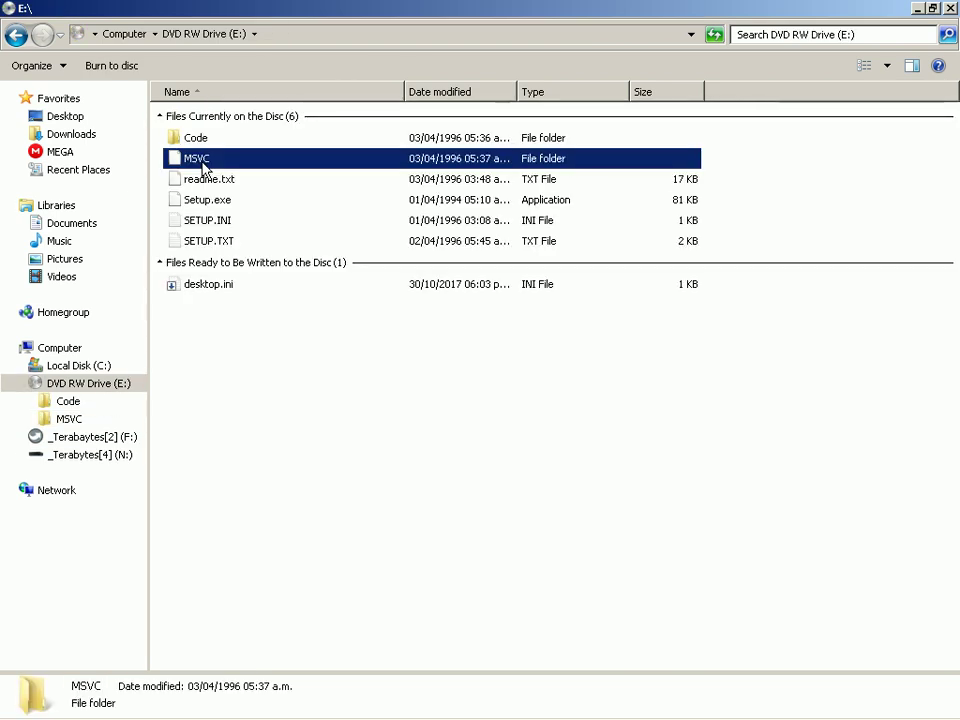
left_click(246, 181)
left_click(263, 166)
key("alt+Tab")
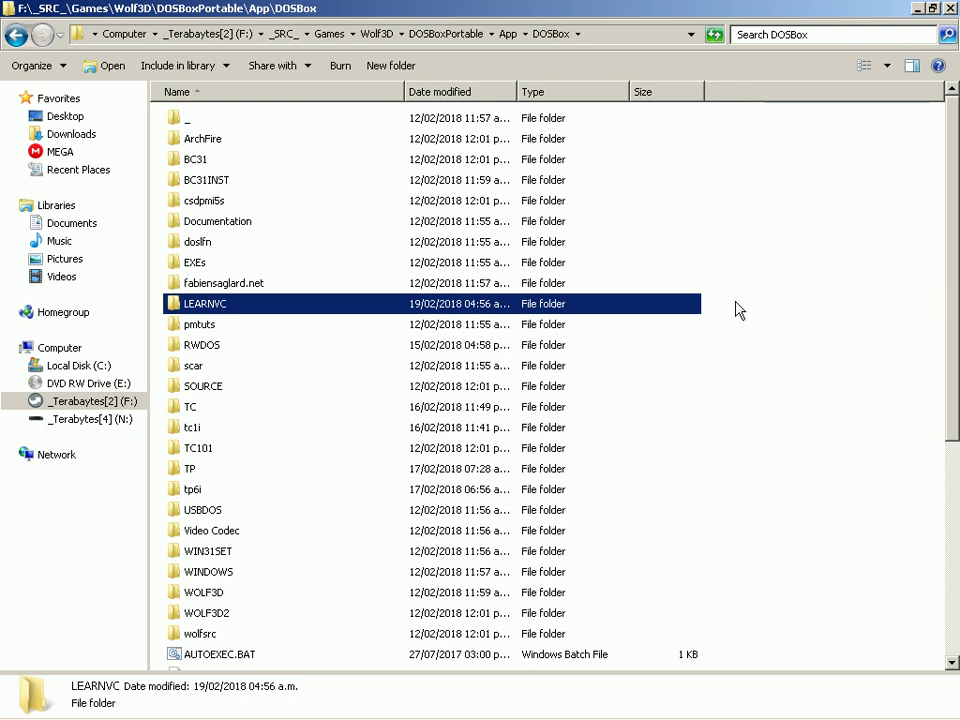
left_click(778, 310)
key("ctrl+v")
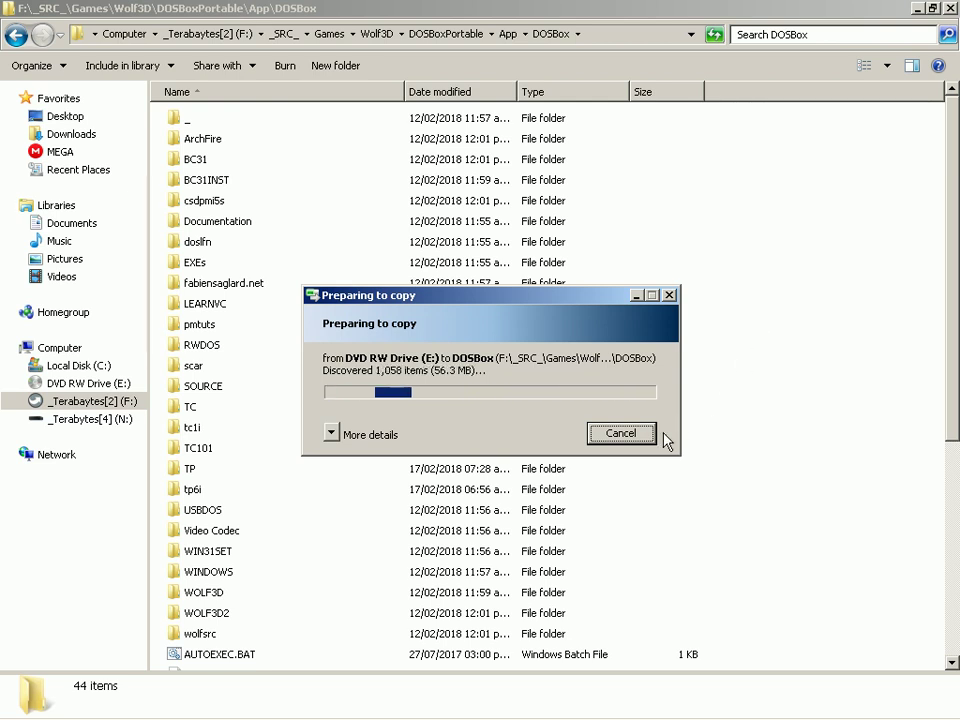
Step: Expand the details of the copy in progress and select the copied MSVC folder in the DOSBox folder
left_click(332, 435)
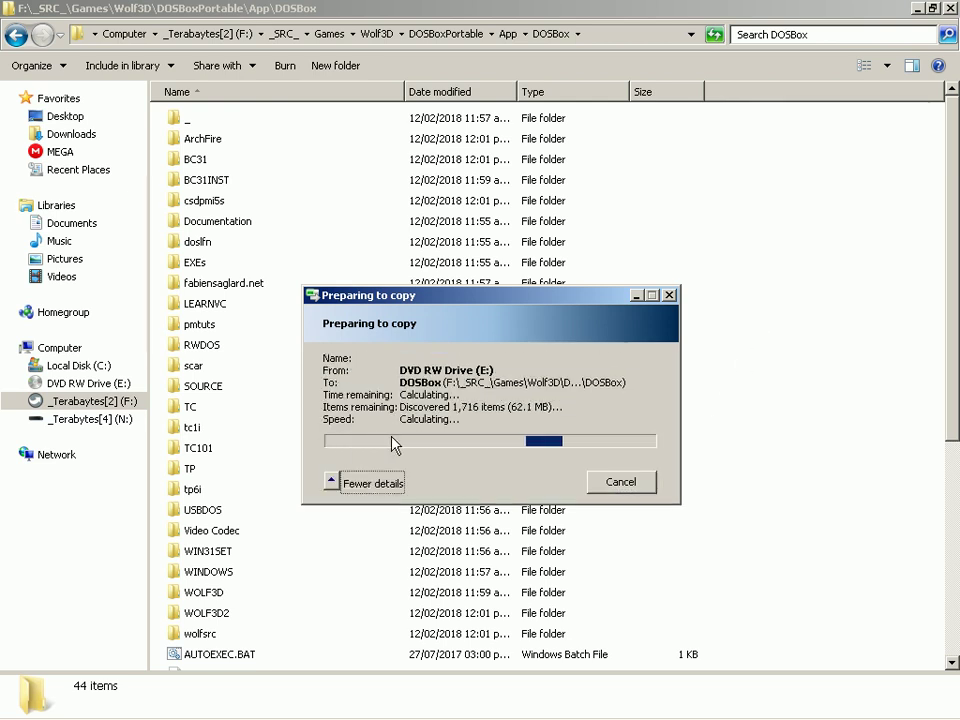
left_click_drag(544, 314, 637, 235)
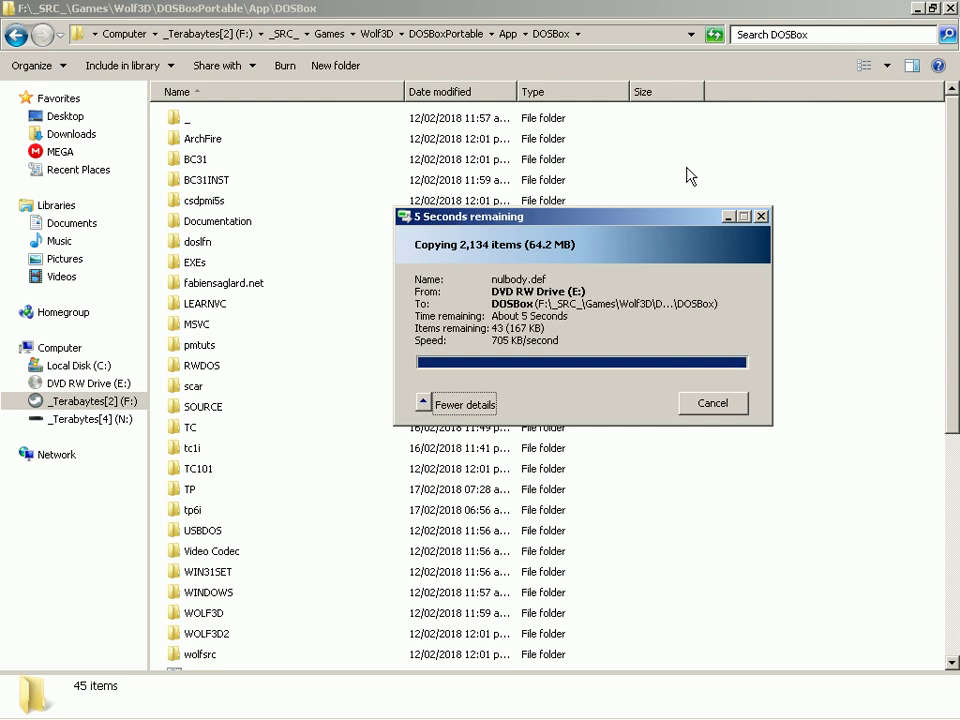
left_click(690, 176)
key("m")
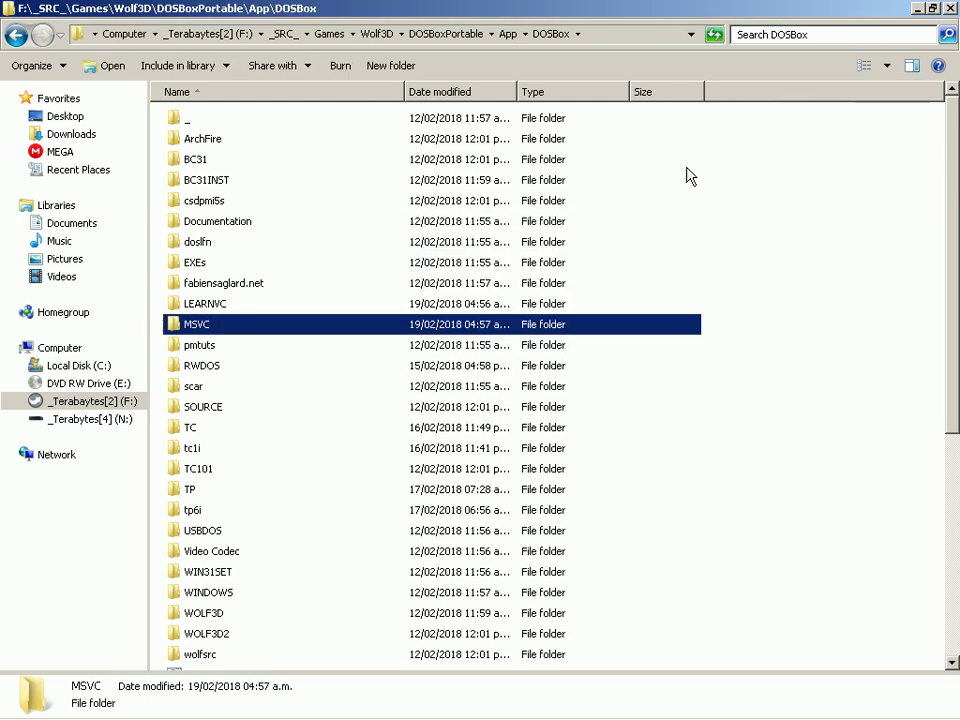
Step: Go up to the DOSBoxPortable folder, run DOSBoxPortable.exe and bring the DOSBox window to the front
left_click(761, 340)
key("BackSpace")
key("BackSpace")
key("h")
key("Up")
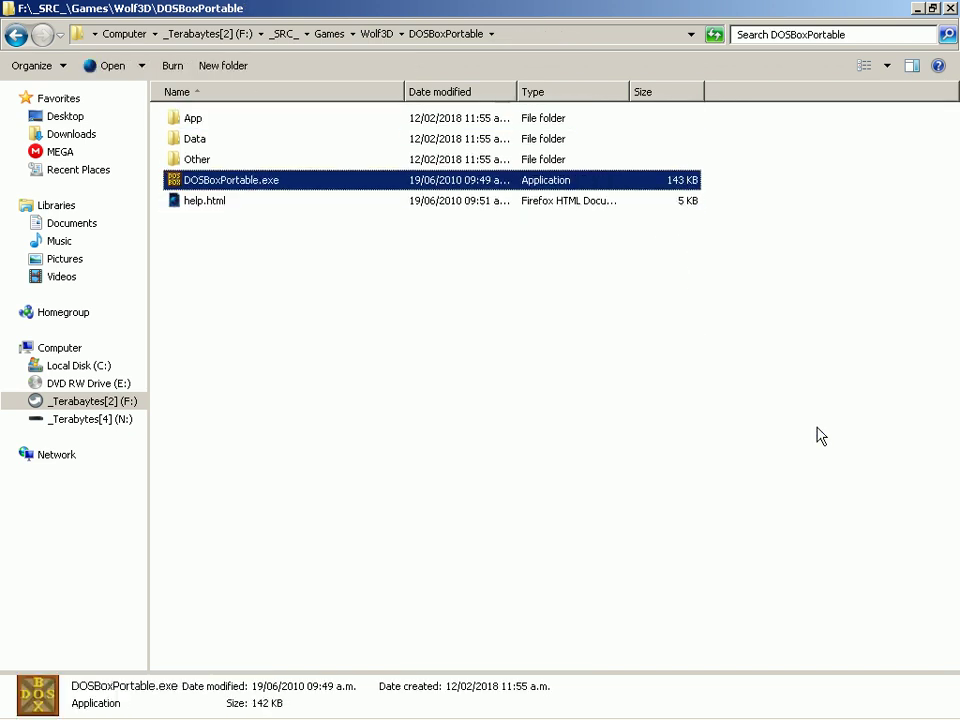
key("Return")
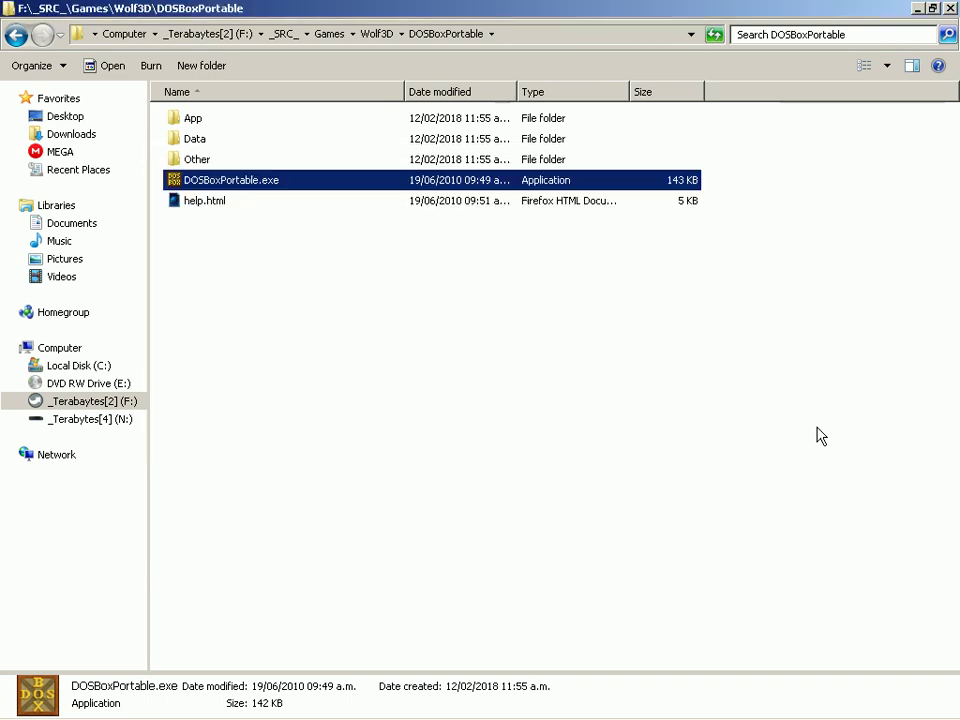
key("alt+Tab")
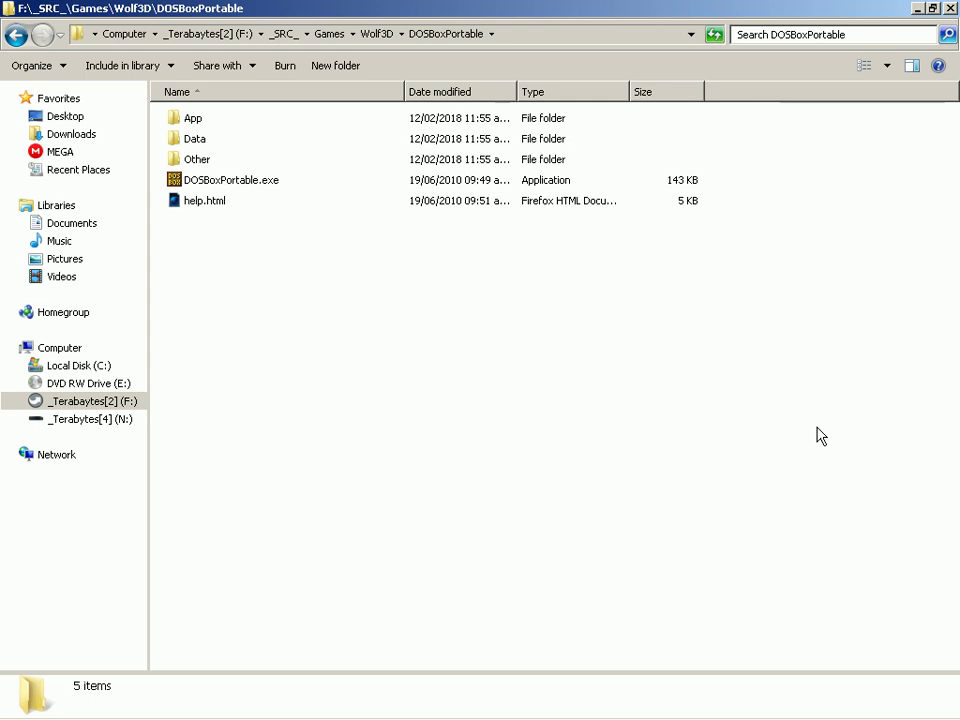
key("alt+Tab")
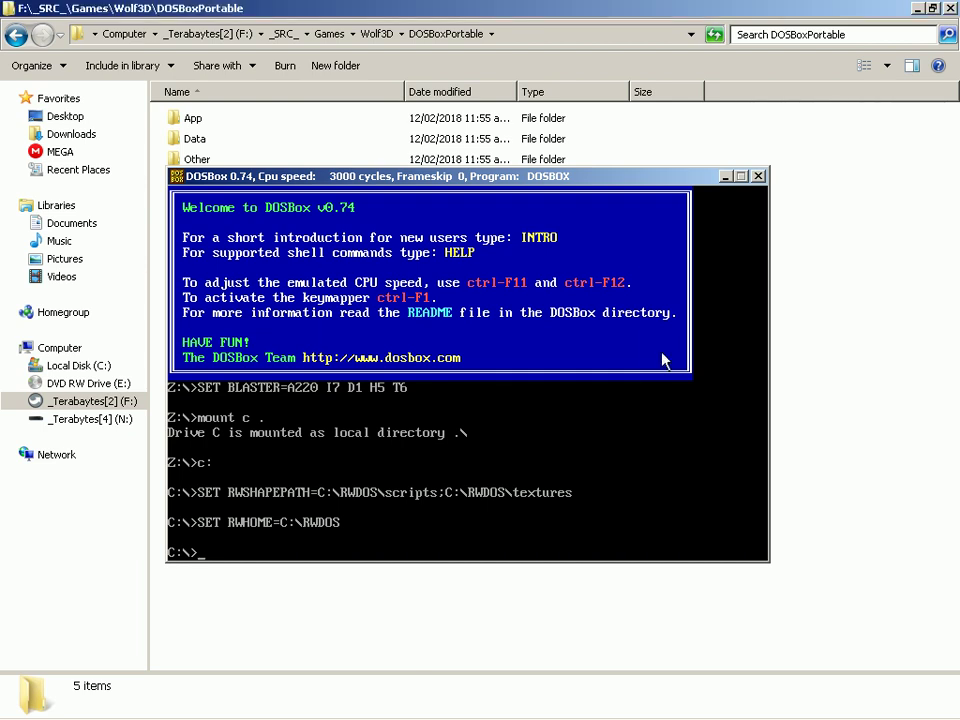
Step: Try to change to the msvci directory at the DOSBox prompt
type("qdsfdsa")
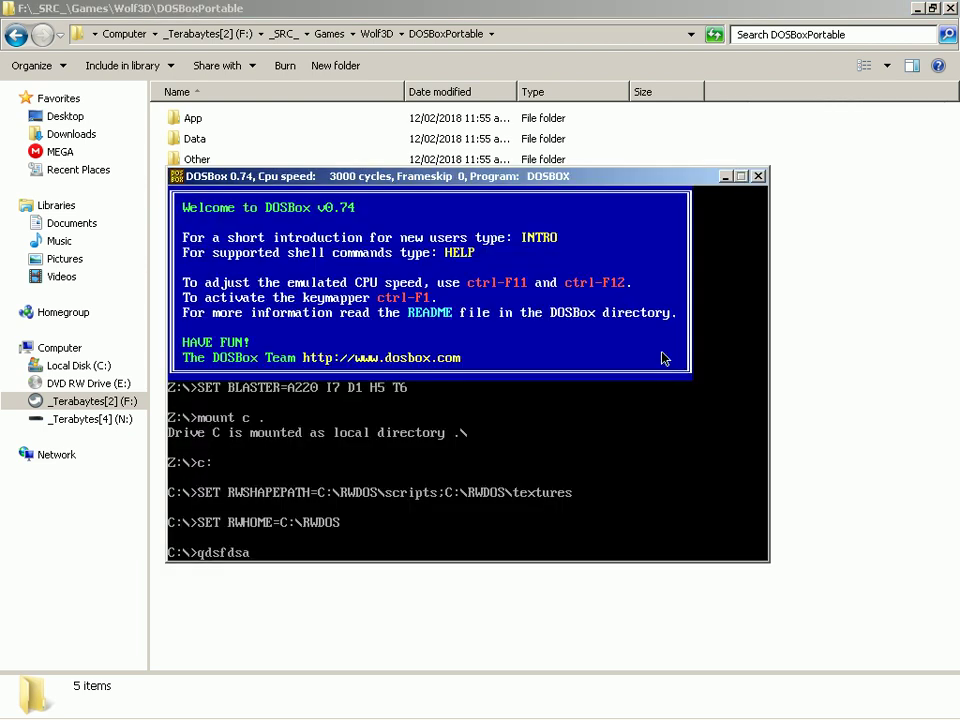
key("Escape")
type("d msvc")
key("BackSpace")
type("ci")
key("Return")
Step: Return to the App\DOSBox folder in Windows Explorer and rename the MSVC folder to MSVCi
key("alt+Tab")
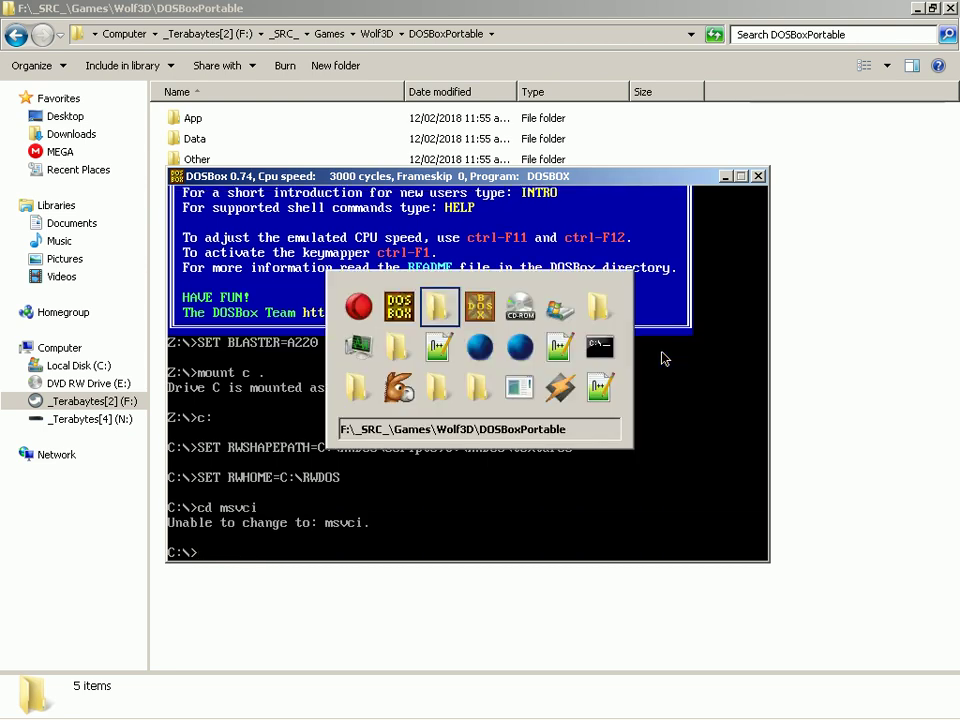
key("alt+Tab")
key("alt+Tab")
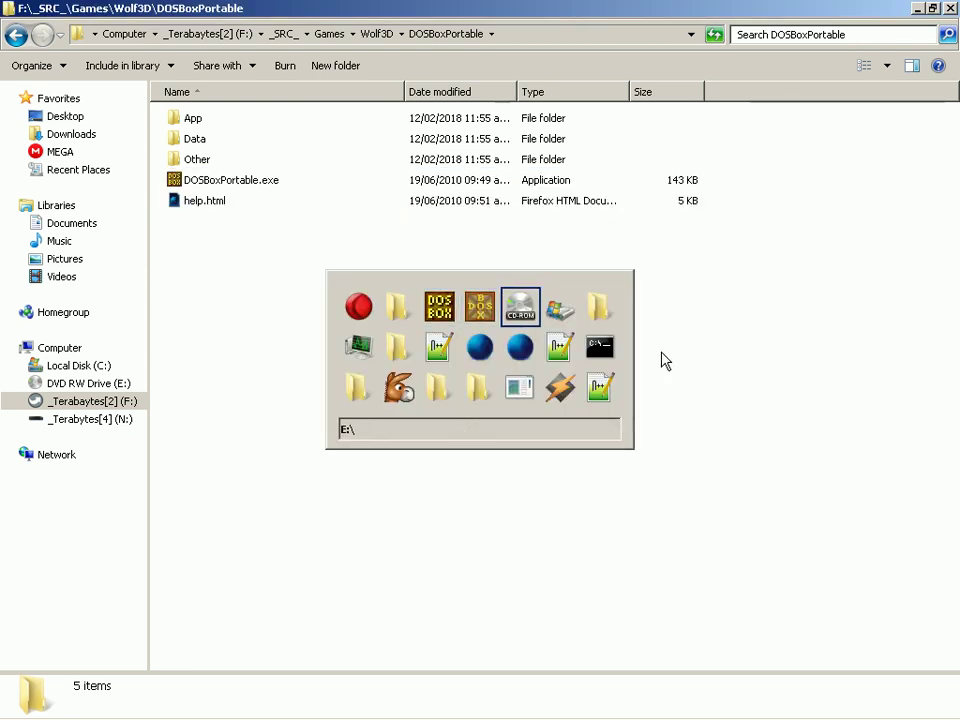
key("alt+Tab")
key("alt+Tab")
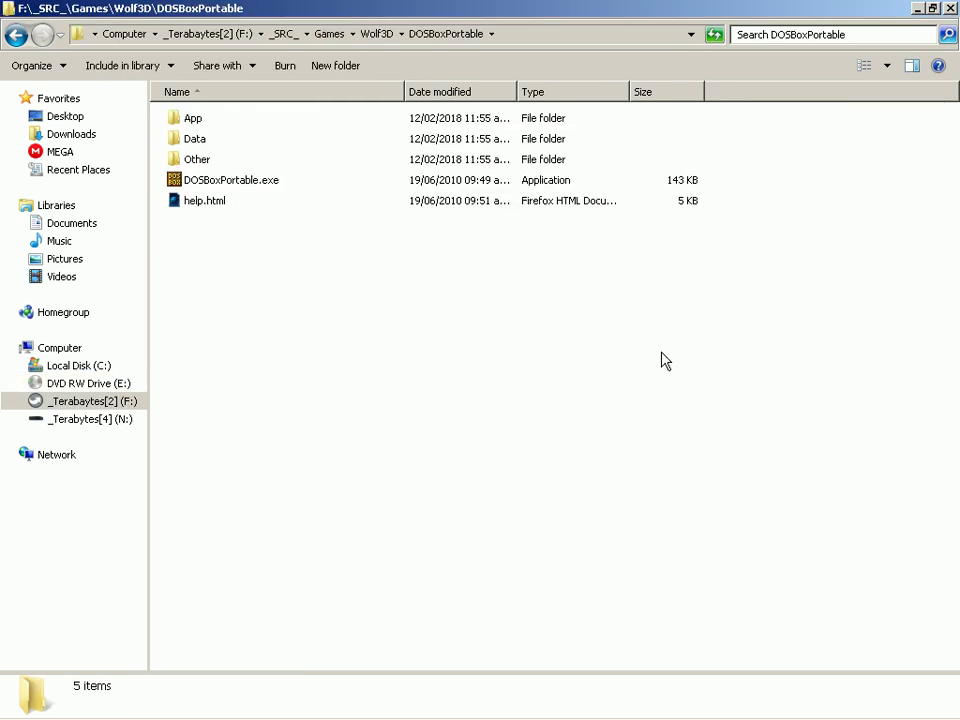
key("Return")
type("dos")
key("Return")
key("BackSpace")
key("Return")
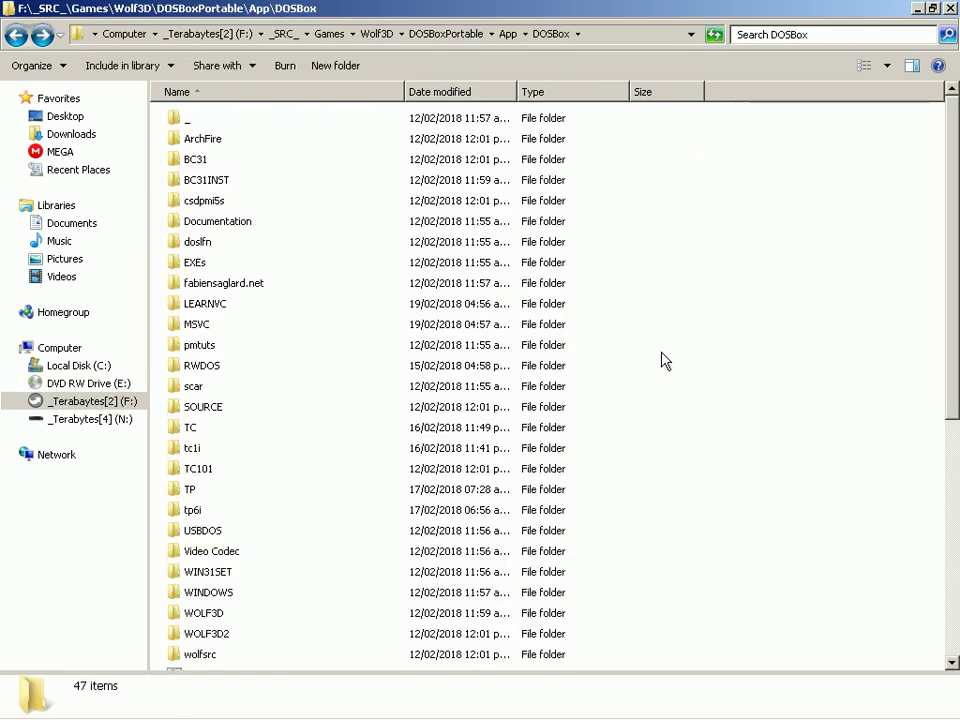
key("m")
key("F2")
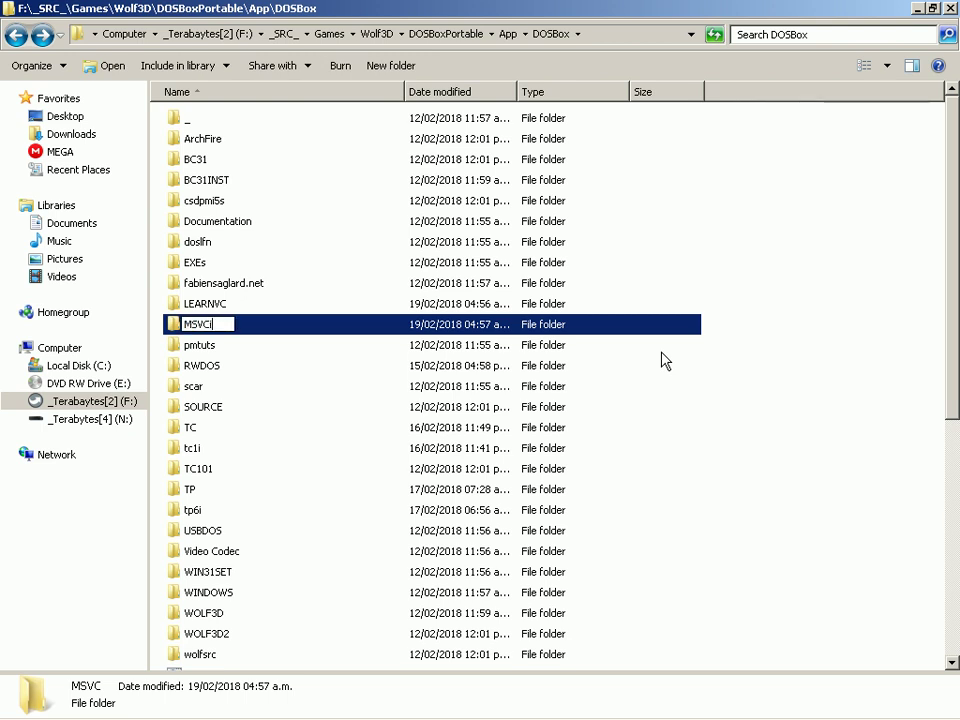
Step: Switch back to DOSBox, change to the msvci directory and list its contents
key("alt+Tab")
type("cd ")
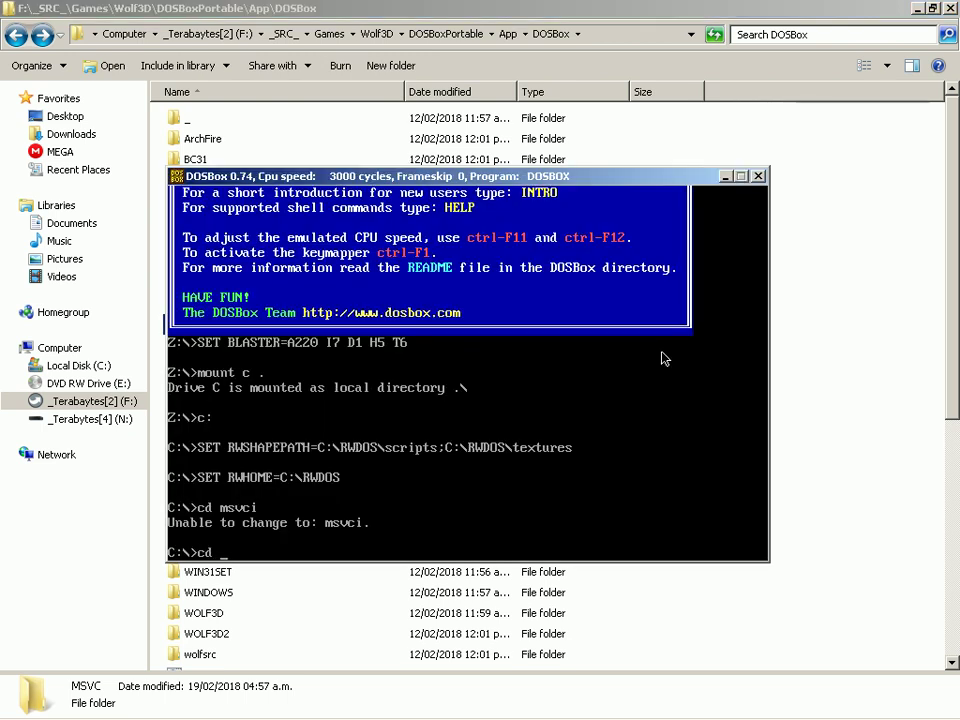
type("msvci")
key("Return")
type("dir")
key("Return")
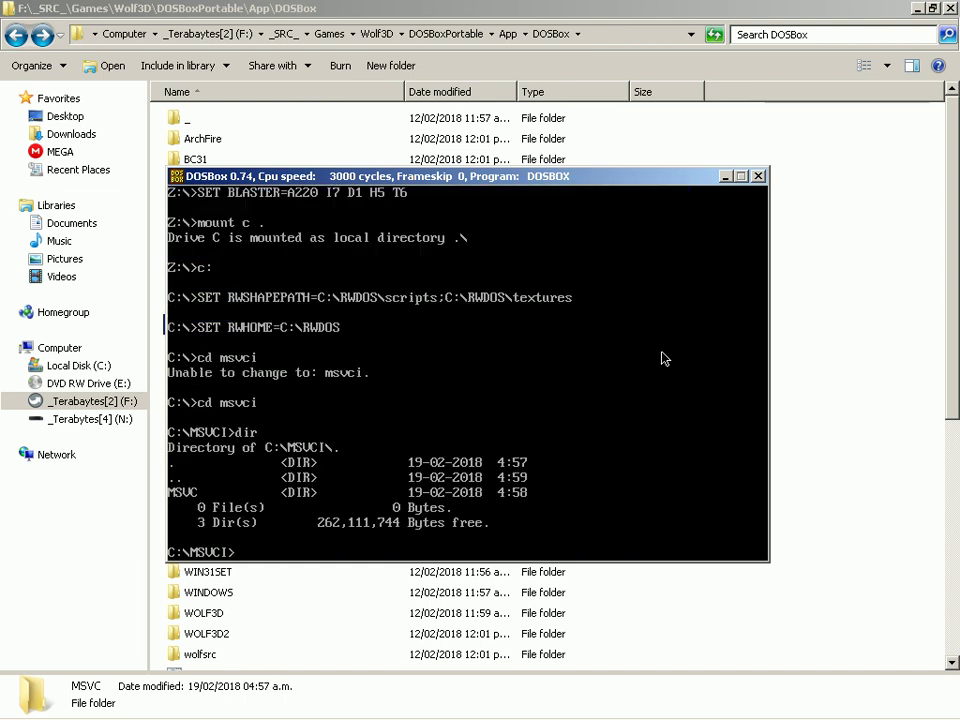
Step: Change to the msvc subdirectory and list its contents
type("cd msvc")
key("Return")
type("d")
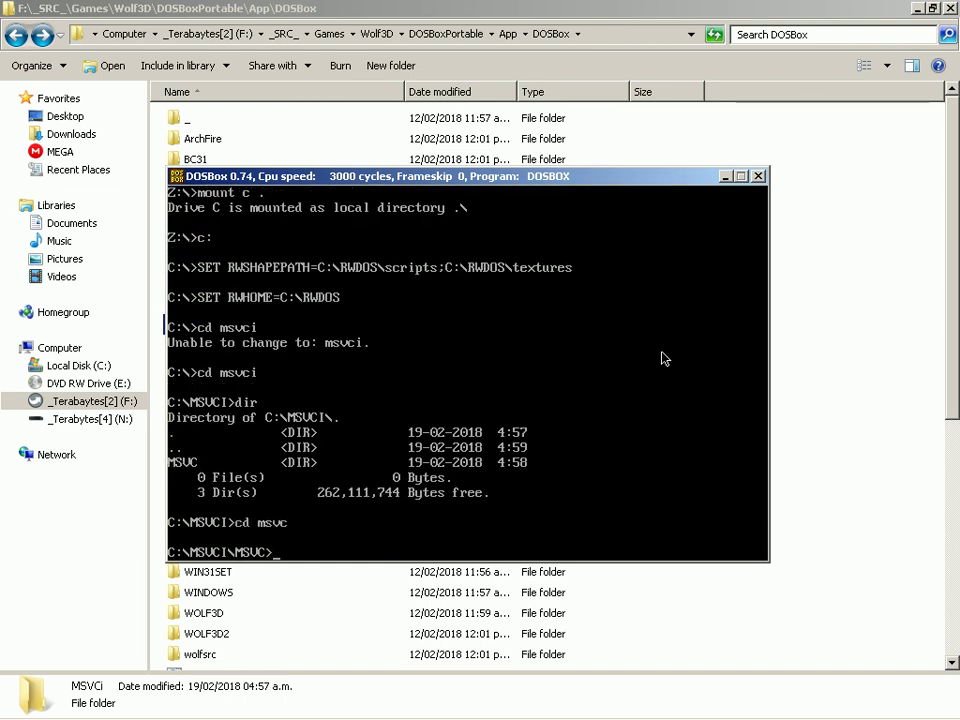
type("r")
key("Return")
type("dir")
key("Return")
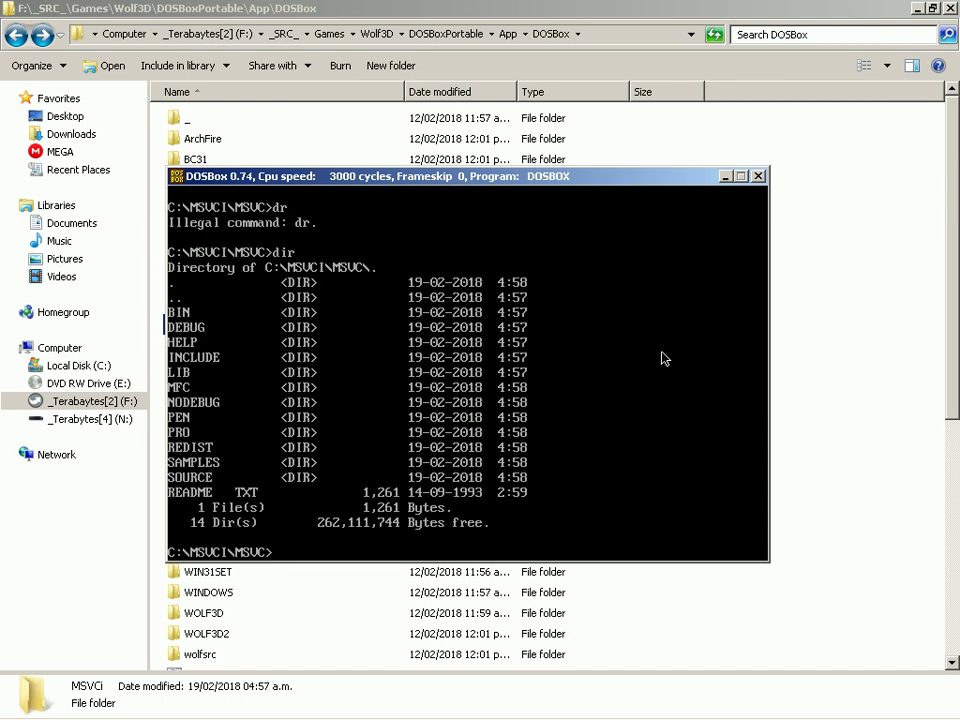
Step: Open the MSVC\MSVC folder on the companion disc in drive E: to check its contents, and return to DOSBox
key("alt+Tab")
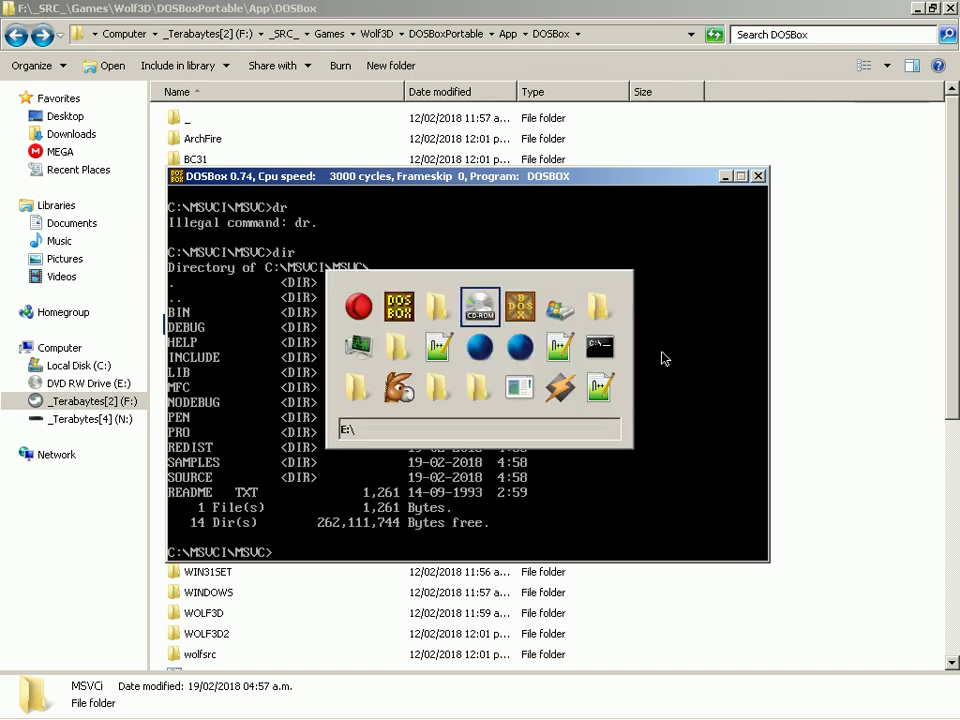
key("Return")
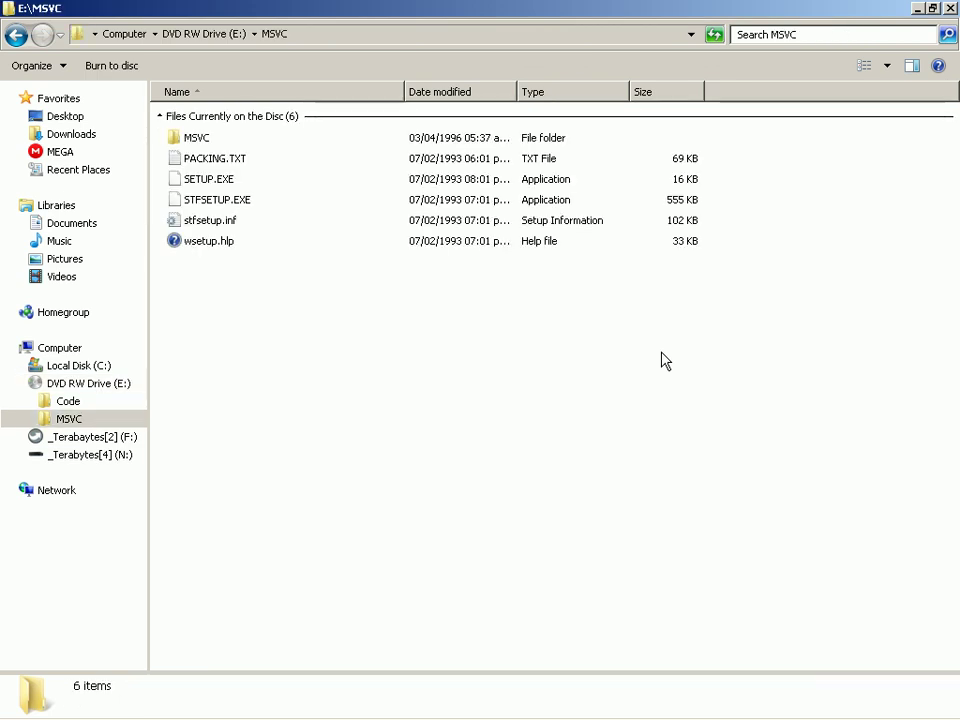
key("Down")
key("Up")
key("Return")
key("alt+Tab")
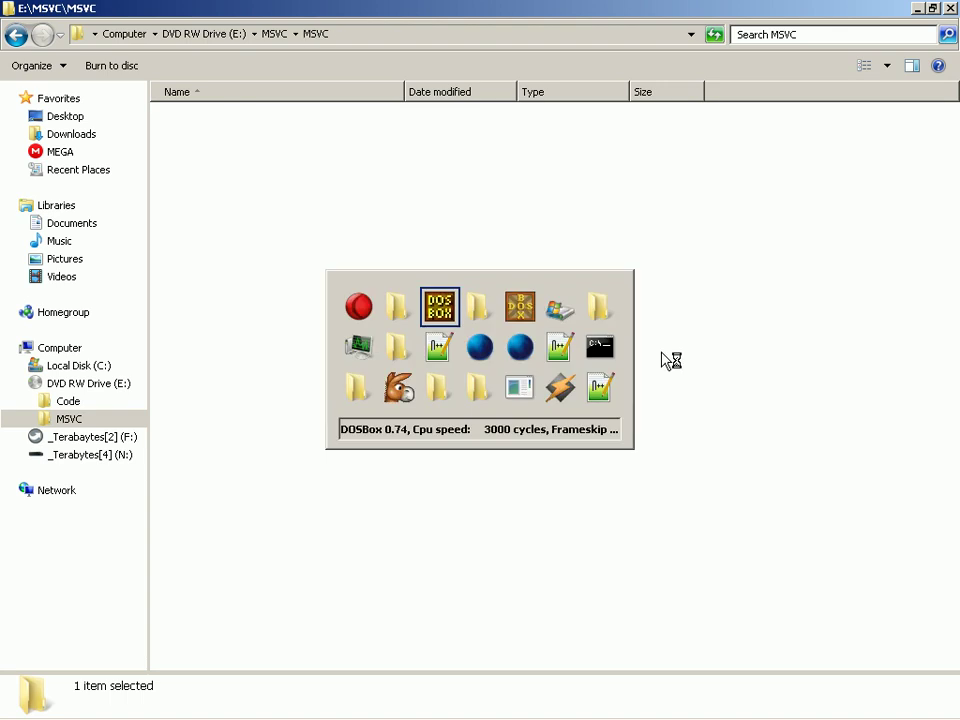
Step: Go back up to C:\MSVCI and try to run setup from the DOSBox prompt
type("cd..")
key("Return")
type("setup")
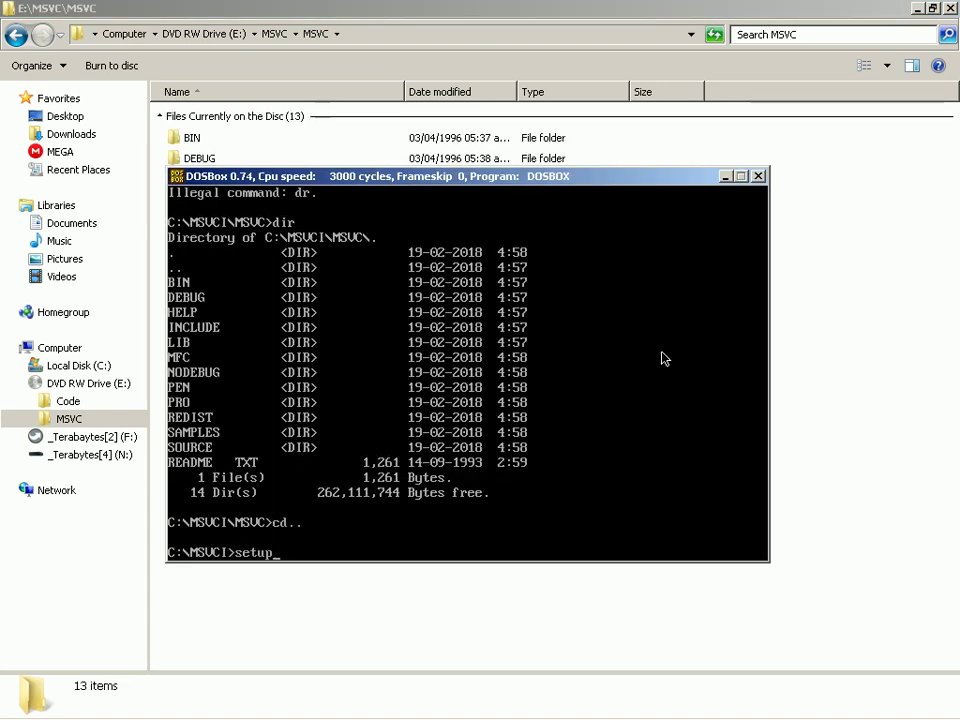
key("Return")
Step: Return to the root of drive C: and exit DOSBox
type("cd..")
key("Return")
type("wi")
key("BackSpace")
key("BackSpace")
type("exit")
key("Return")
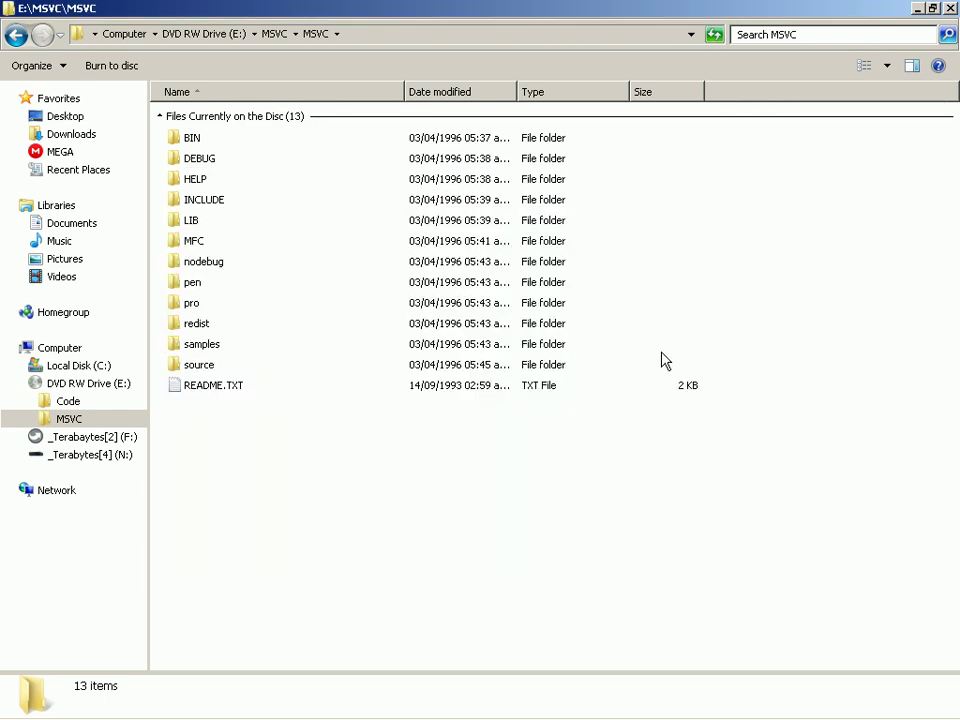
Step: Go back to the DOSBoxPortable folder in Windows Explorer and run DOSBoxPortable.exe again to load Windows 3.1
key("BackSpace")
key("alt+Tab")
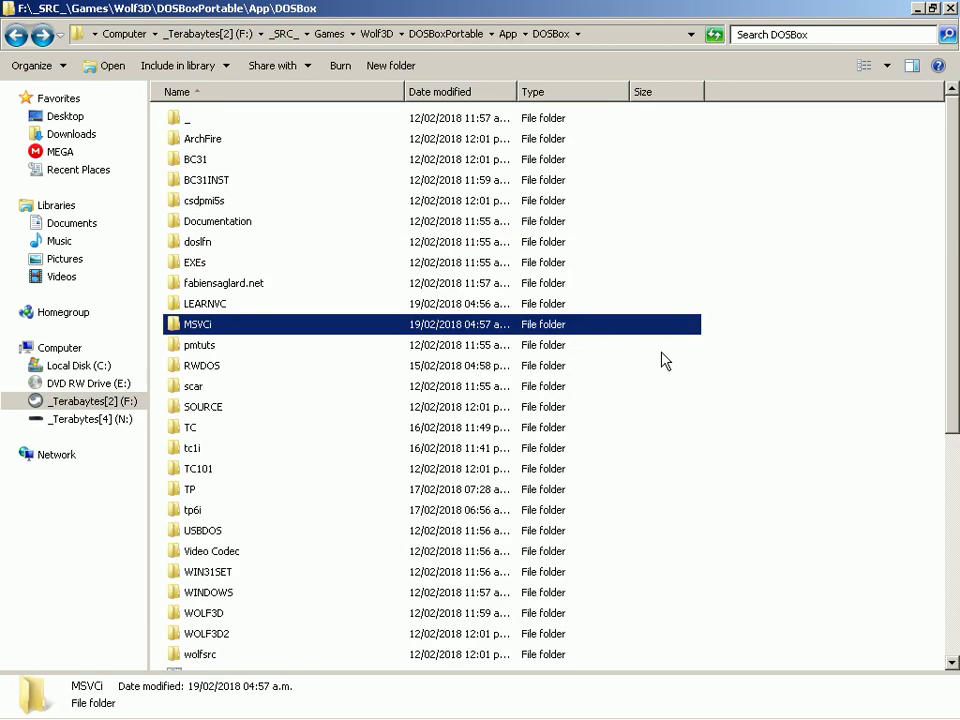
key("BackSpace")
key("BackSpace")
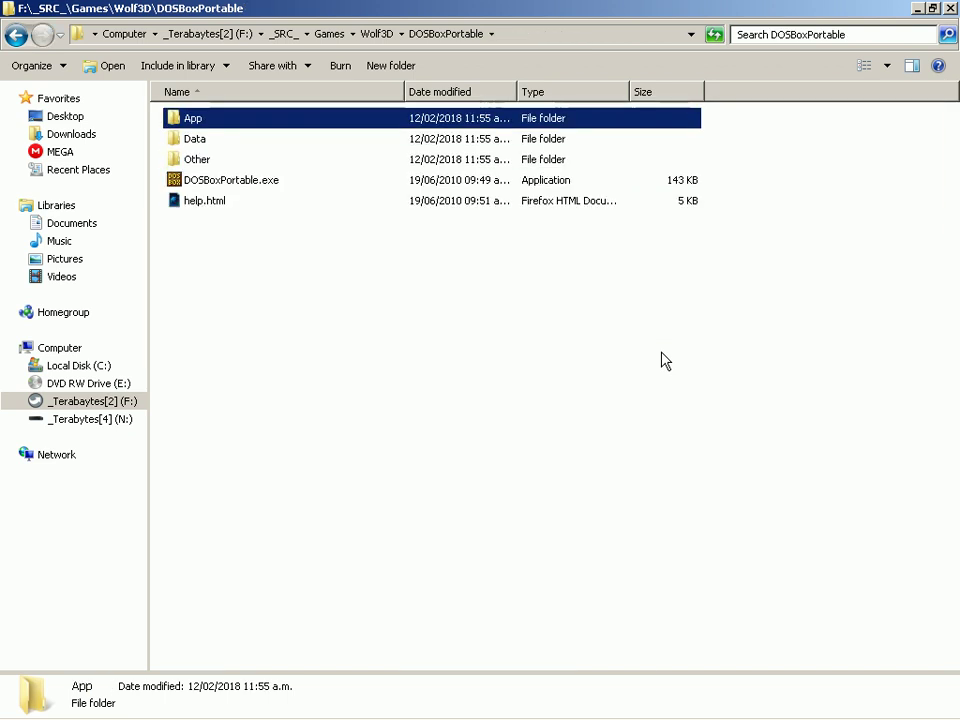
key("Down")
key("Down")
key("Down")
key("Return")
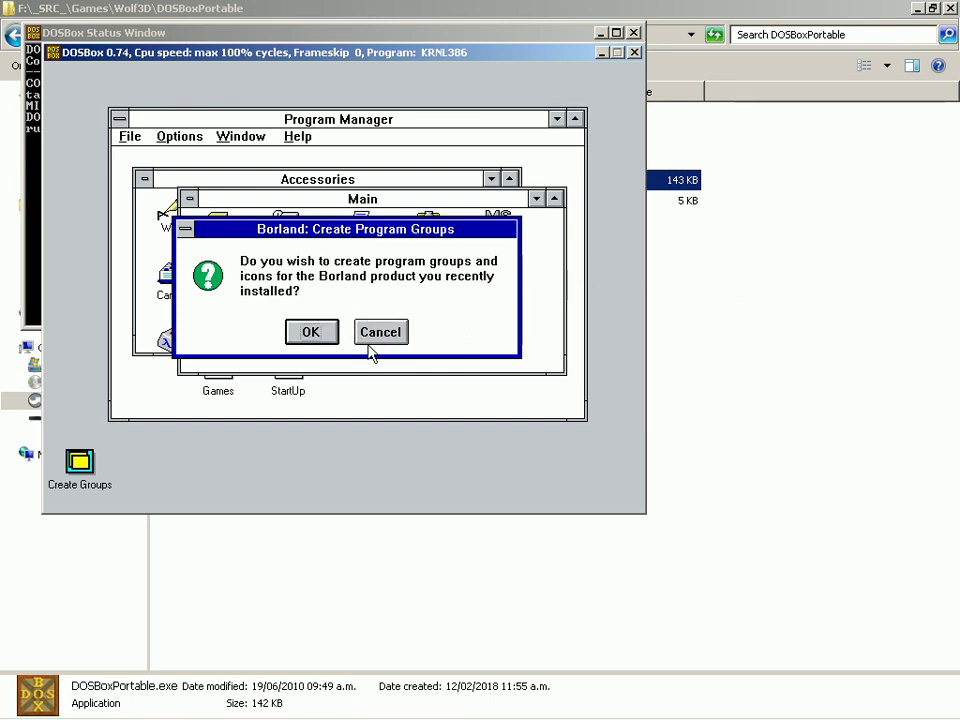
Step: Agree to create the Borland program groups and icons, look through the Borland C++ 3.1 group and minimise it
left_click(308, 342)
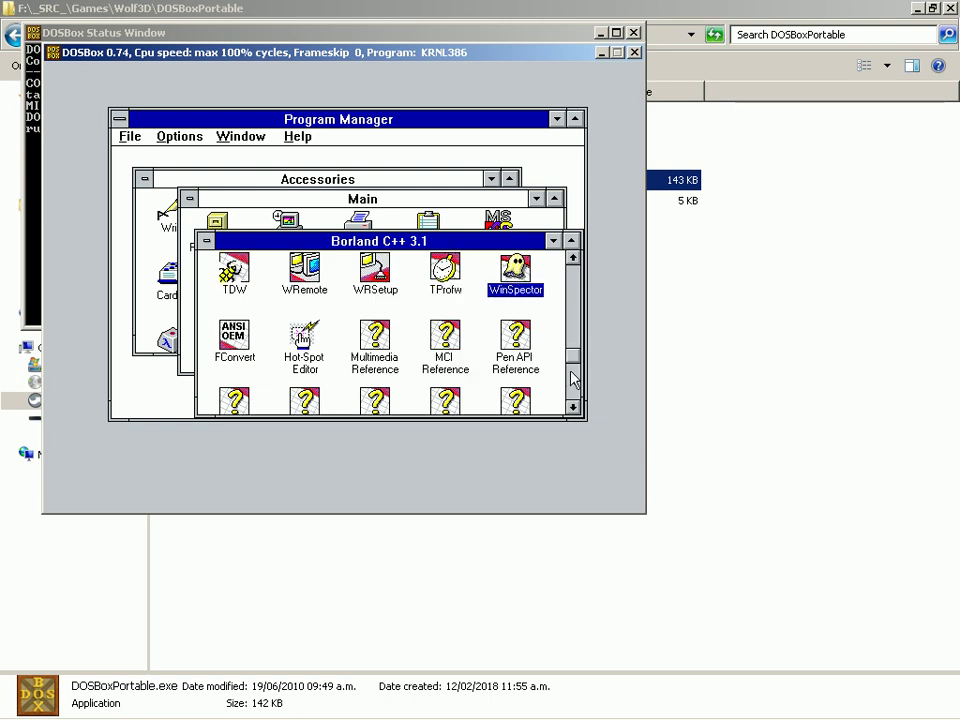
left_click(574, 378)
left_click(574, 379)
left_click(575, 380)
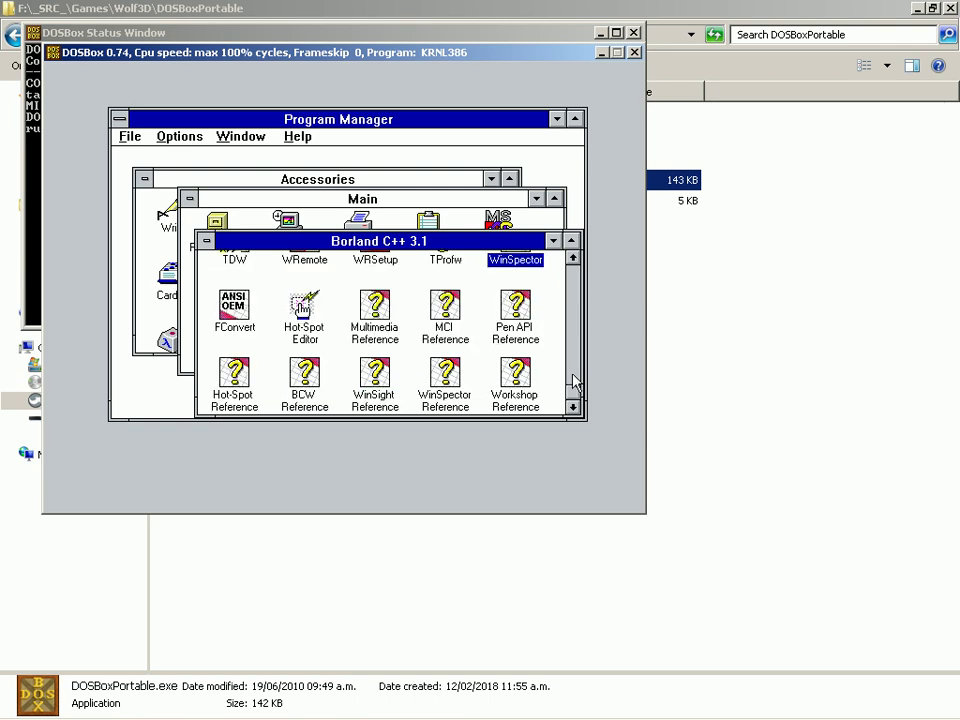
key("Up")
key("Left")
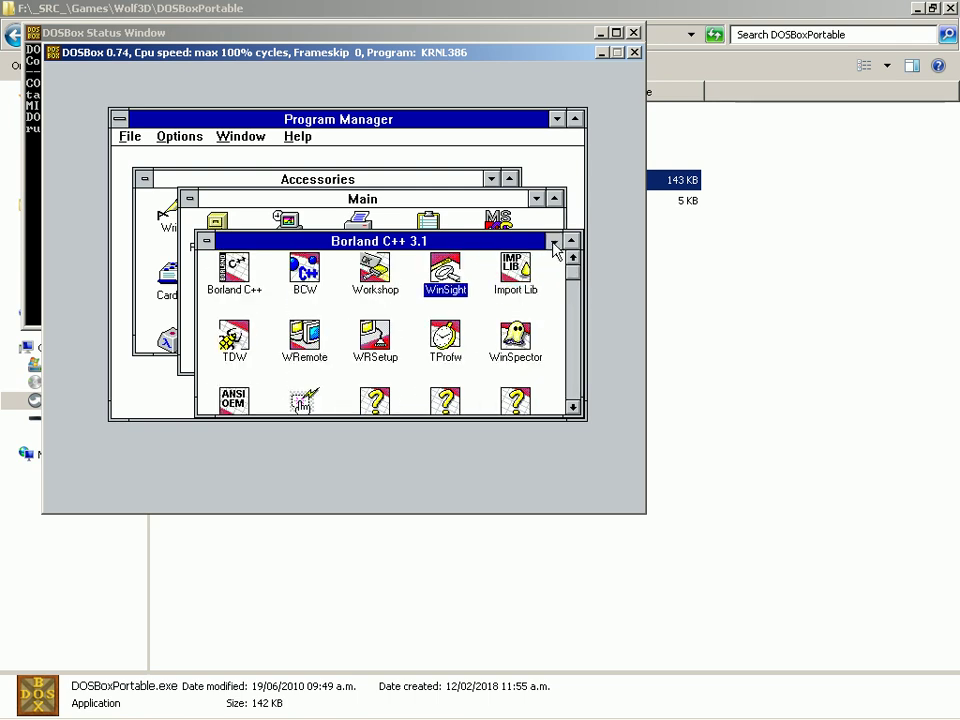
left_click(553, 243)
Step: Try to open the MS-DOS Prompt from the Main group and close the DOSBox window
key("Up")
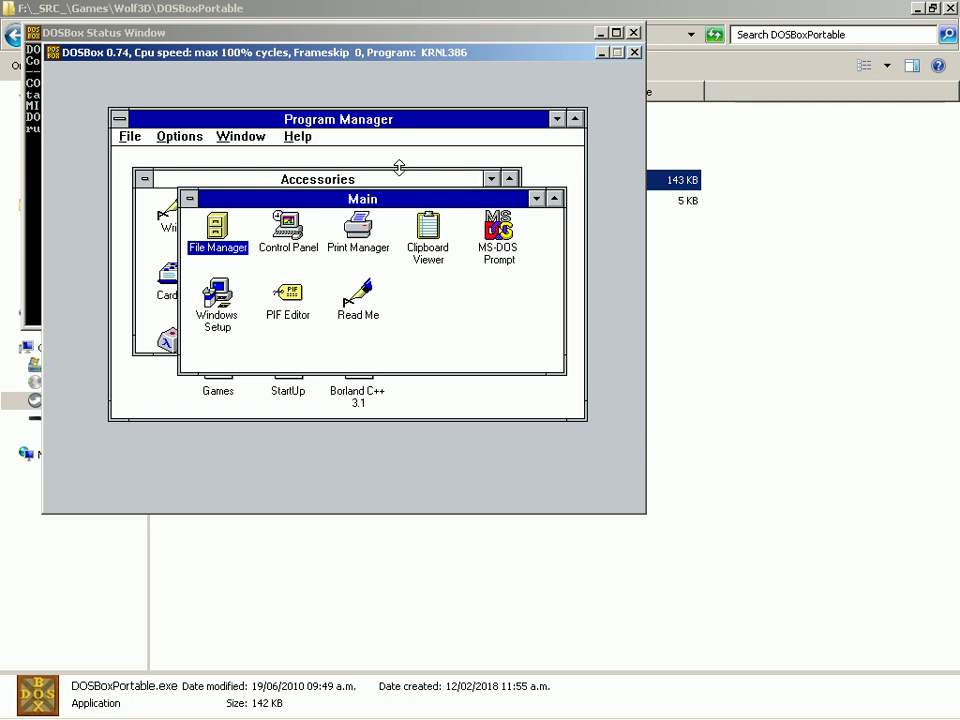
key("Right")
key("Left")
left_click(497, 240)
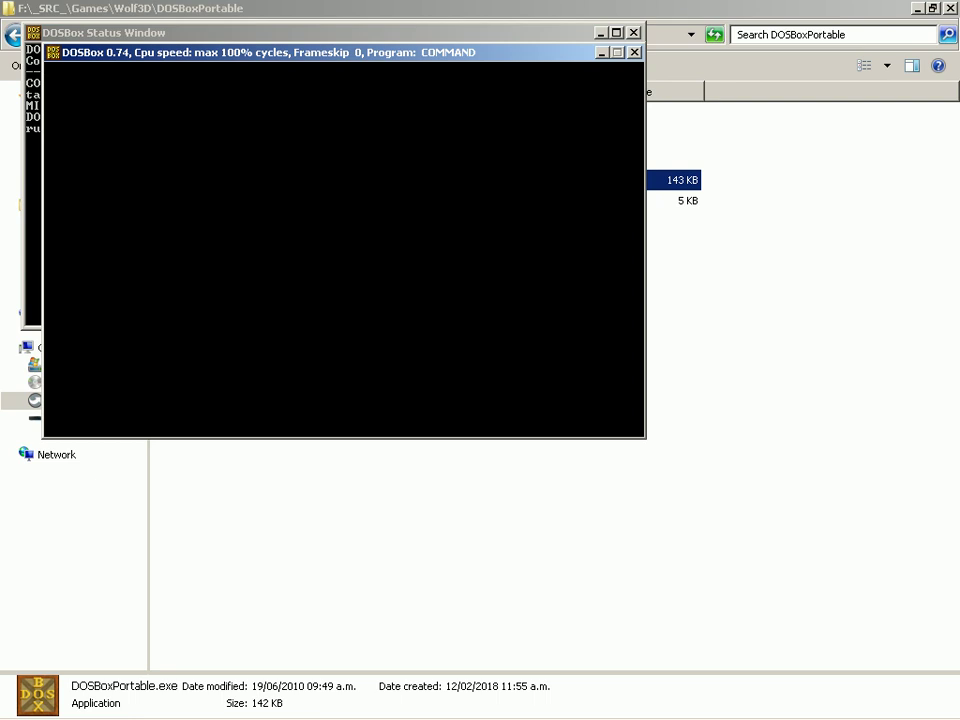
key("alt+Tab")
key("alt+Tab")
left_click(634, 56)
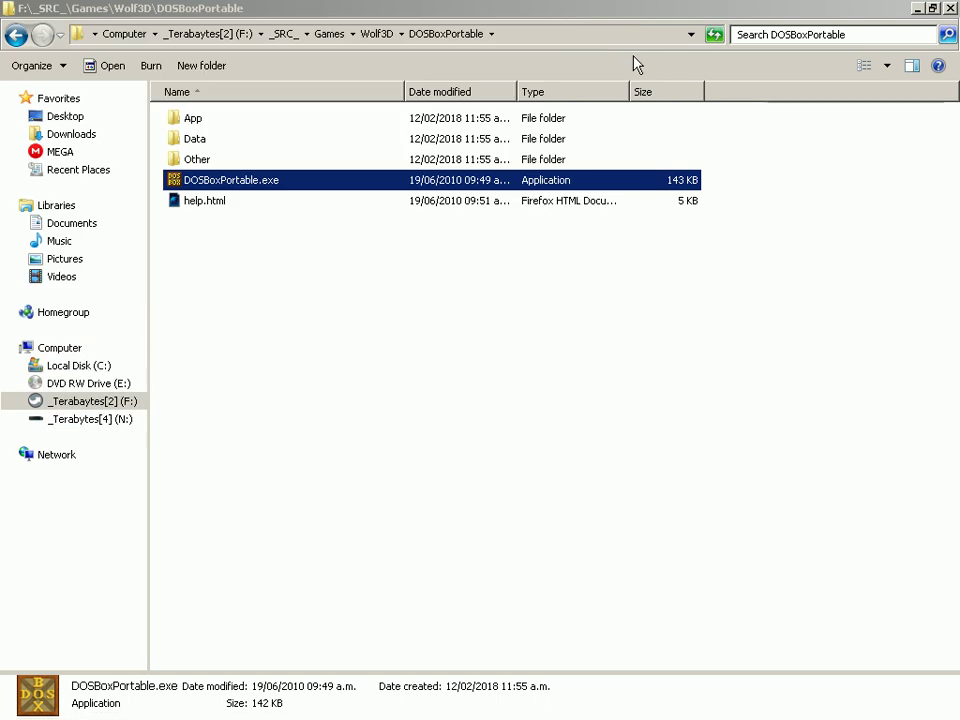
Step: Run DOSBoxPortable.exe again to load Windows 3.1, and minimise the Borland C++ 3.1 program group
key("Down")
key("Up")
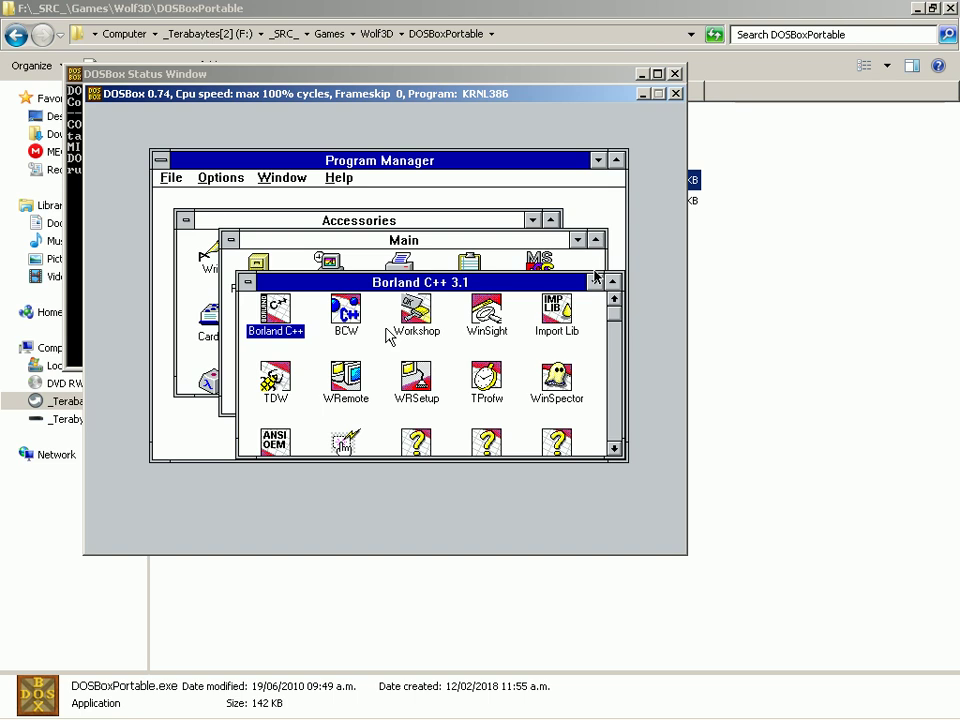
key("Right")
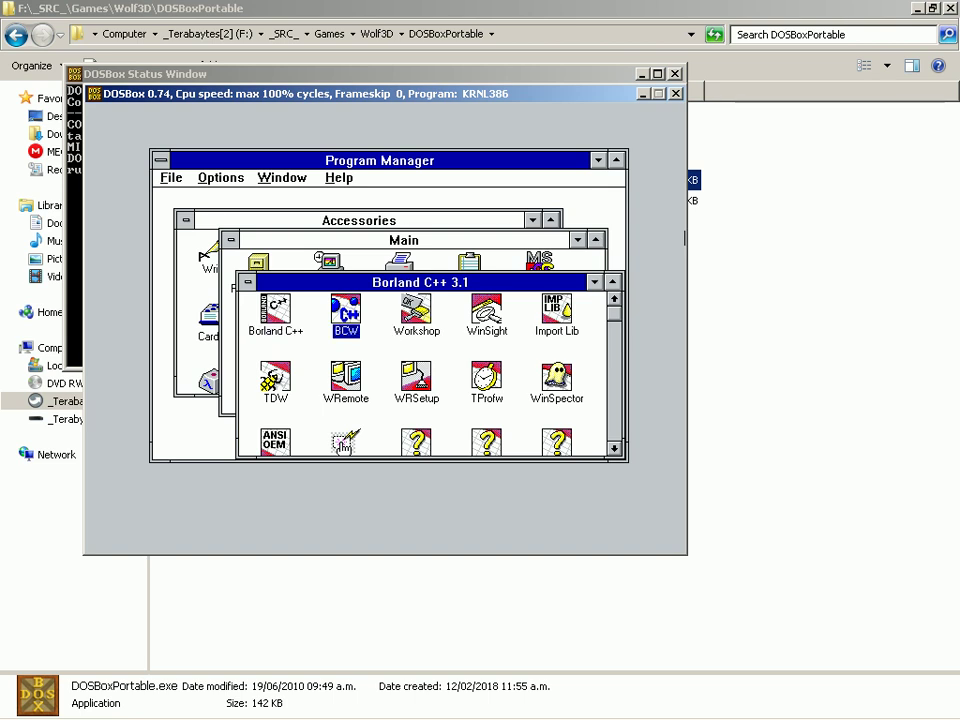
key("ctrl+F4")
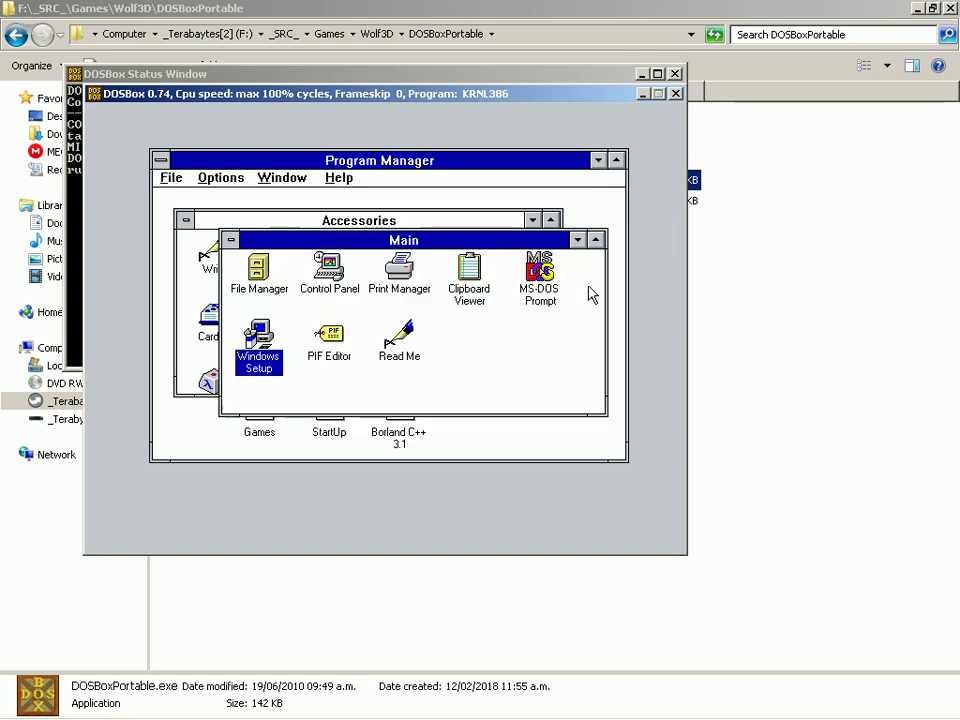
key("Up")
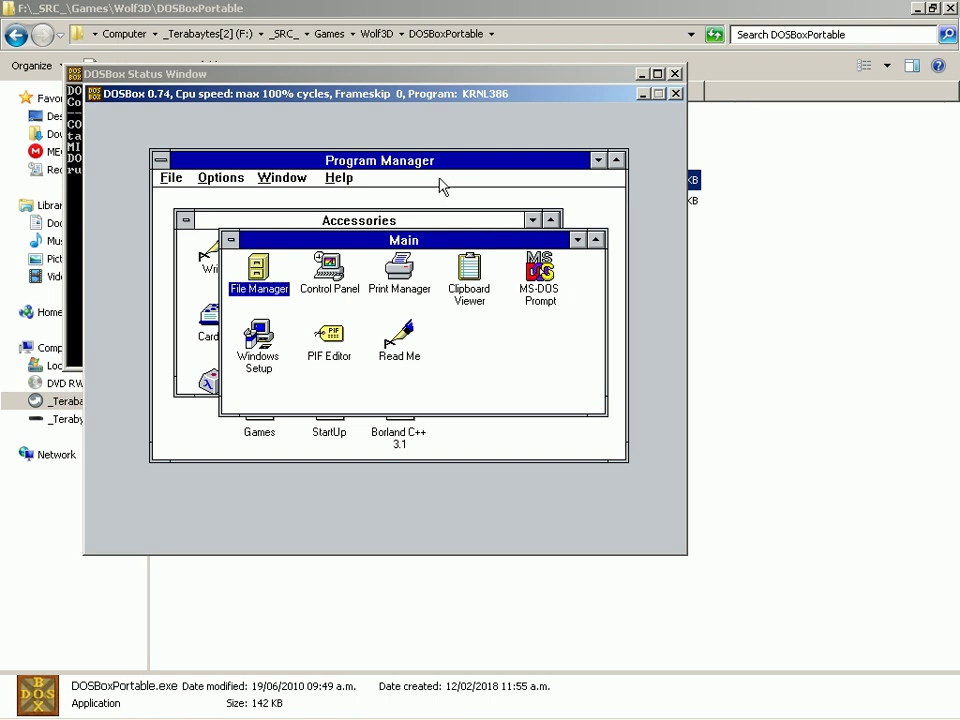
key("ctrl+F6")
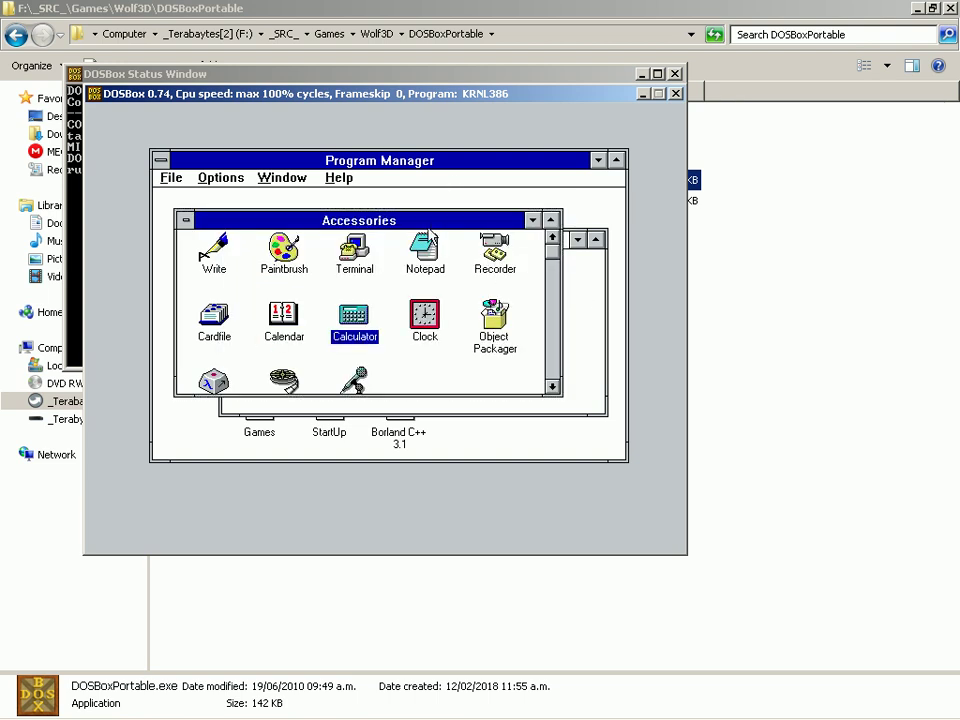
key("Left")
key("Up")
key("Right")
key("Right")
Step: Open Program Manager's Run command and start browsing for a program file
key("alt+f")
key("Right")
key("Left")
key("Up")
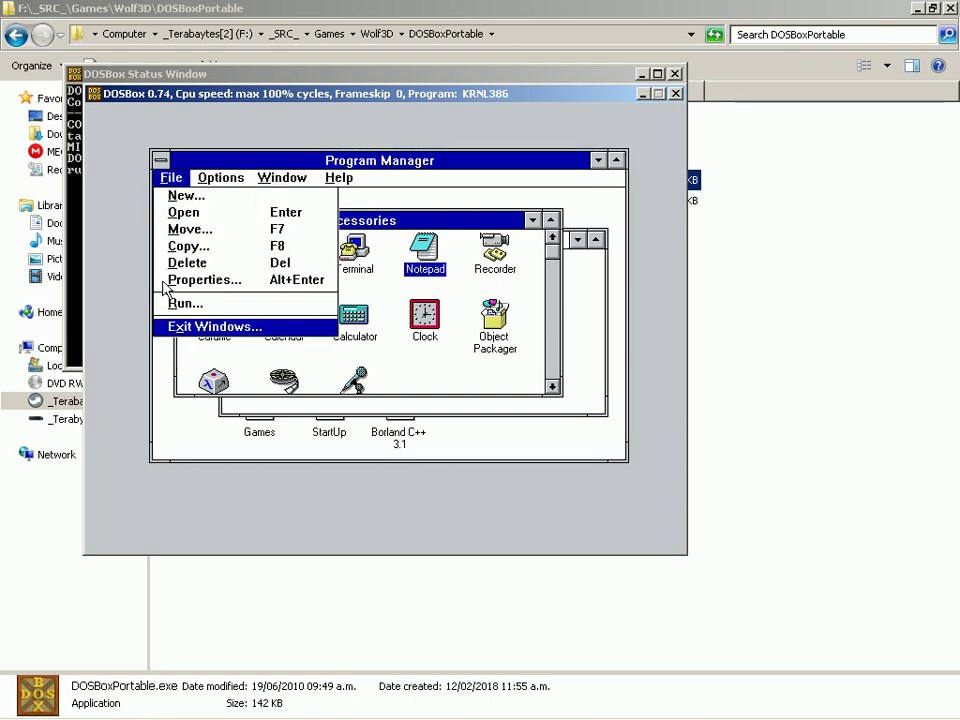
key("Right")
key("Down")
key("Left")
key("Up")
key("Up")
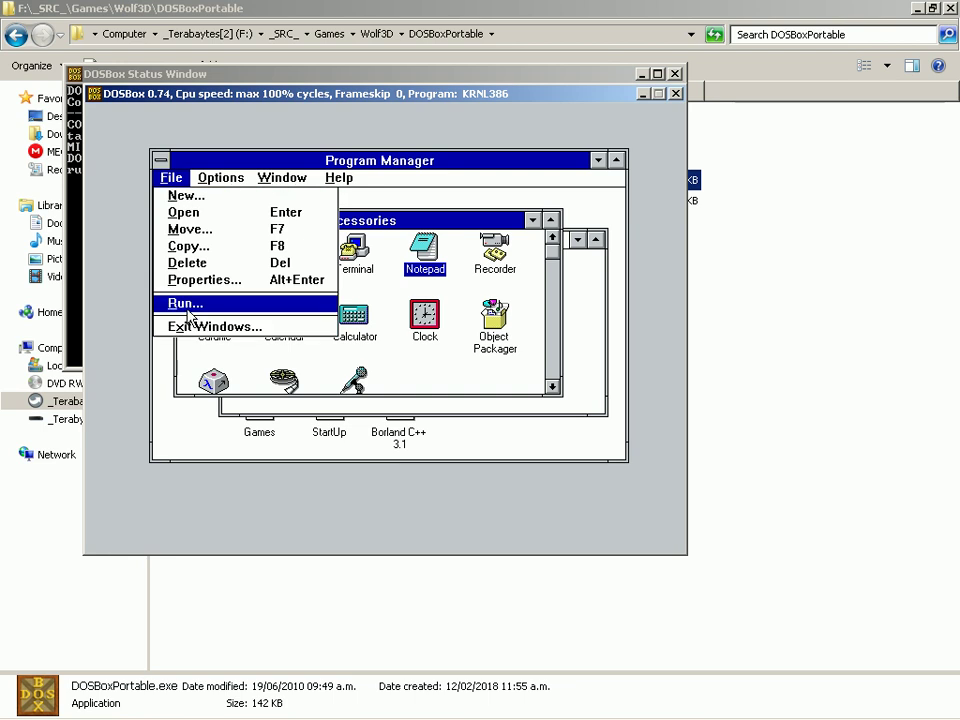
key("Return")
key("Tab")
key("Tab")
key("Tab")
key("Return")
key("Tab")
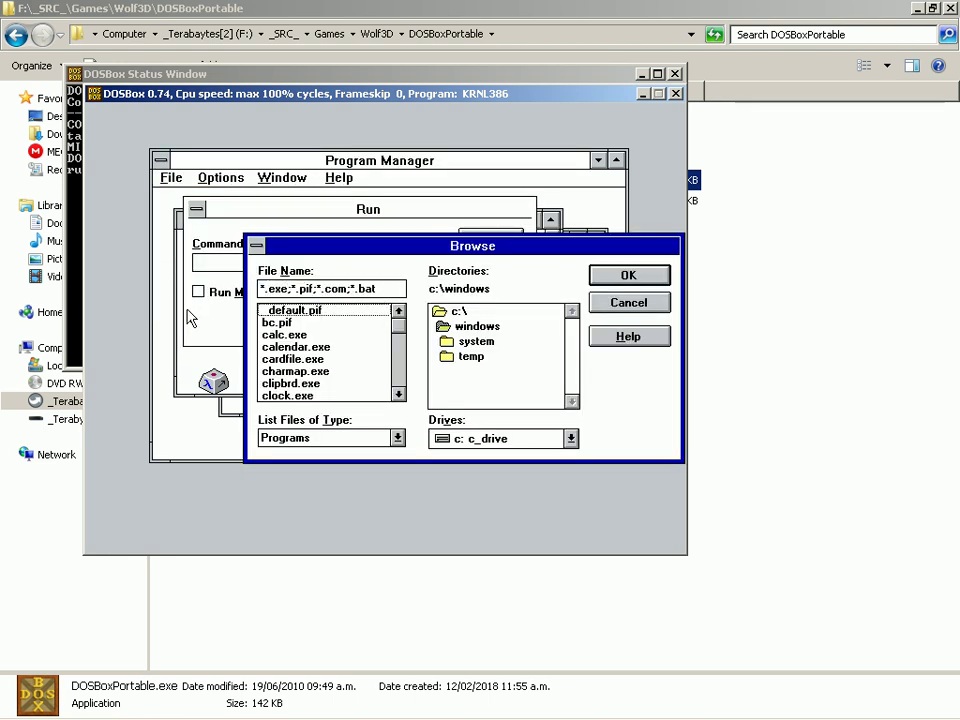
Step: Go up to the root of drive C: and open the msvci directory in the file browser
key("Tab")
key("Up")
key("Return")
key("Down")
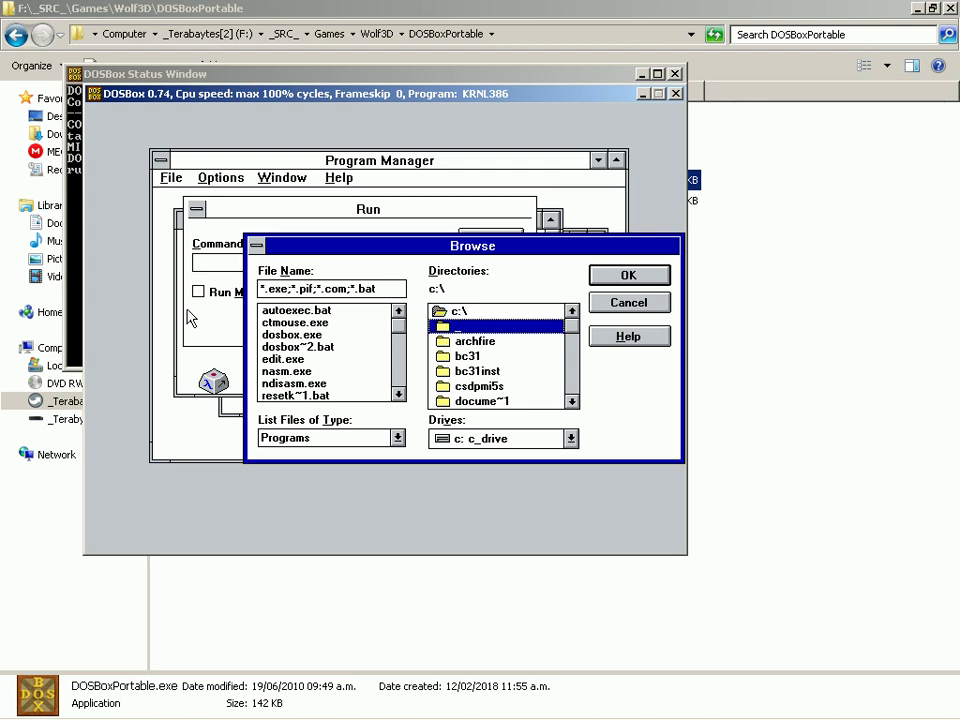
key("Down")
key("f")
key("v")
key("End")
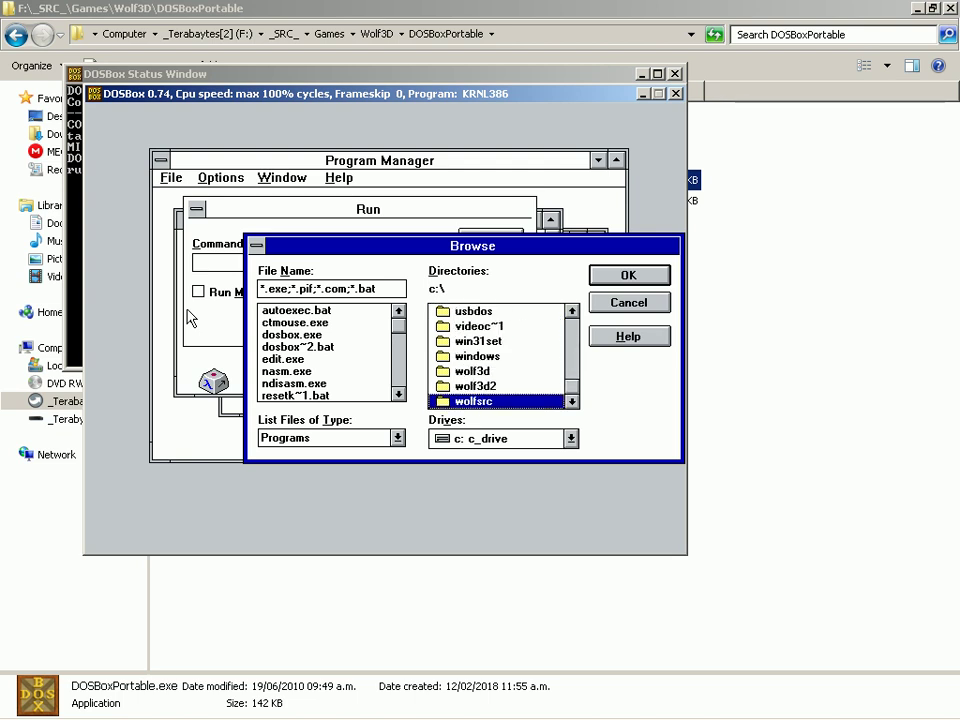
key("Up")
key("Up")
key("Up")
key("Up")
key("Up")
key("Up")
key("Up")
key("Up")
key("Up")
key("Up")
key("Up")
key("Up")
key("Up")
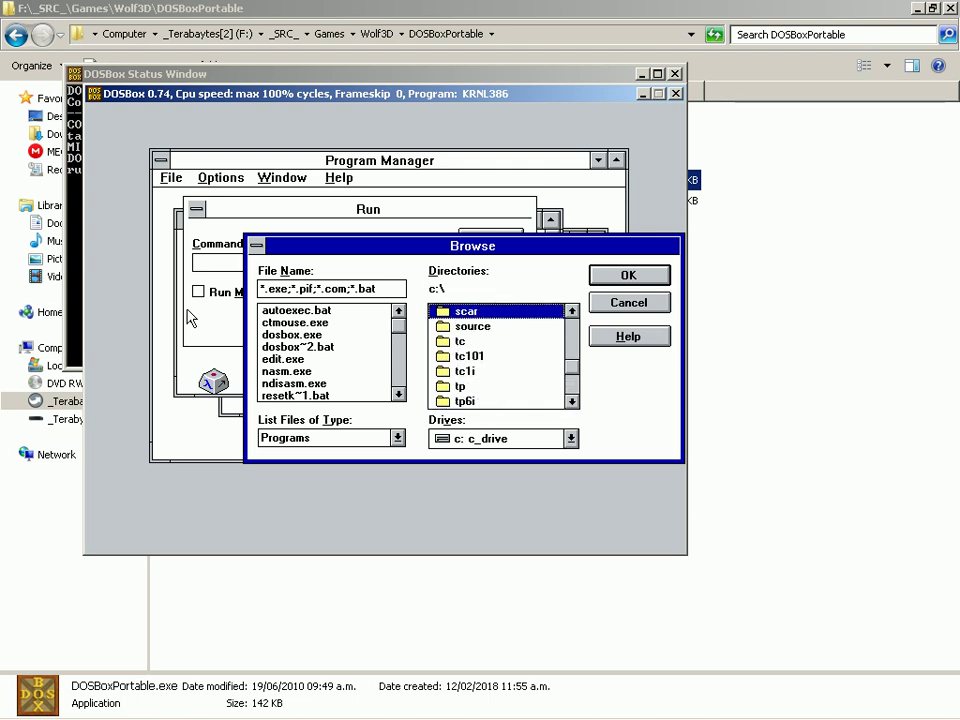
key("Up")
key("Up")
key("Up")
key("Up")
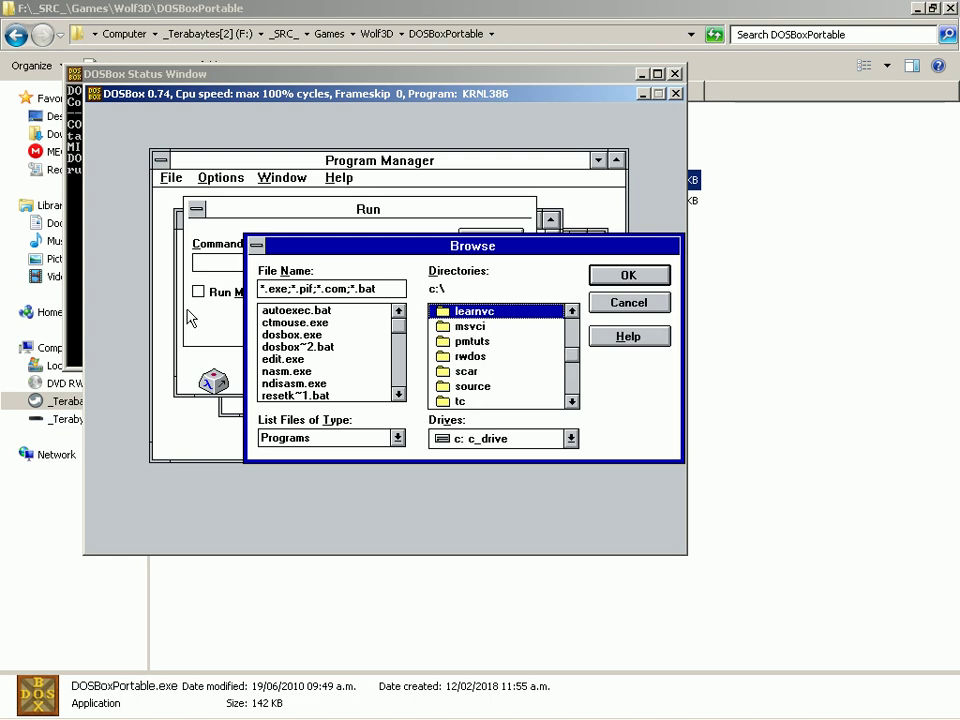
key("Up")
key("Down")
key("Down")
key("Return")
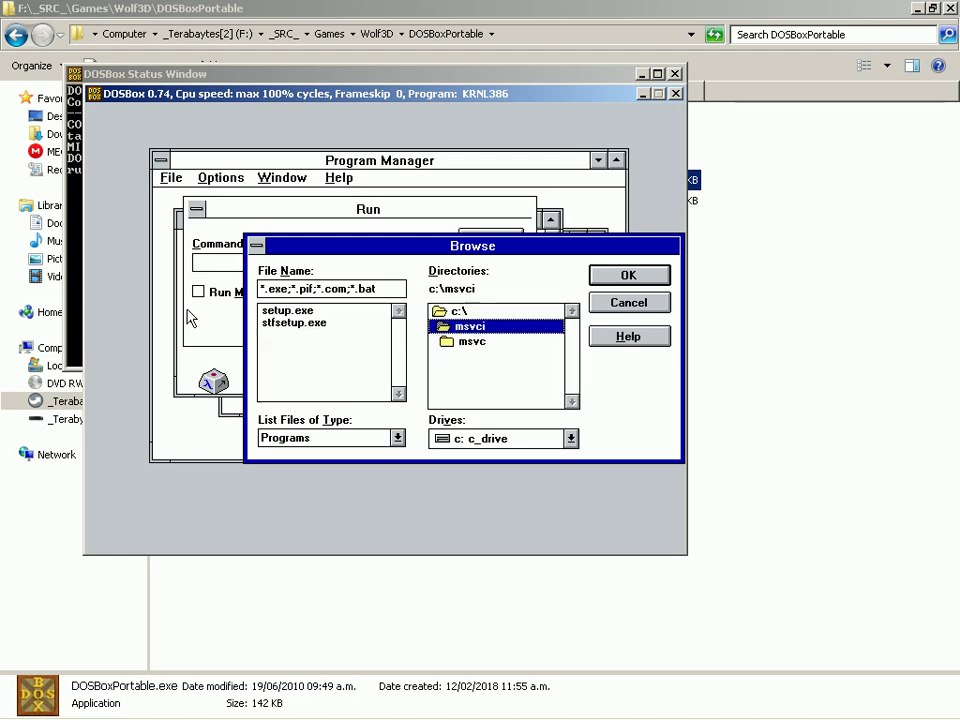
Step: Choose setup.exe from c:\msvci and run it to start the Visual C++ installer
key("Down")
key("Up")
key("Up")
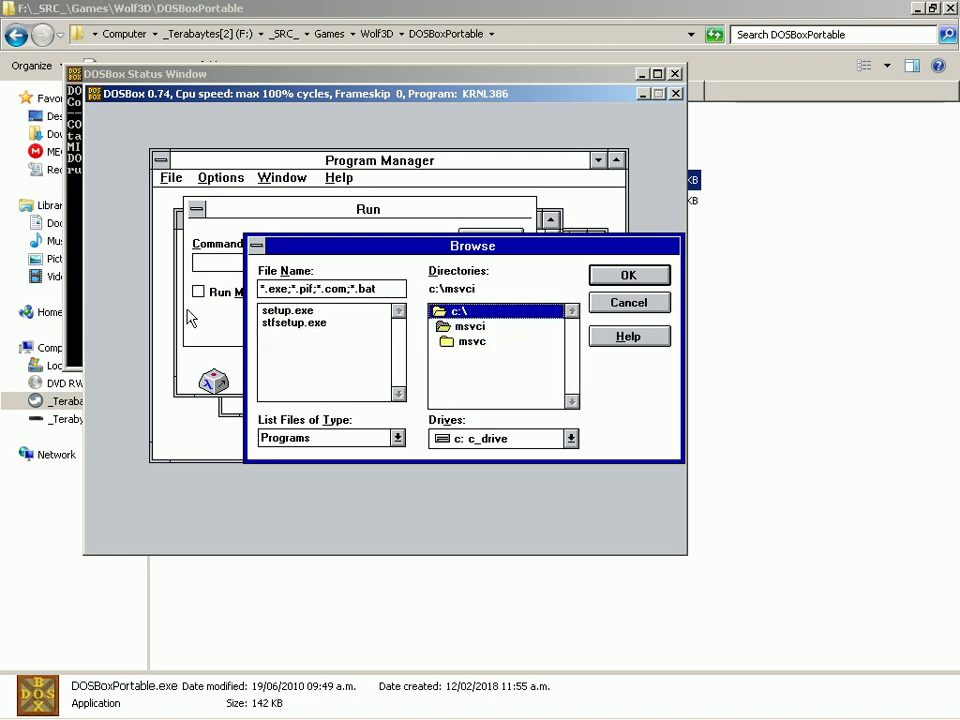
key("shift+Tab")
key("Tab")
key("Tab")
key("Tab")
key("Tab")
key("Tab")
key("space")
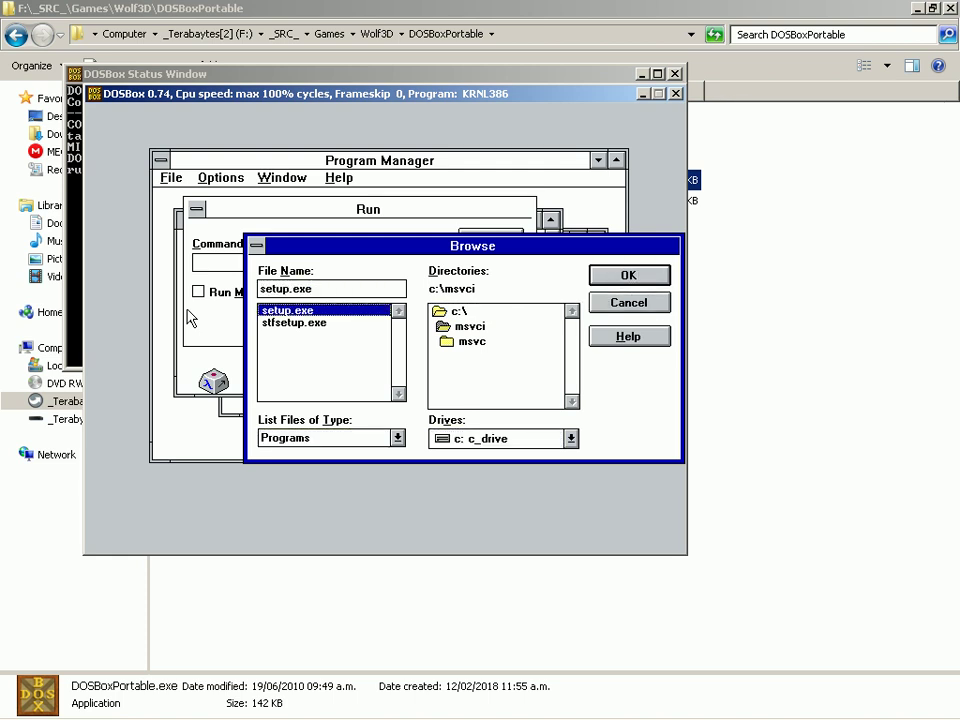
key("Return")
key("Return")
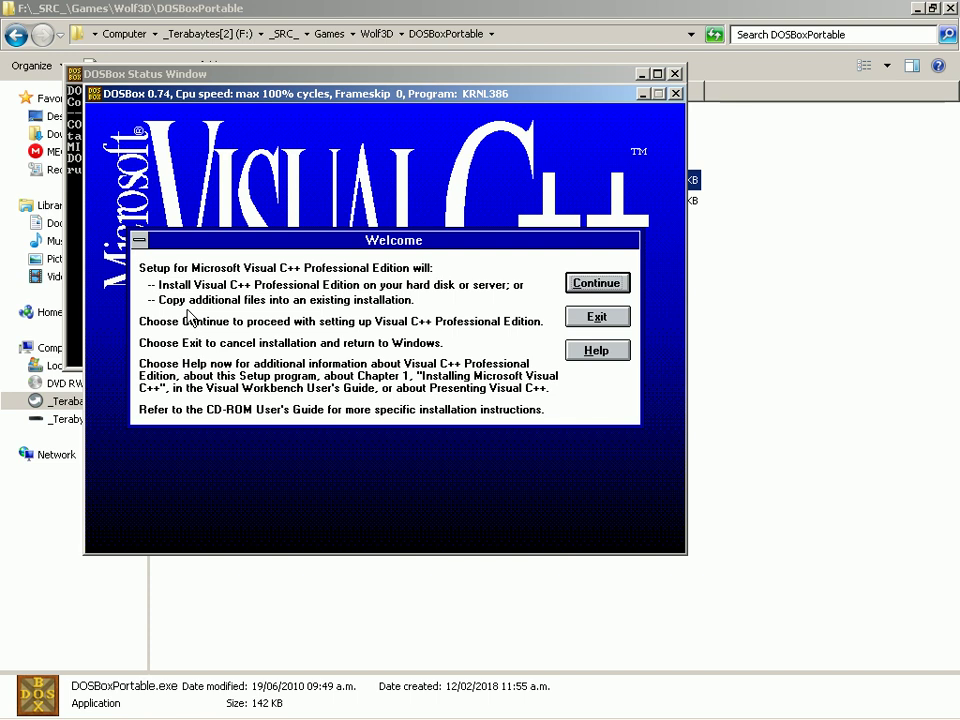
Step: Continue the Visual C++ setup past the welcome and CONFIG.SYS buffers notices, and go through the file groups to install
key("Return")
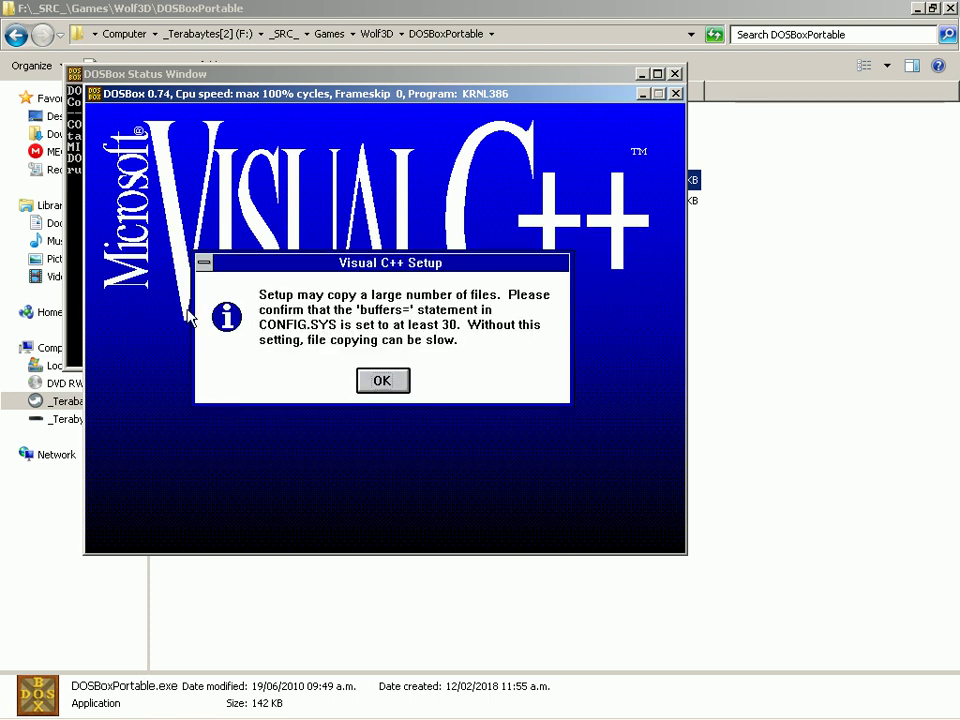
key("Return")
key("Tab")
key("Tab")
key("Tab")
key("Tab")
key("Tab")
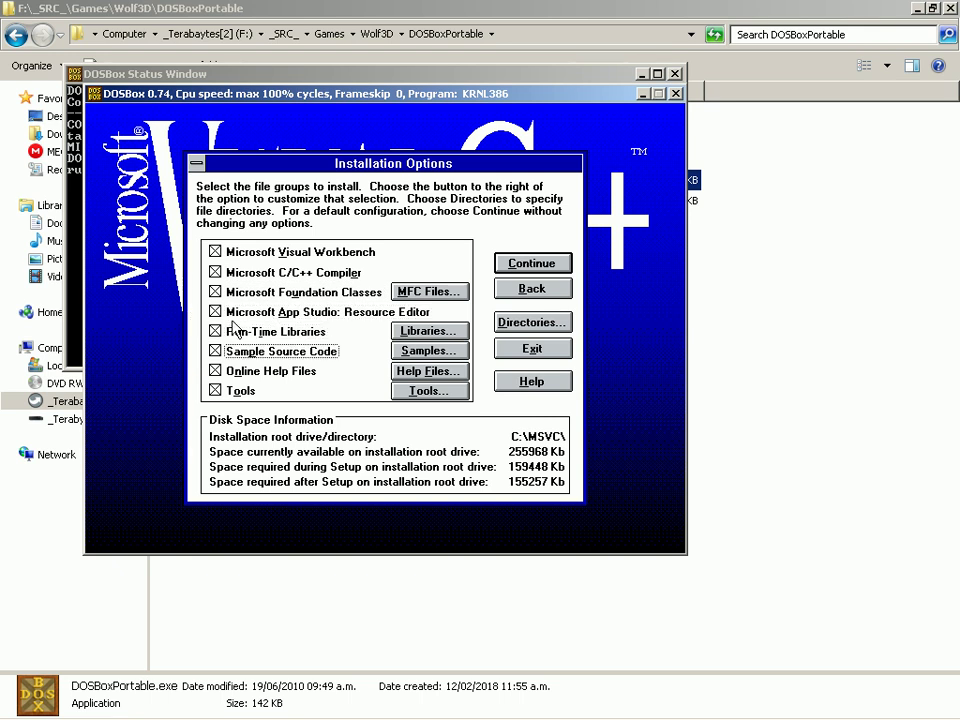
key("shift+Tab")
key("shift+Tab")
key("shift+Tab")
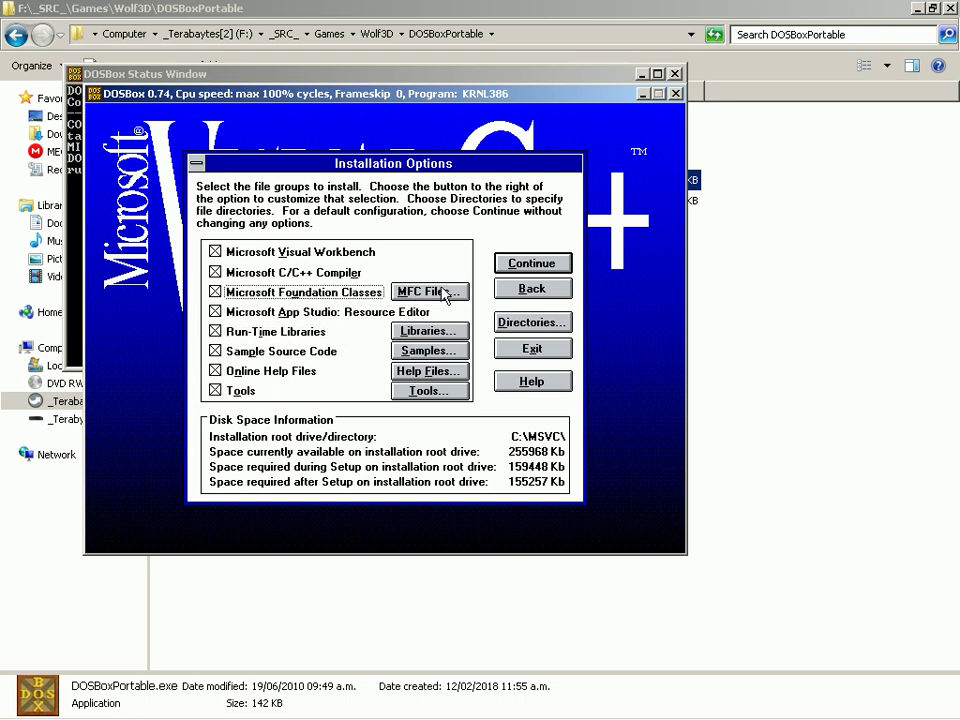
Step: Add the Small and Compact memory models and the Windows .DLL and MS-DOS .EXE targets to the MFC libraries
left_click(445, 293)
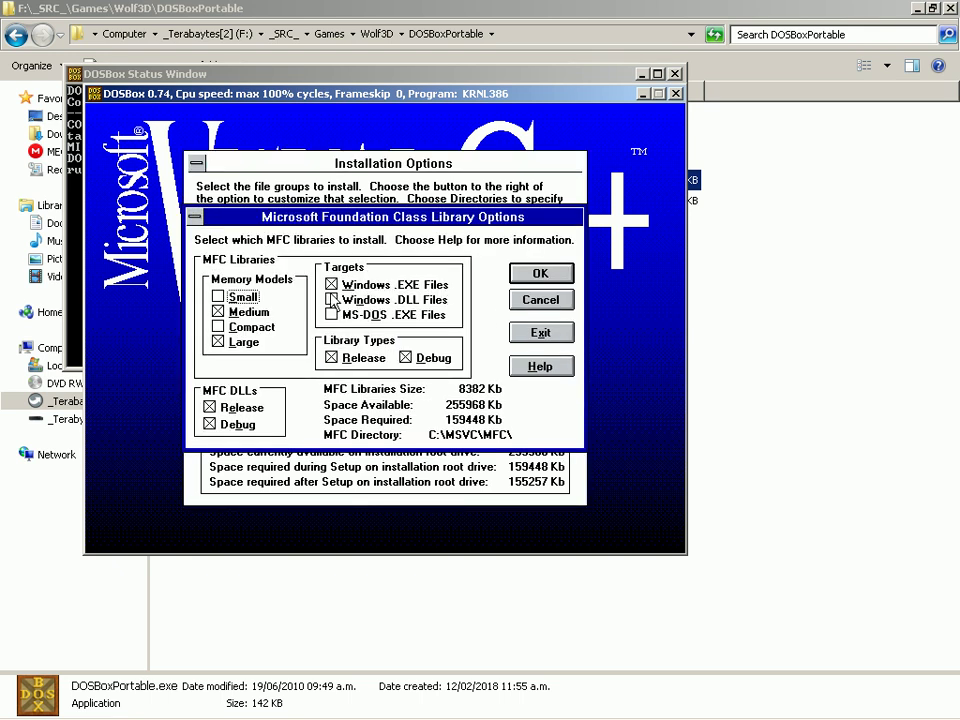
left_click(240, 299)
left_click(238, 327)
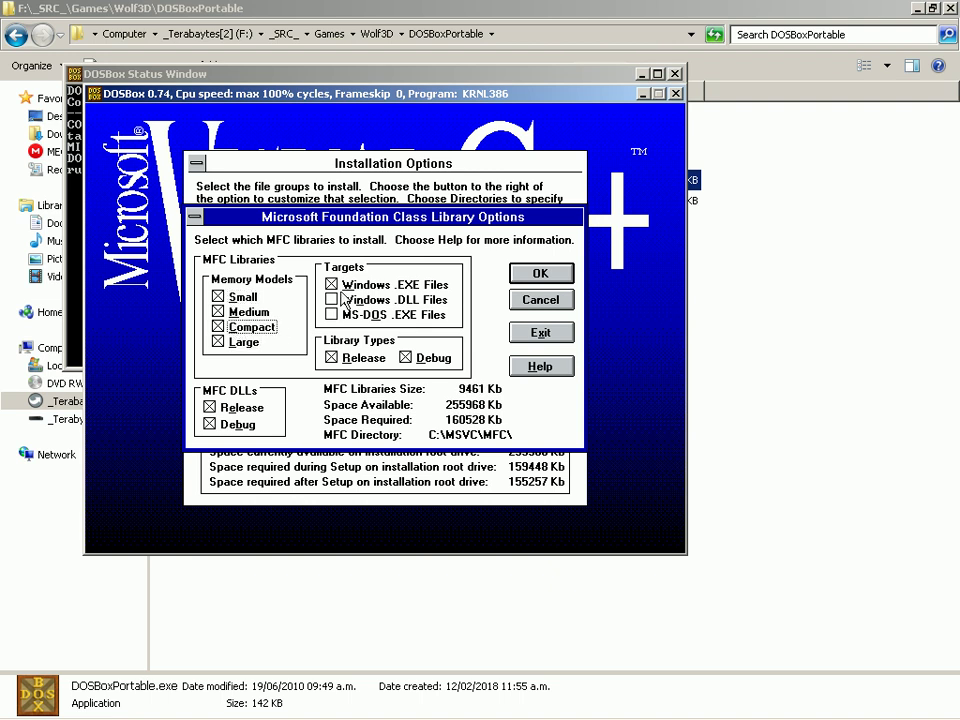
left_click(345, 300)
left_click(349, 314)
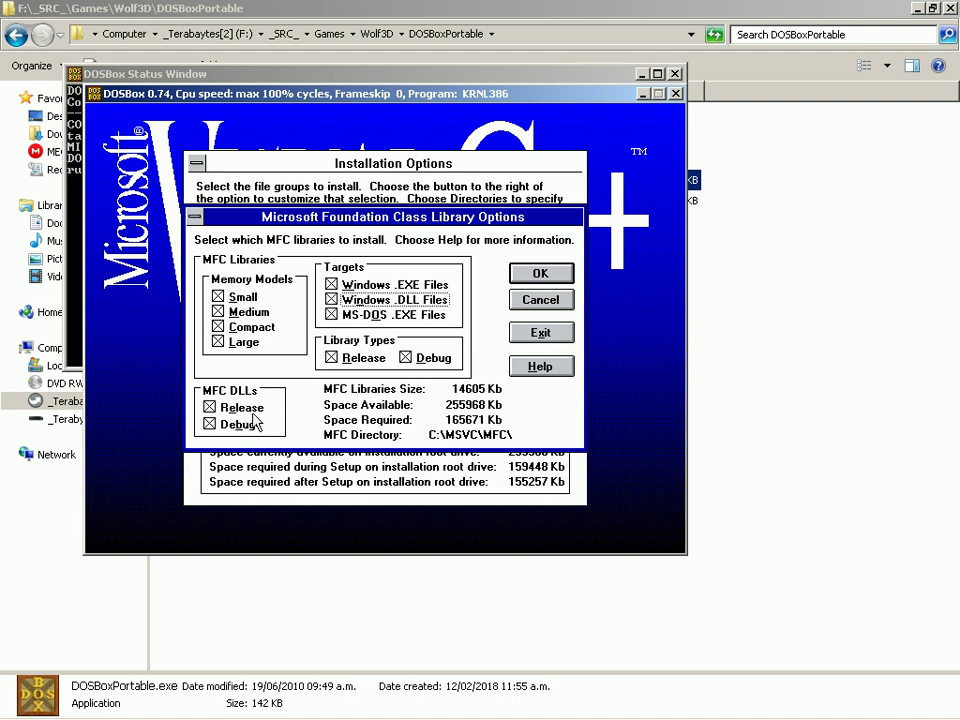
left_click(547, 285)
Step: Set the run-time libraries to include all memory models, all targets, and the 80x87 and Alternate math support
left_click(407, 333)
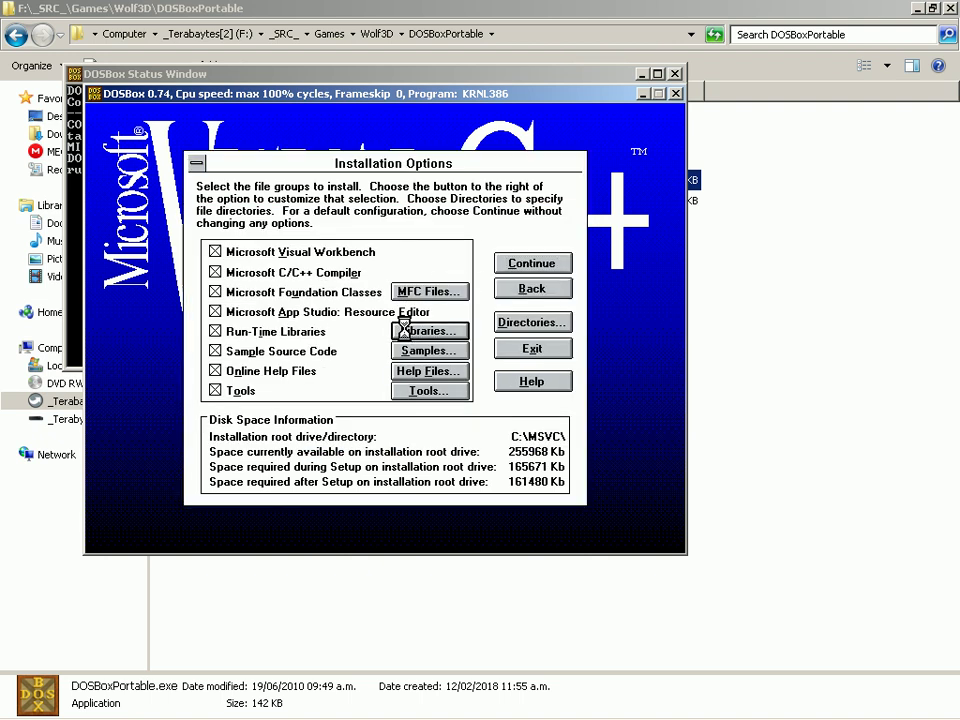
left_click(250, 320)
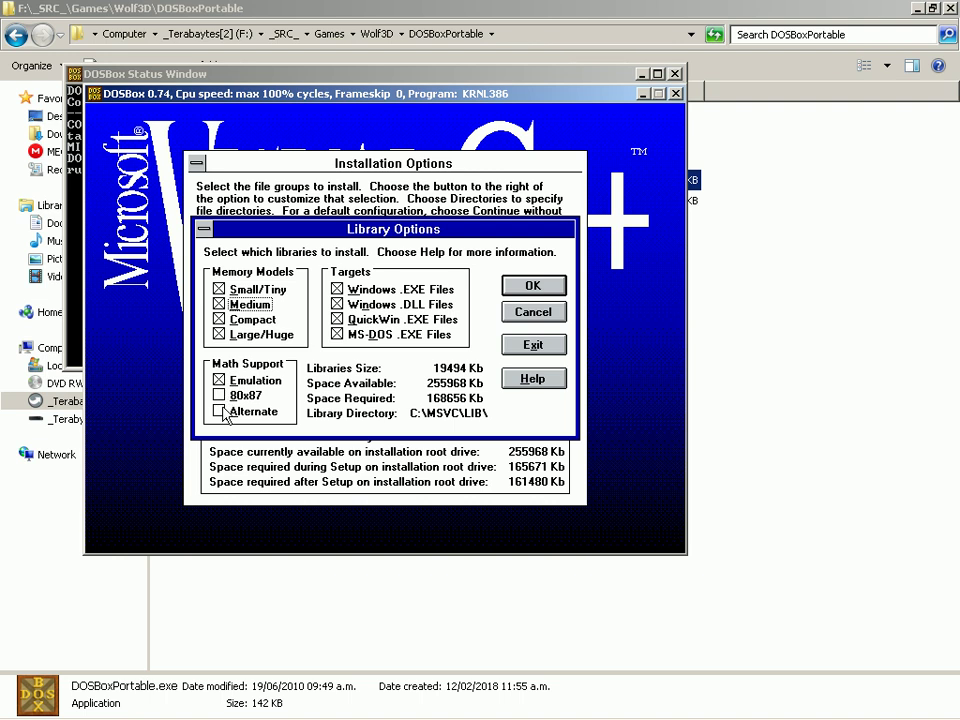
left_click(219, 395)
left_click(219, 410)
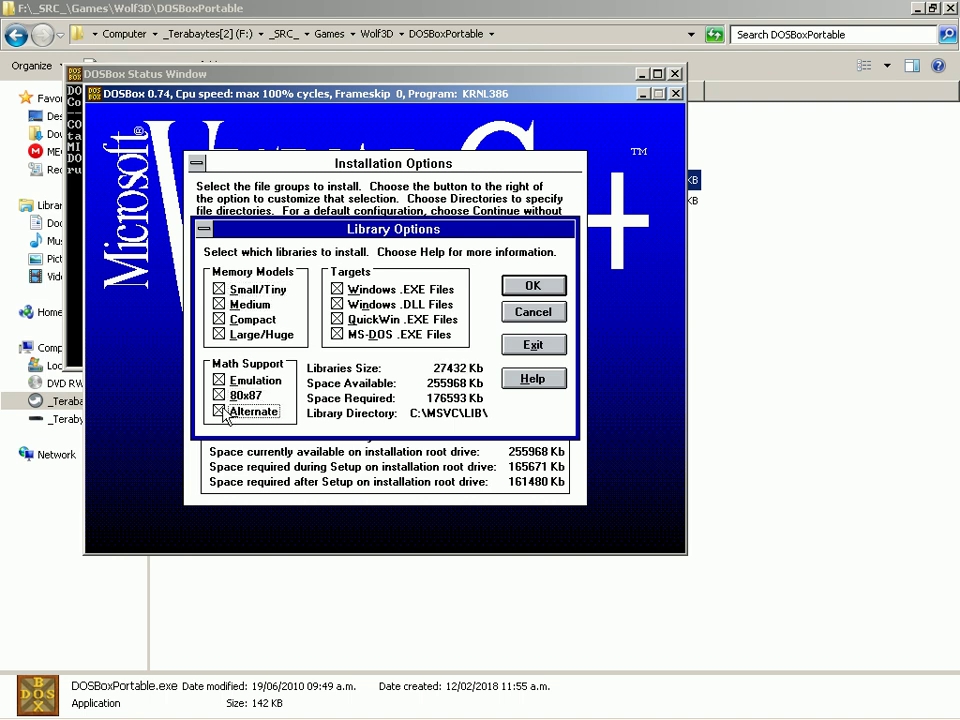
left_click(532, 286)
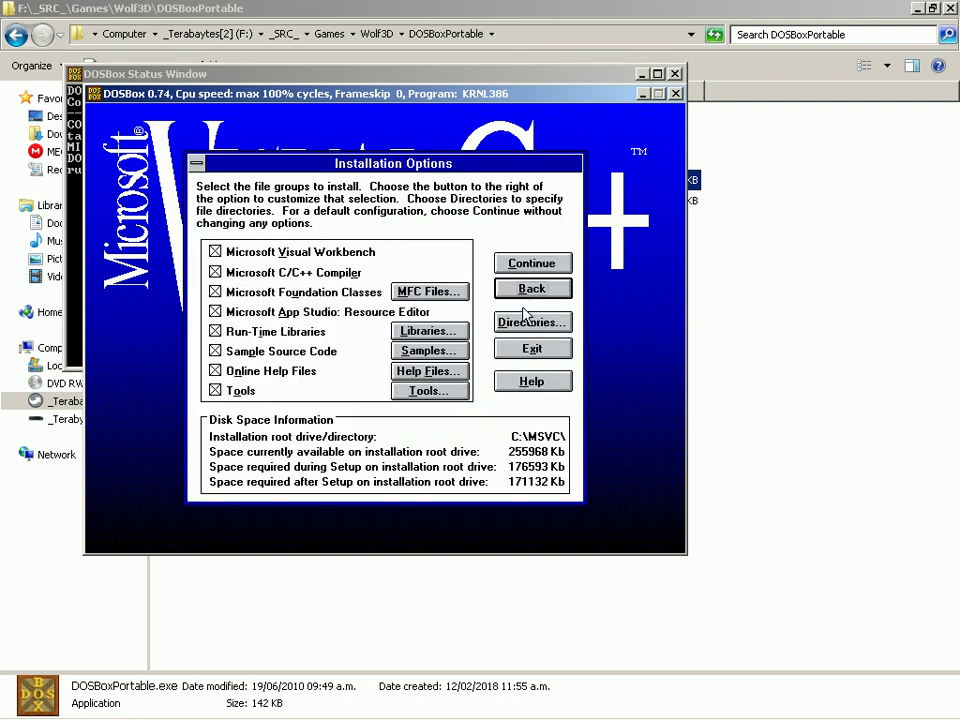
Step: Accept all three sample source sets and add Pen/Multimedia Help to the help files
left_click(428, 351)
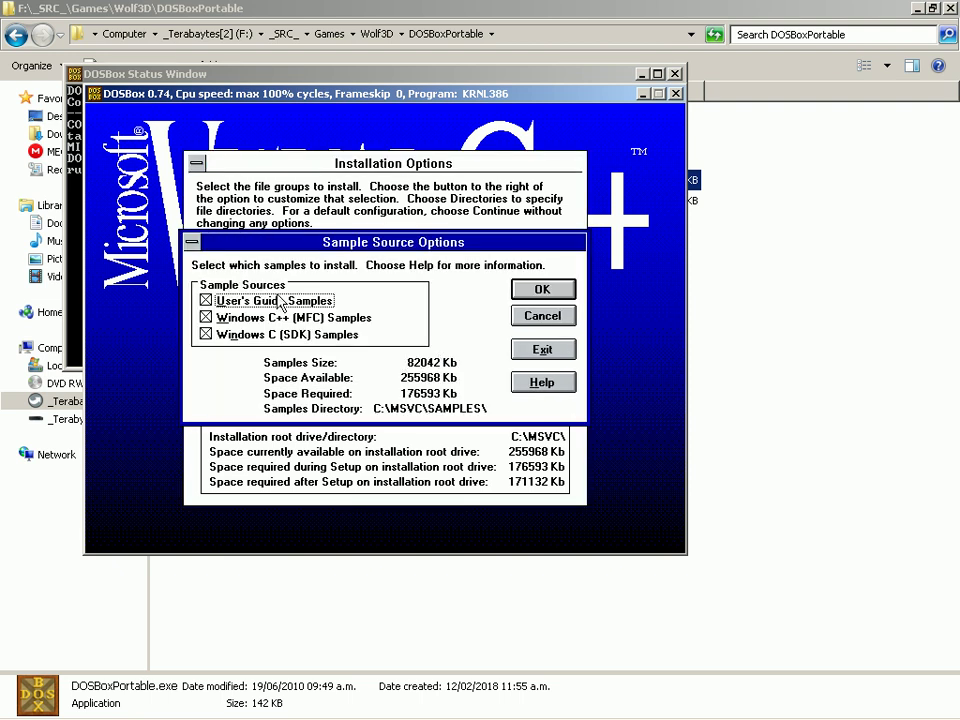
left_click(542, 287)
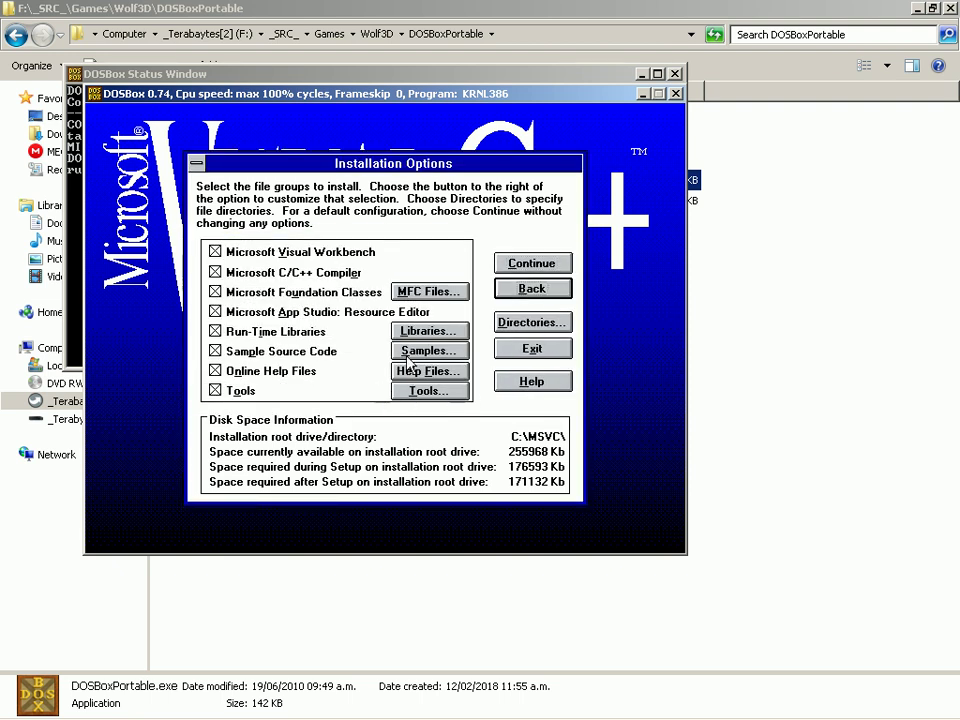
left_click(425, 351)
left_click(550, 290)
left_click(418, 372)
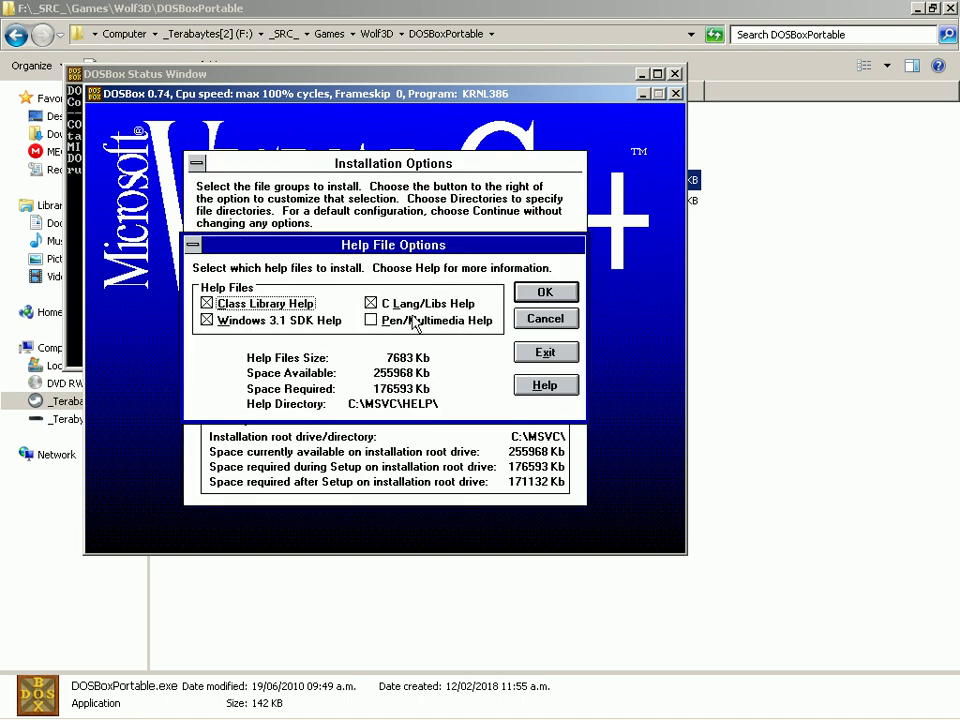
left_click(415, 324)
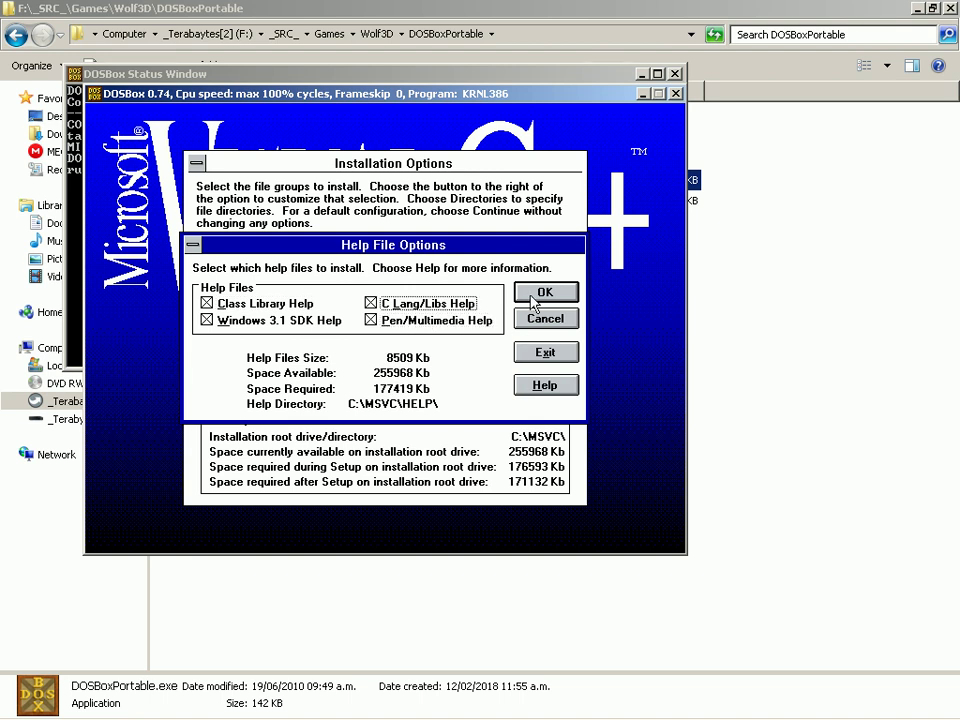
left_click(545, 292)
Step: Add Redistributable Files, Debug Kernel, Pen Files and Font Editor to the Windows tools to install
left_click(430, 392)
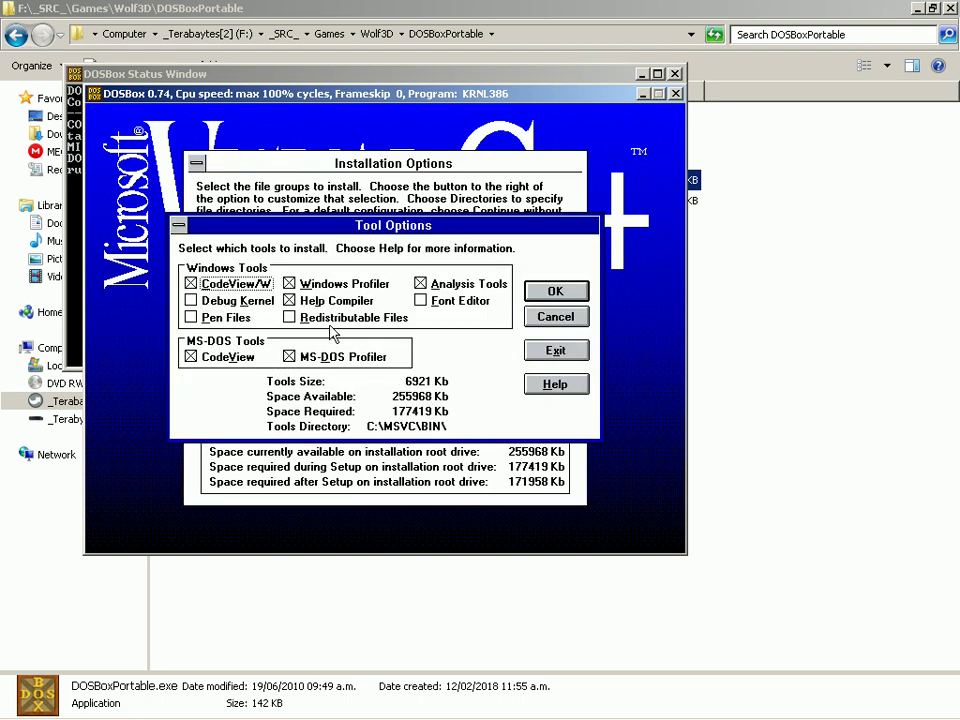
left_click(322, 318)
left_click(210, 300)
left_click(213, 318)
key("Down")
key("Up")
key("Up")
key("Up")
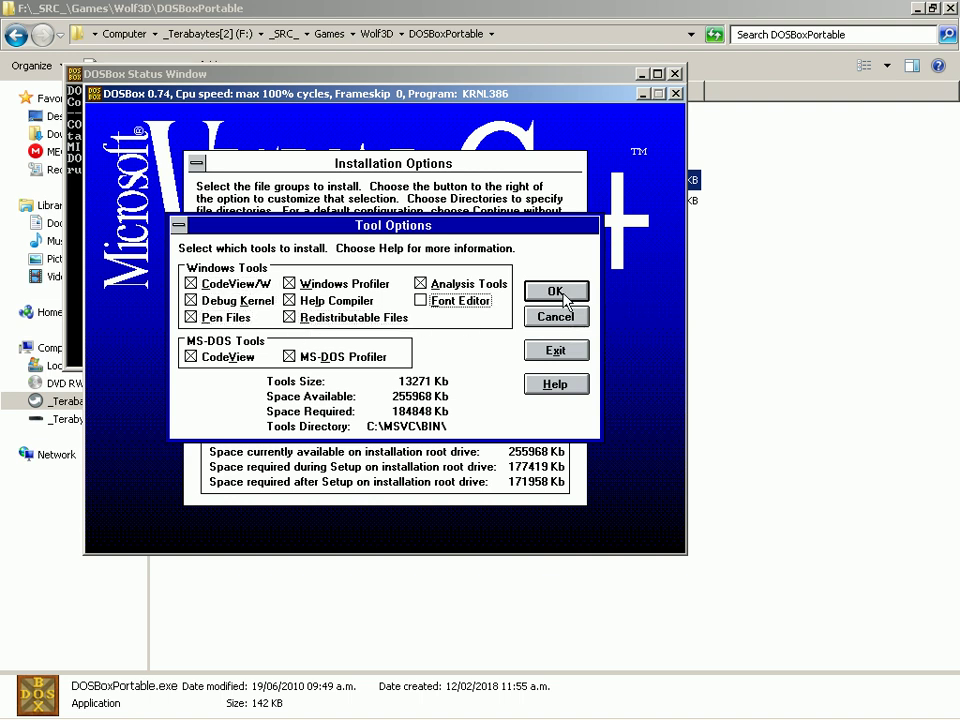
left_click(460, 301)
left_click(556, 291)
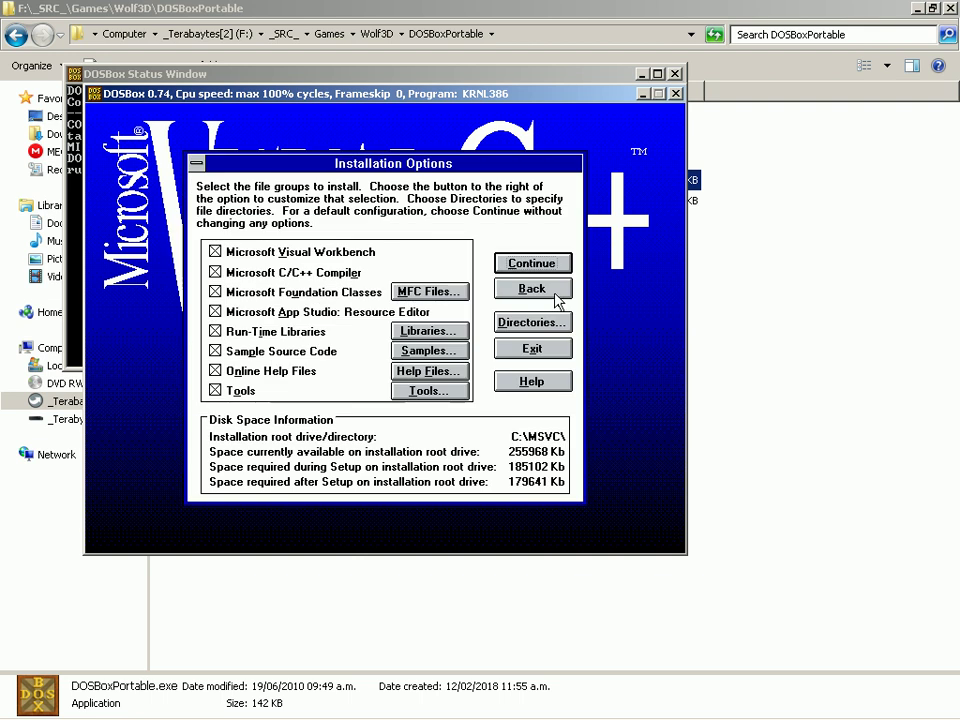
Step: Recheck the selected tools, accept them, and continue the setup with the chosen installation options
left_click(453, 394)
key("Down")
key("Down")
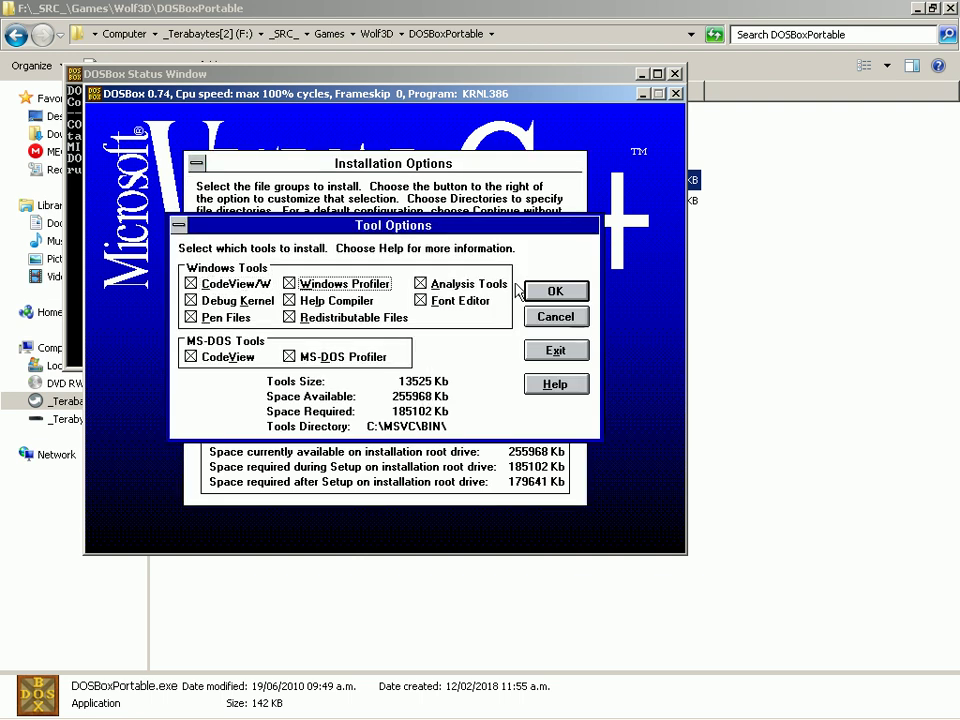
left_click(550, 291)
left_click(535, 264)
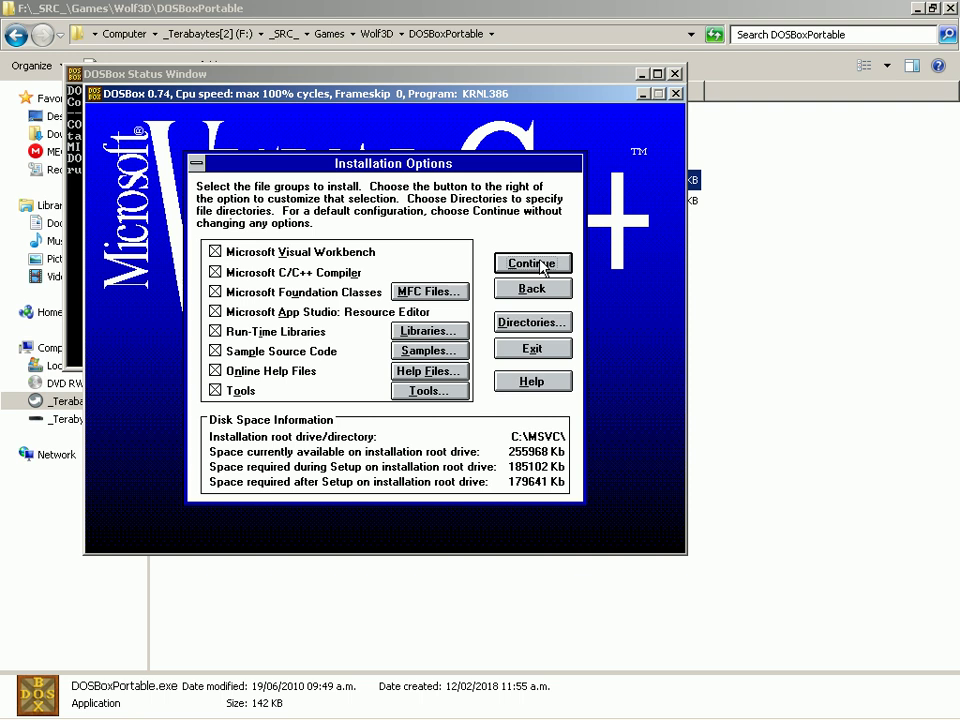
Step: Continue to the registration, enter the user name x86 without an organization, confirm it and begin installing the files
left_click(541, 267)
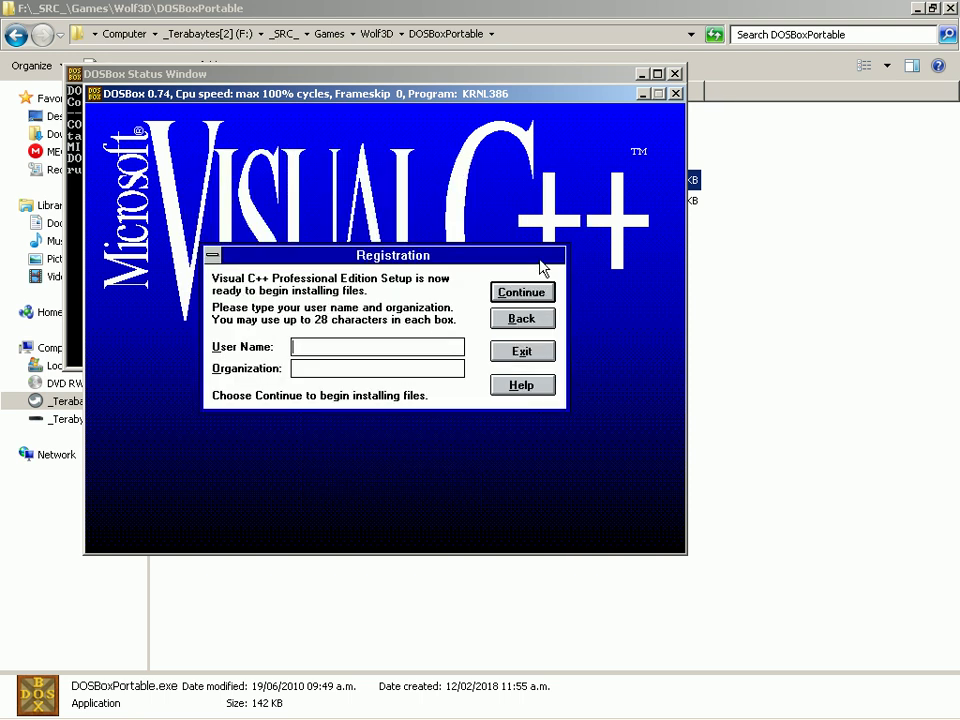
type("x86")
key("Return")
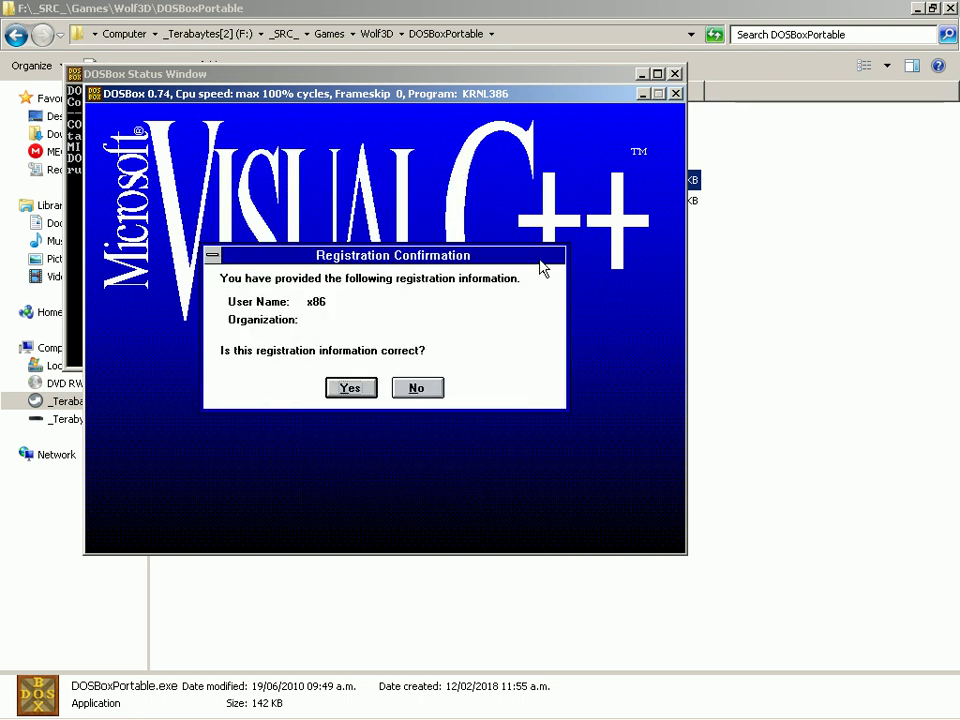
key("Return")
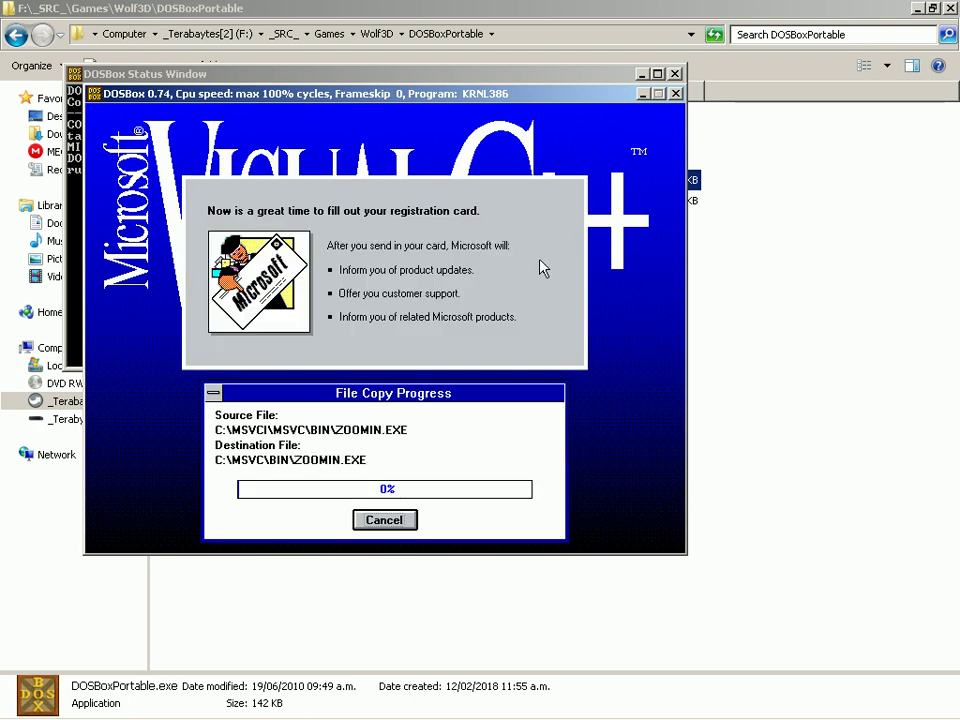
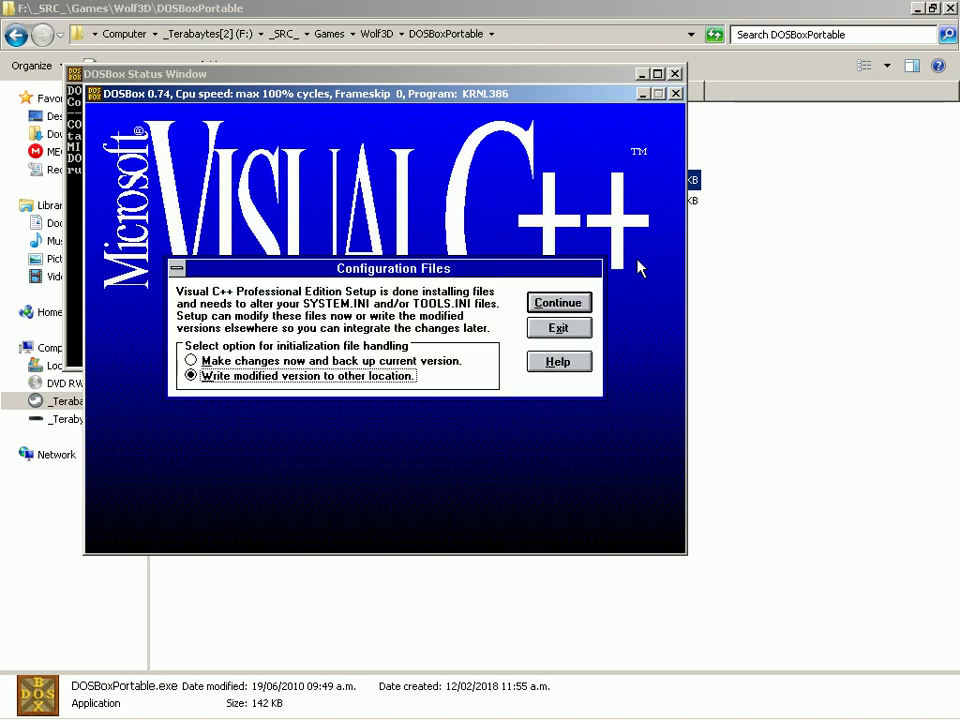
Step: Let Setup change the configuration files now with a backup of the current version, and acknowledge the remaining setup notices
key("Up")
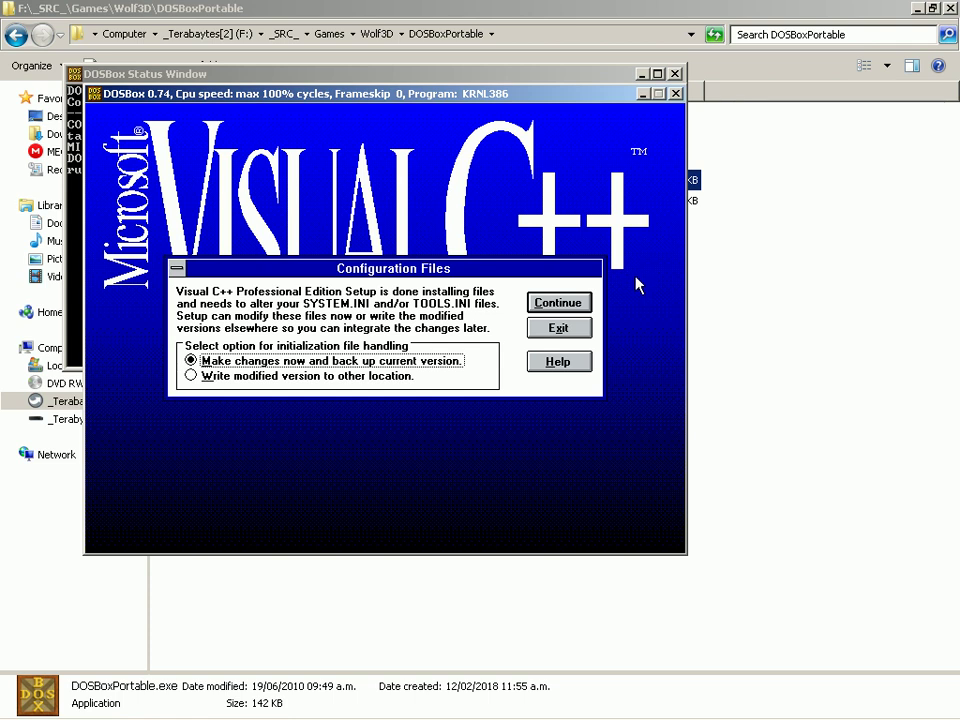
left_click(556, 303)
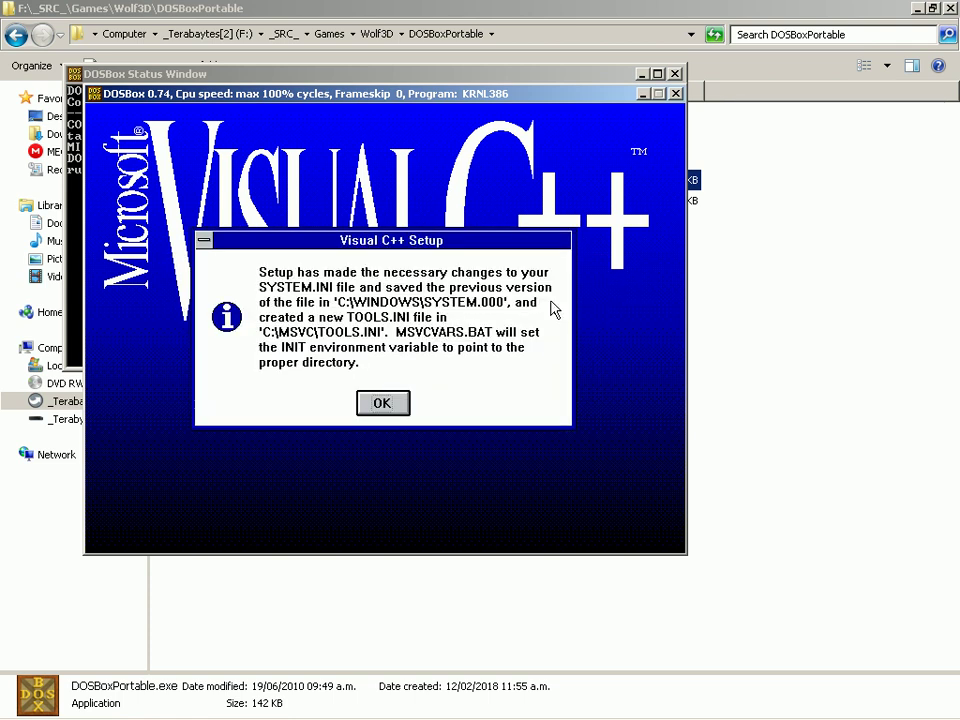
left_click(381, 403)
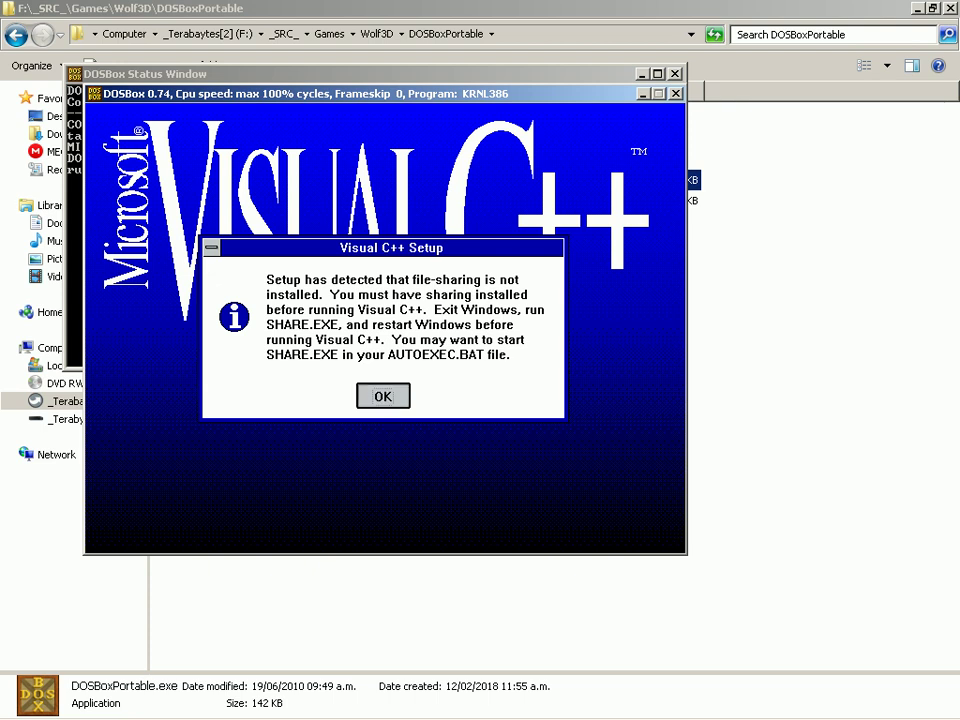
left_click(382, 404)
left_click(300, 413)
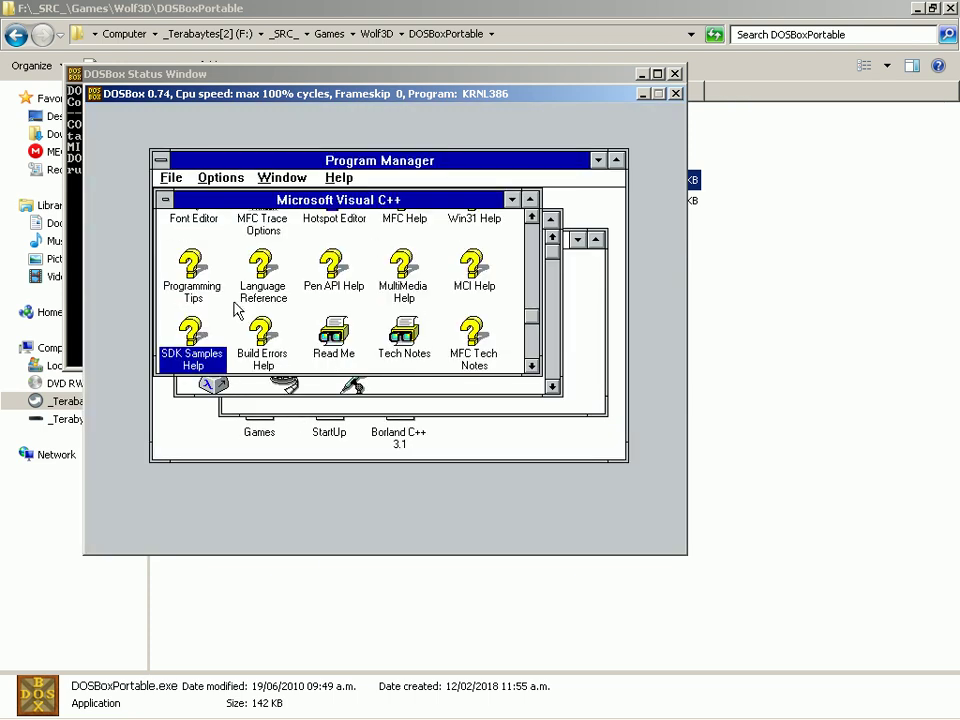
Step: Exit Windows 3.1 to the DOS prompt and try to run the share command
left_click(258, 333)
key("alt+o")
key("Left")
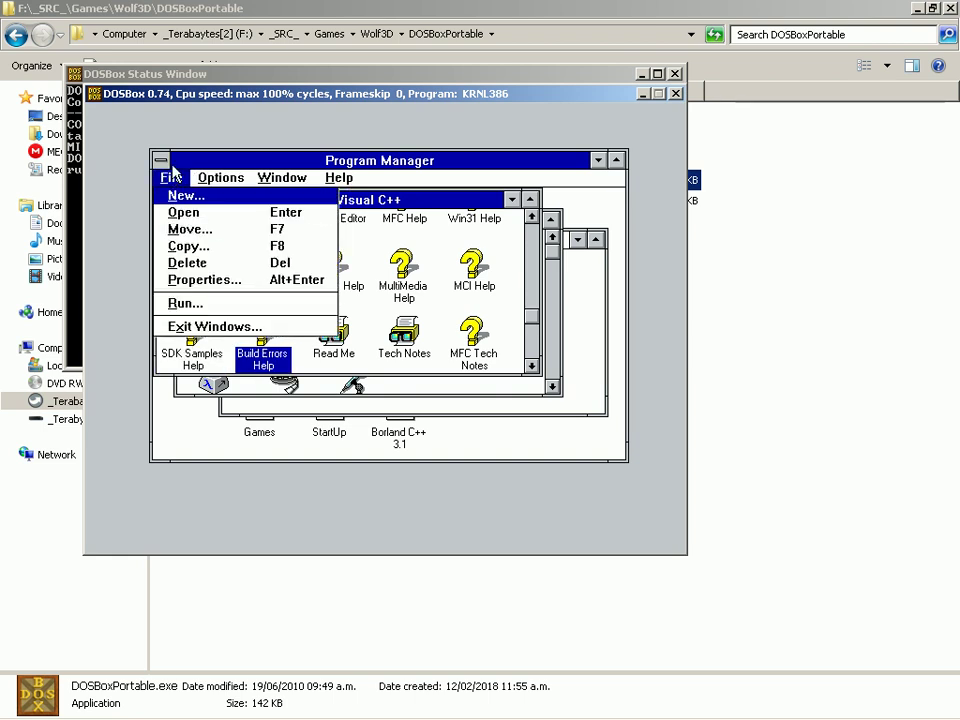
left_click(180, 327)
key("Return")
type("share")
key("Return")
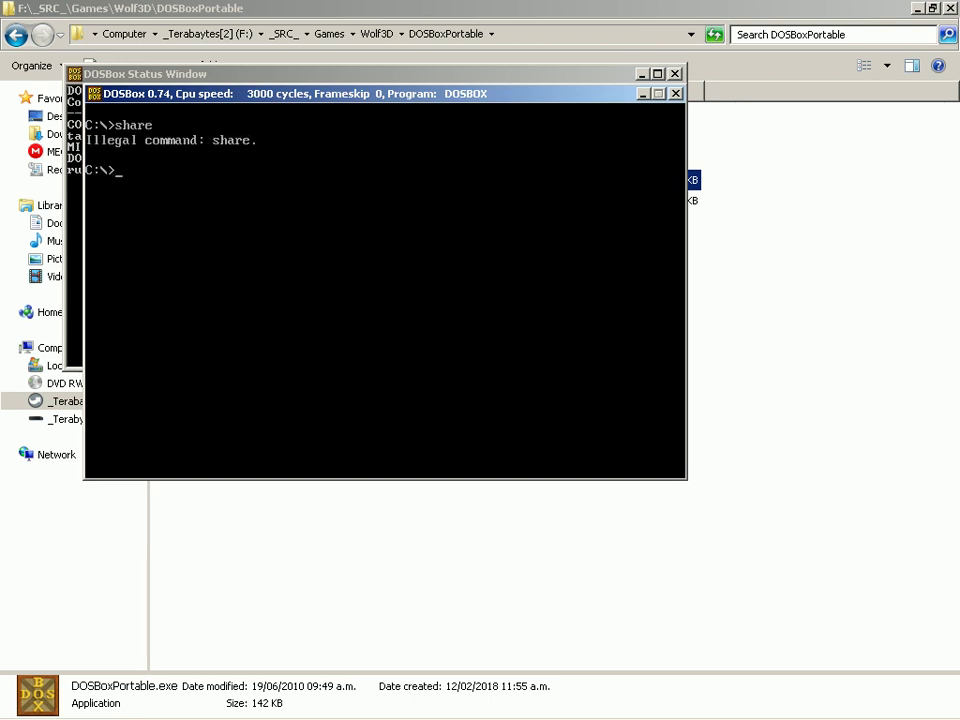
Step: List the contents of the C:\ root page by page to find the Windows directory
type("dir")
key("Return")
type("cd win")
key("Return")
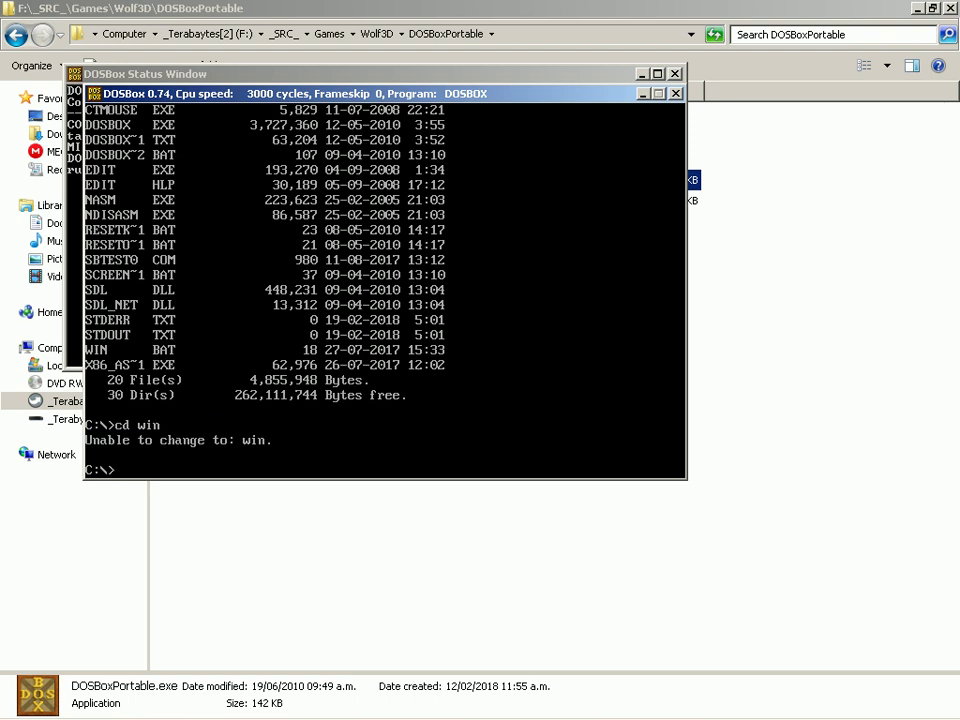
type("dir")
key("Return")
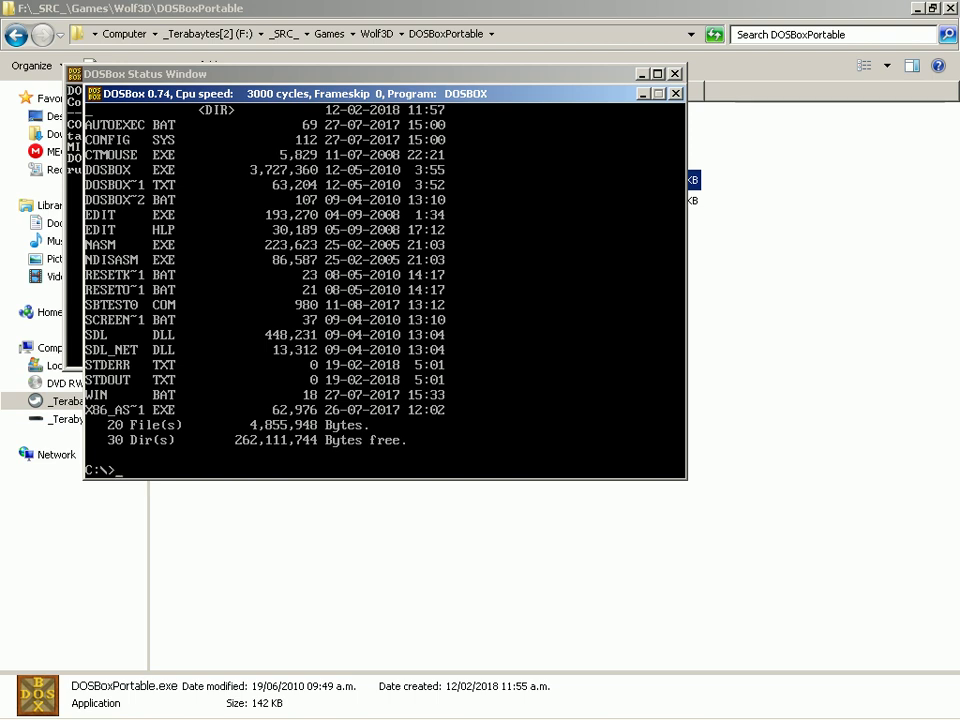
type("dir /p")
key("Return")
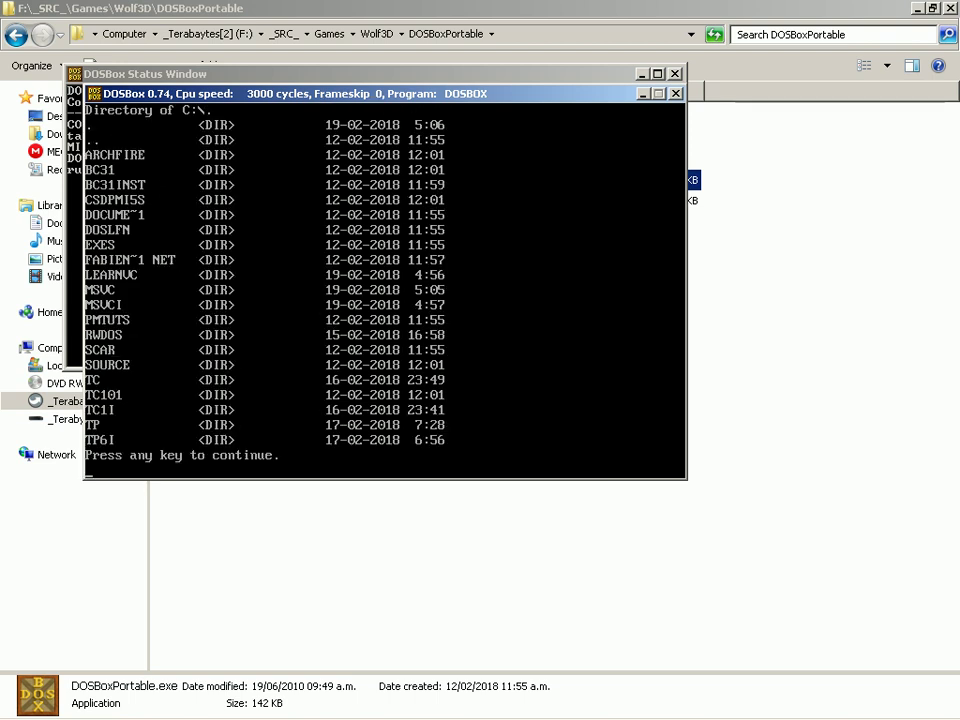
key("Return")
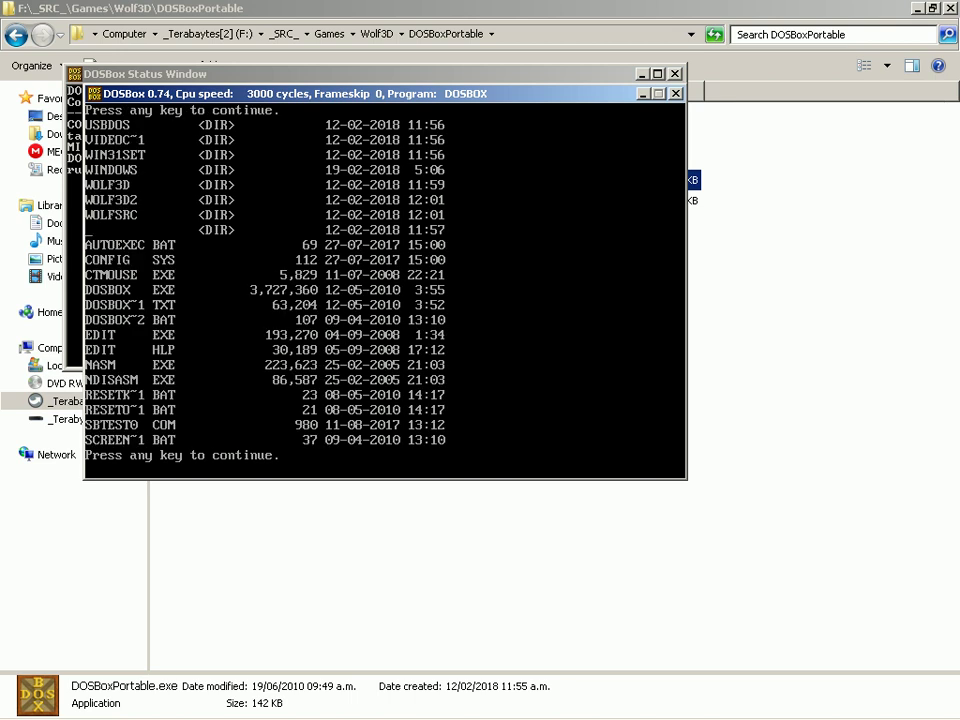
key("Return")
Step: Change to the C:\WINDOWS directory, list its files and try to run share from there
type("cd windows")
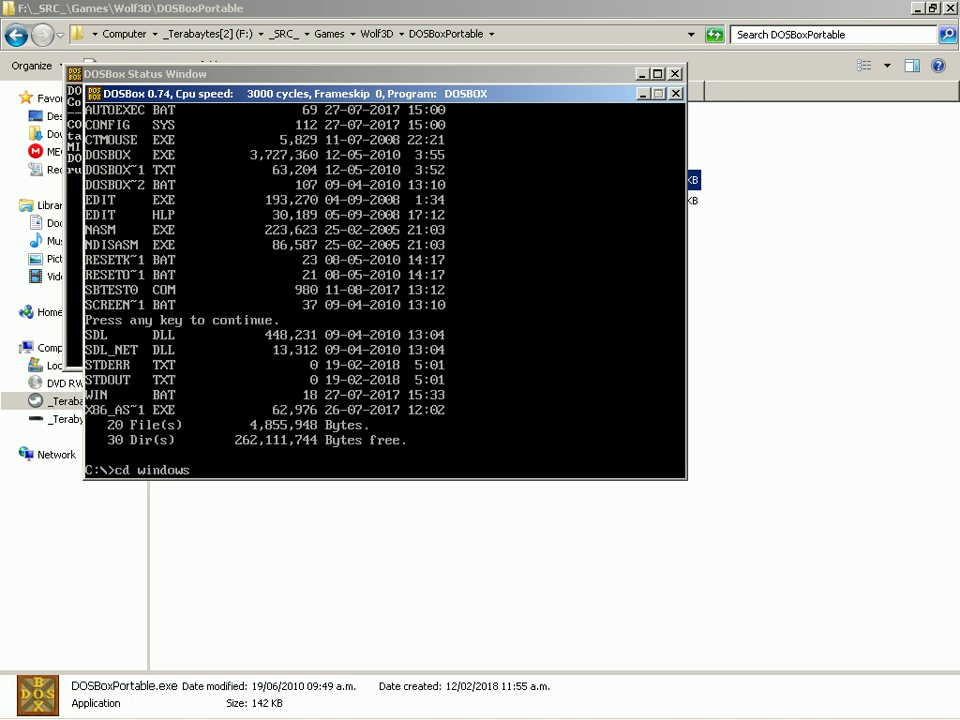
key("Return")
type("dir")
key("Return")
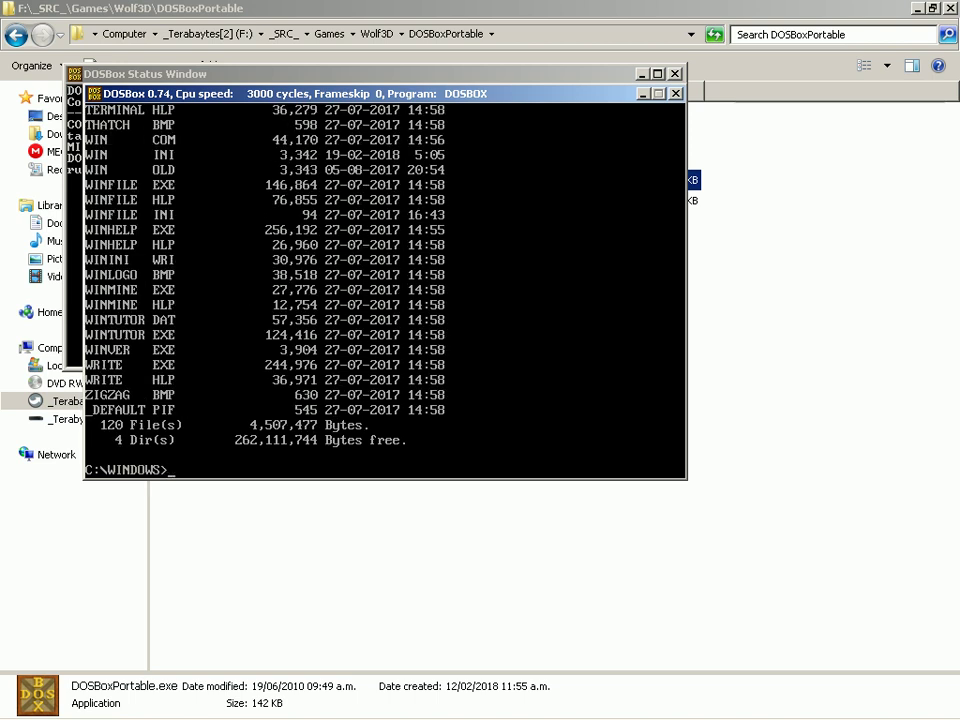
type("share")
key("Return")
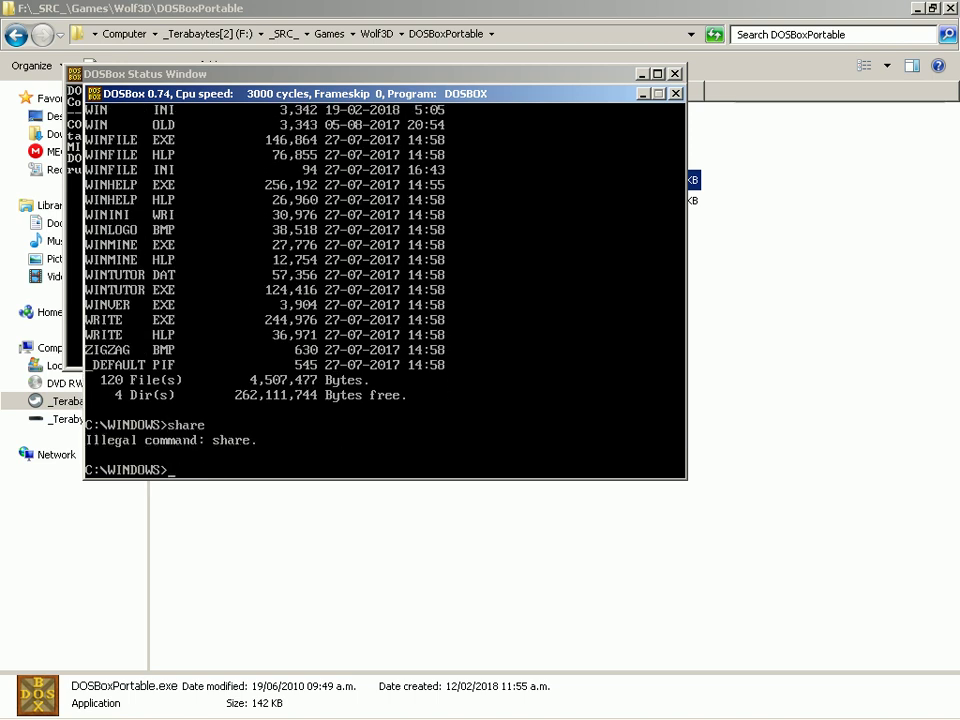
Step: Page through the file listing of C:\WINDOWS to look for the share program
type("dir &")
key("BackSpace")
key("BackSpace")
type("/p")
key("Return")
key("space")
key("space")
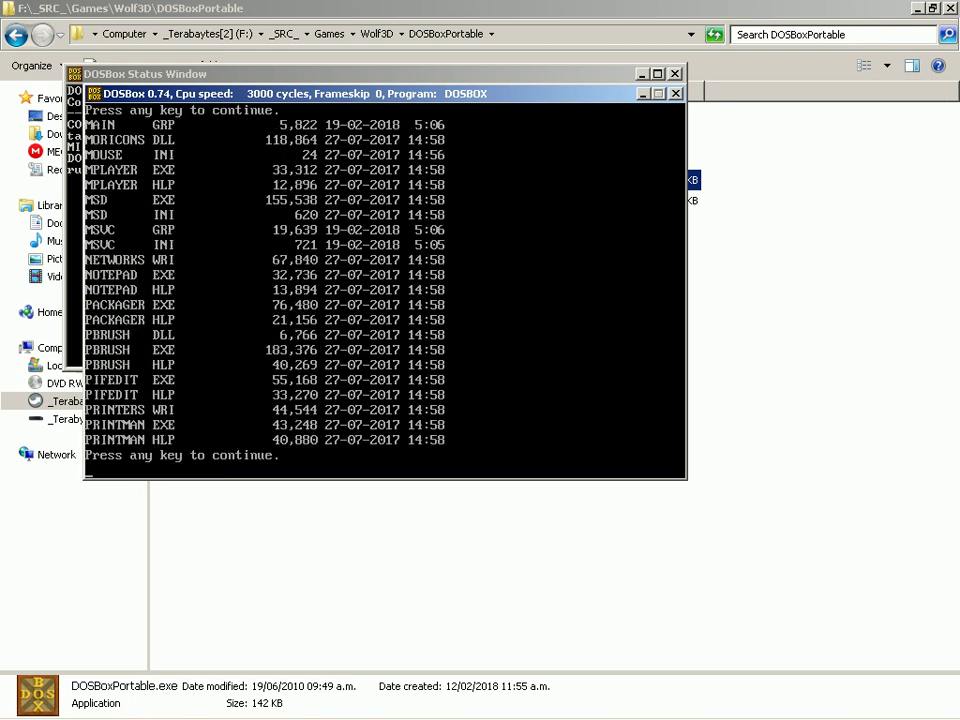
key("space")
key("space")
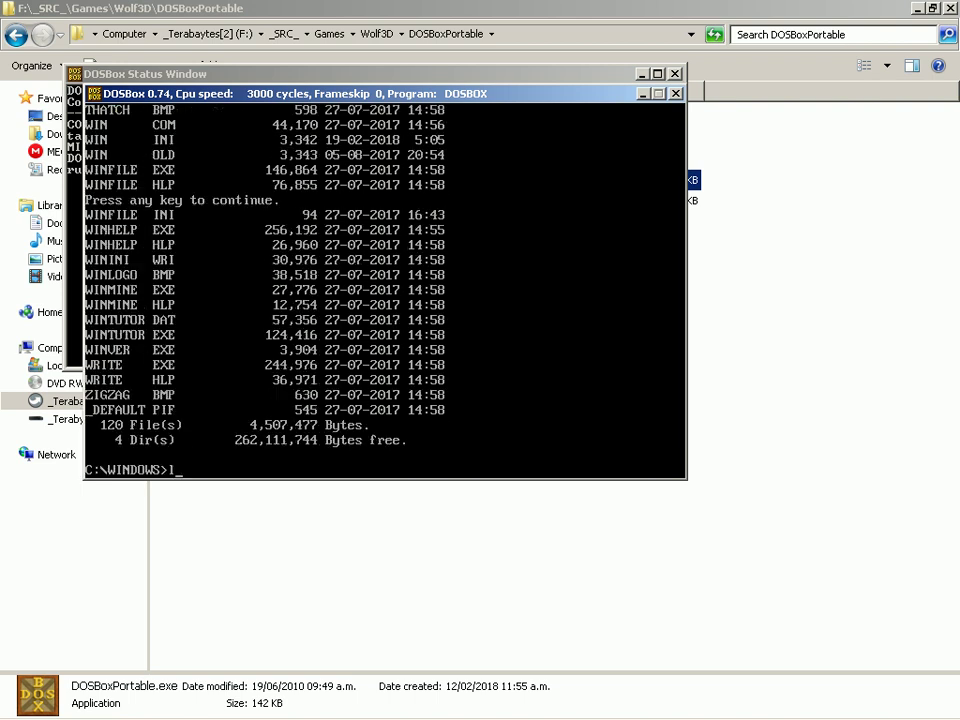
Step: Change to C:\WINDOWS\SYSTEM, page through its file listing and try to run share there
type("cd system")
key("BackSpace")
type("m")
key("Return")
type("dir /p")
key("Return")
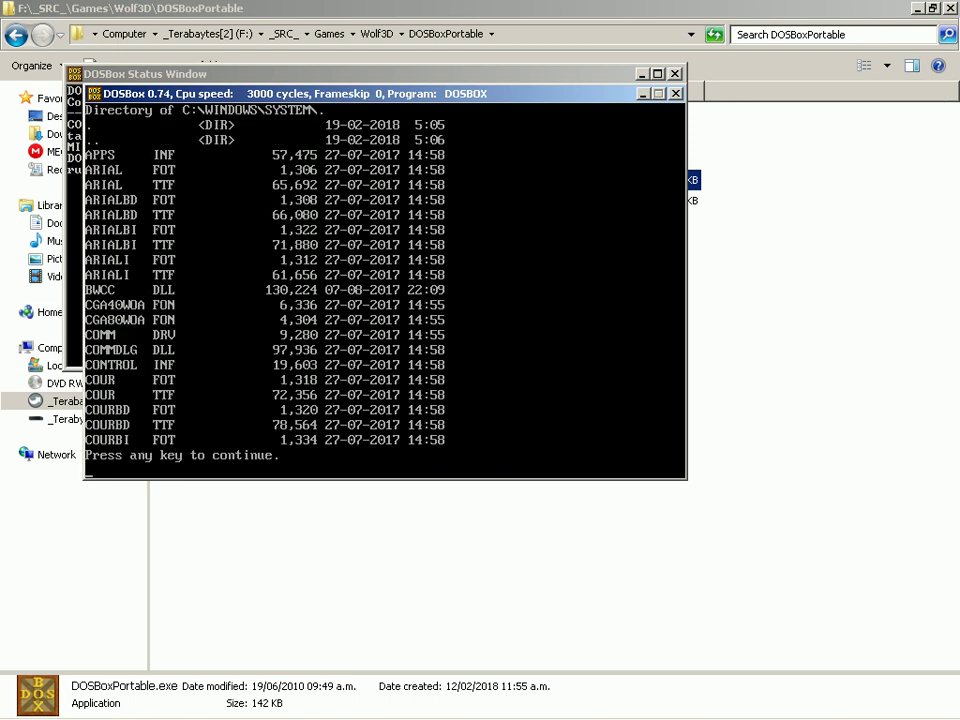
key("space")
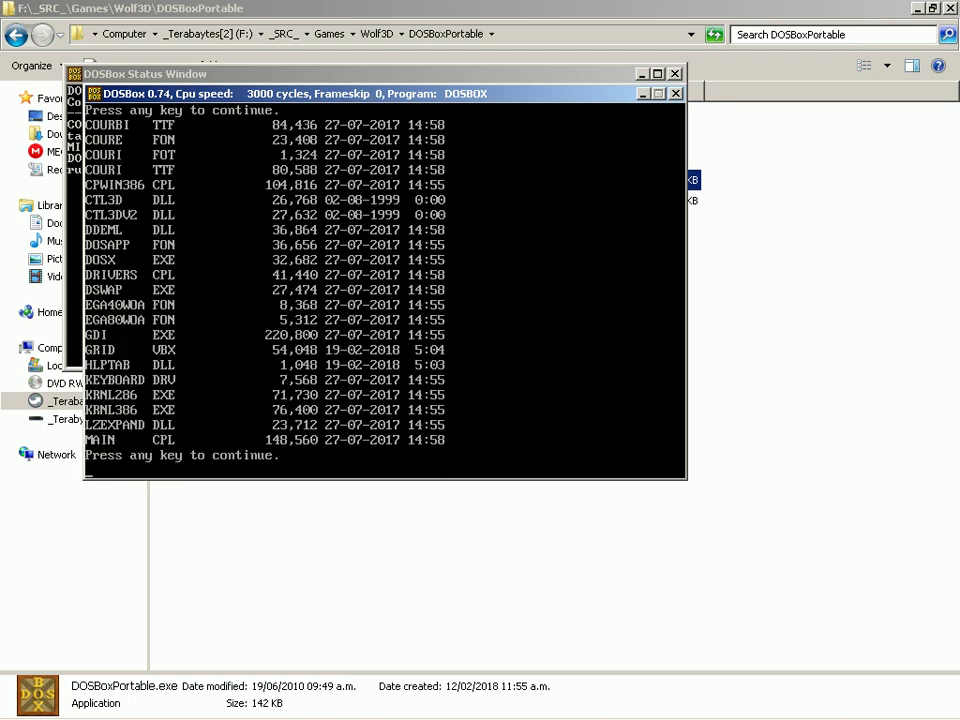
key("space")
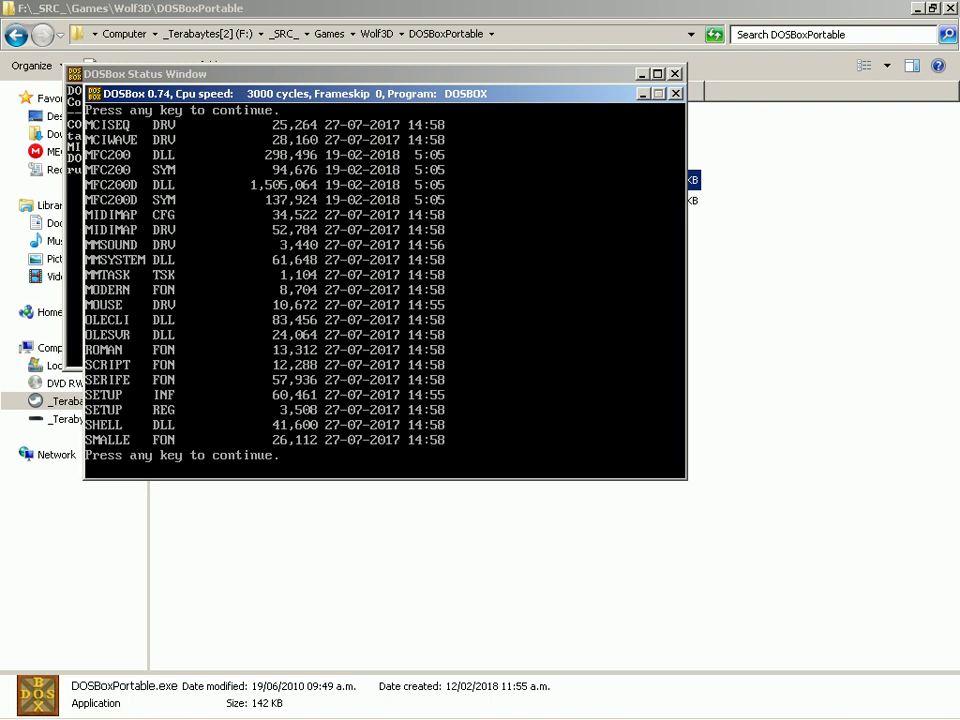
key("space")
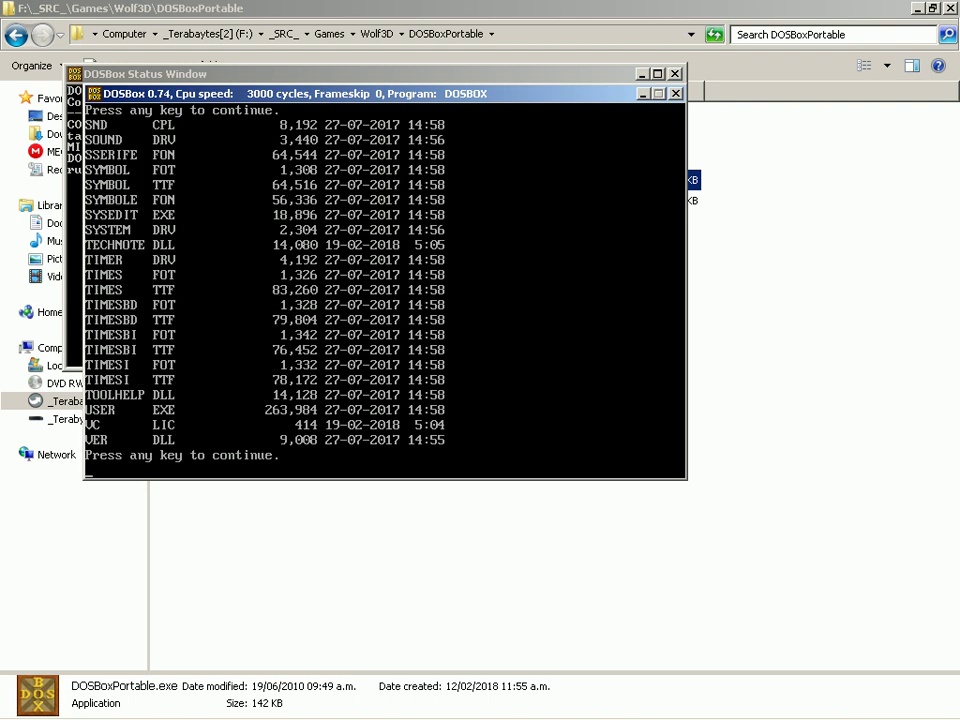
key("space")
type("share")
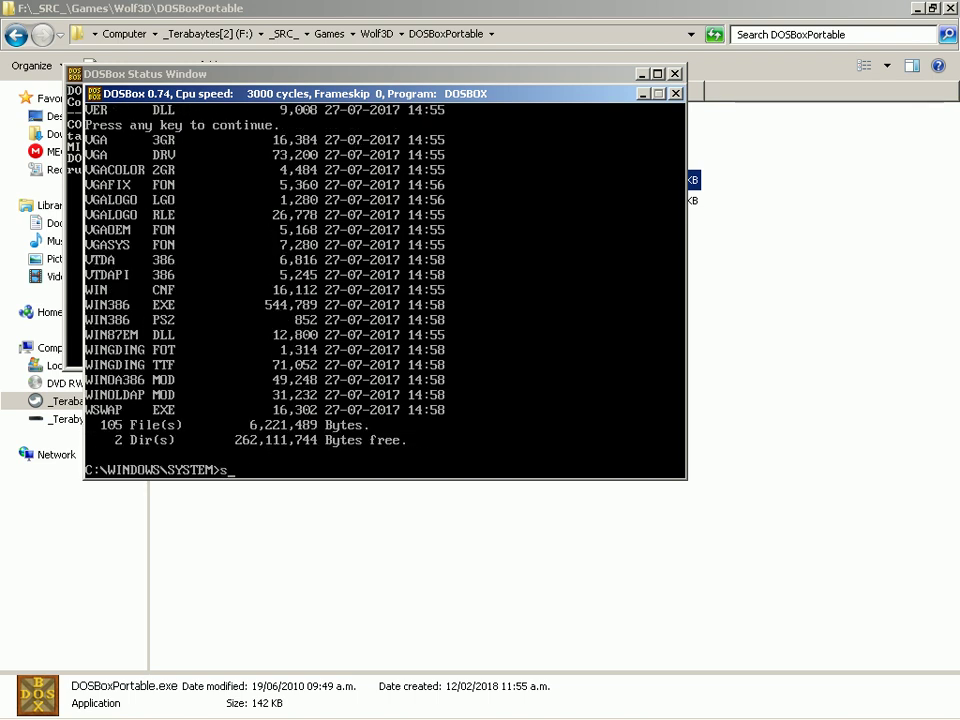
key("Return")
Step: Return to C:\WINDOWS and search it and its subdirectories for share.exe
type("cd..")
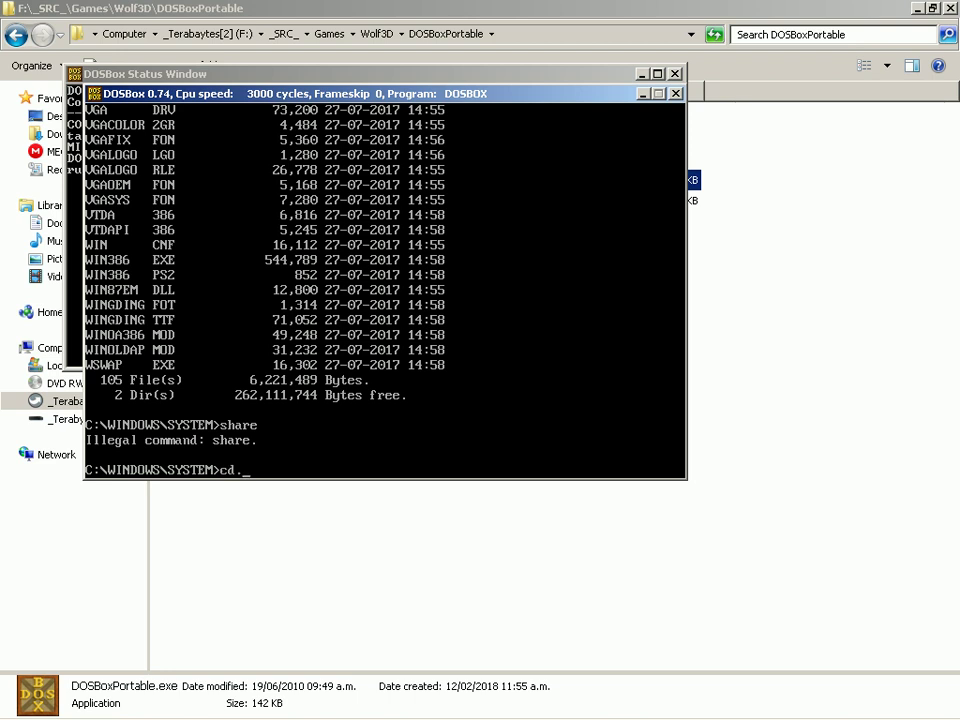
key("Return")
type("dir sh")
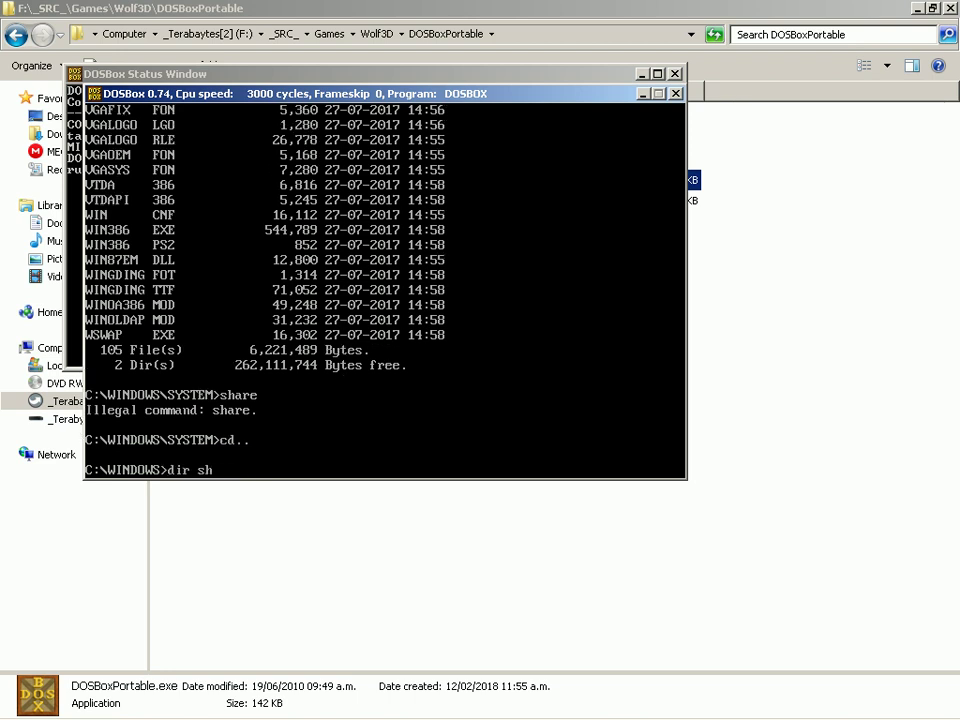
type("are.exe /xs")
key("BackSpace")
key("BackSpace")
type("s")
key("Return")
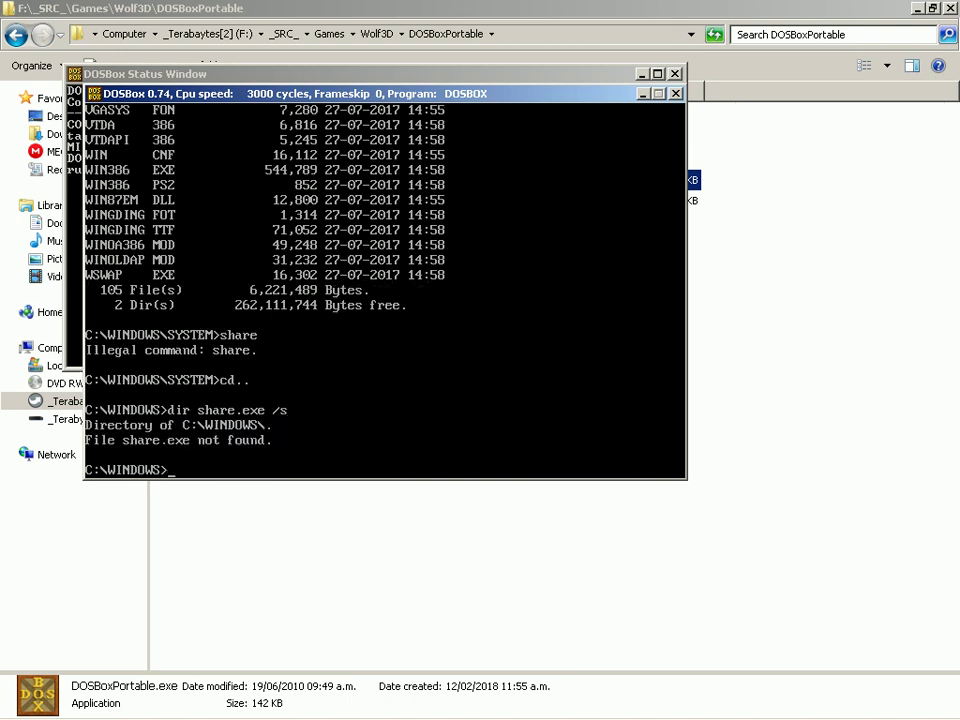
Step: Go back to the C:\ root and start Windows 3.1 with the win command
type("cd..")
key("Return")
type("wo")
type("n")
key("Return")
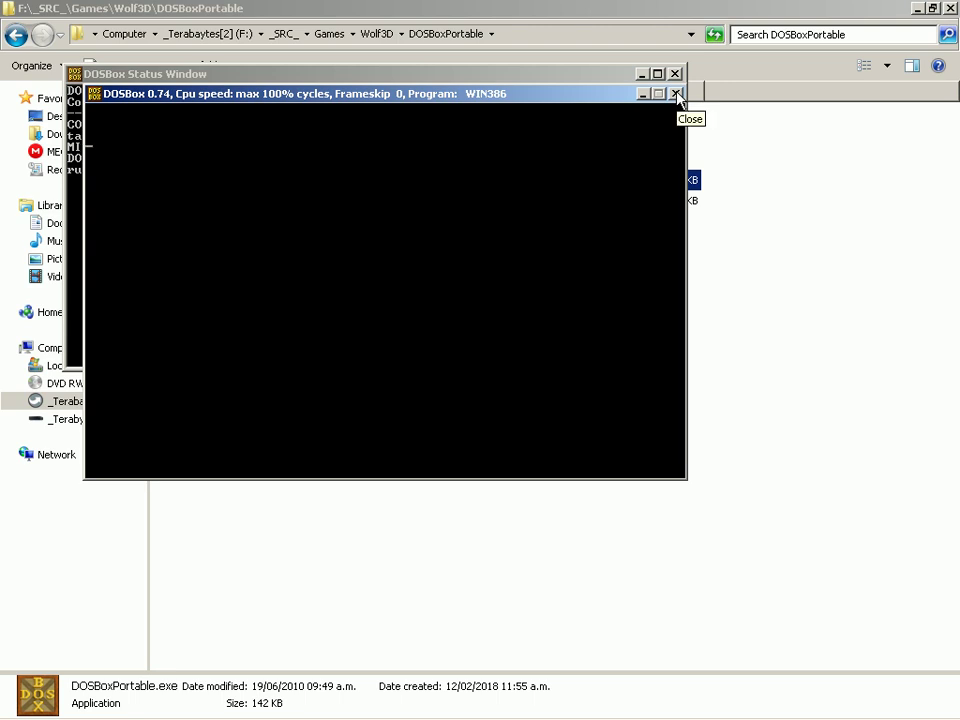
Step: Switch to the web browser with the share.exe search and close the DOSBox window in front of it
key("alt+Tab")
key("alt+Tab")
key("alt+Tab")
key("alt+Tab")
key("alt+Tab")
key("alt+Tab")
key("alt+Tab")
key("alt+Tab")
key("alt+Tab")
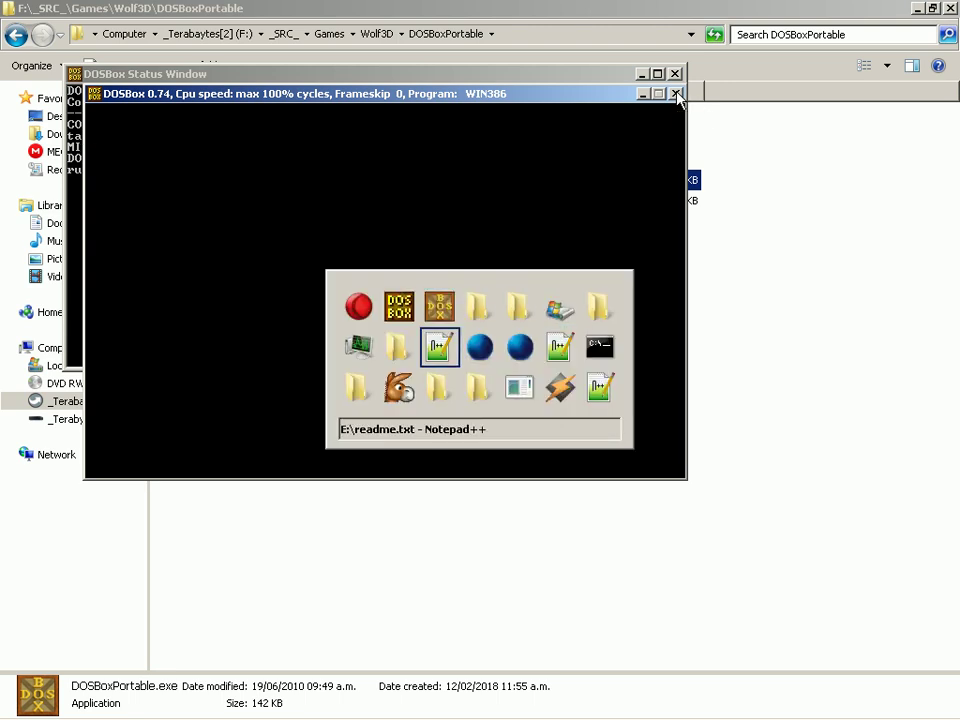
key("alt+Tab")
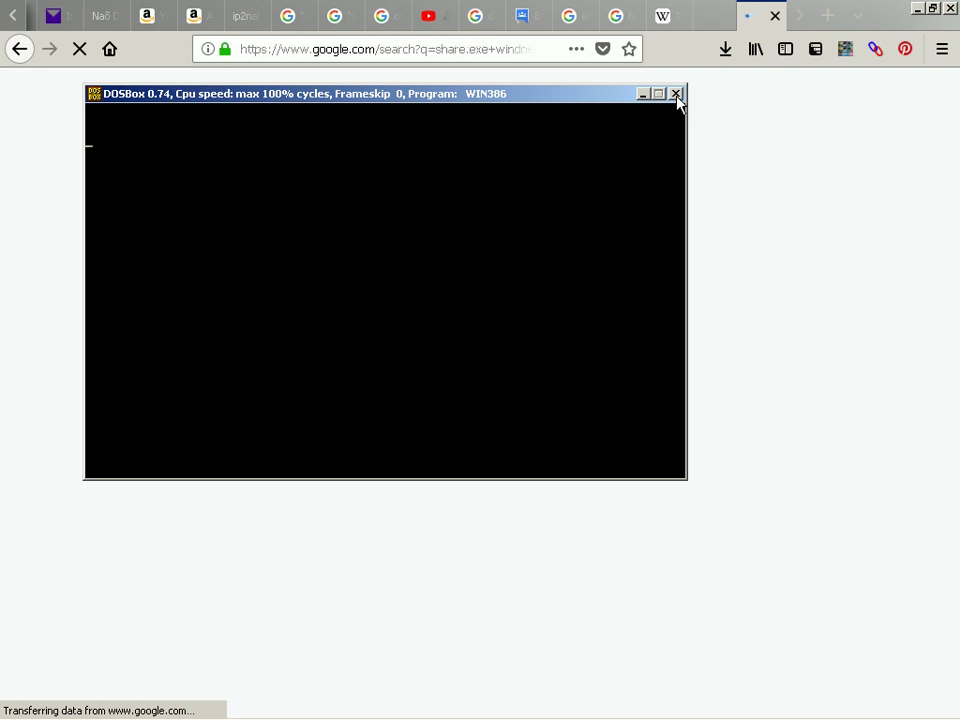
left_click(676, 94)
key("alt+Tab")
key("alt+Tab")
key("alt+Tab")
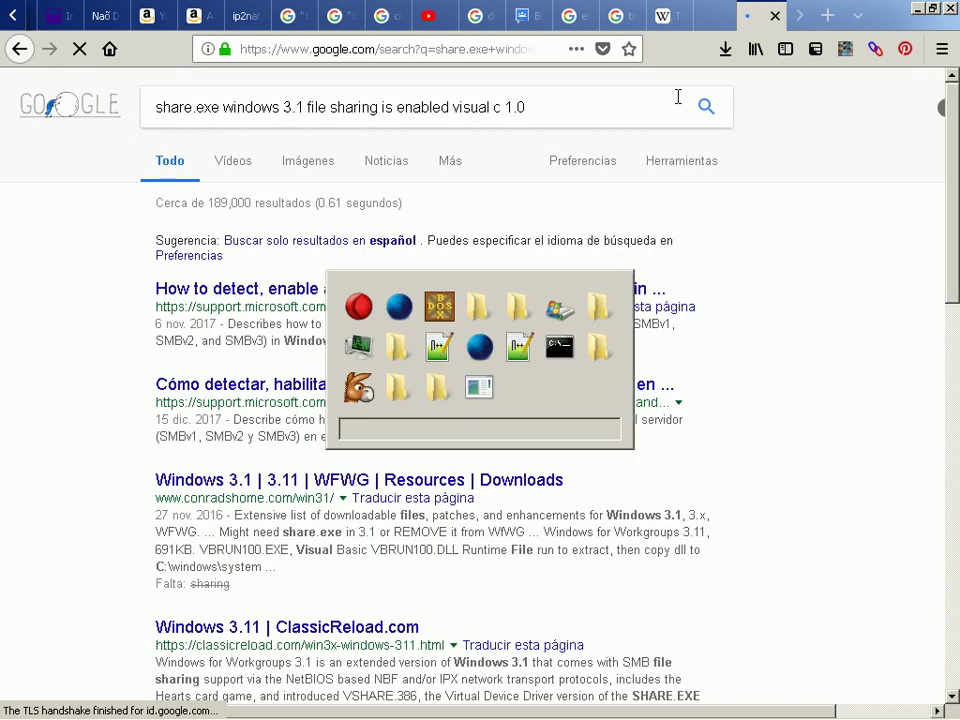
key("Up")
key("Down")
key("alt+Tab")
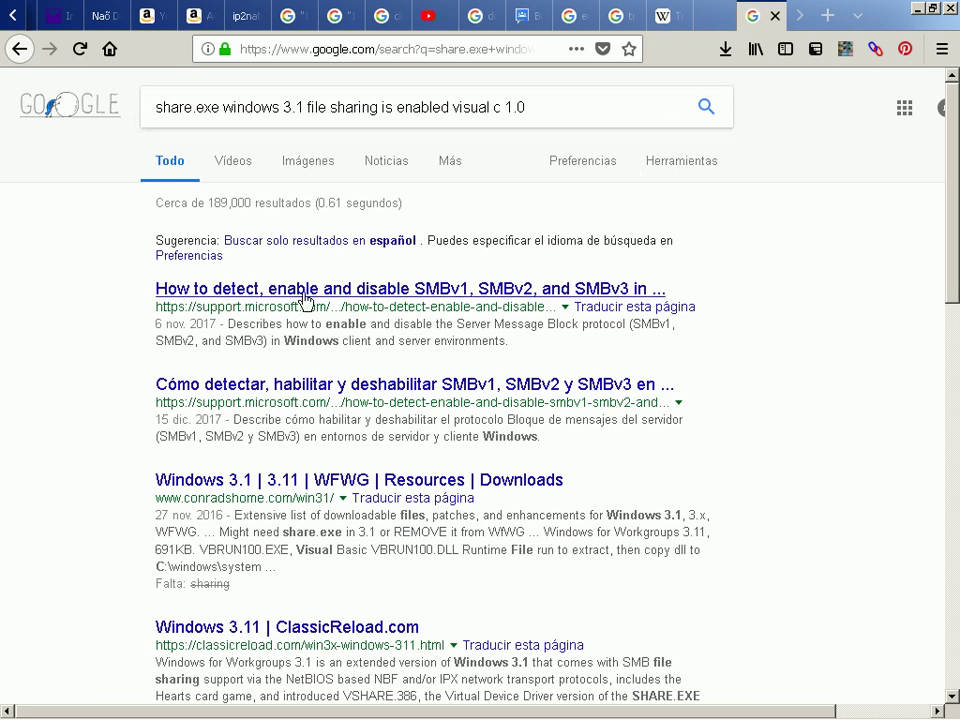
Step: Open the conradshome.com Windows 3.x resources and ClassicReload Windows 3.11 results in new tabs and switch to the resources page
scroll(112, 300, "down", 2)
scroll(112, 302, "down", 1)
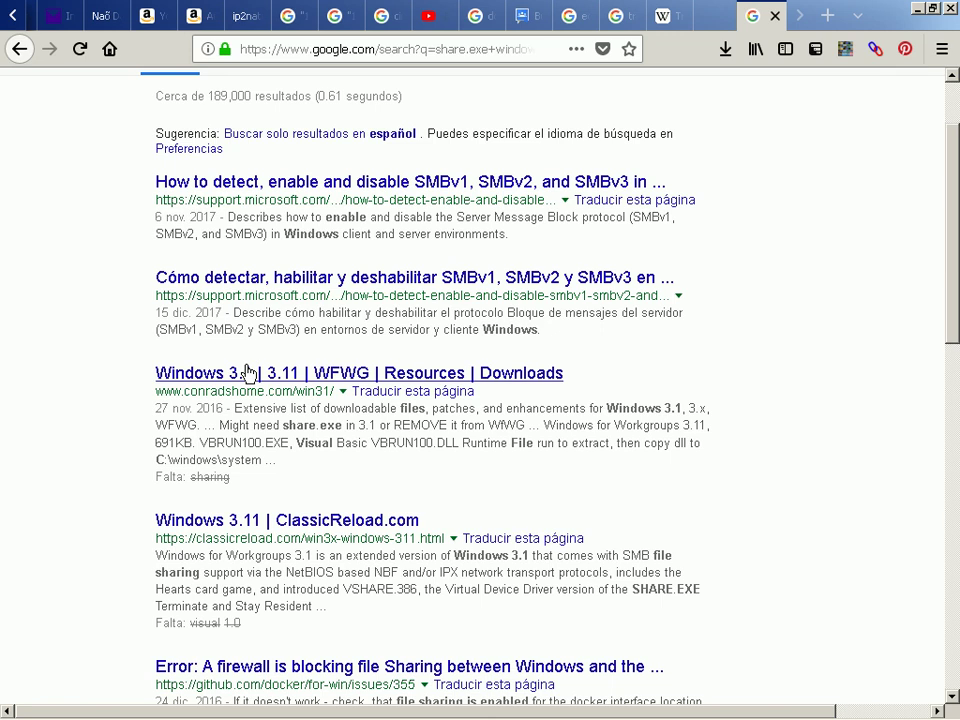
middle_click(248, 372)
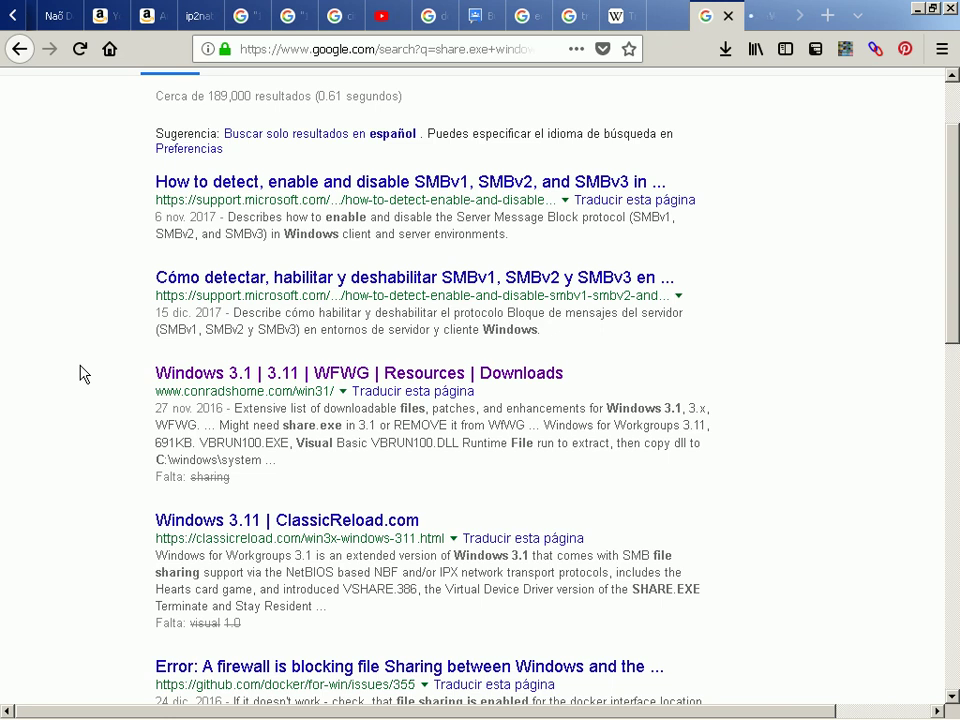
scroll(82, 373, "down", 2)
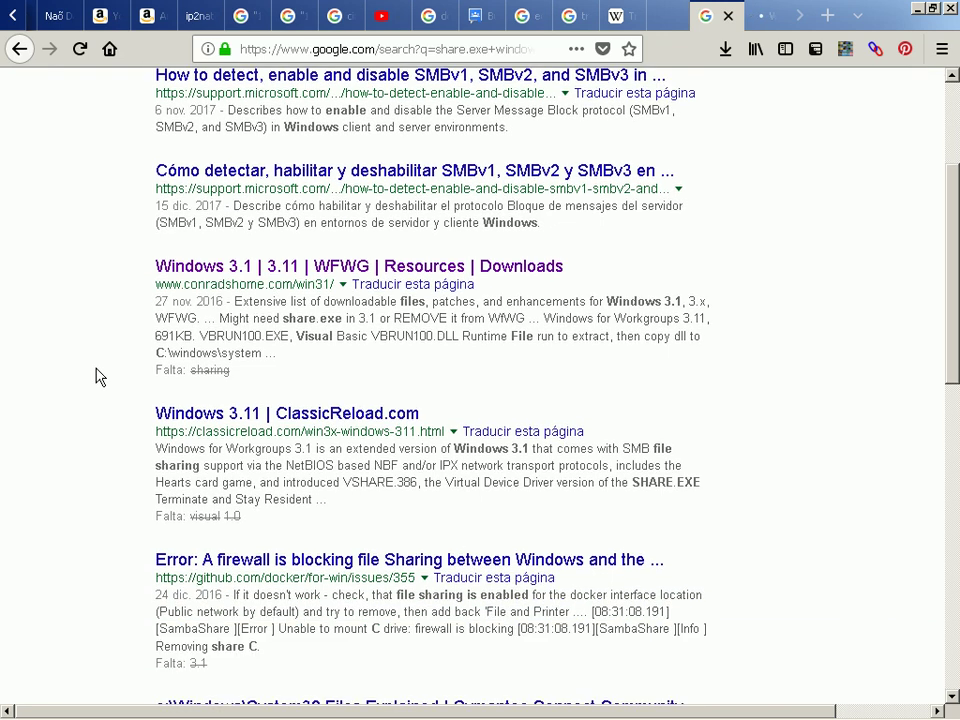
middle_click(236, 416)
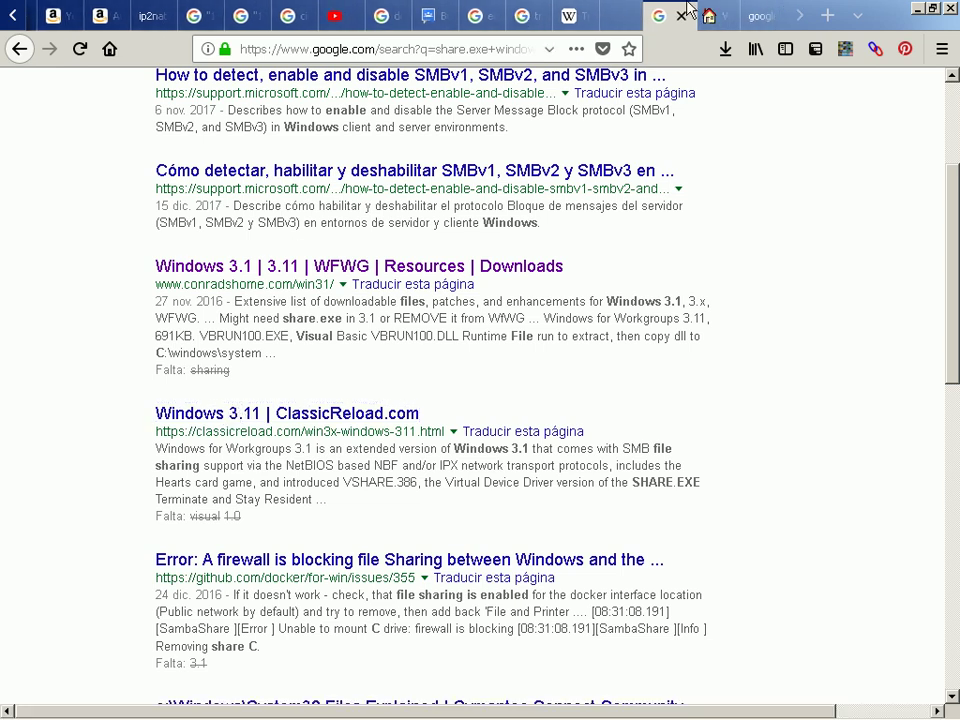
left_click(718, 18)
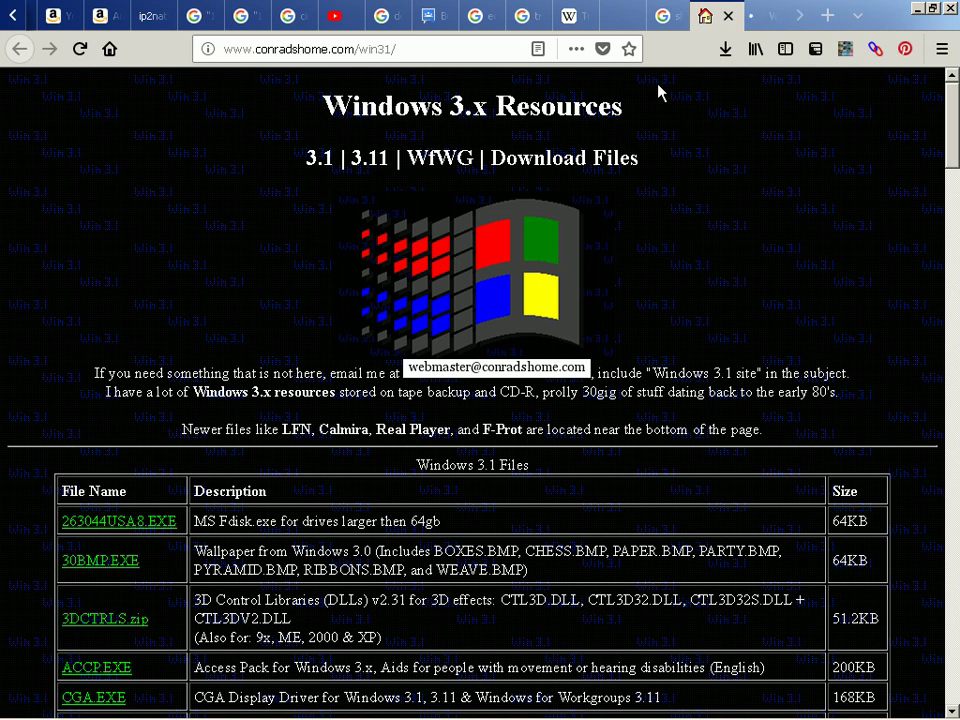
Step: Search the Windows 3.x resources page for share.exe and go through the matches
key("ctrl+f")
type("share.exe")
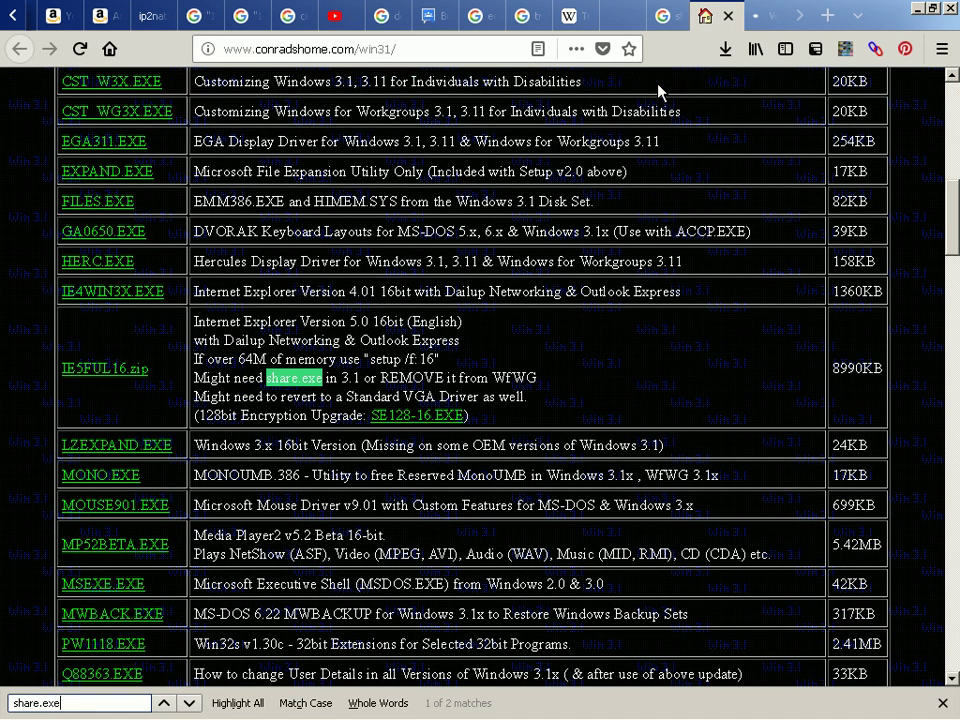
key("Return")
key("Return")
key("Return")
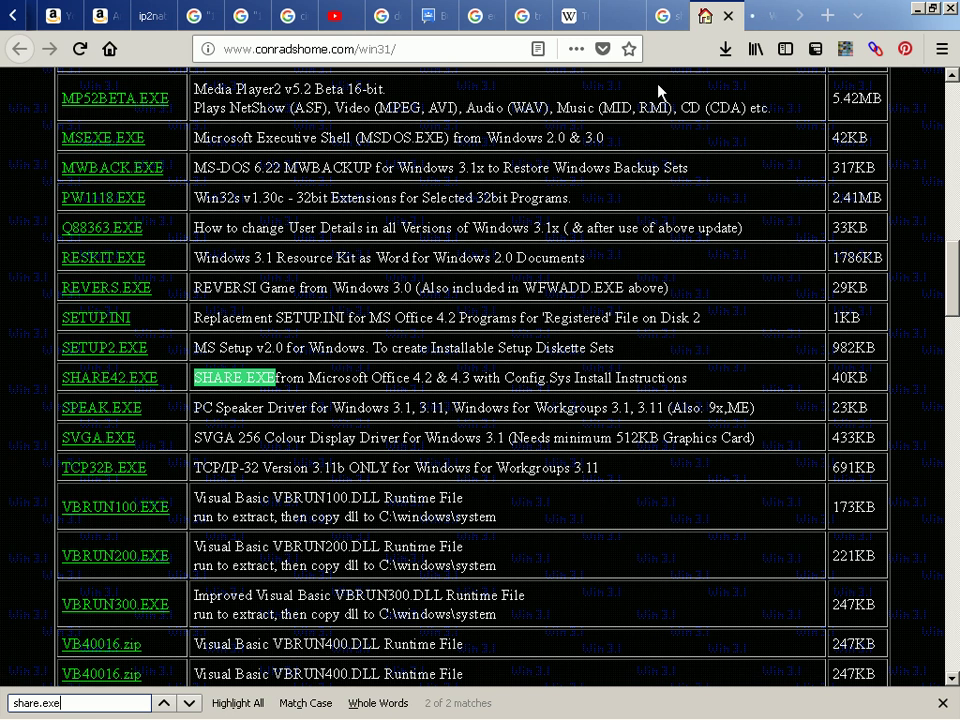
key("Return")
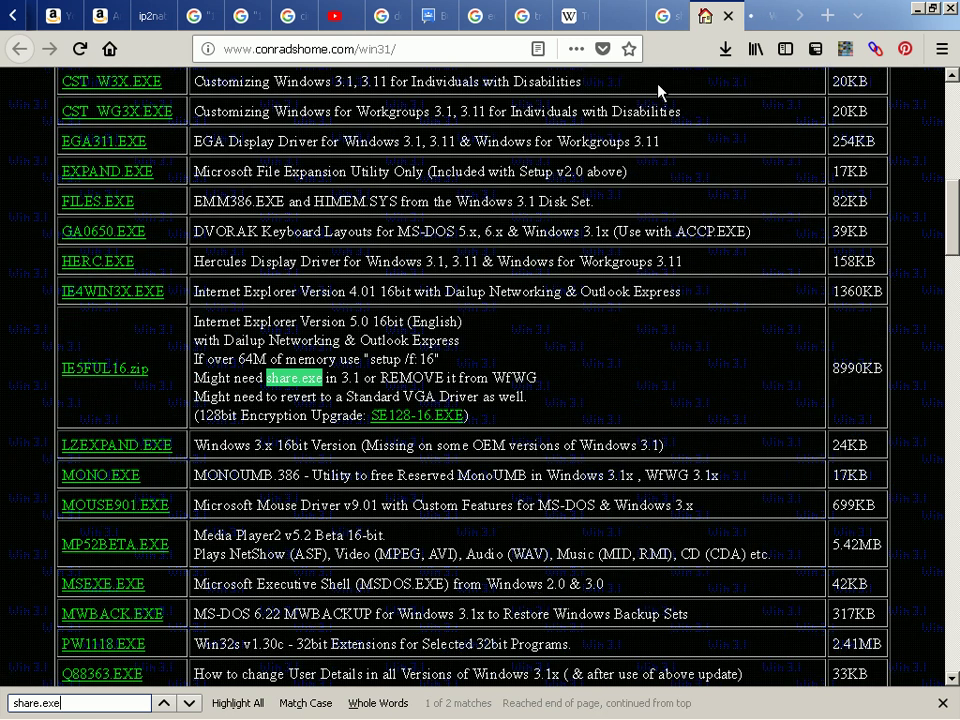
key("Return")
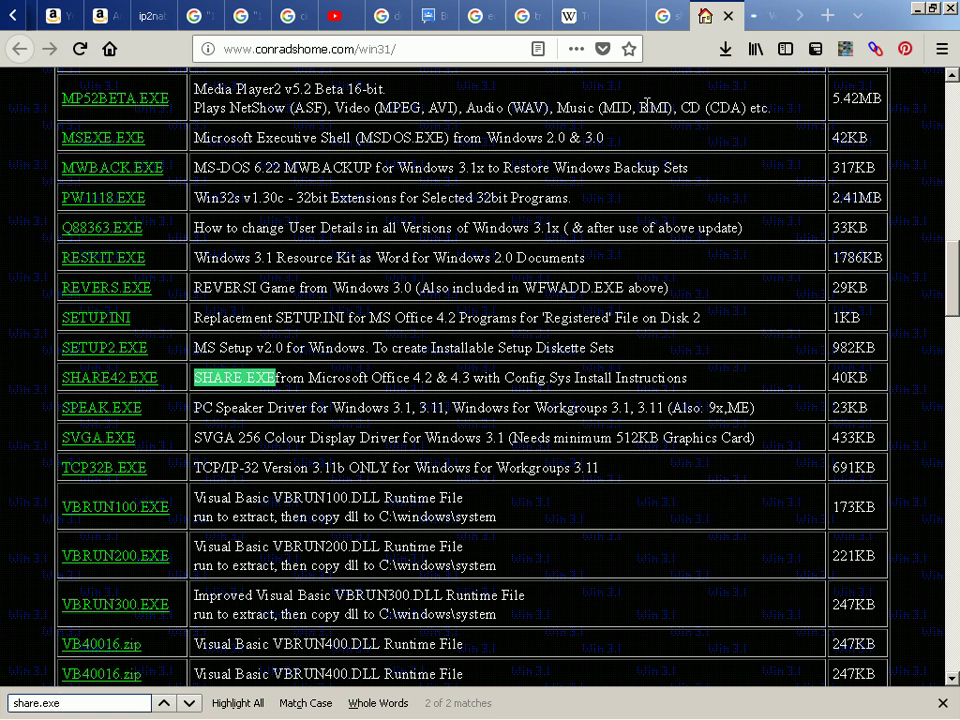
left_click(194, 389)
key("Escape")
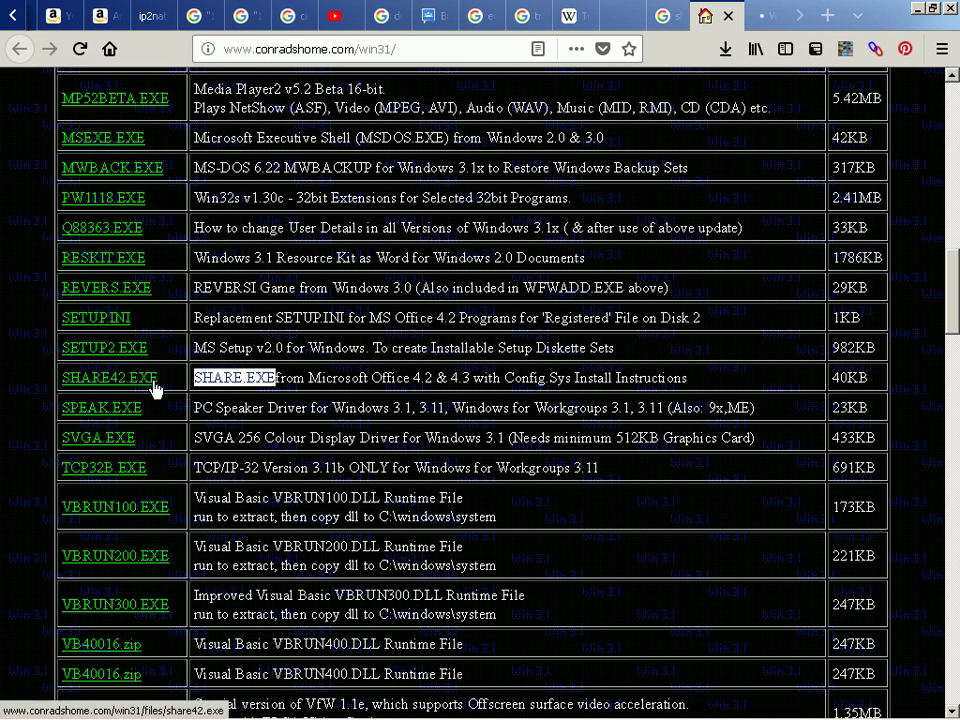
left_click(155, 388)
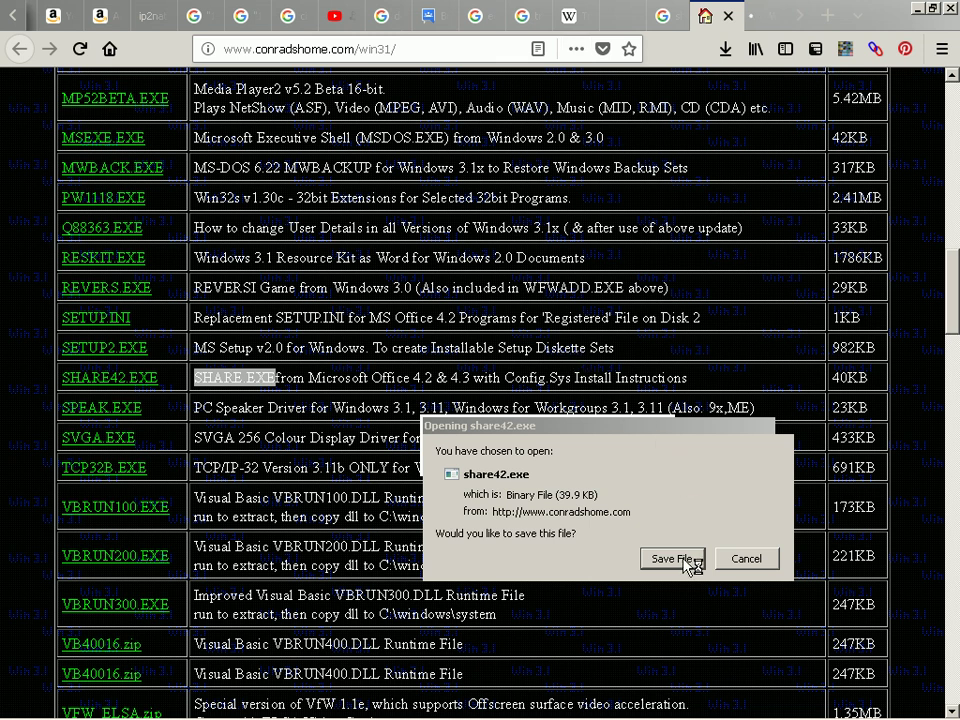
left_click(737, 561)
left_click(741, 560)
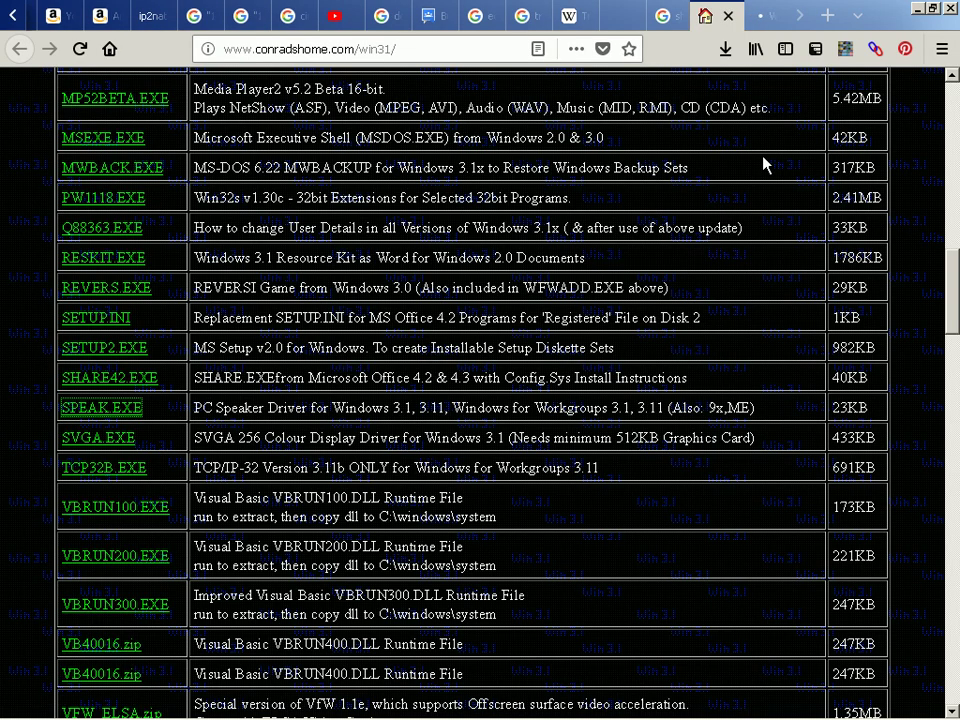
Step: Switch to the ClassicReload Windows 3.11 page and search it for share.exe
key("ctrl+Tab")
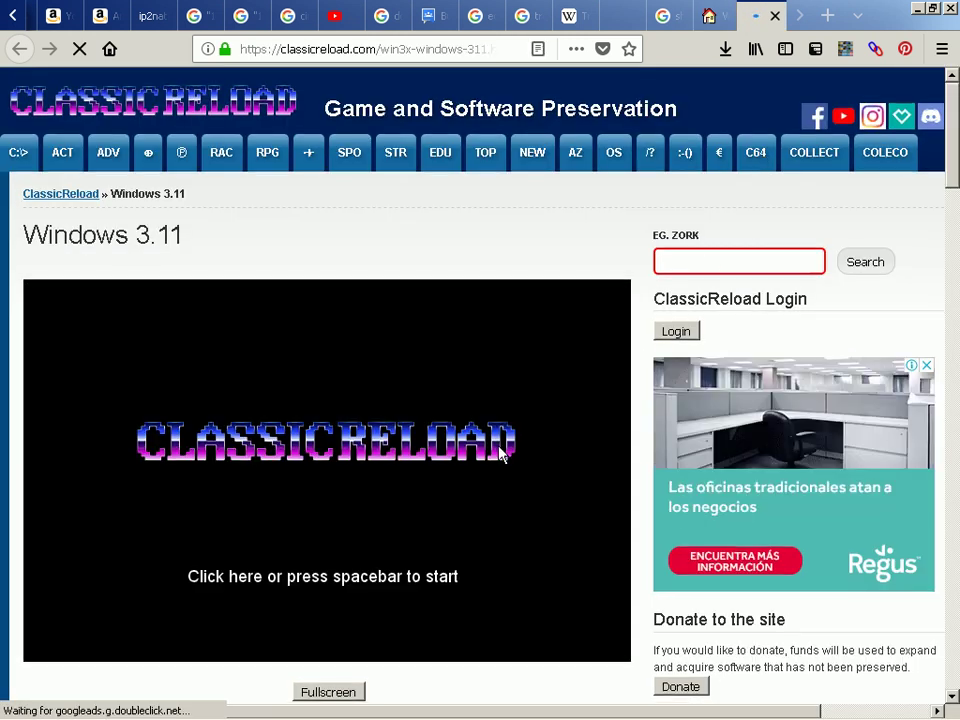
scroll(500, 454, "down", 2)
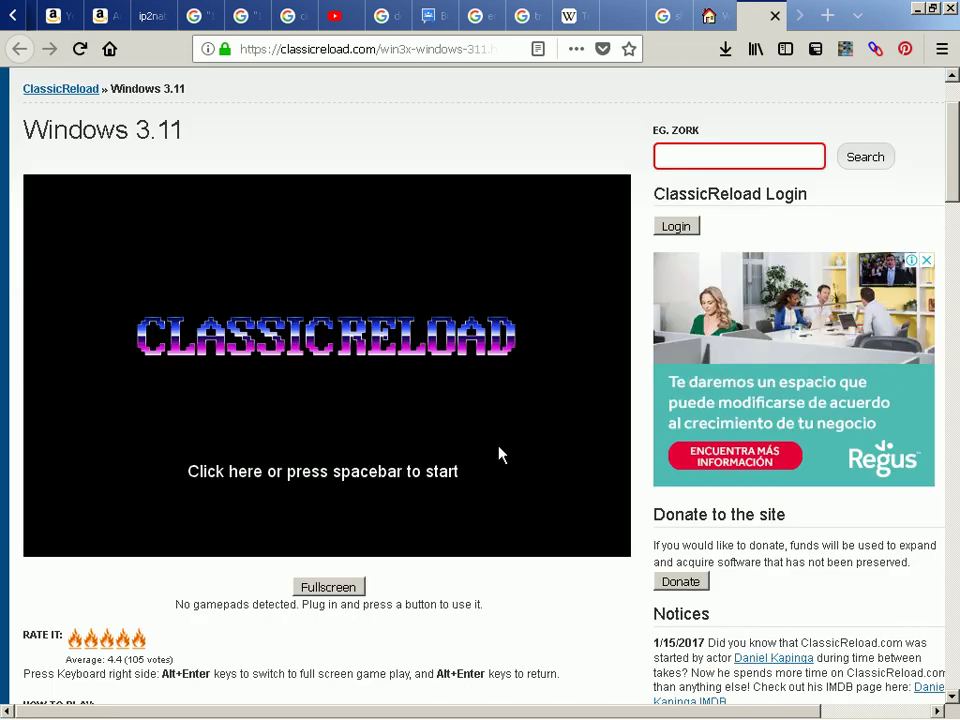
left_click(500, 454)
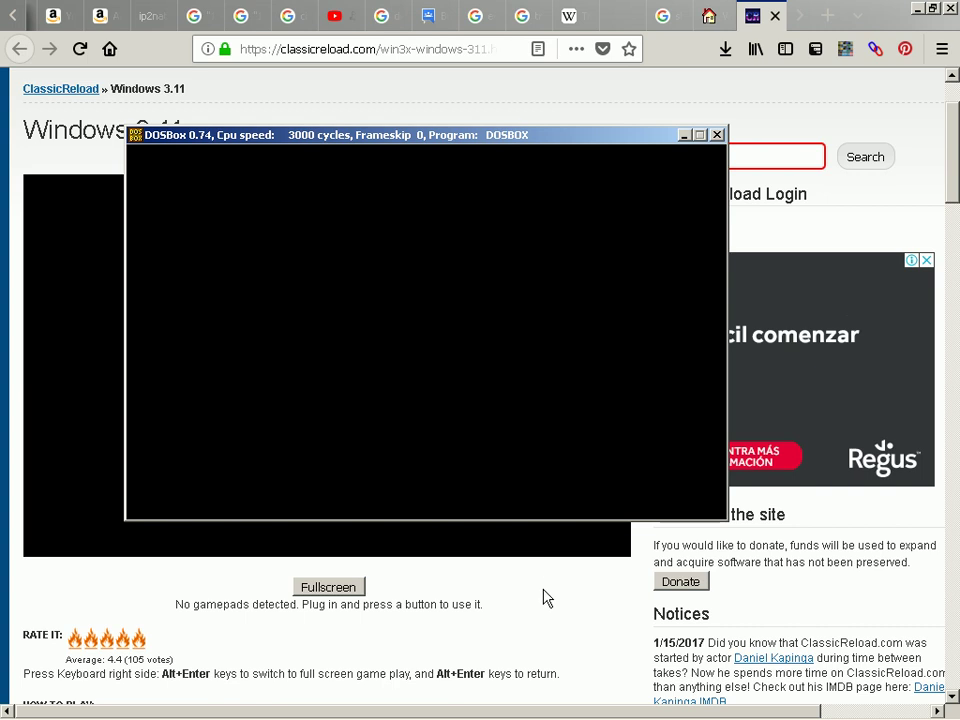
scroll(547, 598, "down", 5)
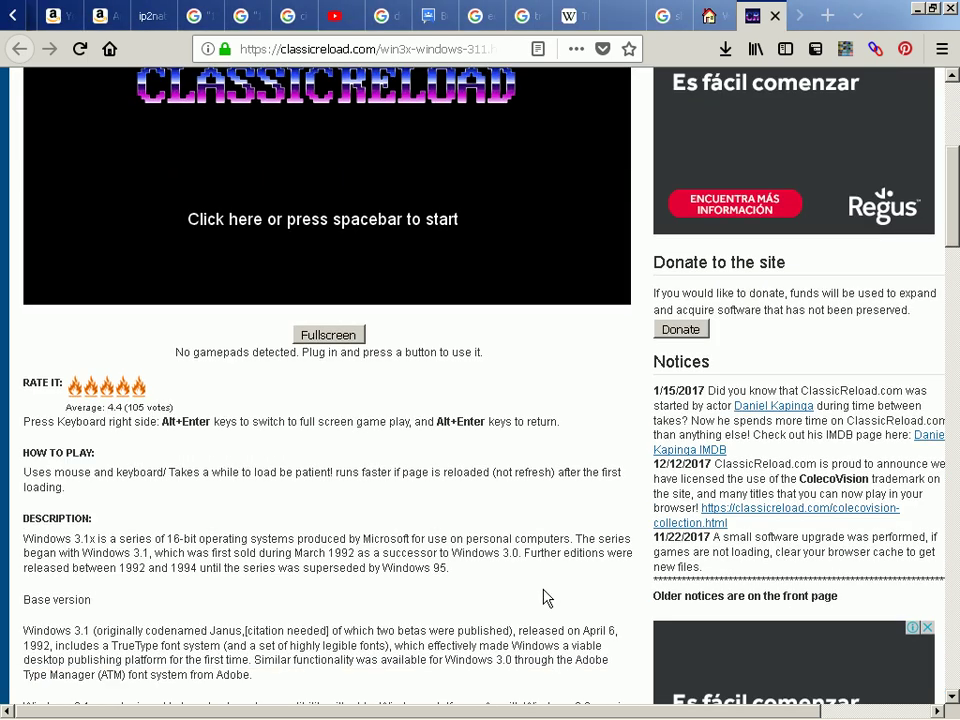
key("ctrl+f")
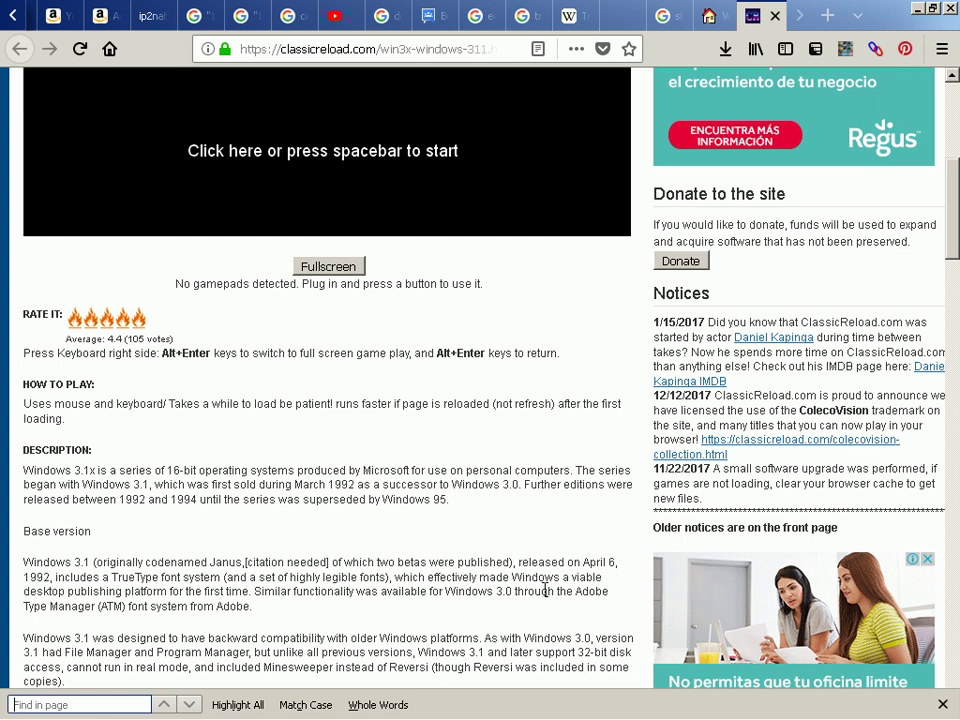
type("share.exe")
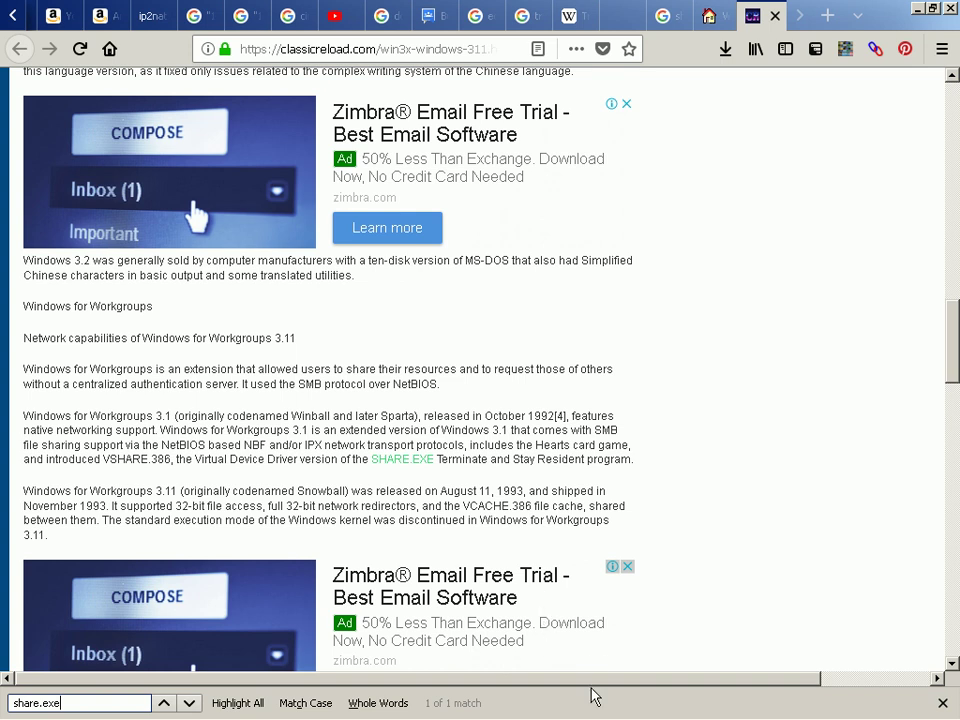
type("share.ex")
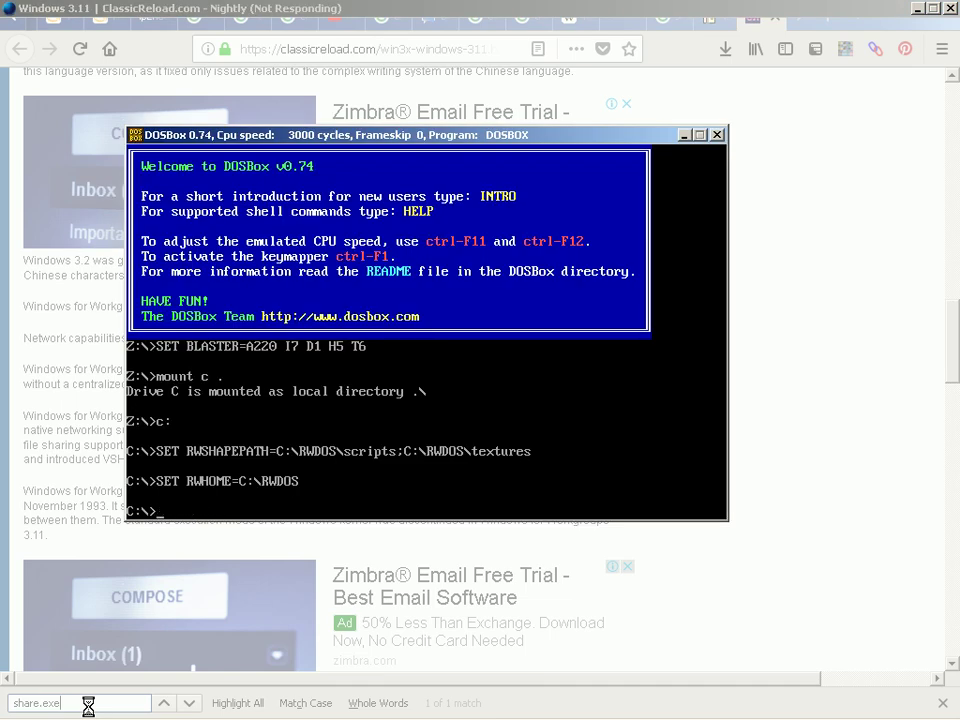
Step: Switch to DOSBox, start Windows 3.1 with the win command and launch the Visual C++ workbench from its program group
type("win")
key("Return")
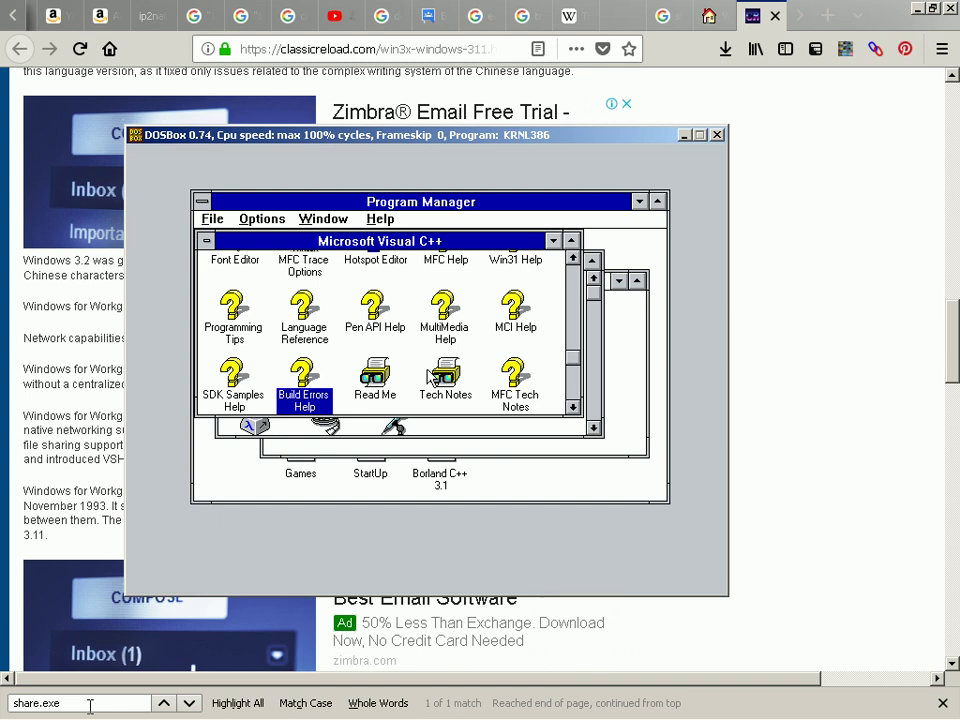
key("Home")
key("Return")
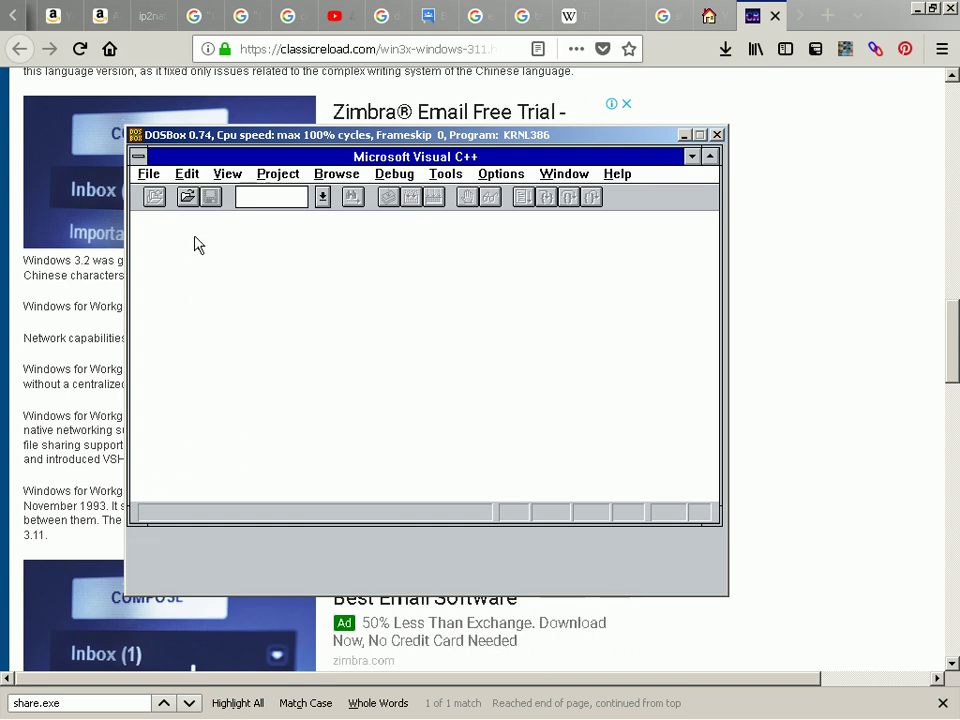
Step: Bring up the dialog for opening an existing project in Visual C++
left_click(149, 174)
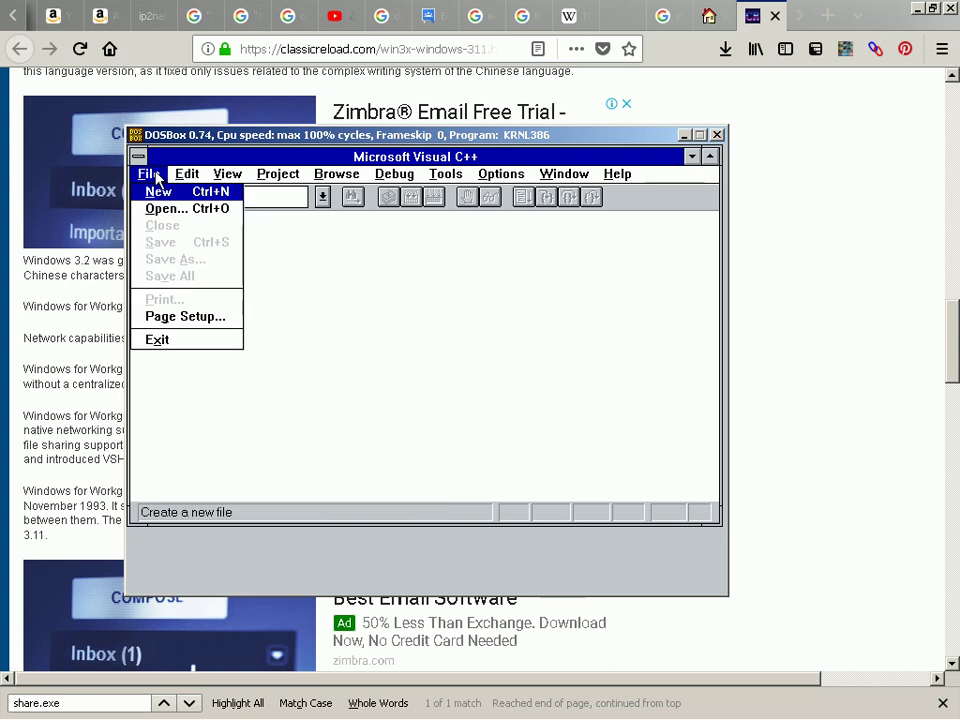
key("Right")
key("Up")
key("Left")
key("Up")
key("Right")
key("Right")
key("Right")
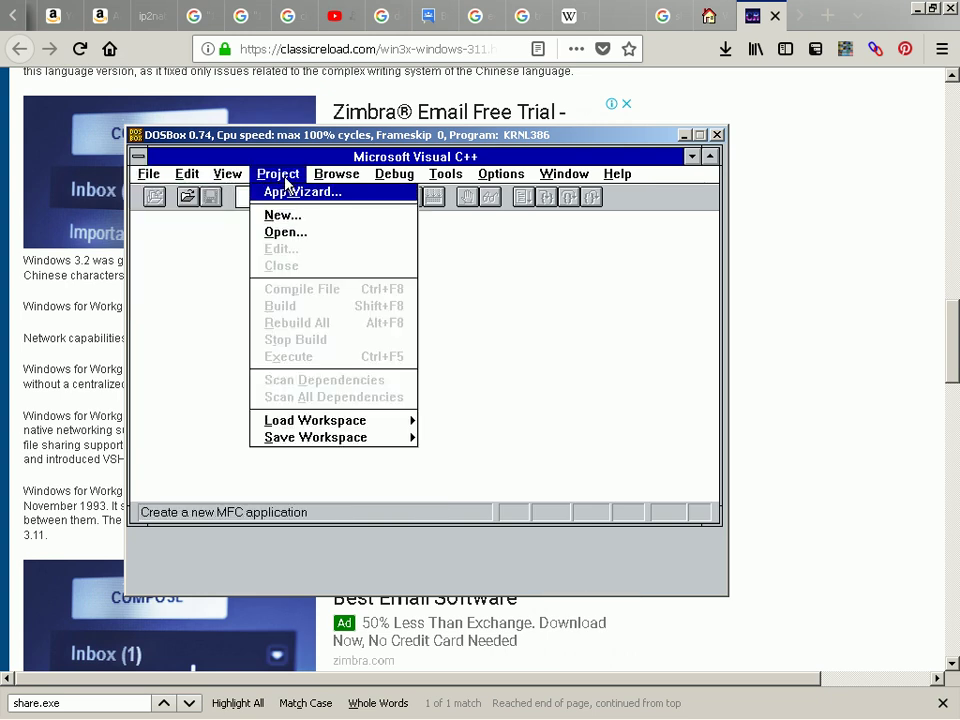
left_click(286, 233)
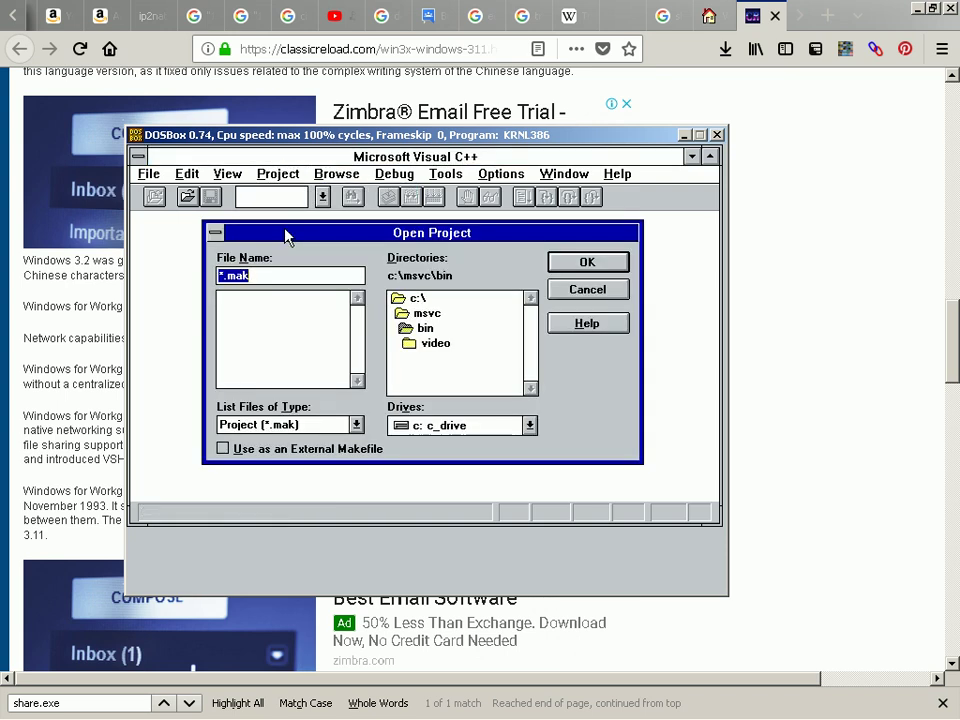
Step: Go to the C:\ root directory and select the learnvc folder in its directory list
double_click(420, 300)
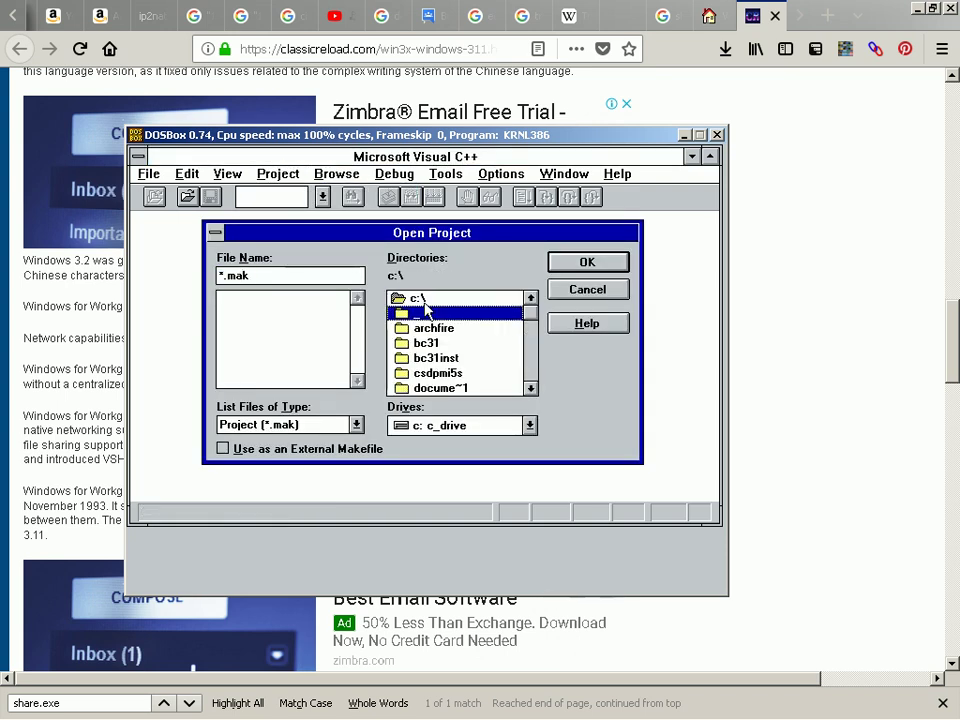
key("Down")
key("Down")
key("Down")
key("Down")
key("Down")
key("Down")
key("Down")
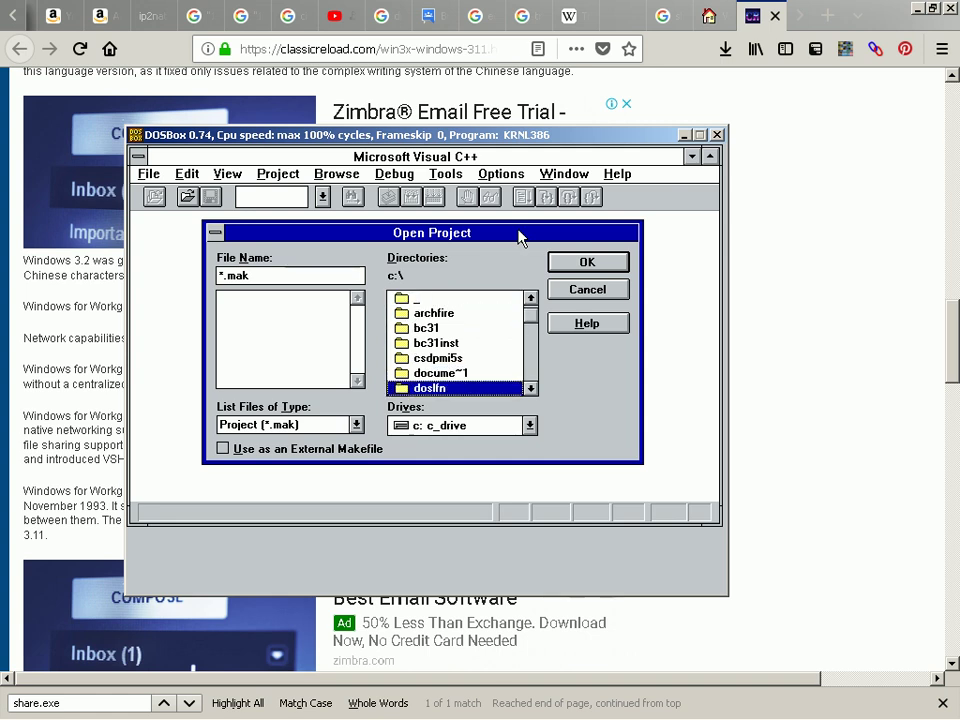
key("Down")
key("Down")
key("Down")
key("Down")
key("Down")
key("Down")
key("Down")
key("Down")
key("Down")
key("Down")
key("Down")
key("Down")
key("Down")
key("Down")
key("Down")
key("Down")
key("Down")
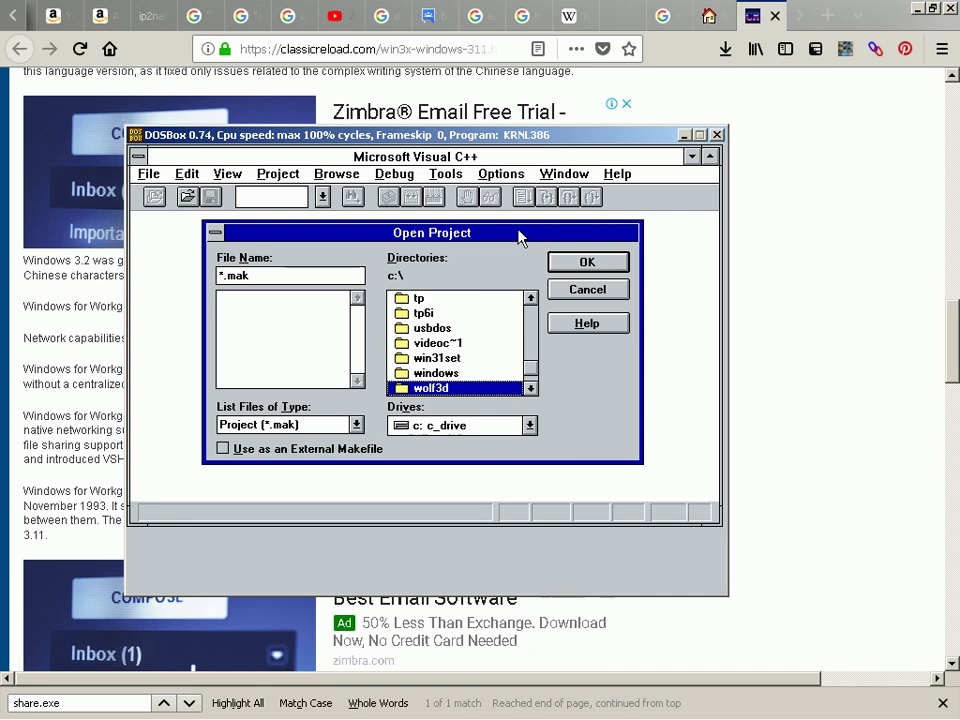
key("Up")
key("Up")
key("Up")
key("Up")
key("Up")
key("Up")
key("Up")
key("Up")
key("Up")
key("Up")
key("Up")
key("Up")
key("Up")
key("Up")
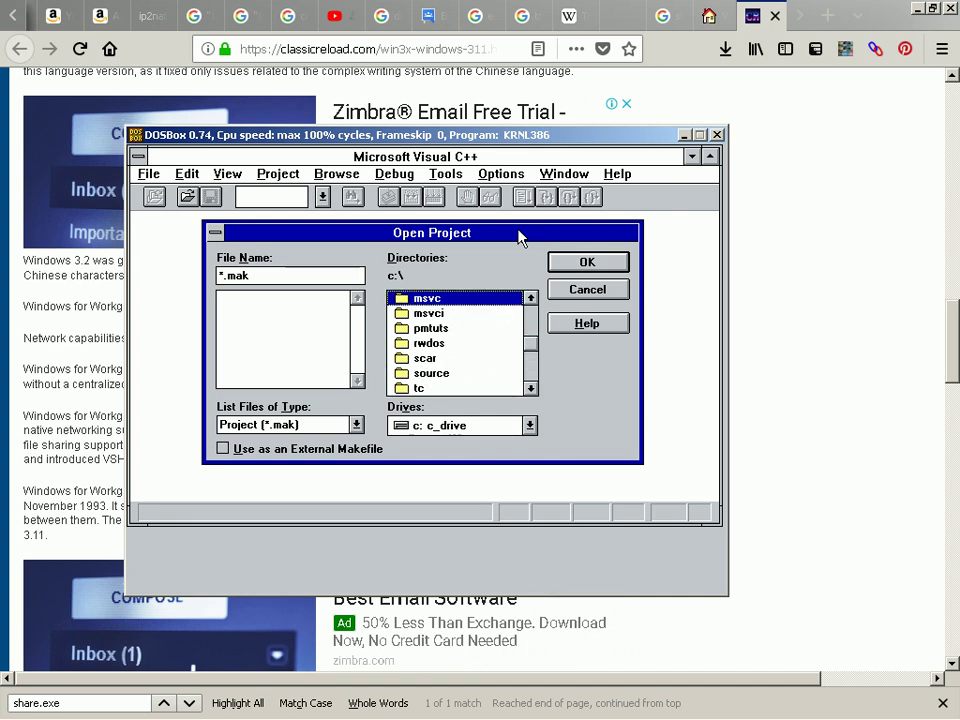
key("Down")
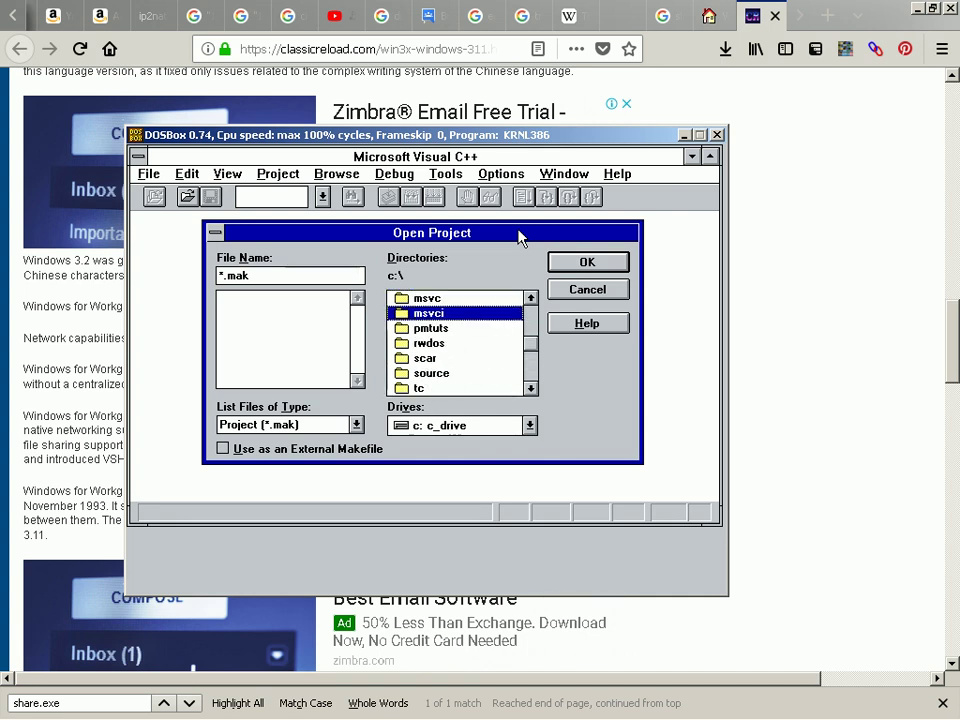
key("Up")
key("Up")
key("Up")
key("Down")
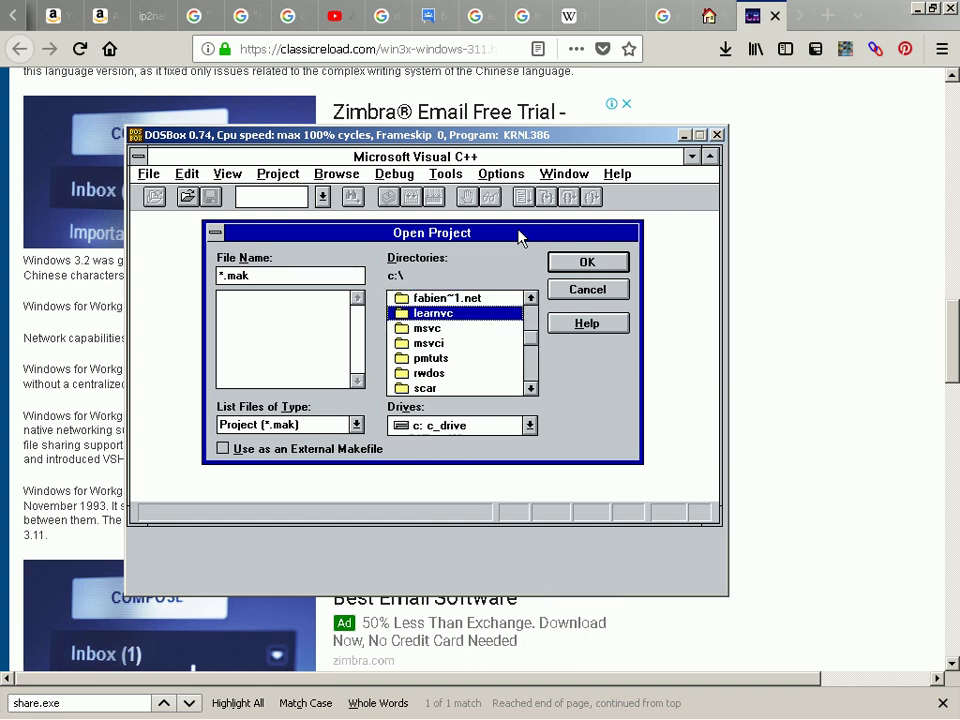
Step: Go into learnvc\chap02\hello and open the hello.mak project
key("Return")
key("Down")
key("Return")
key("Up")
key("Down")
key("Down")
key("Return")
key("Tab")
key("Tab")
key("Tab")
key("Tab")
key("Tab")
key("Tab")
key("Tab")
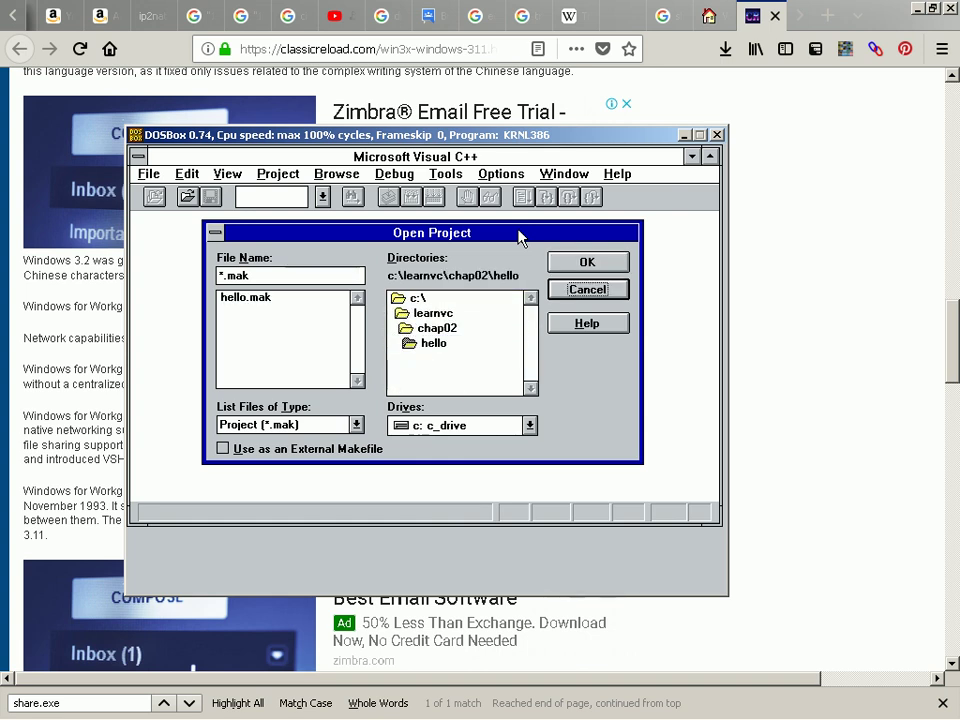
key("Down")
key("Return")
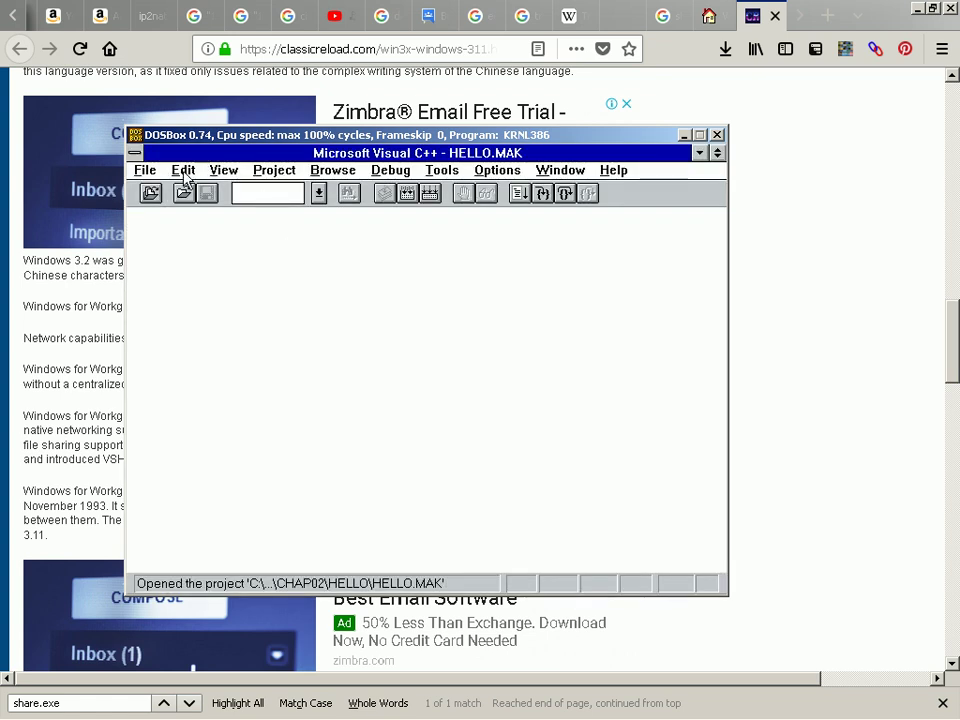
left_click(388, 170)
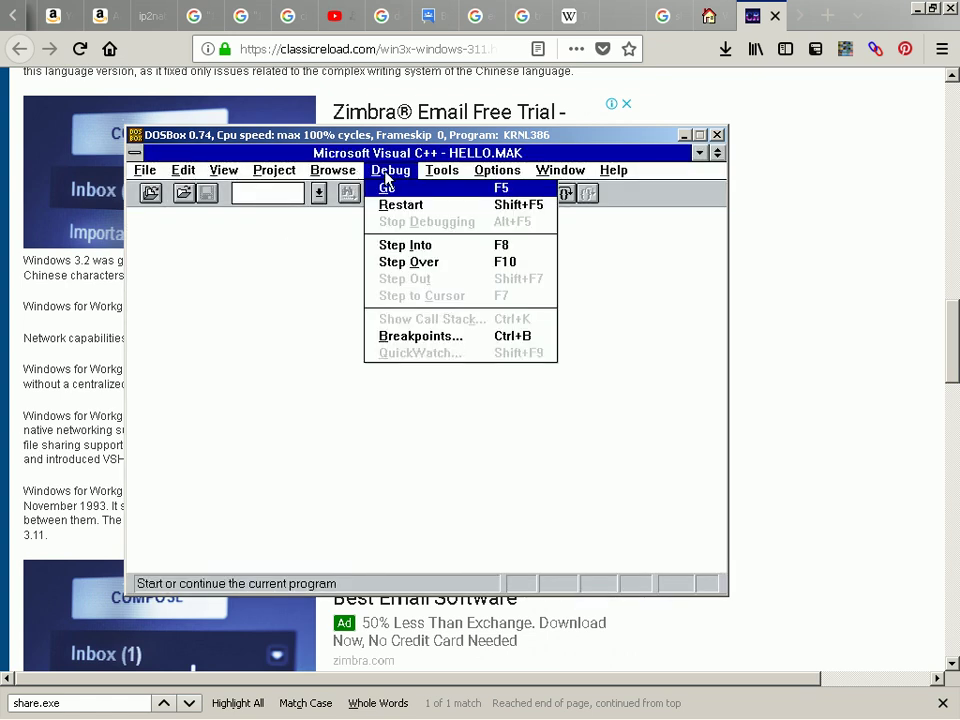
key("Right")
key("Left")
key("Up")
key("Up")
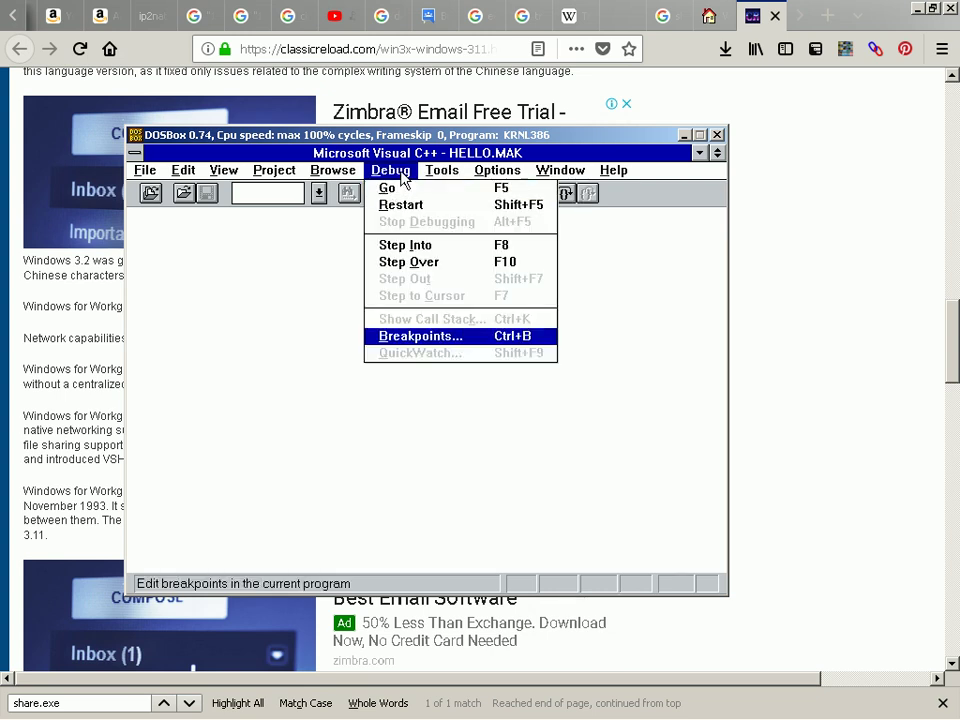
Step: Try to execute HELLO.EXE from the open project, agreeing to have it built first
mouse_move(260, 172)
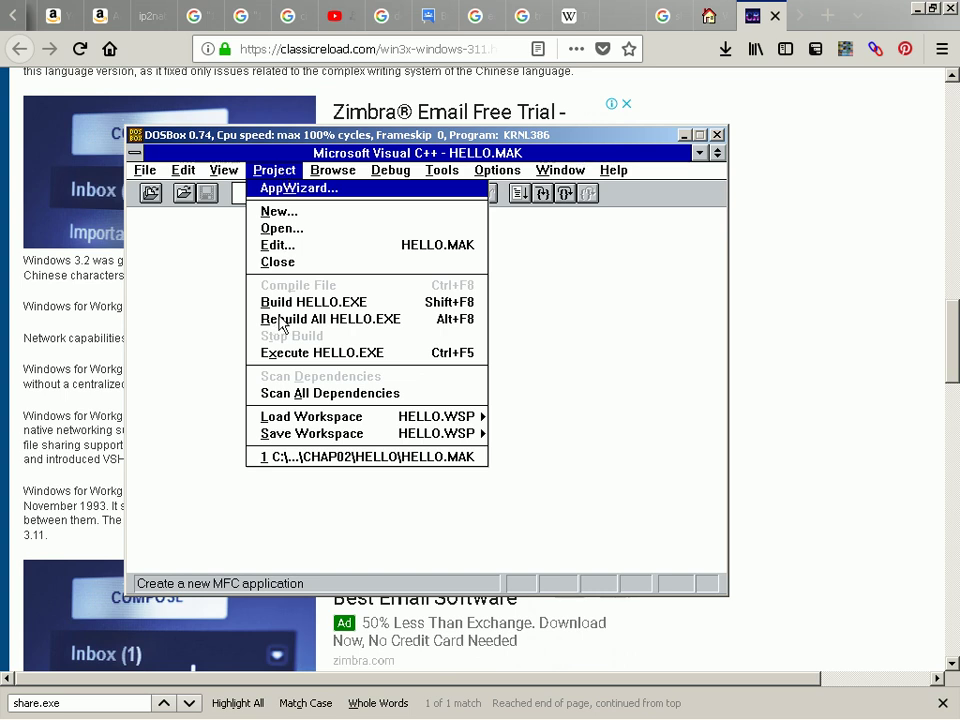
key("Right")
key("Left")
key("Down")
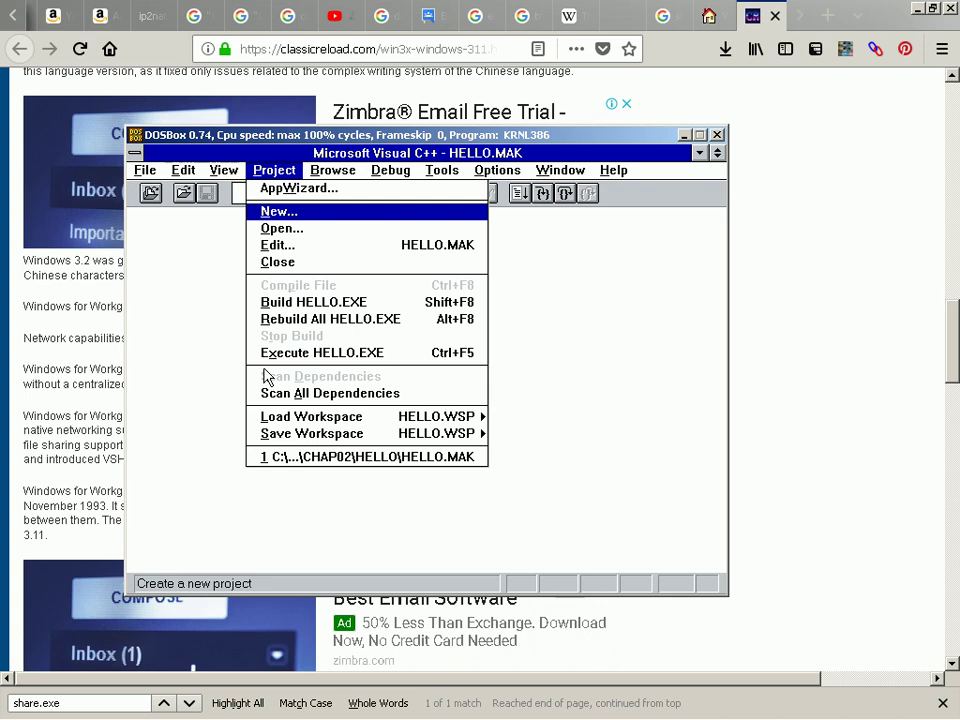
key("Down")
key("Down")
key("Down")
key("Down")
key("Down")
key("Down")
key("Down")
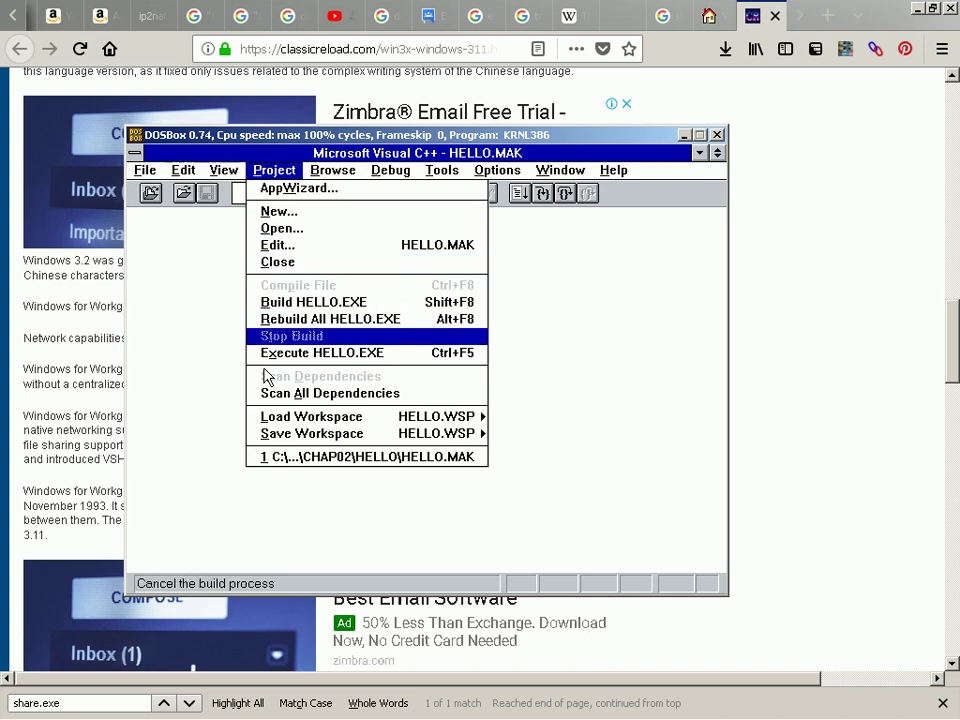
key("Down")
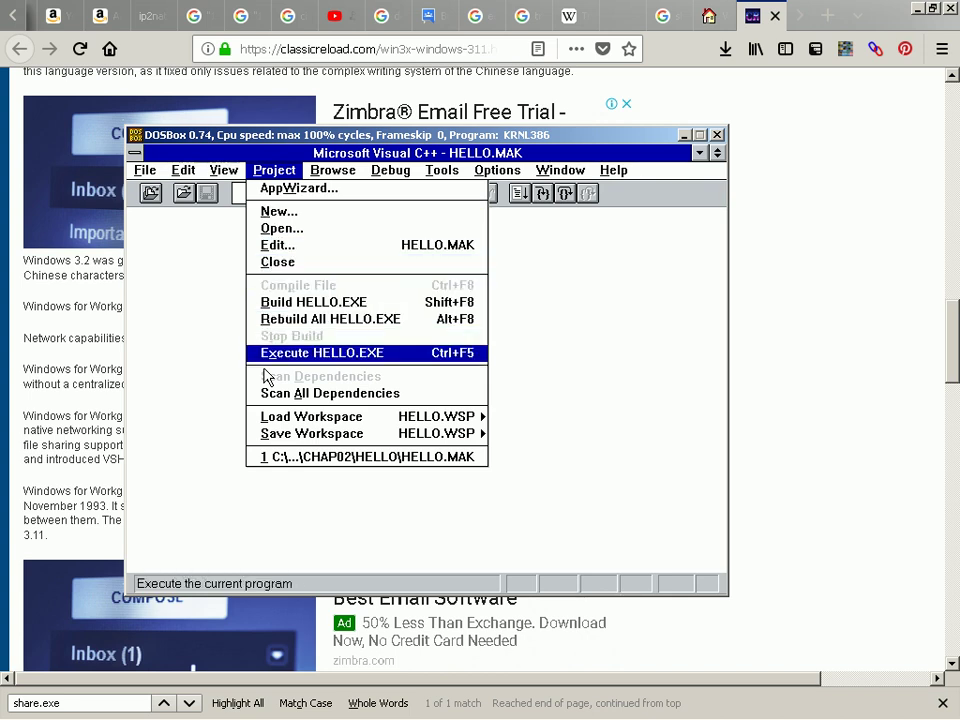
key("Return")
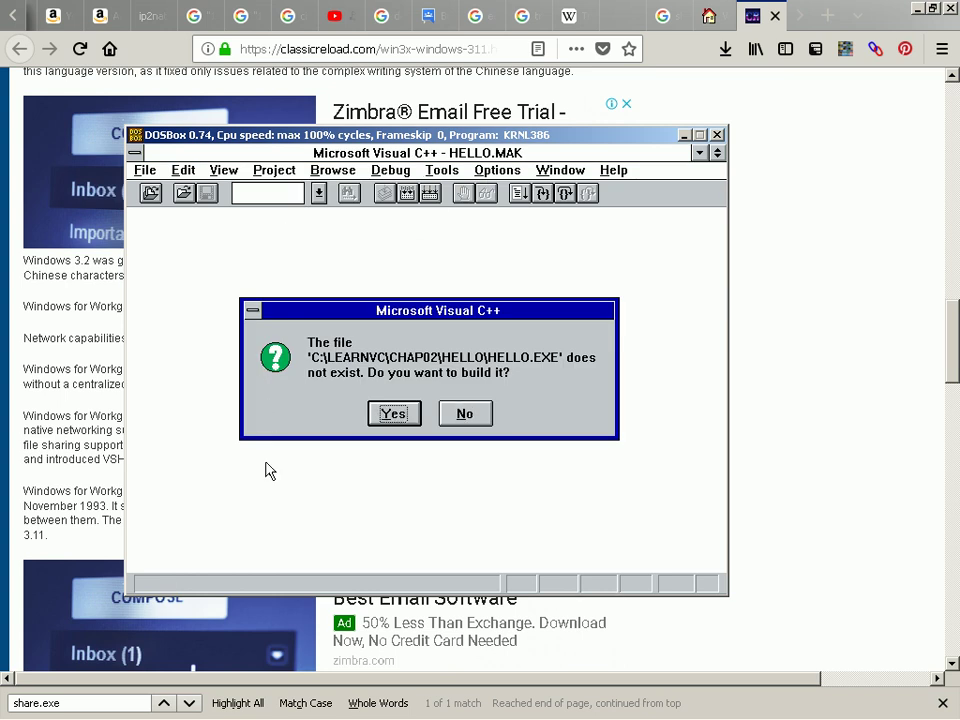
key("Return")
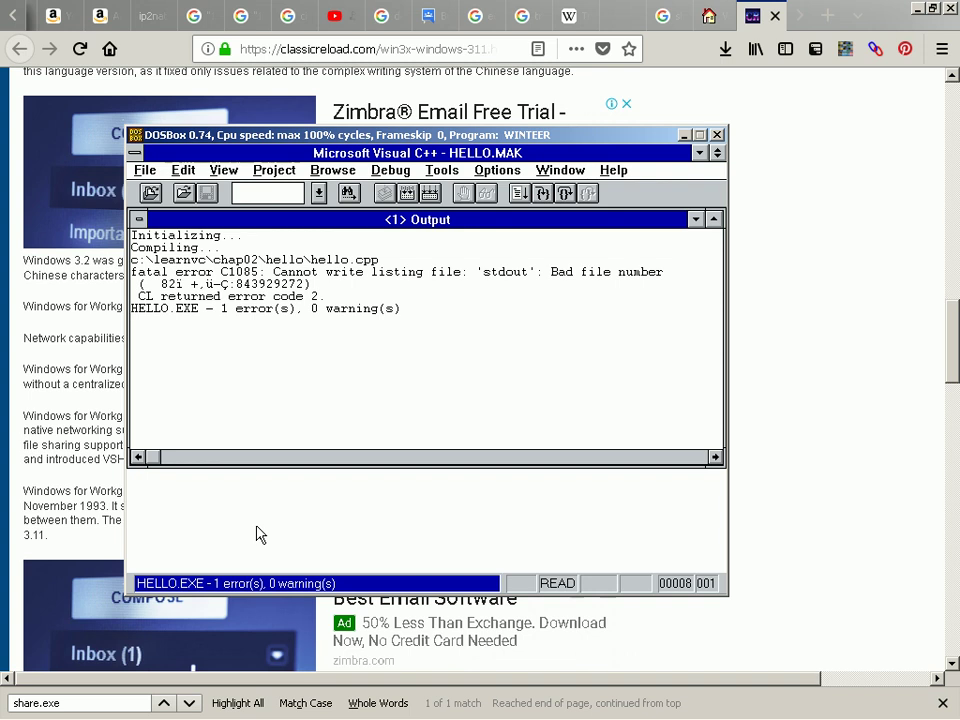
Step: Go through the build output for hello.cpp, moving back up to its first line
key("Up")
key("Right")
key("Up")
key("Up")
key("Up")
key("Up")
key("Up")
key("Up")
key("Left")
Step: Try to start the hello program in the debugger with Go, agreeing to the build it asks for
key("alt")
key("Right")
key("Right")
key("Right")
key("Right")
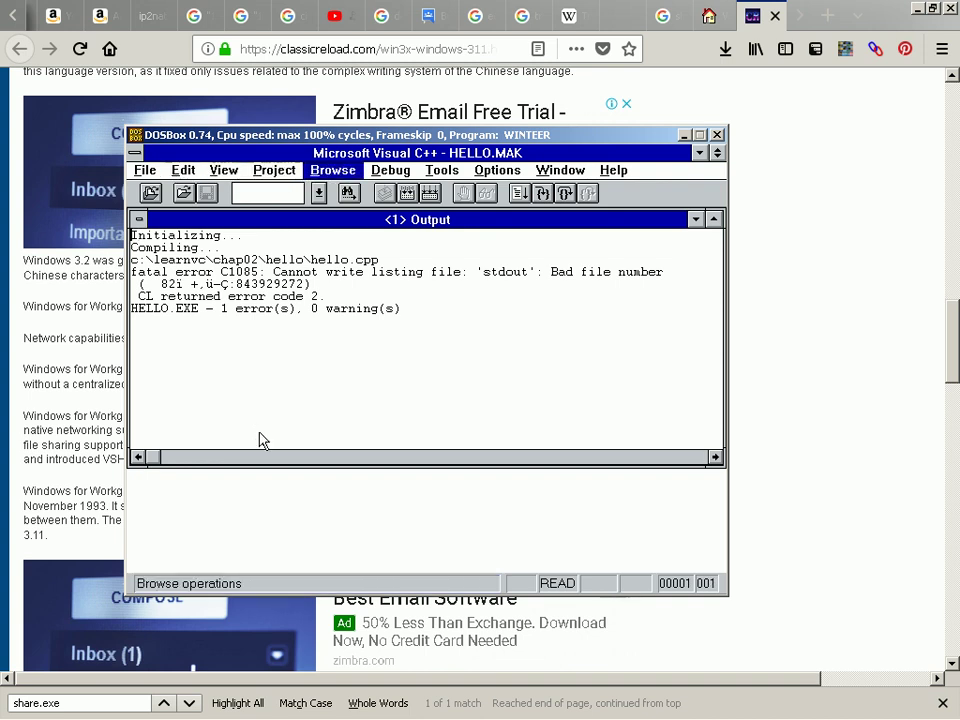
key("Right")
key("Down")
key("Right")
key("Left")
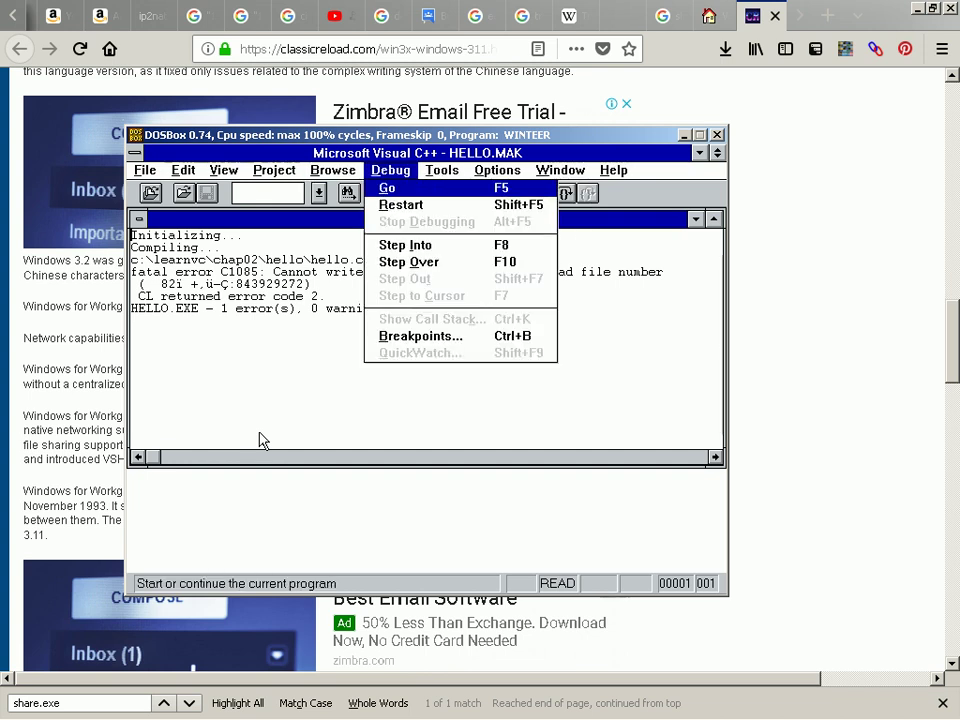
key("Return")
key("Return")
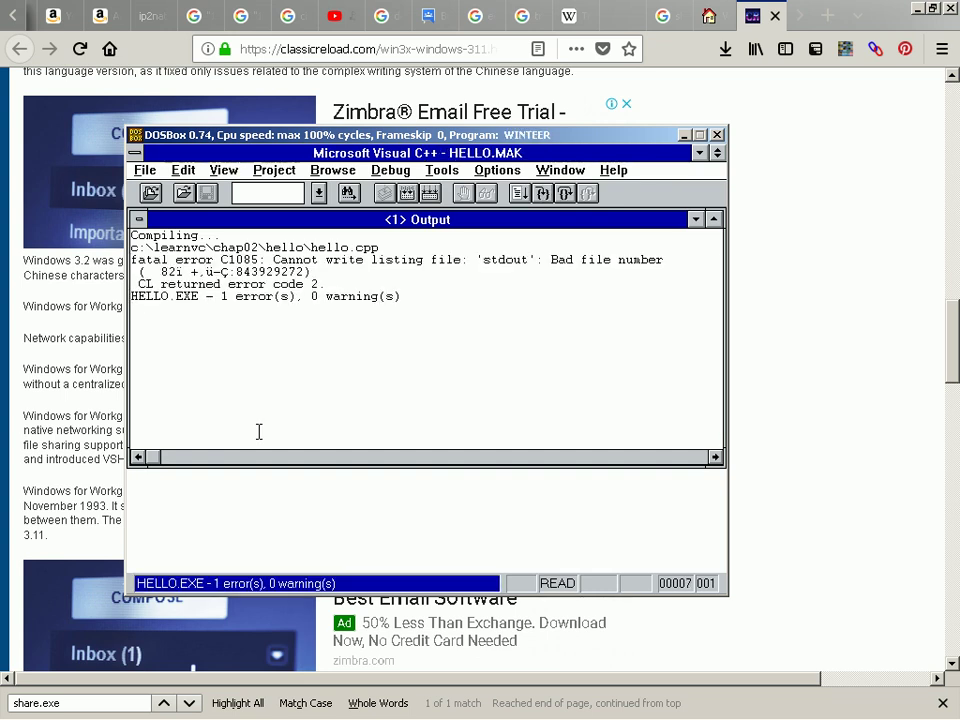
Step: Move to the end of the last build output line and exit Visual C++
key("Right")
key("Left")
key("Up")
key("Right")
key("End")
left_click(146, 170)
key("Down")
key("Up")
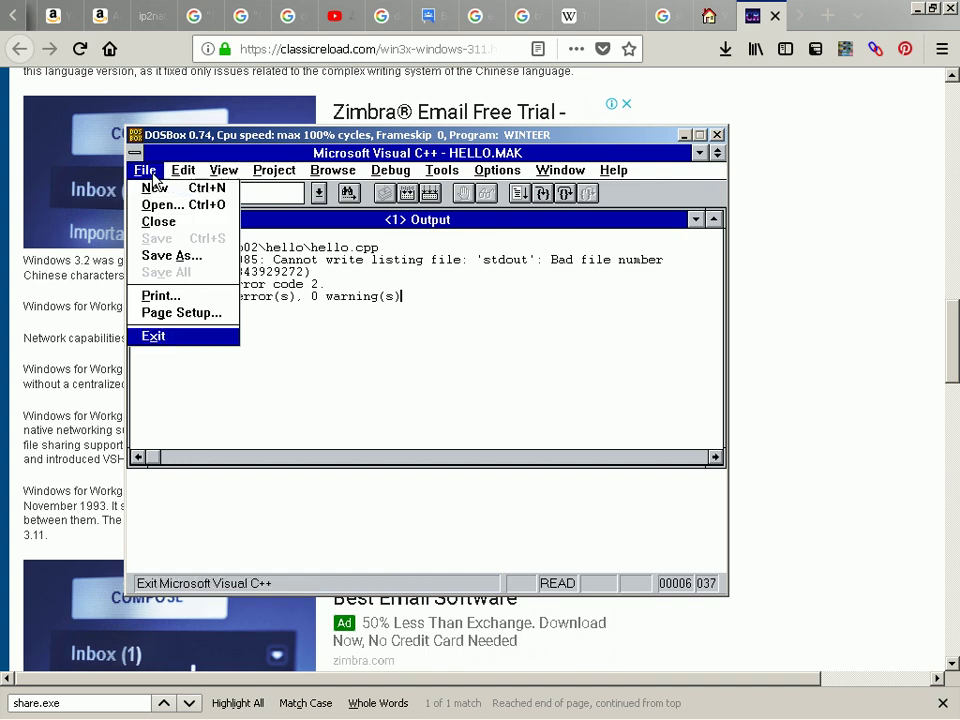
key("Return")
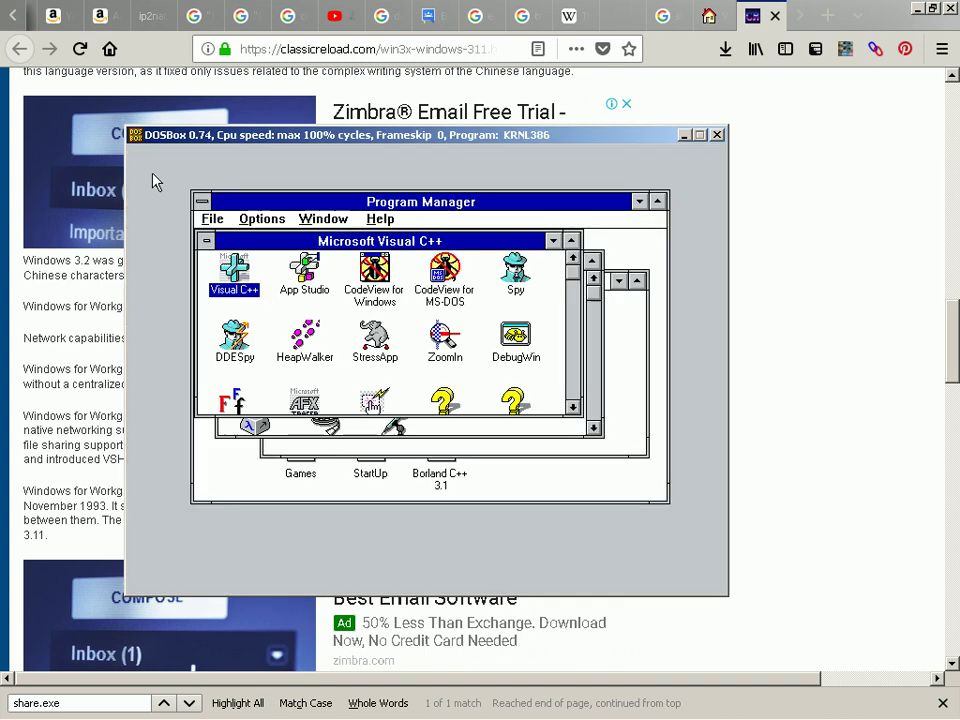
Step: Exit Windows 3.1 from Program Manager and close DOSBox with the exit command
left_click(211, 218)
left_click(252, 218)
key("Left")
key("Up")
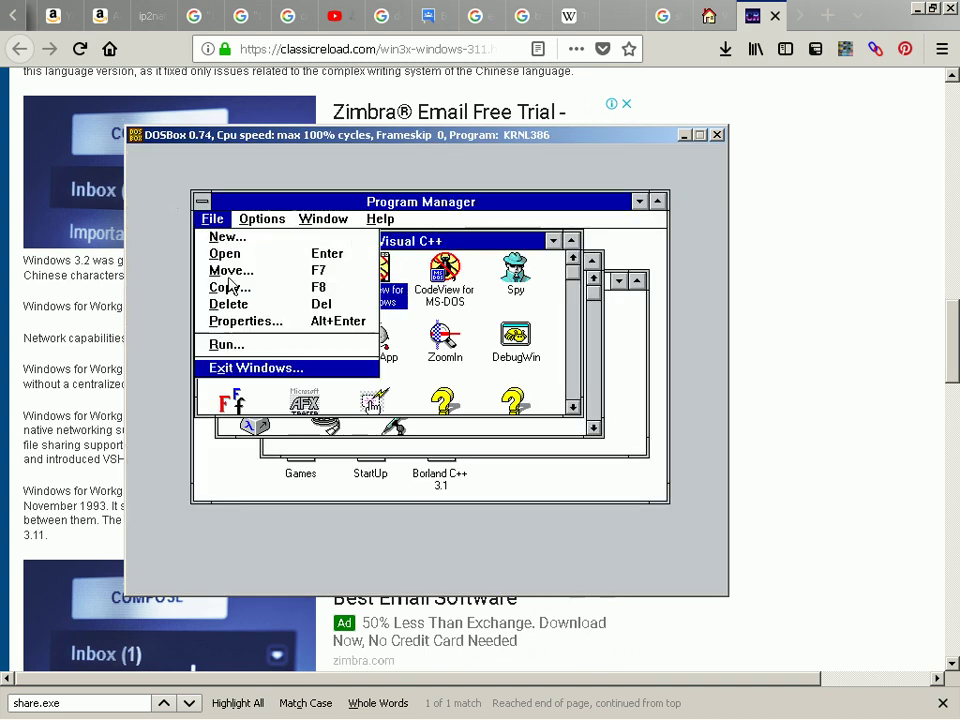
key("Up")
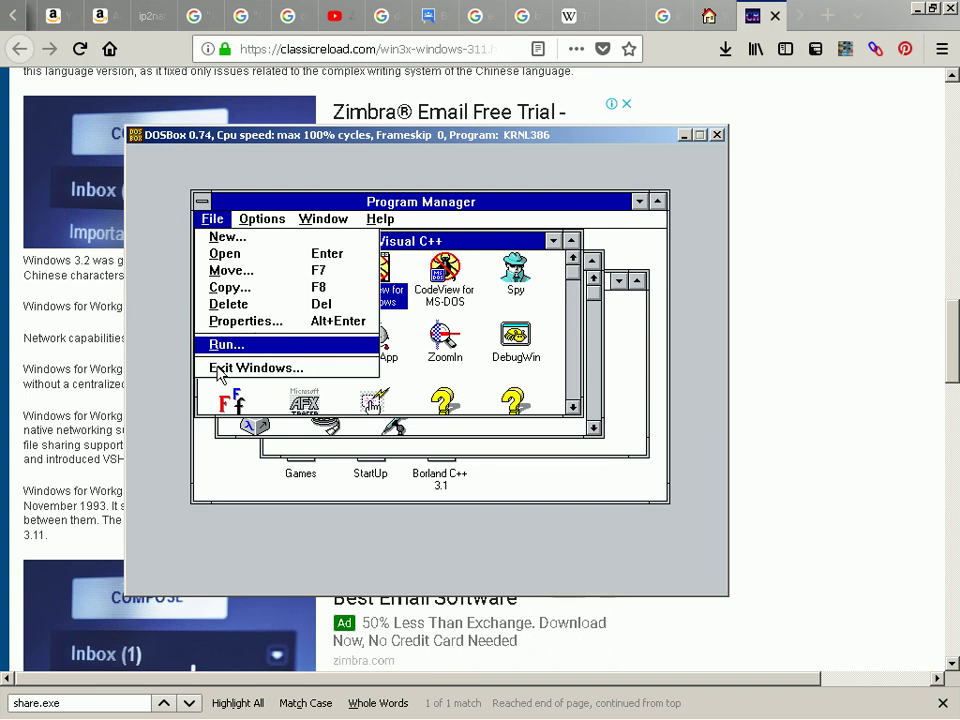
key("Right")
key("Left")
key("Down")
key("Up")
key("Up")
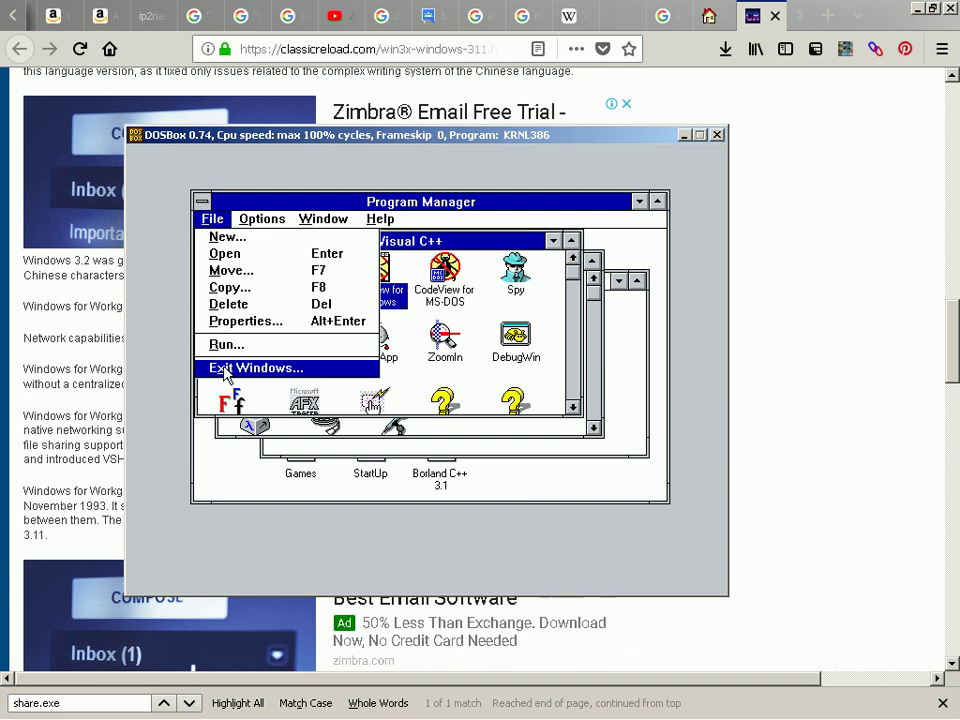
key("Return")
key("Return")
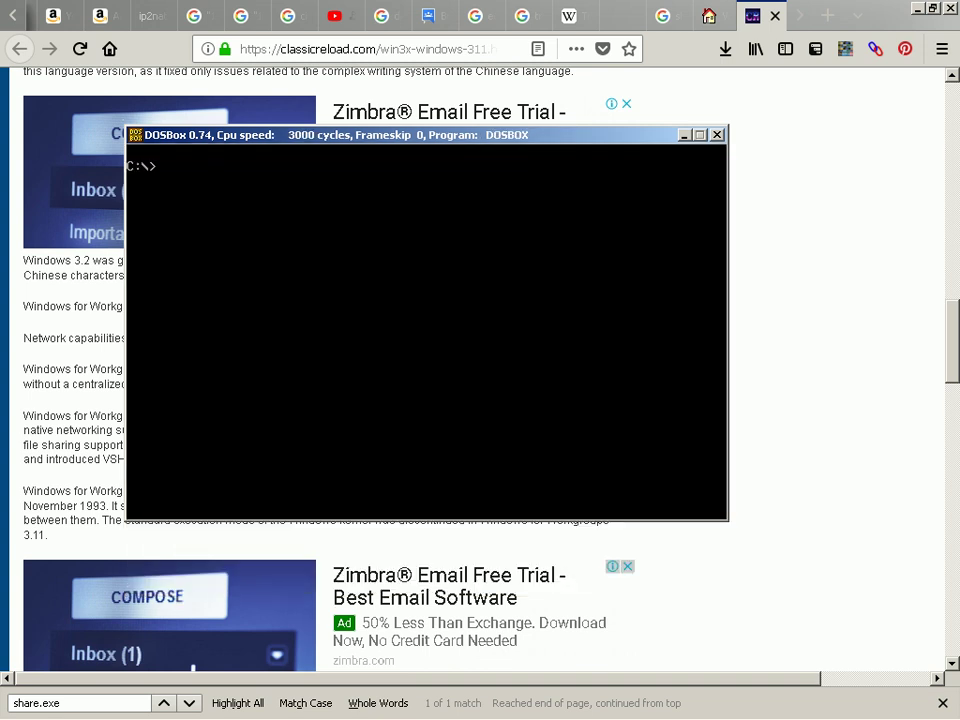
type("exit")
key("Return")
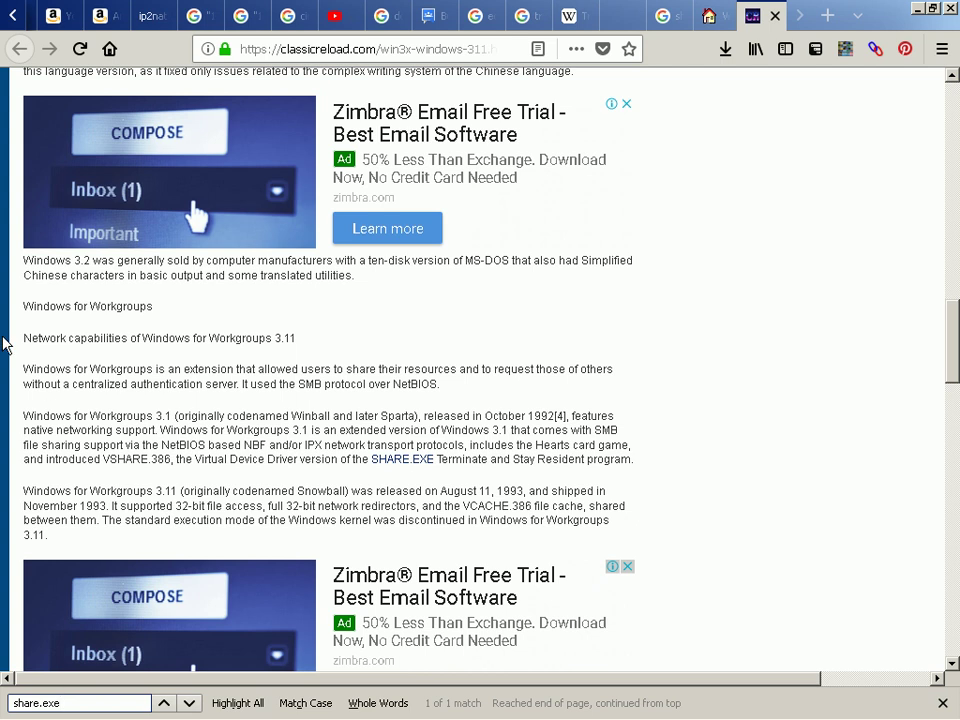
Step: Search the classicreload Windows 3.11 page for SHARE.EXE and skim the rest of its text down to the comments
key("ctrl+a")
type("SHARE.EXE")
key("Escape")
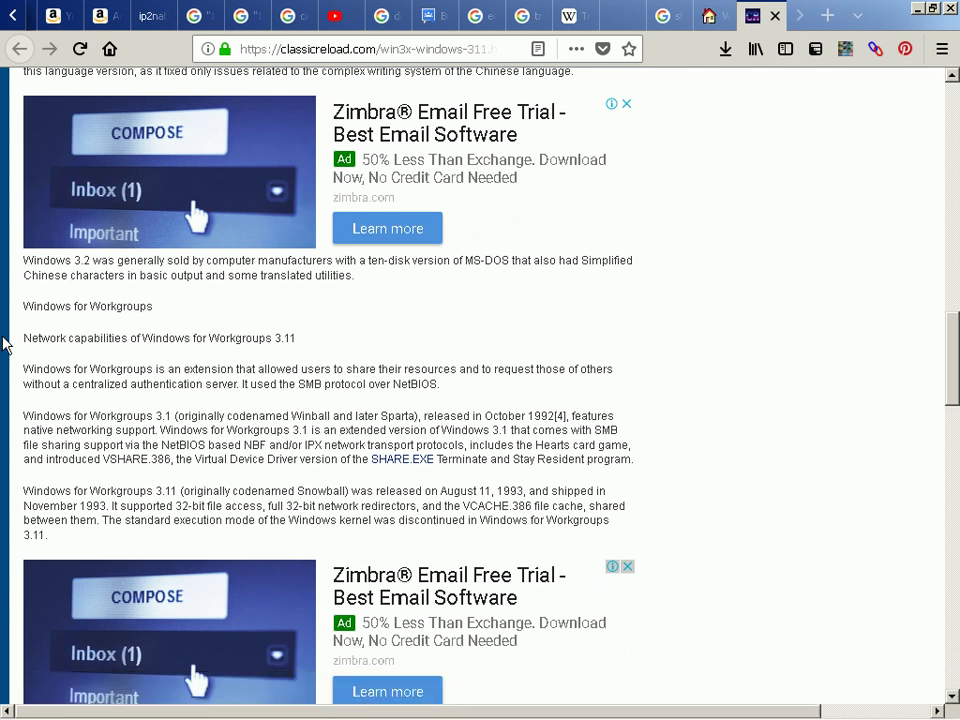
scroll(4, 344, "down", 4)
scroll(4, 344, "down", 4)
scroll(4, 344, "down", 4)
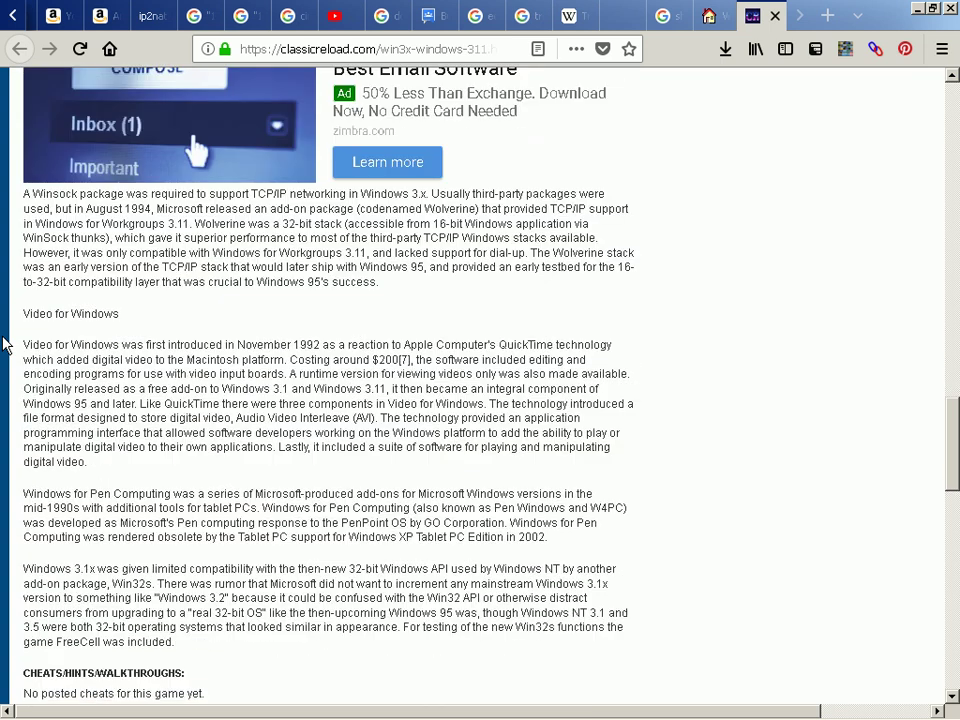
scroll(12, 344, "down", 8)
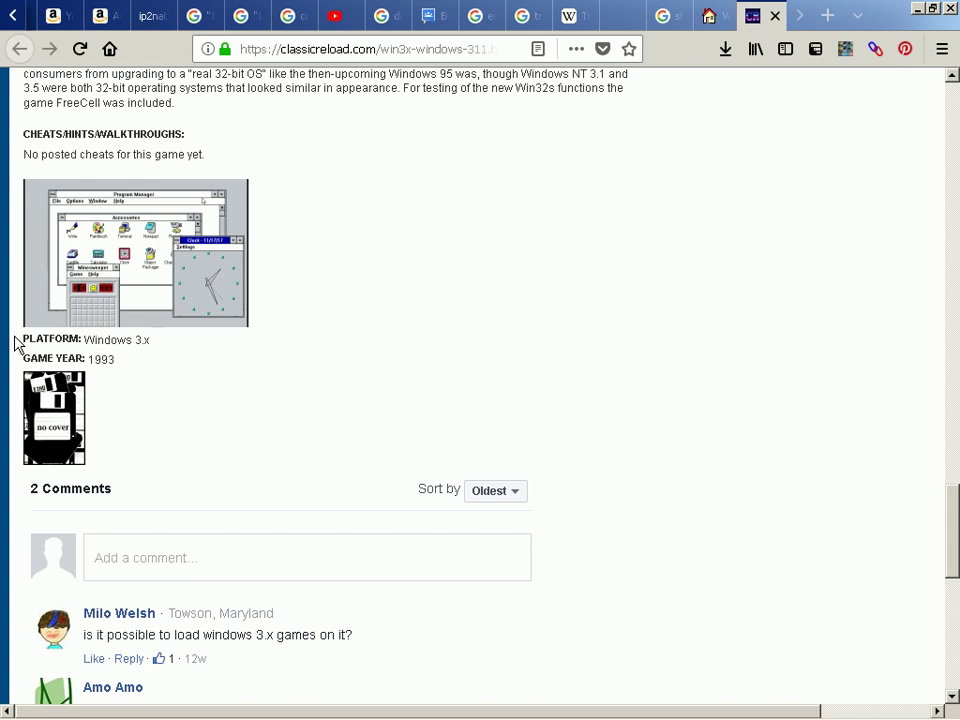
key("ctrl+f")
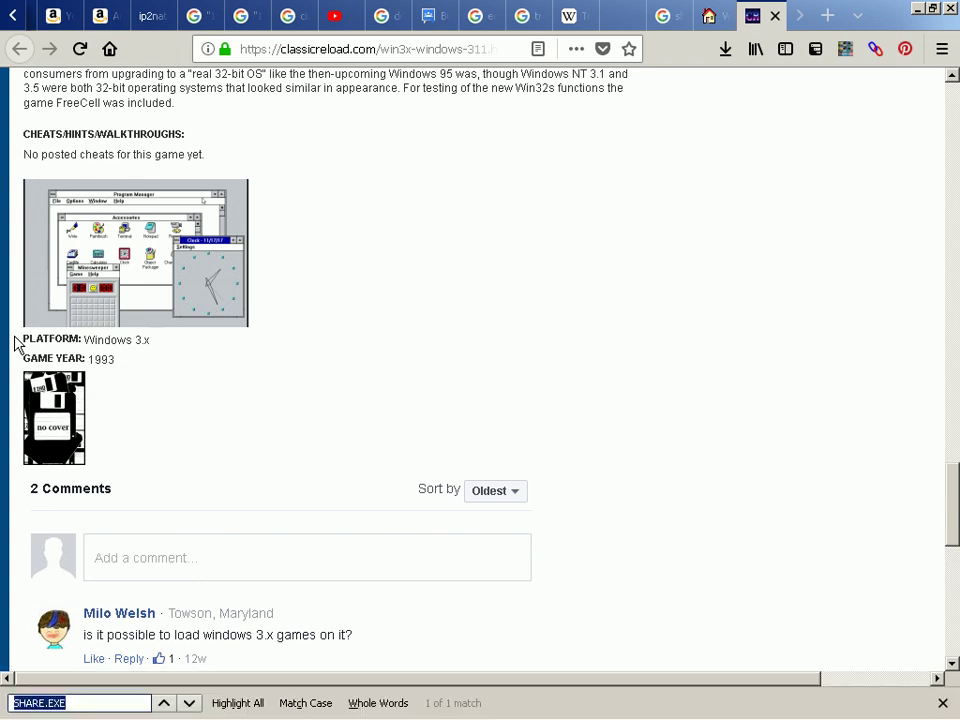
key("Return")
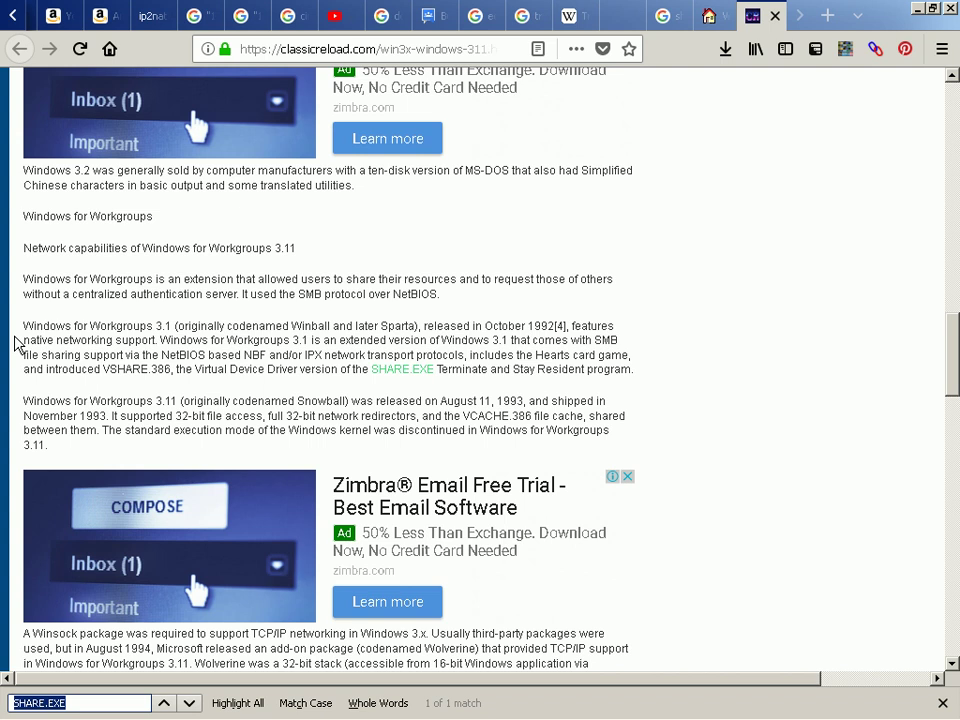
Step: Search Google in a new tab for "download share.exe for windows 3.1"
key("ctrl+Page_Up")
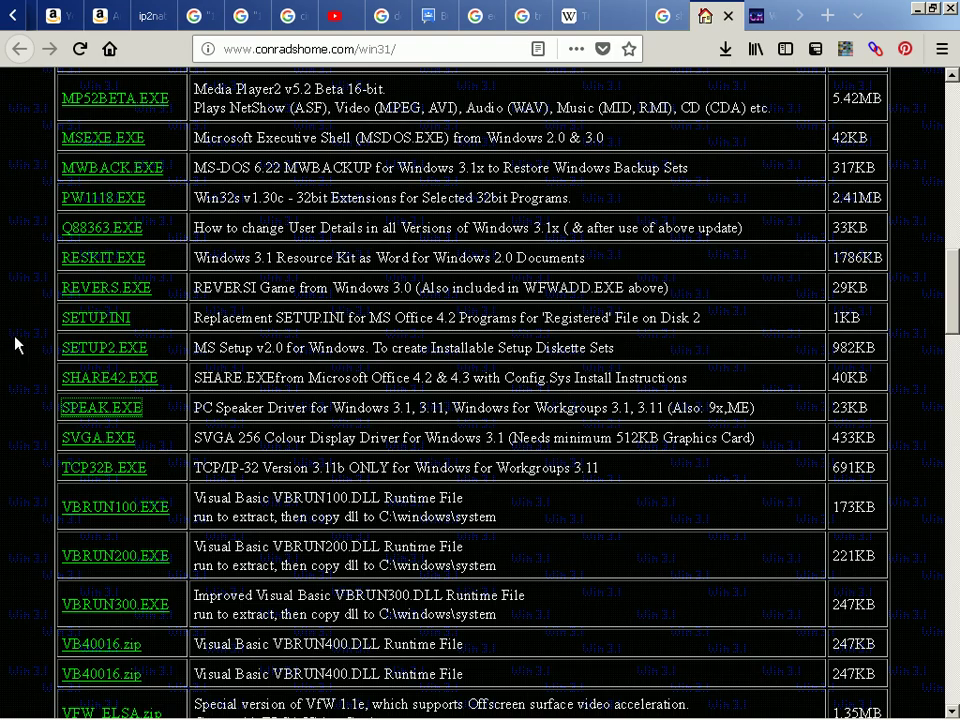
key("ctrl+t")
type("d")
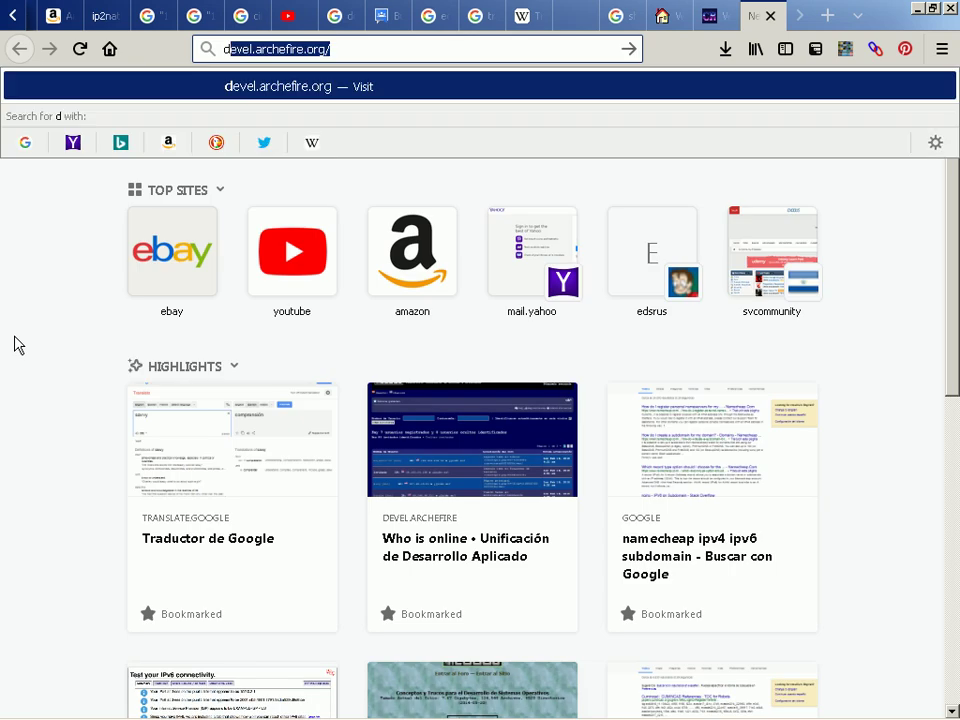
type("ownload share.exe")
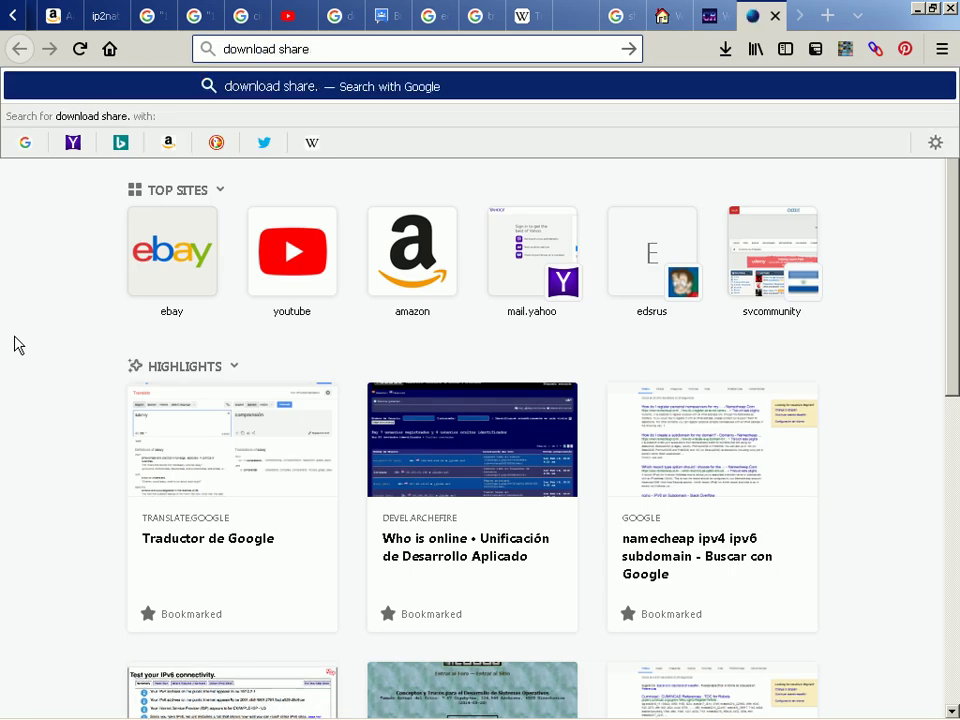
type(" for windows 3.1")
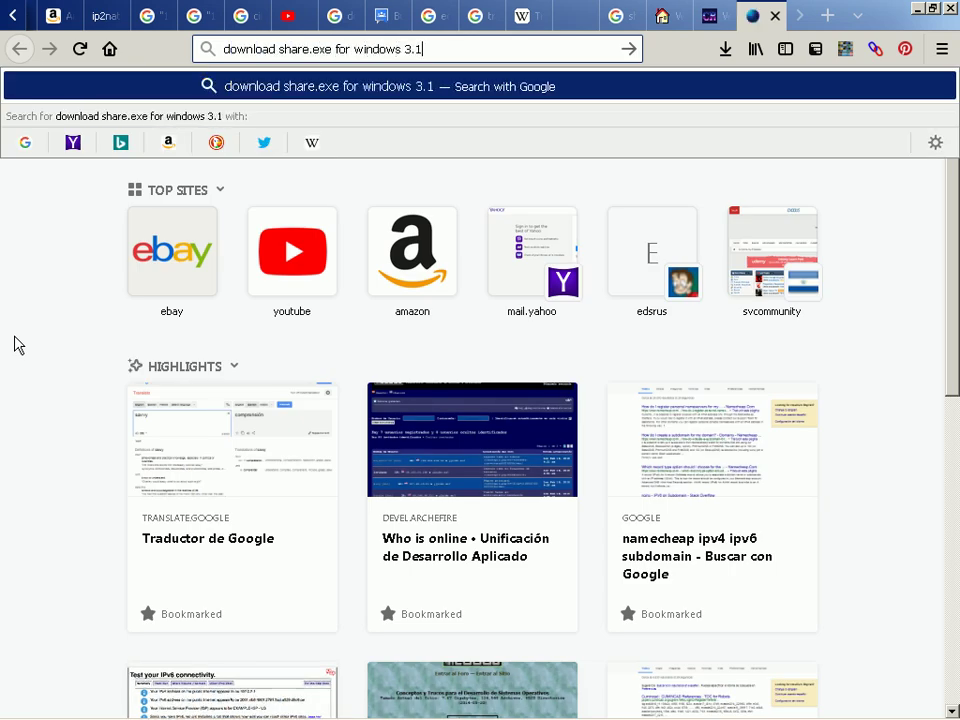
key("Return")
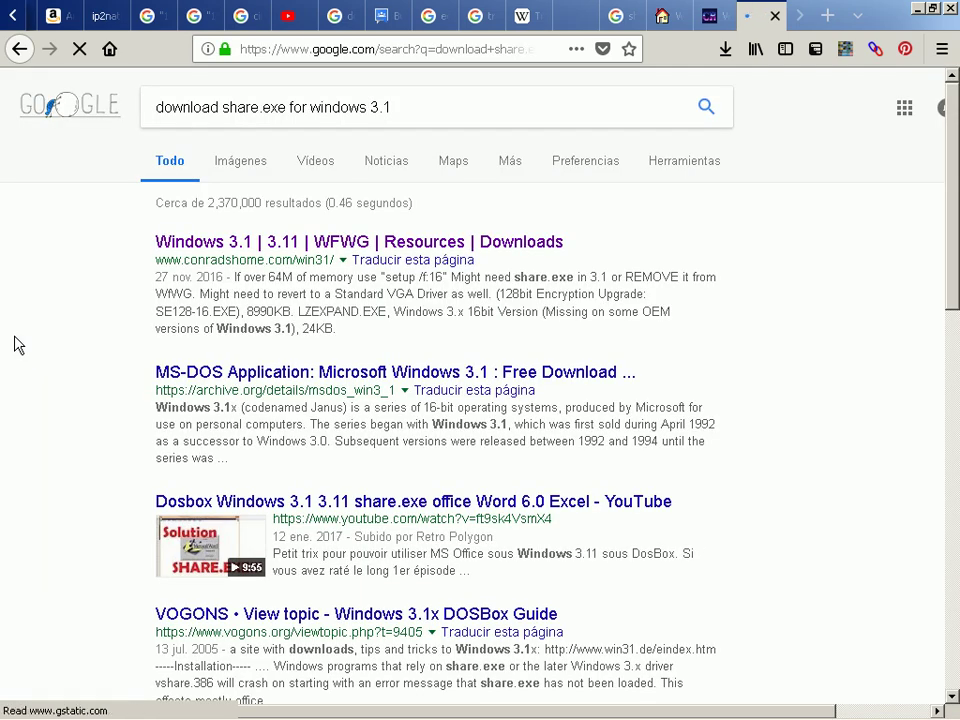
Step: Look through the first search results and open the VOGONS Windows 3.1x DOSBox Guide in a background tab
scroll(14, 345, "down", 3)
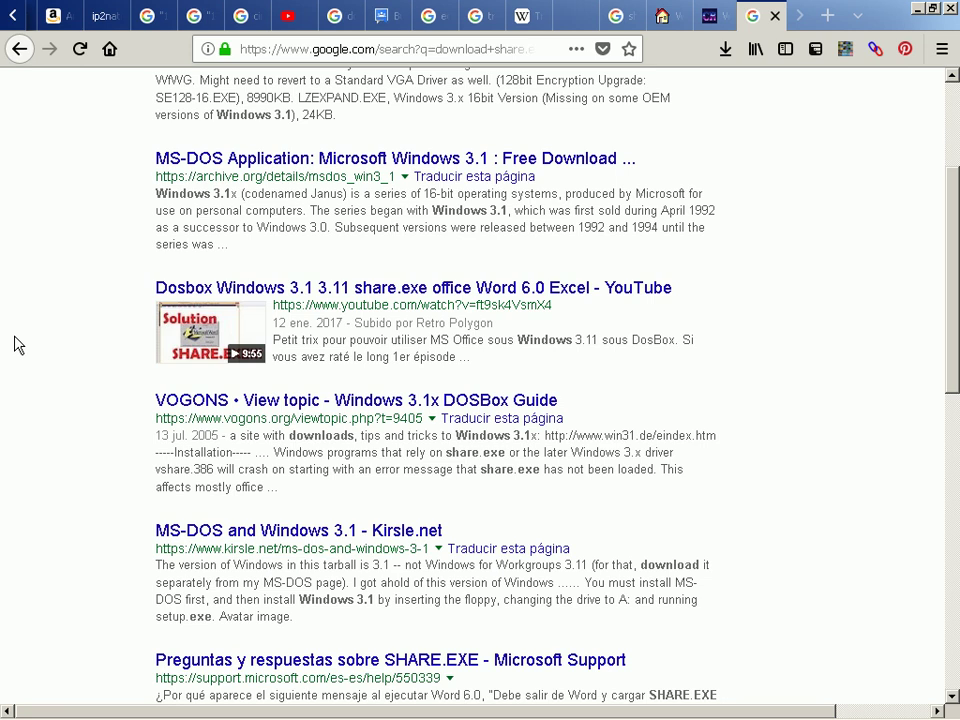
scroll(15, 345, "down", 2)
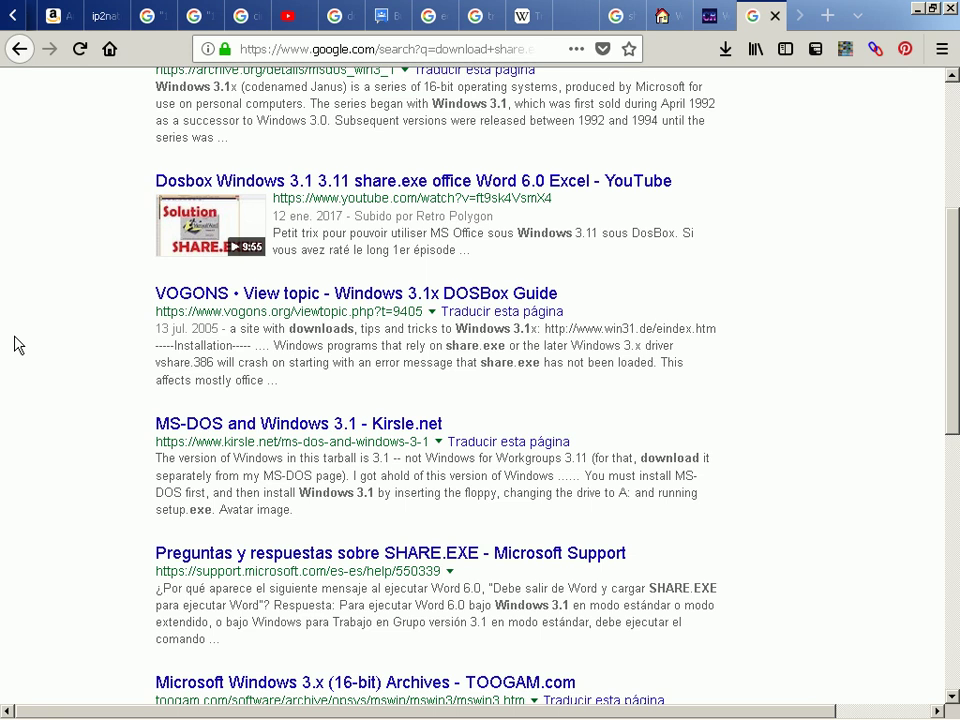
middle_click(307, 291)
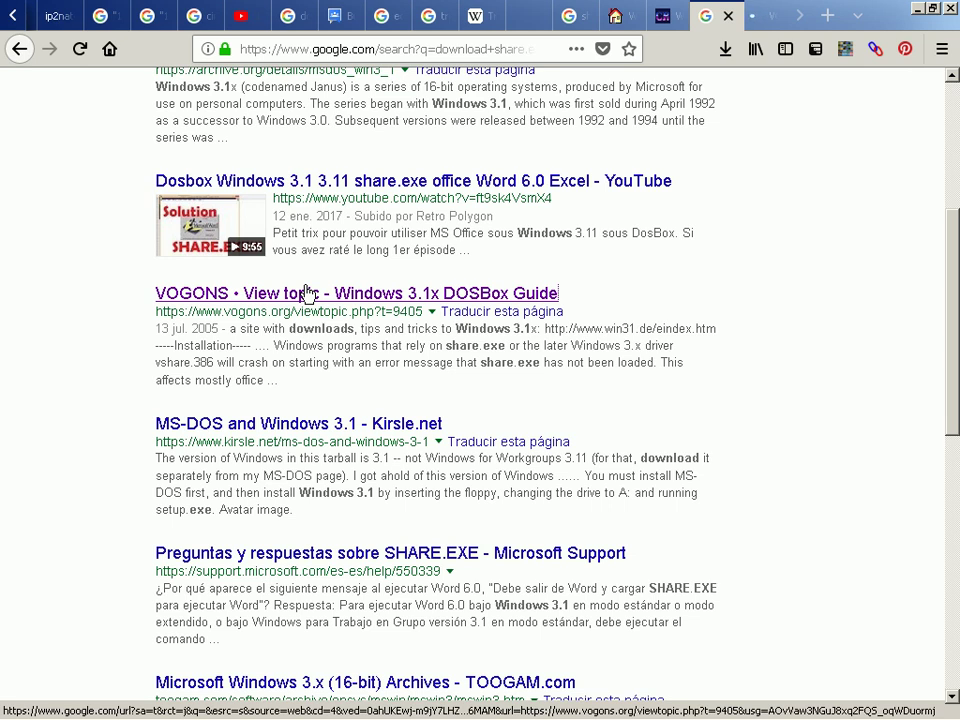
Step: Open the "dos share version 5 needed" and "Rubenerd: DOSBox doesn't support SHARE.EXE" results in background tabs
scroll(307, 291, "down", 2)
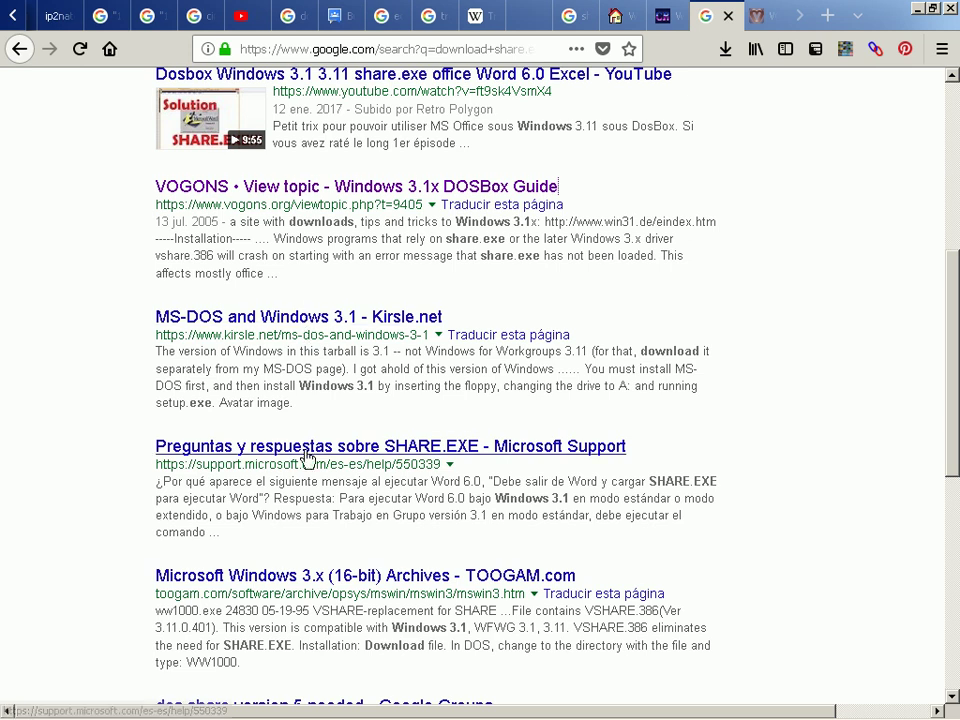
scroll(306, 456, "down", 2)
scroll(306, 456, "down", 2)
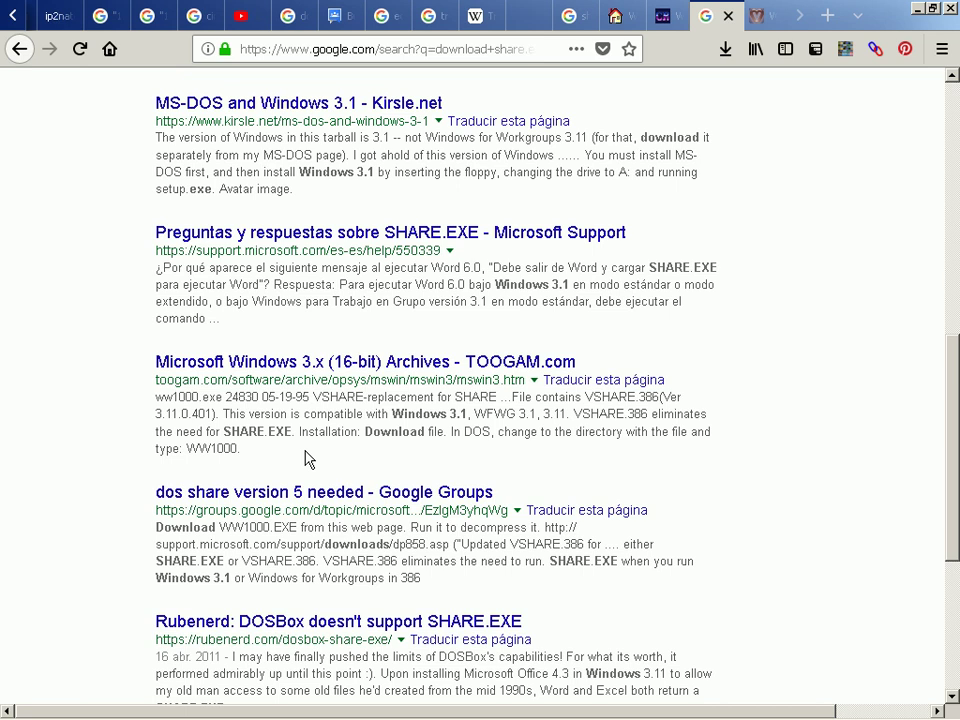
middle_click(303, 491)
scroll(157, 491, "down", 4)
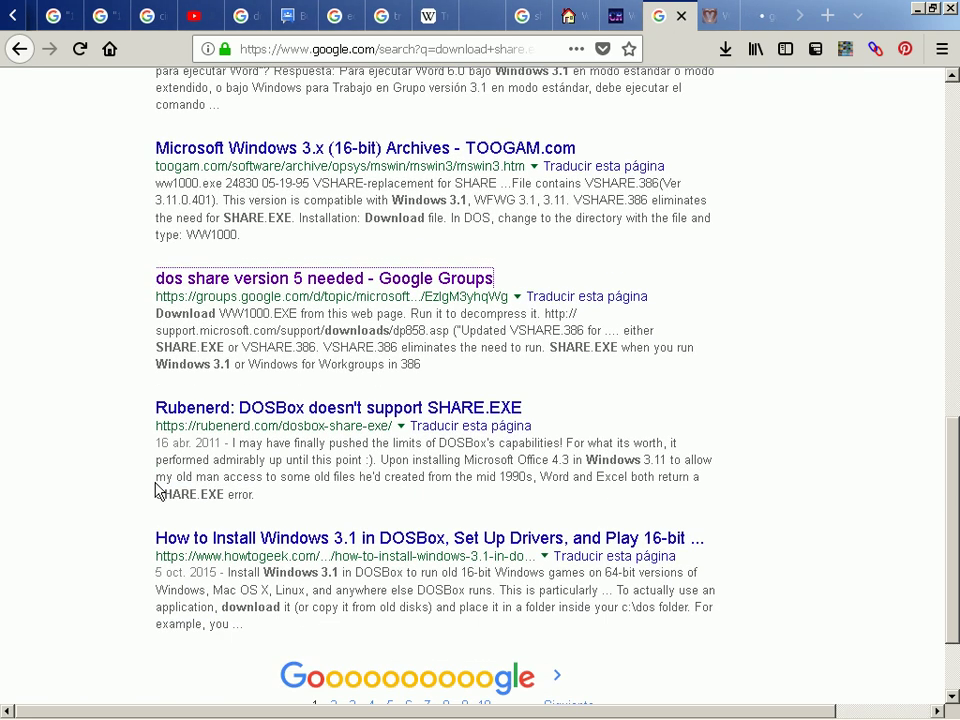
middle_click(267, 421)
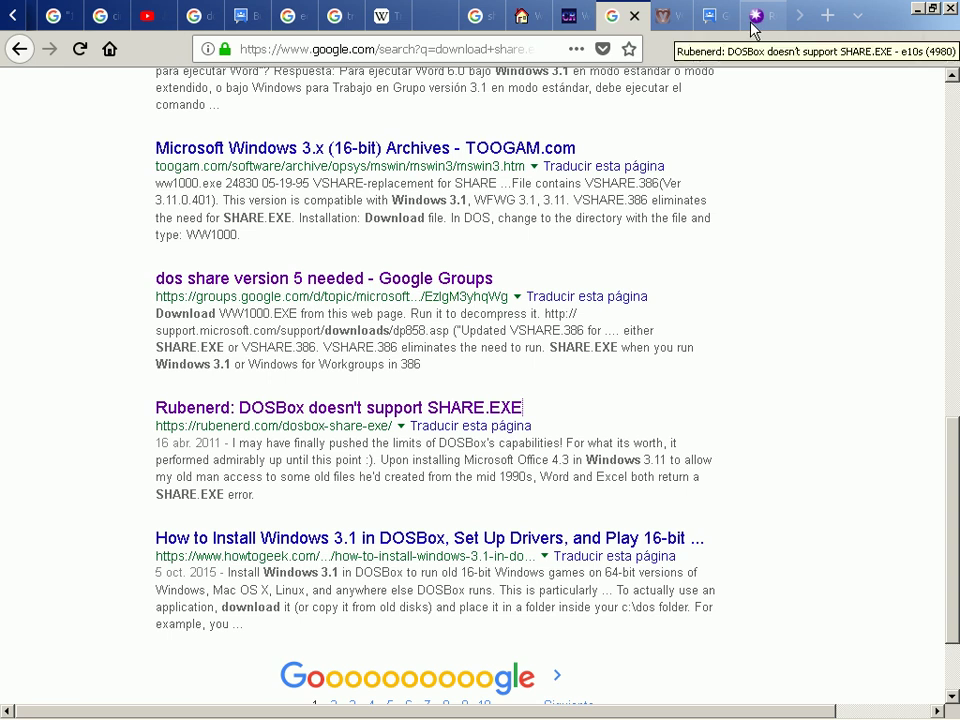
Step: Read the Rubenerd article "DOSBox doesn't support SHARE.EXE" through to the end of its text
left_click(752, 28)
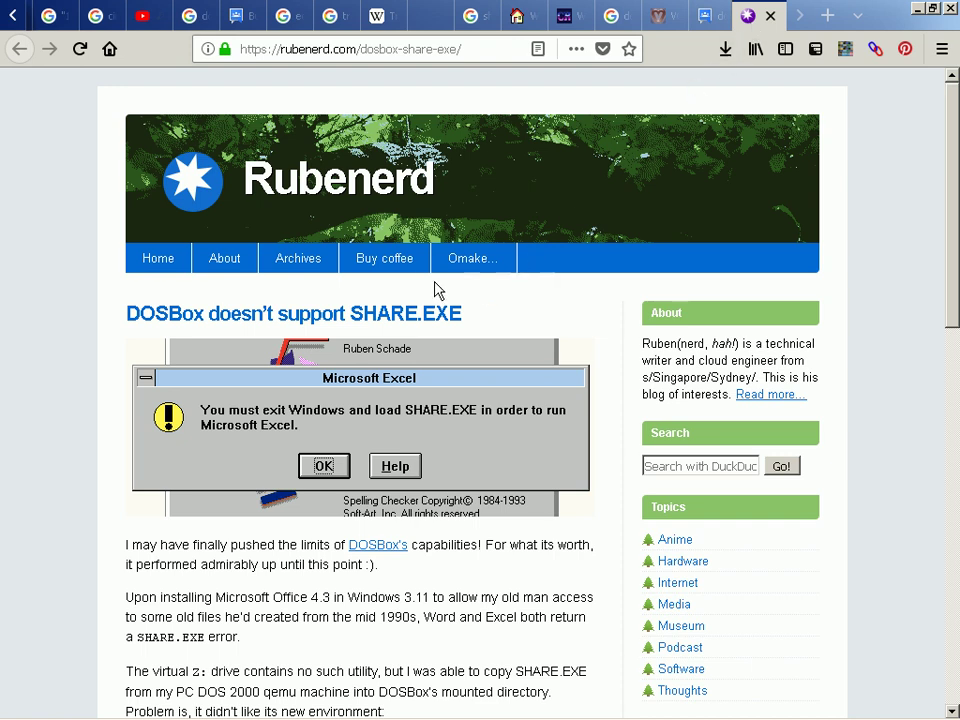
scroll(1, 290, "down", 4)
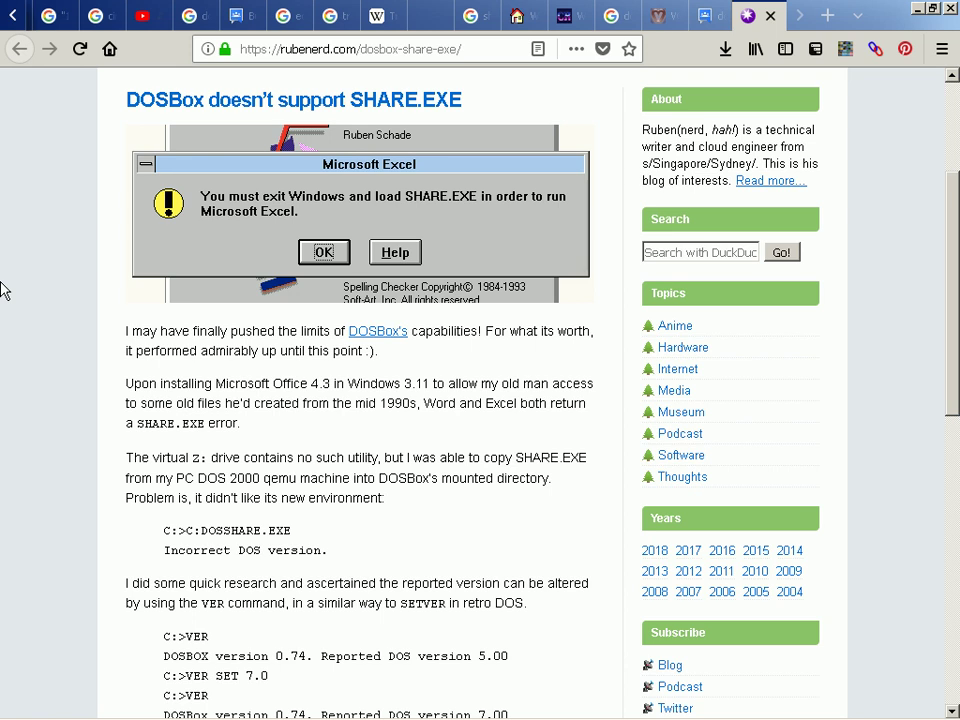
scroll(1, 290, "down", 4)
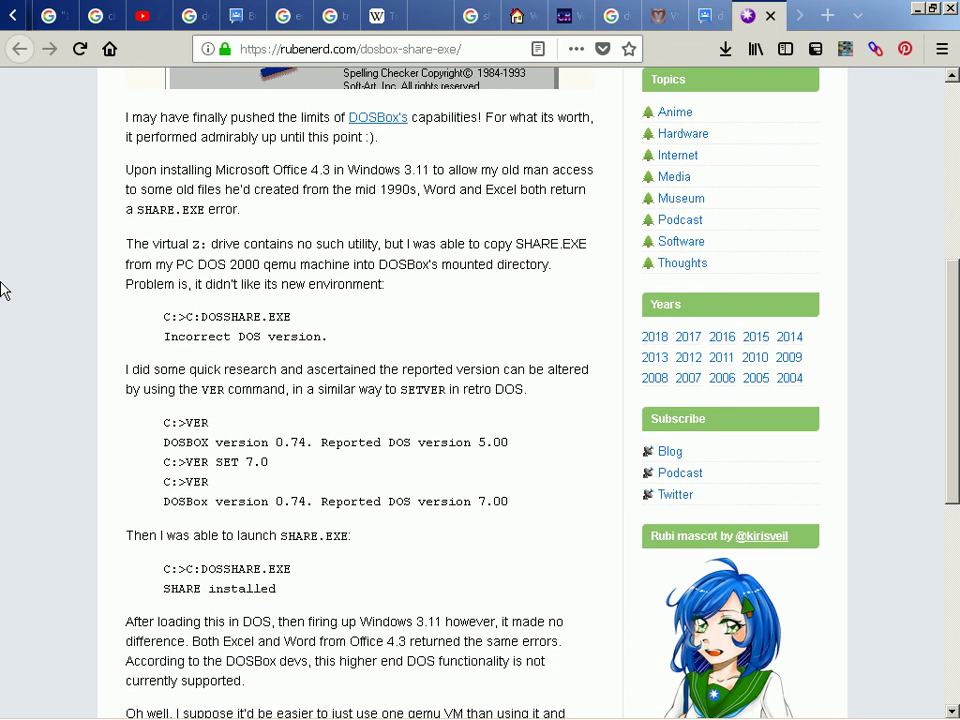
scroll(1, 290, "down", 4)
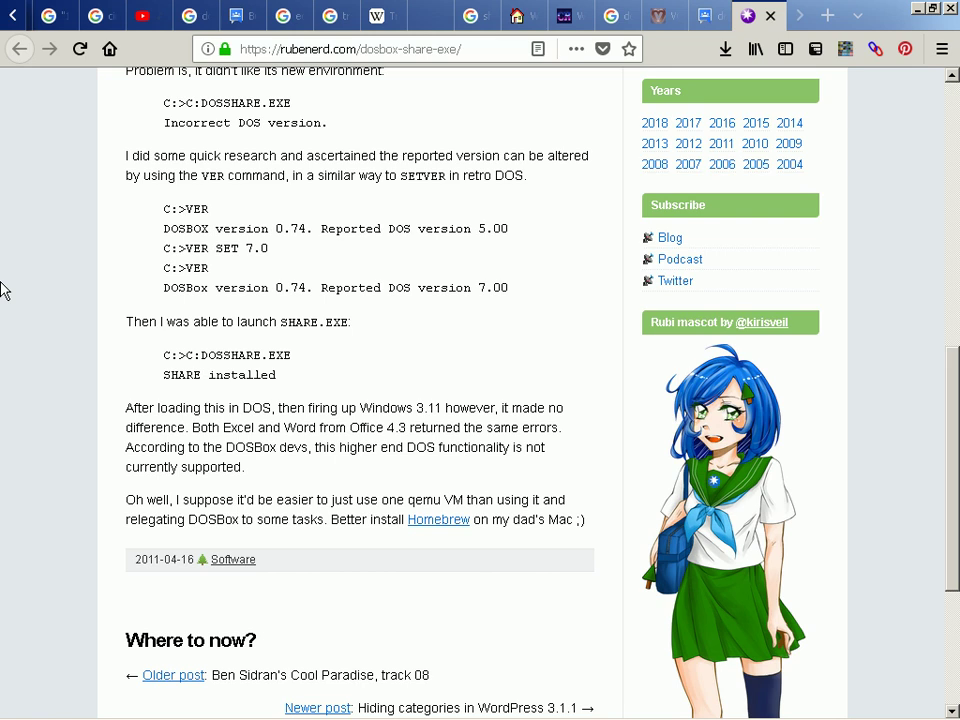
scroll(2, 290, "down", 4)
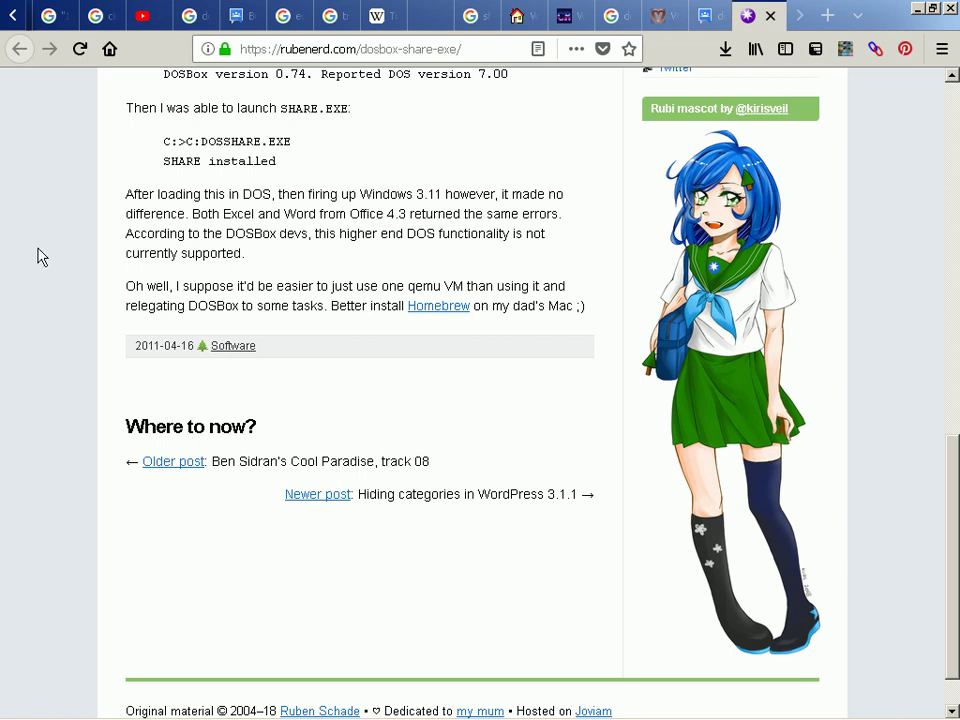
left_click_drag(107, 186, 107, 127)
left_click(107, 325)
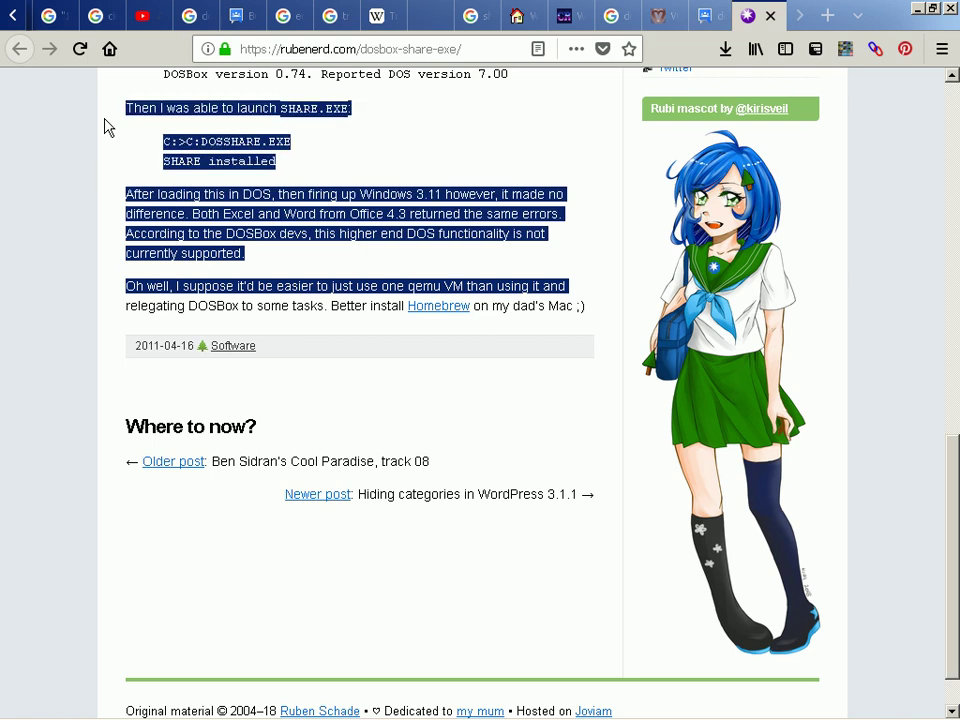
left_click(105, 278)
scroll(105, 278, "down", 1)
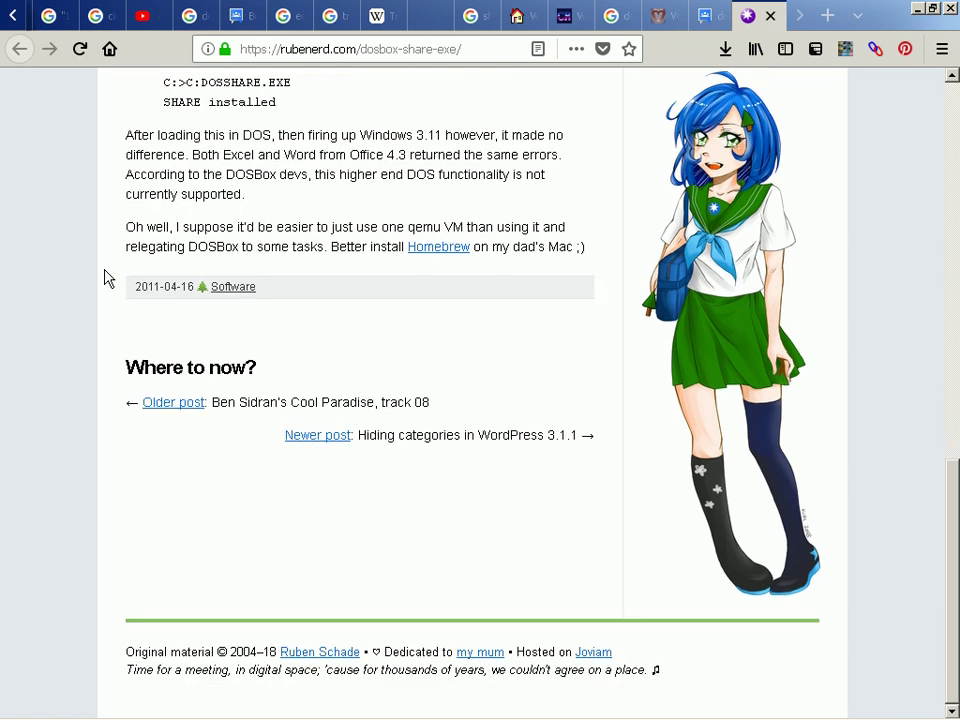
Step: Read the opening post and the first reply of the Google Groups thread "dos share version 5 needed"
key("ctrl+Page_Up")
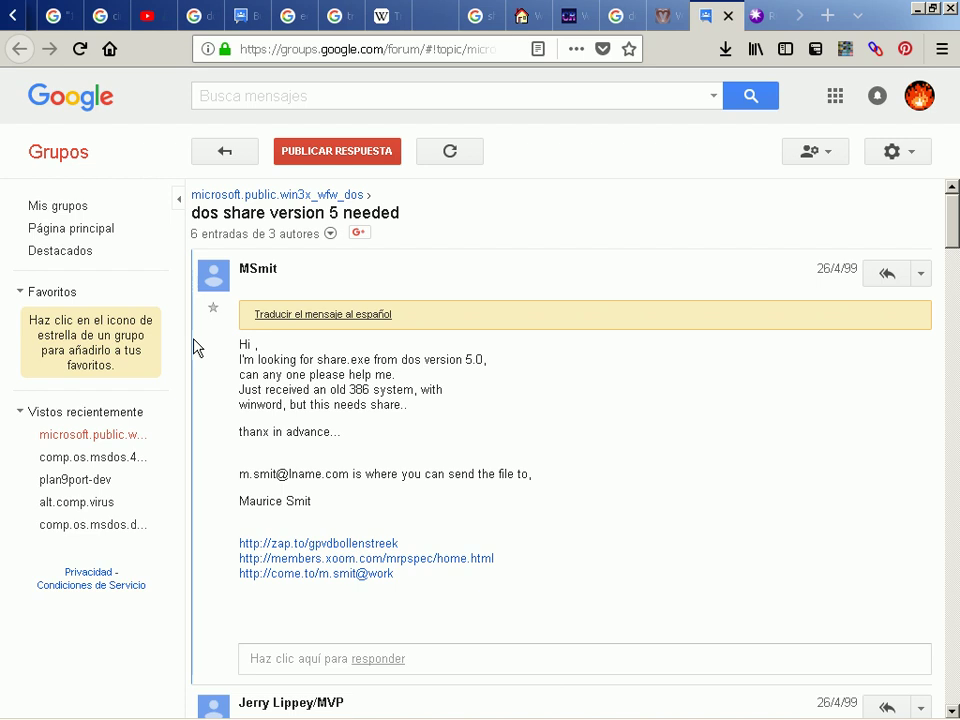
left_click_drag(194, 341, 195, 443)
left_click(194, 442)
left_click(197, 437)
left_click_drag(195, 317, 193, 669)
left_click(193, 671)
scroll(197, 540, "down", 5)
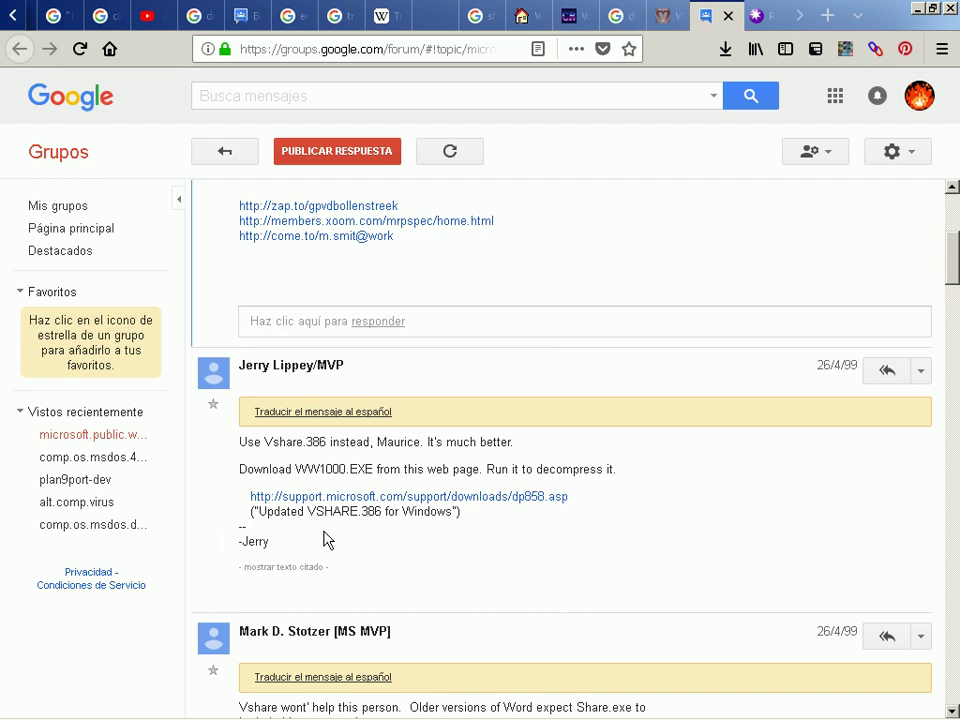
Step: Check the thread's Microsoft dp858.asp link for the updated VSHARE.386 in a new tab, and close that tab
left_click(410, 500)
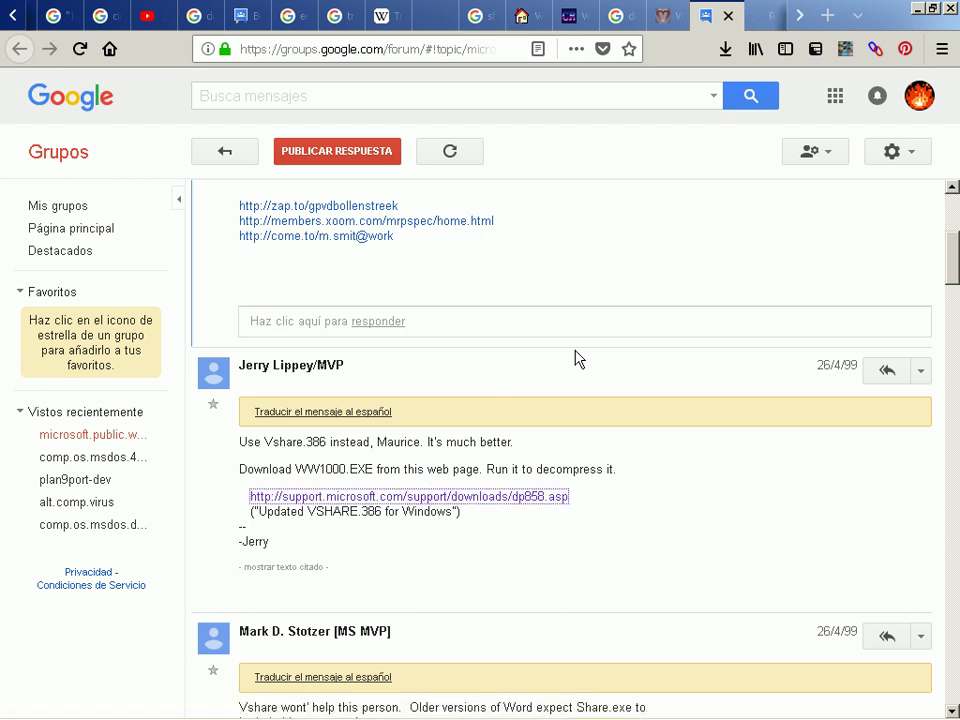
scroll(577, 359, "down", 5)
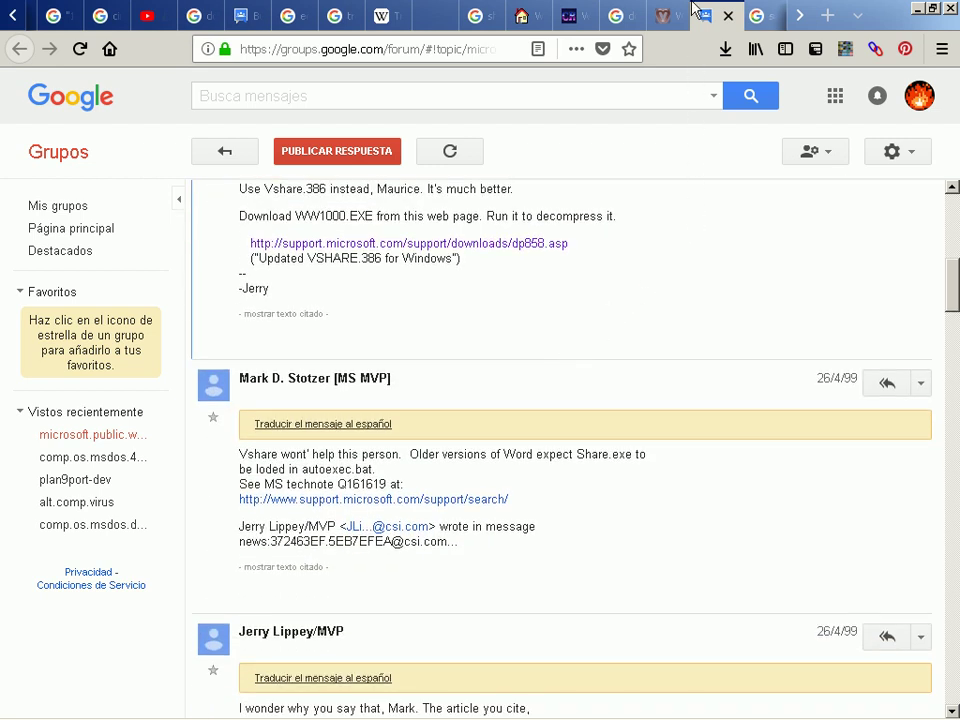
scroll(690, 197, "up", 3)
scroll(695, 195, "up", 1)
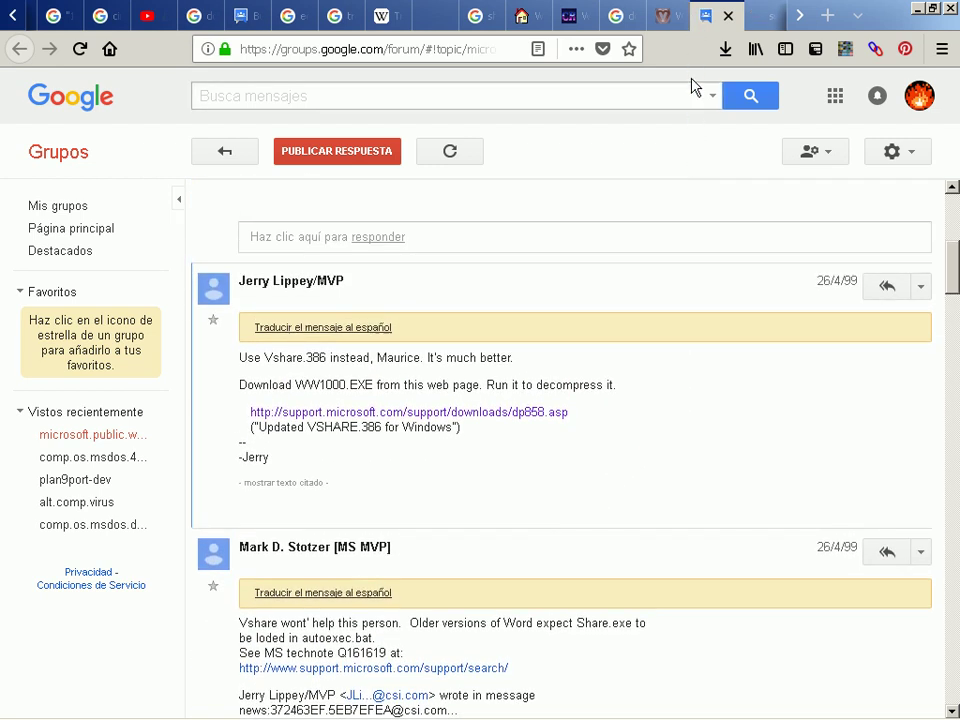
scroll(680, 16, "down", 1)
left_click(716, 20)
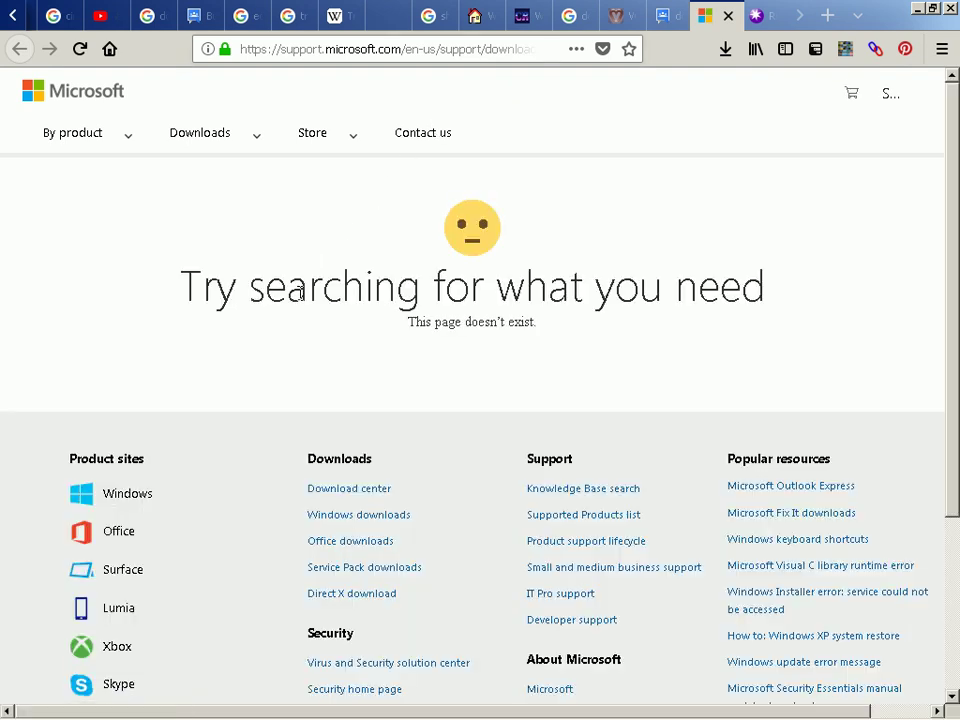
middle_click(713, 18)
Step: Go back through the open search tabs to the VOGONS Windows 3.1x DOSBox Guide and skim its introduction
left_click(616, 14)
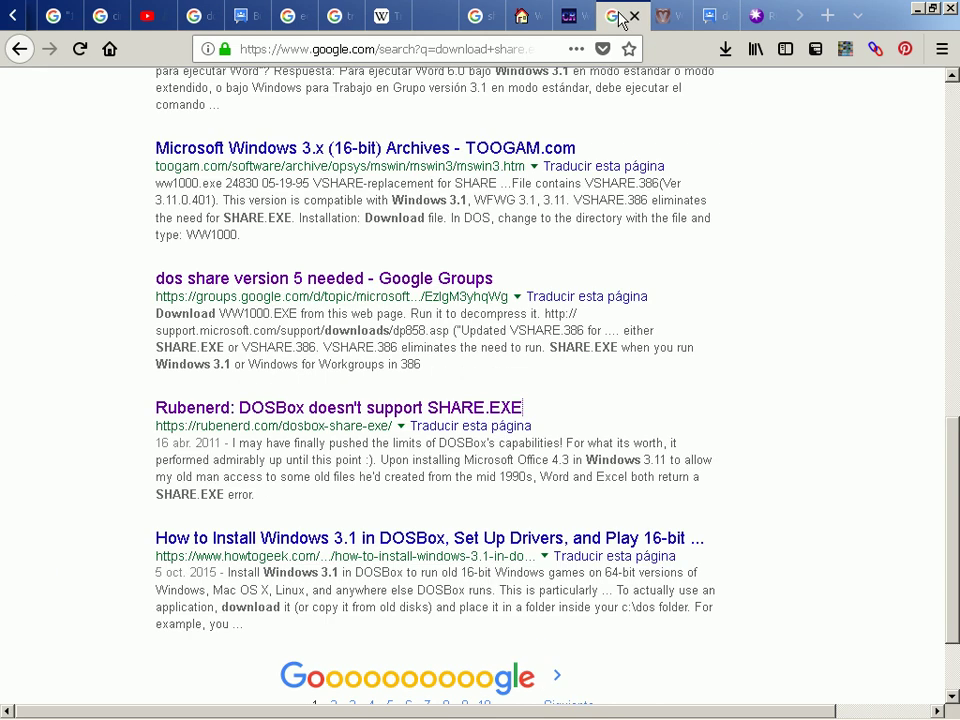
left_click(568, 16)
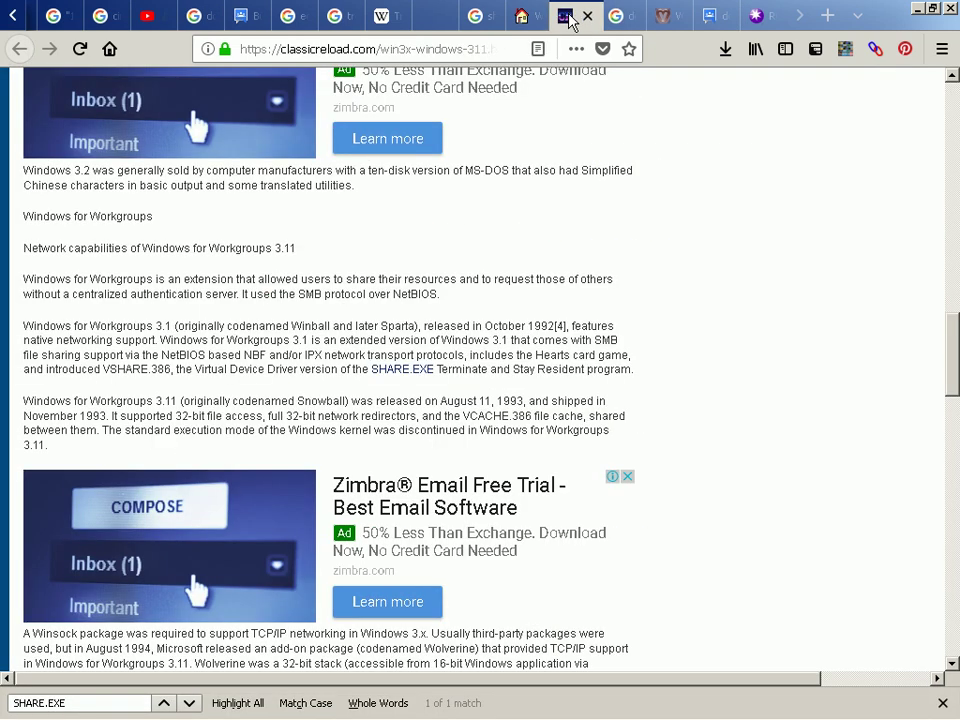
left_click(677, 12)
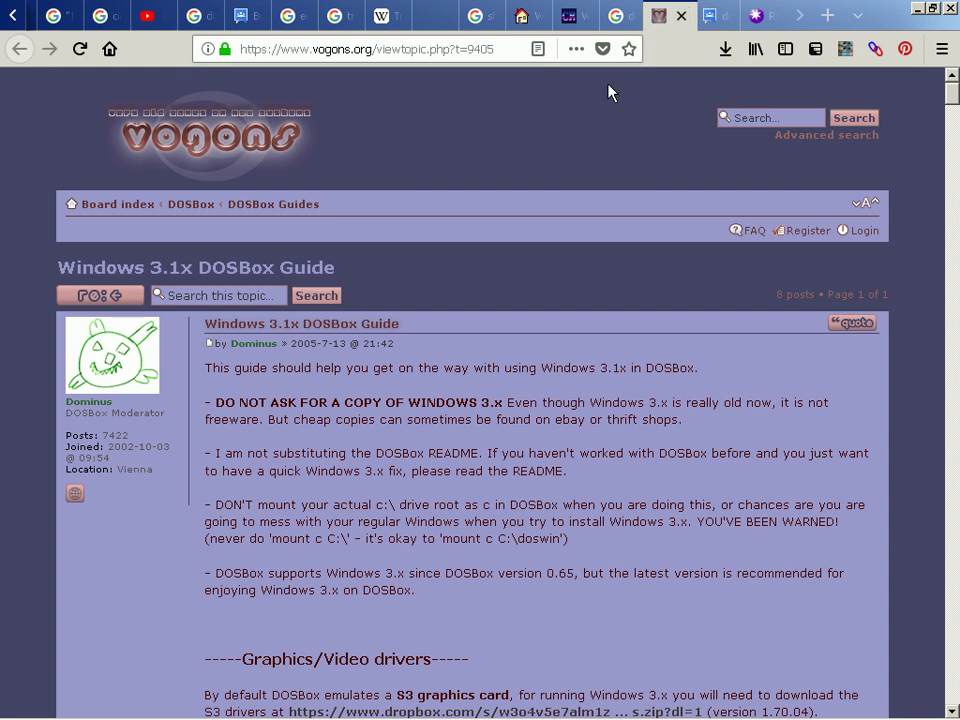
scroll(362, 318, "down", 2)
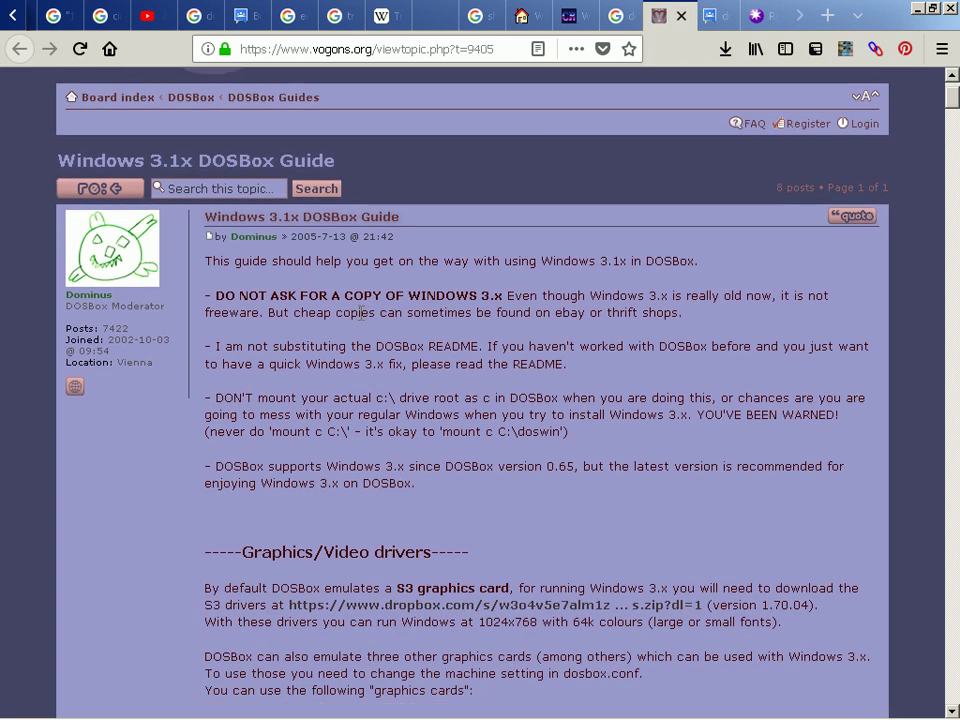
left_click_drag(497, 208, 825, 697)
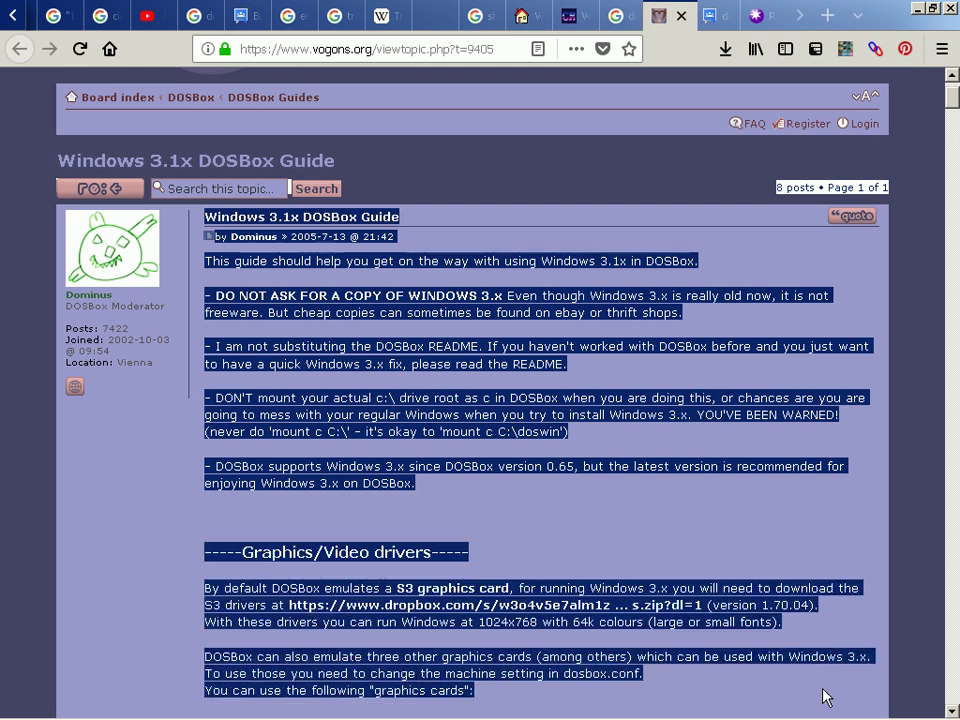
left_click(614, 513)
scroll(615, 512, "down", 2)
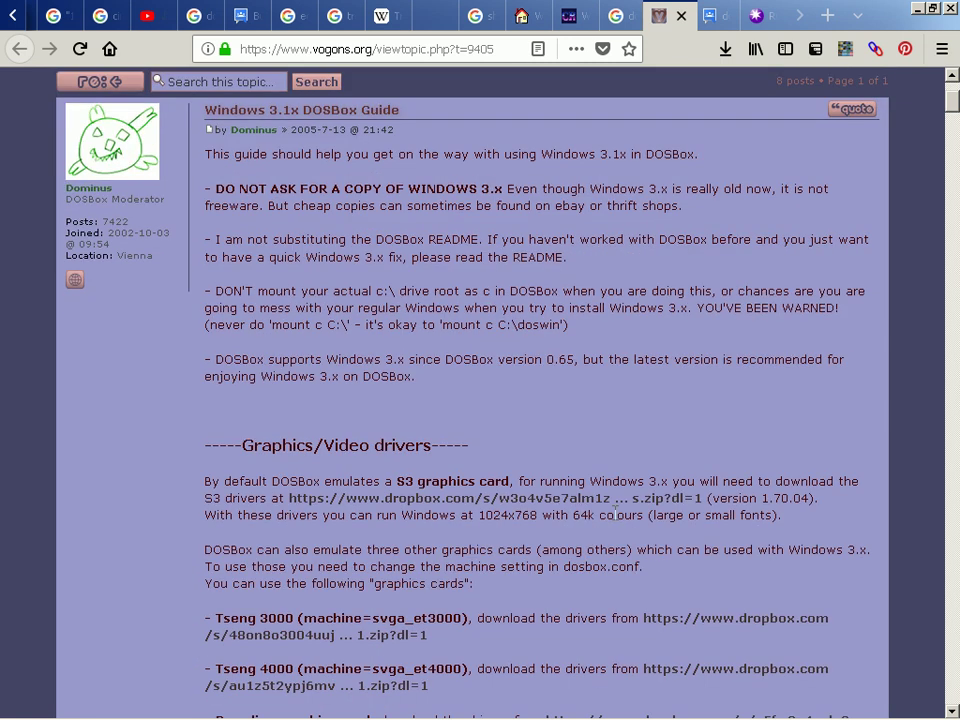
Step: Search the VOGONS guide for "share" and read its section on share.exe and vshare.386 workarounds
key("ctrl+f")
type("share")
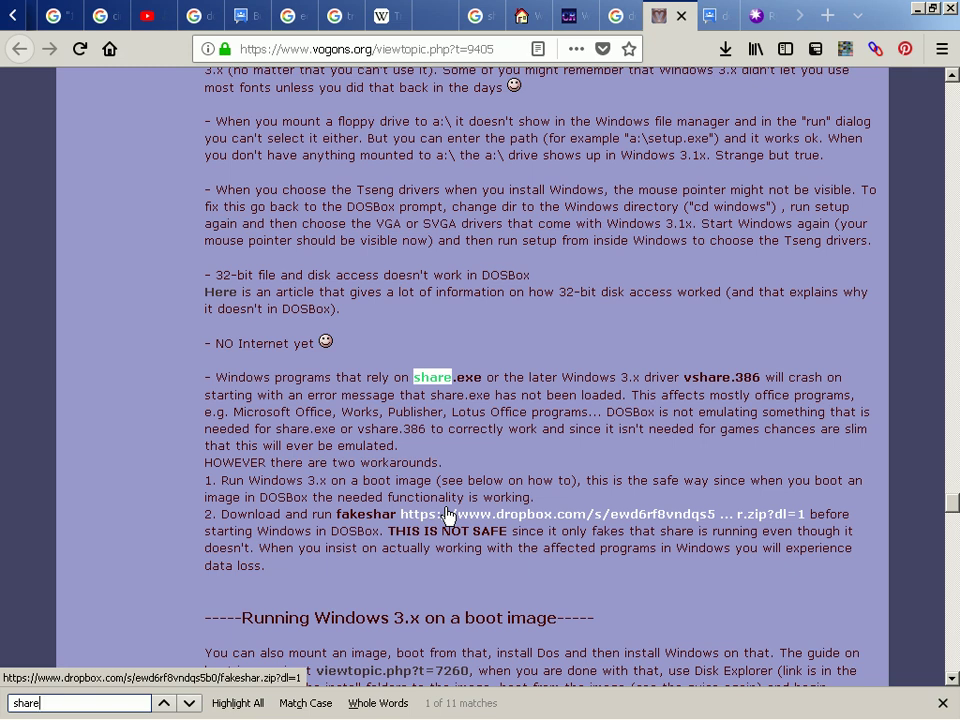
left_click(481, 477)
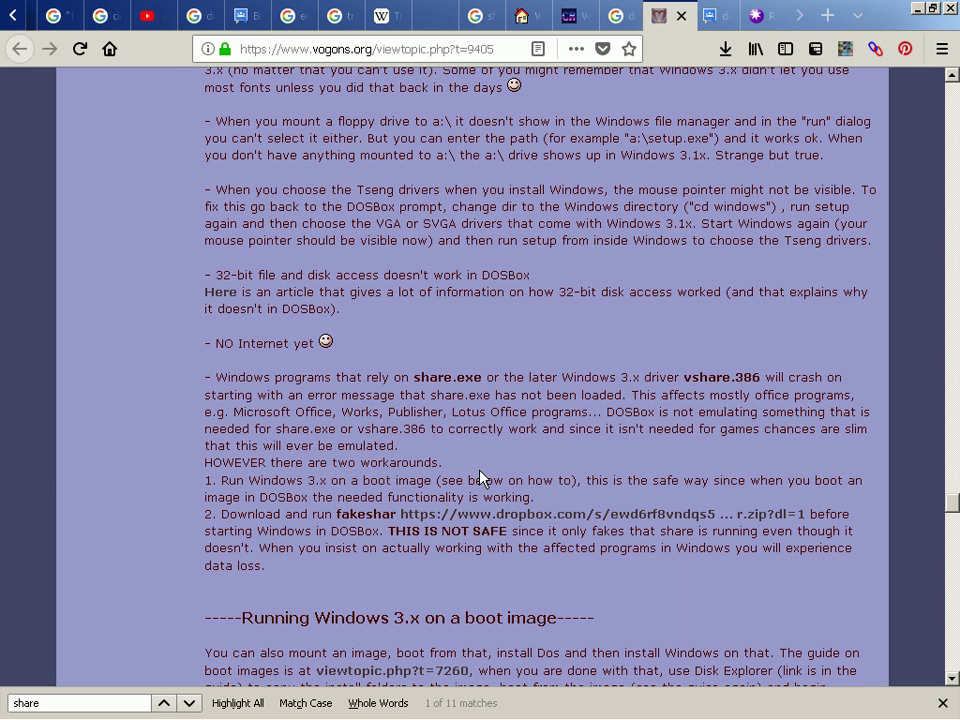
scroll(481, 477, "down", 2)
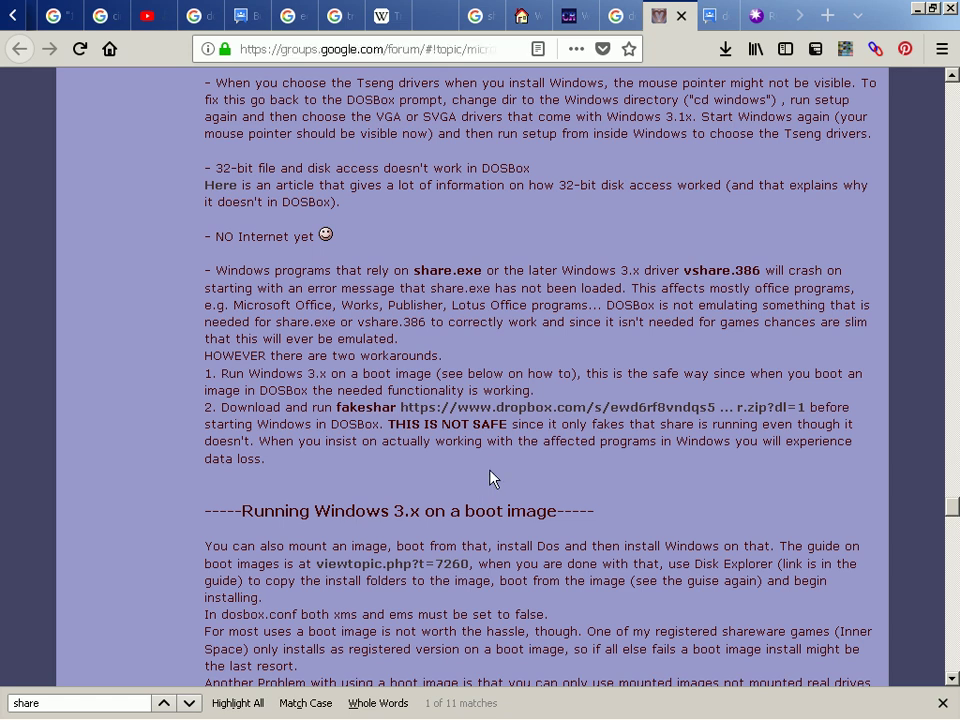
key("ctrl+Tab")
key("ctrl+Tab")
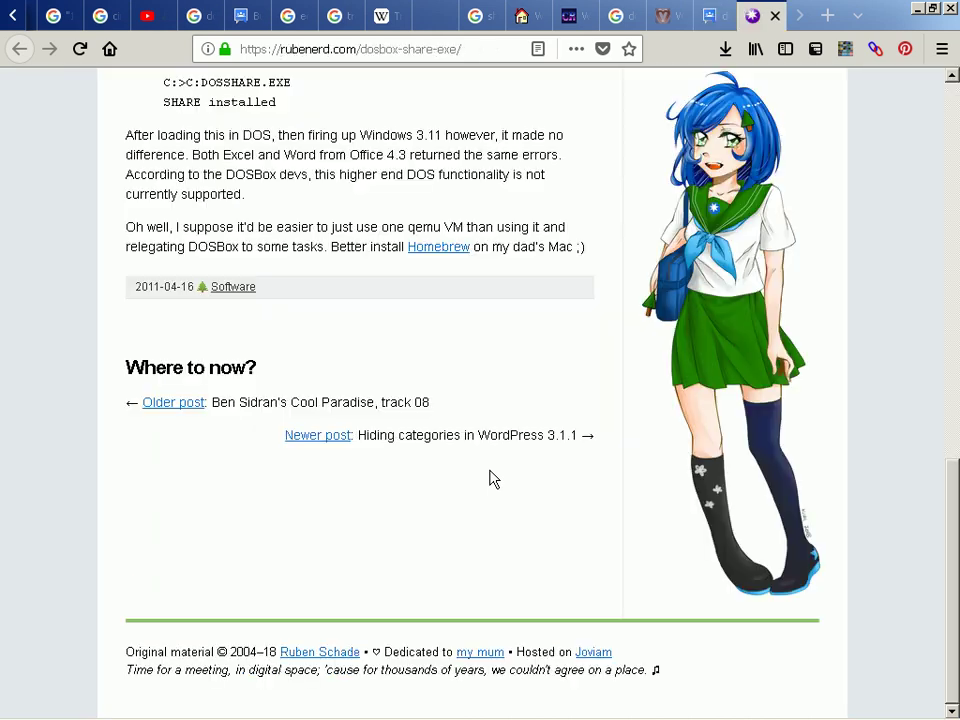
key("ctrl+shift+Tab")
key("ctrl+shift+Tab")
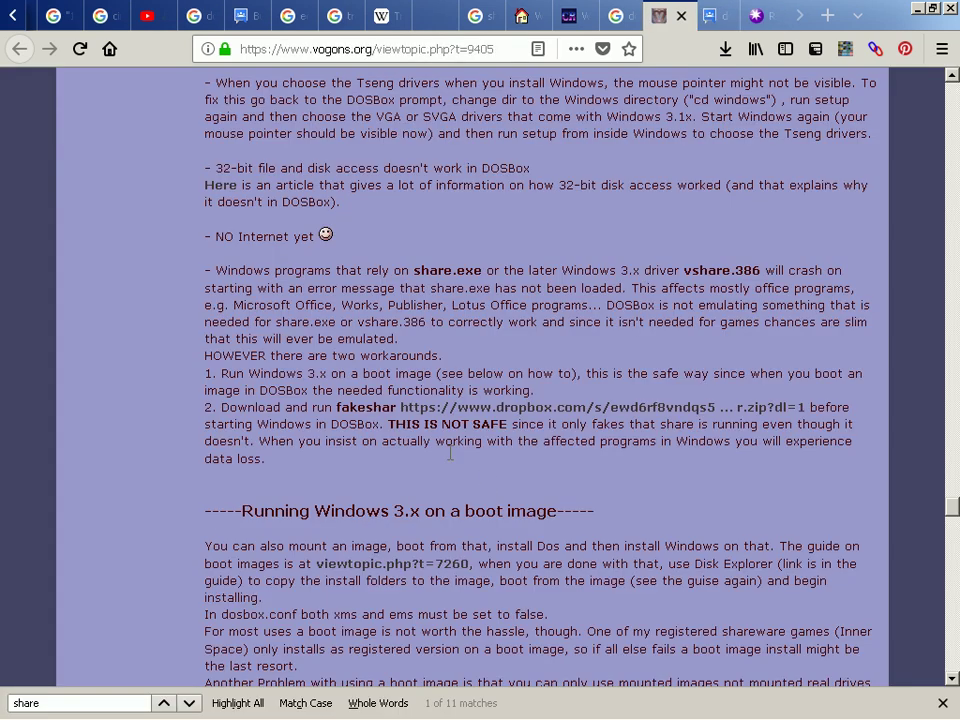
Step: Open the guide's fakeshar Dropbox link in a new tab and choose to save fakeshar.zip rather than open it
middle_click(487, 417)
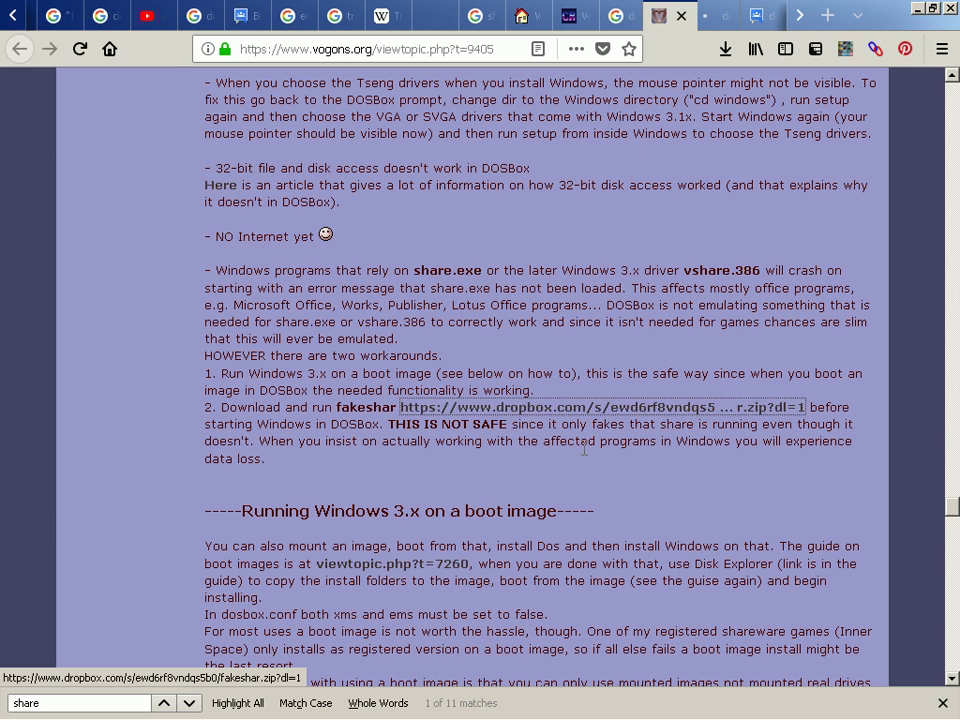
key("Escape")
left_click(604, 482)
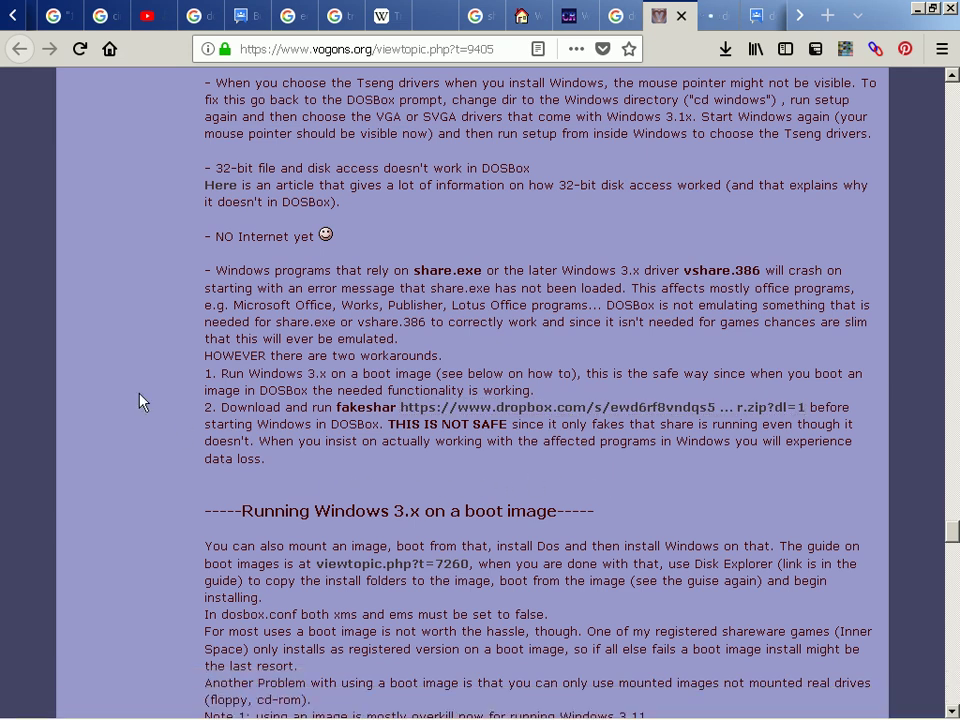
scroll(140, 400, "down", 4)
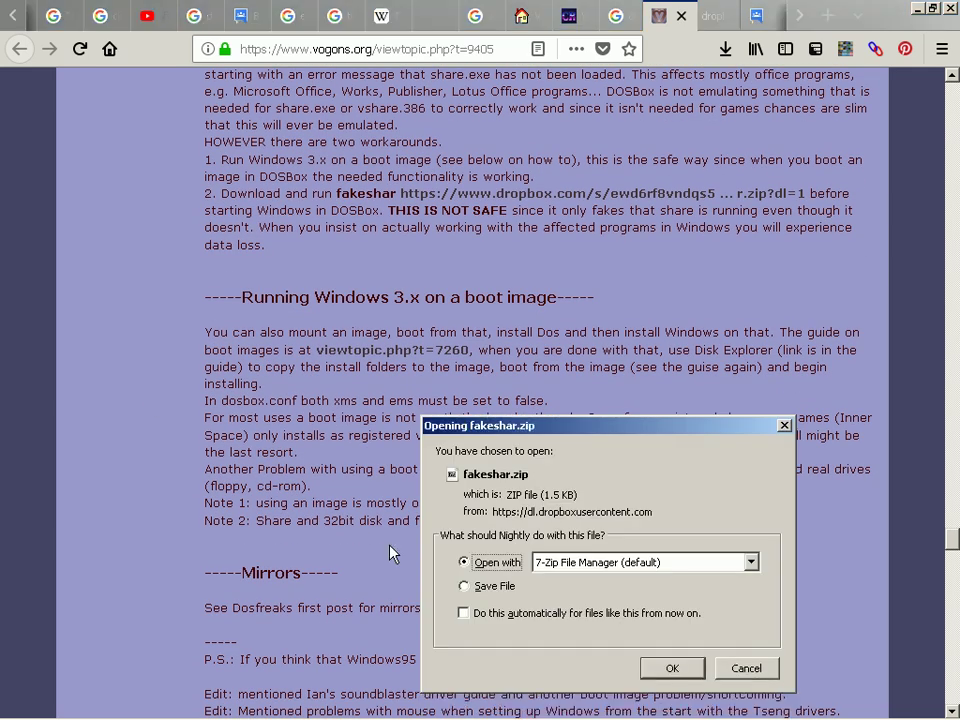
left_click(490, 586)
left_click(674, 668)
Step: Switch to the file manager and copy the path of the DOSBoxPortable folder
key("alt+Tab")
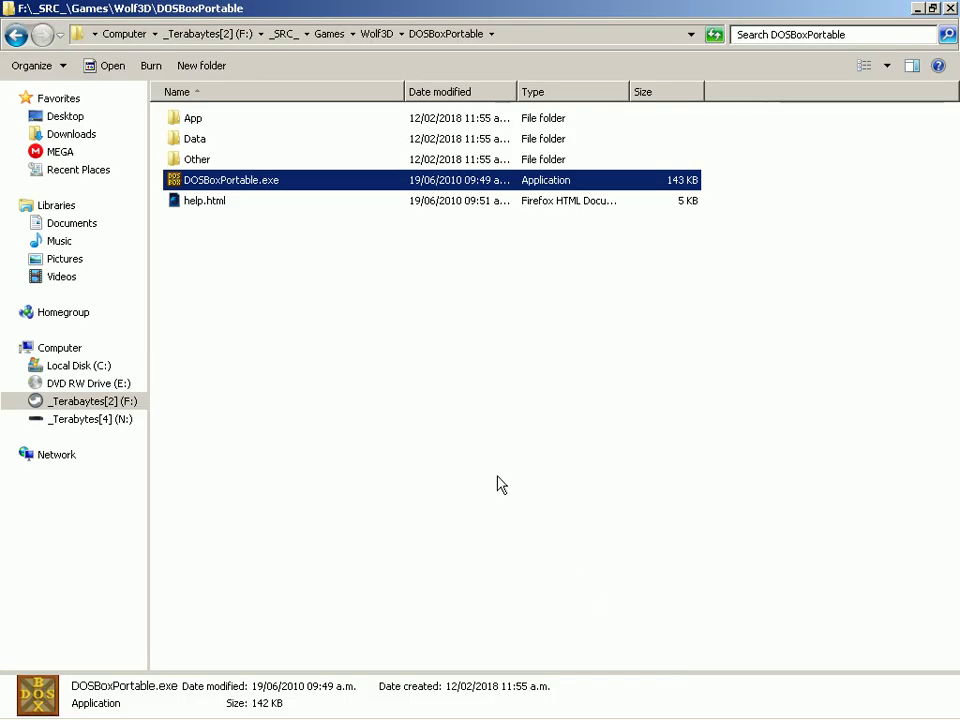
left_click(530, 36)
key("ctrl+c")
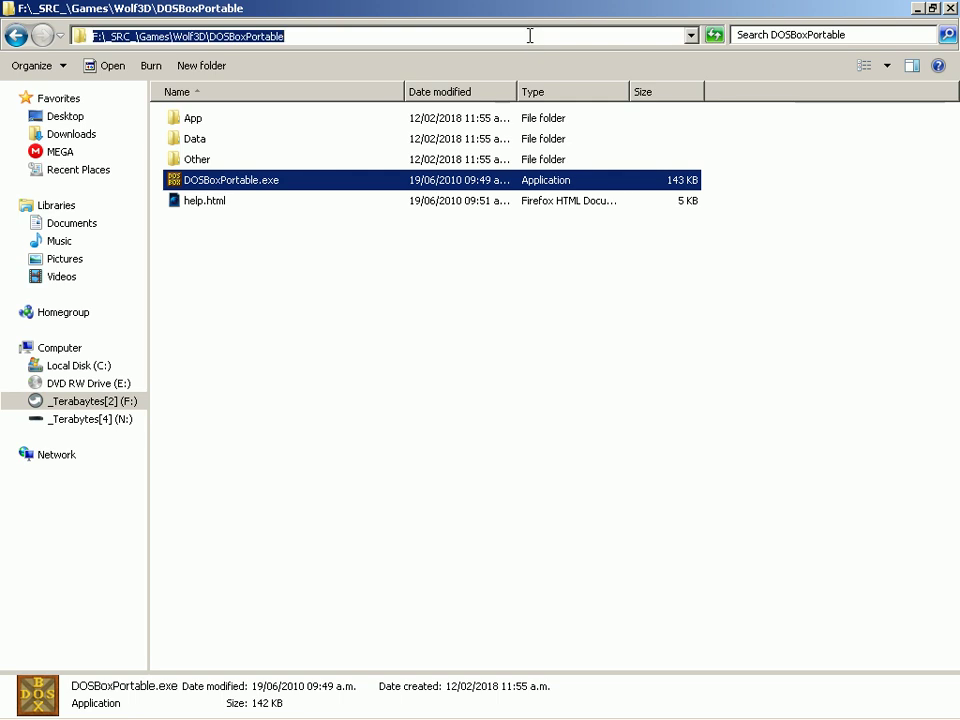
Step: Return to the pending download and save fakeshar.zip into F:\_SRC_\Games\Wolf3D\DOSBoxPortable using the copied path
key("alt+Tab")
key("alt+Tab")
key("alt+Tab")
key("alt+Tab")
key("alt+Tab")
key("alt+Tab")
key("alt+Tab")
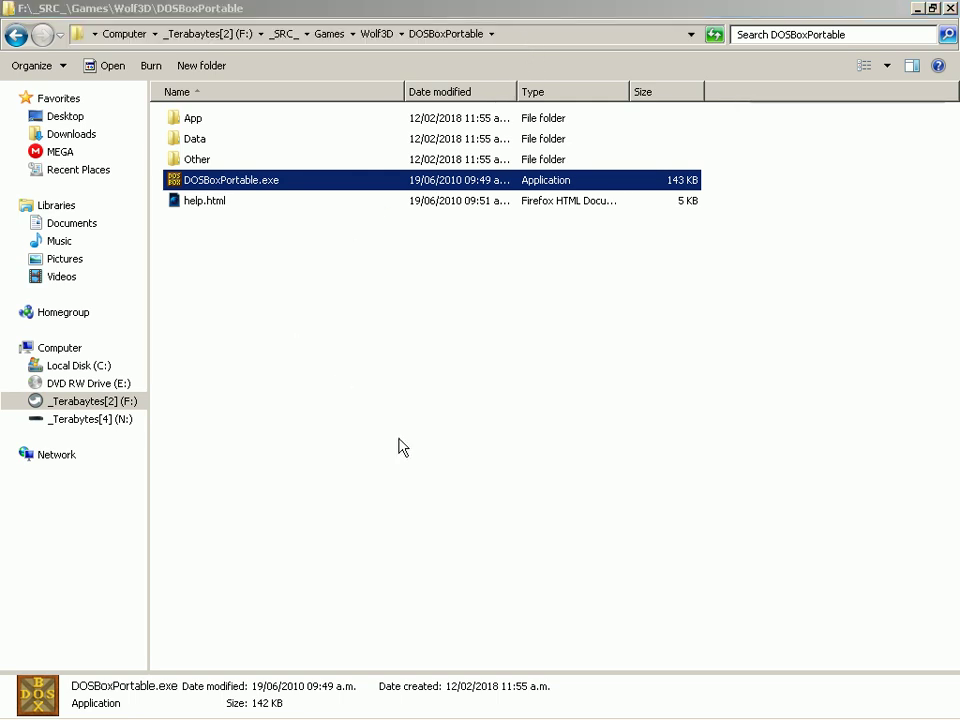
key("alt+Tab")
key("alt+shift+Tab")
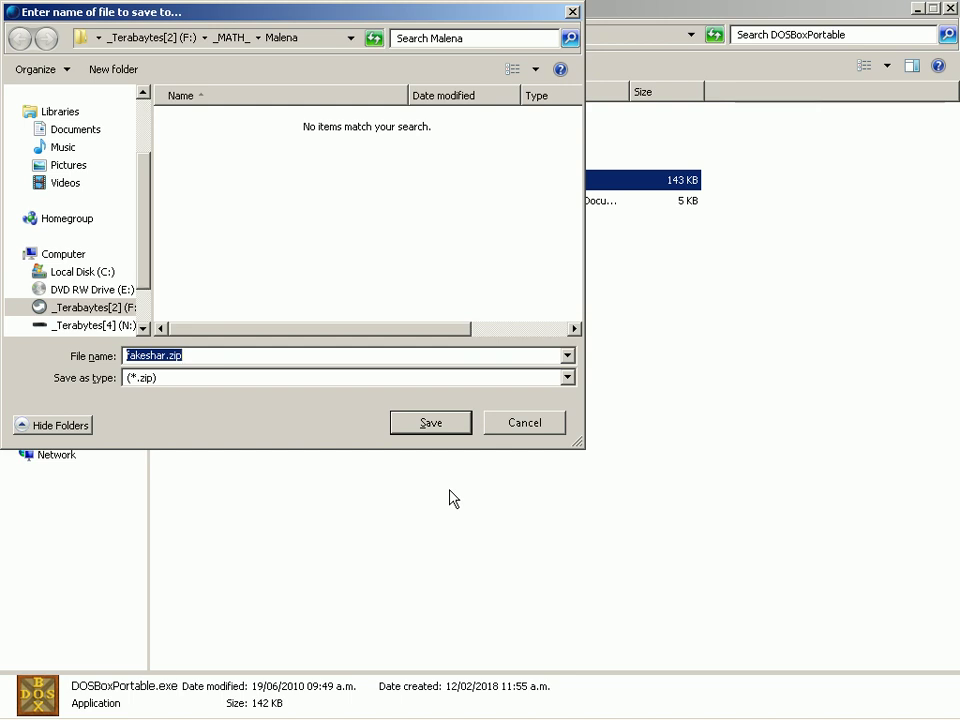
key("ctrl+v")
key("Return")
left_click(451, 426)
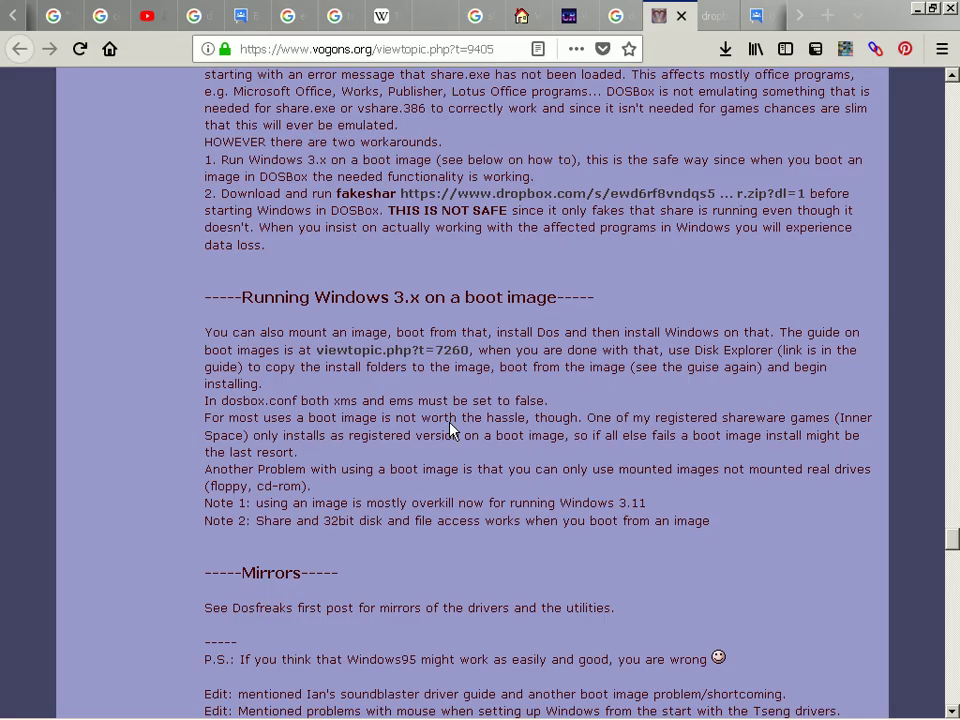
Step: Switch to the file manager and open fakeshar.zip from the DOSBoxPortable folder
key("alt+Tab")
key("alt+Tab")
key("alt+Tab")
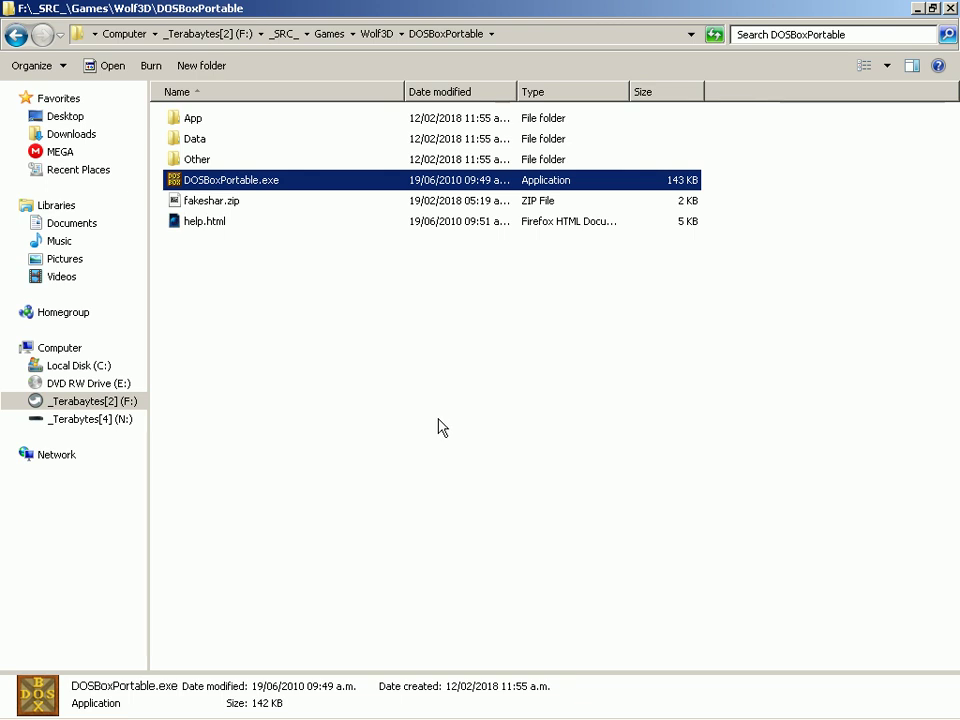
double_click(229, 203)
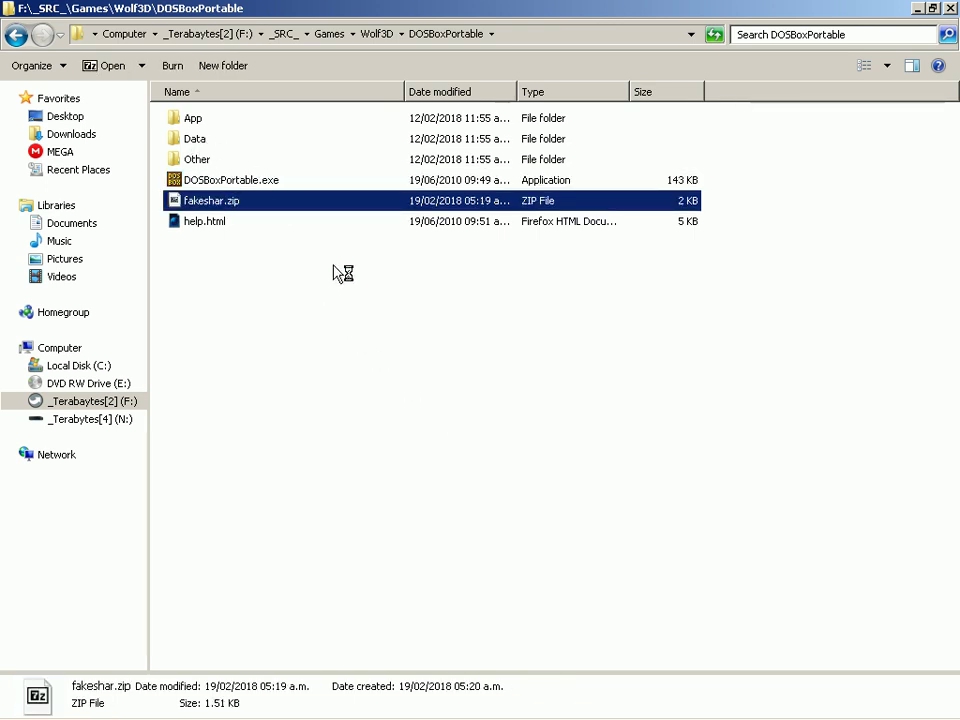
Step: Go up to the DOSBoxPortable\App\DOSBox folder in the file manager as the extraction destination
left_click(380, 327)
key("BackSpace")
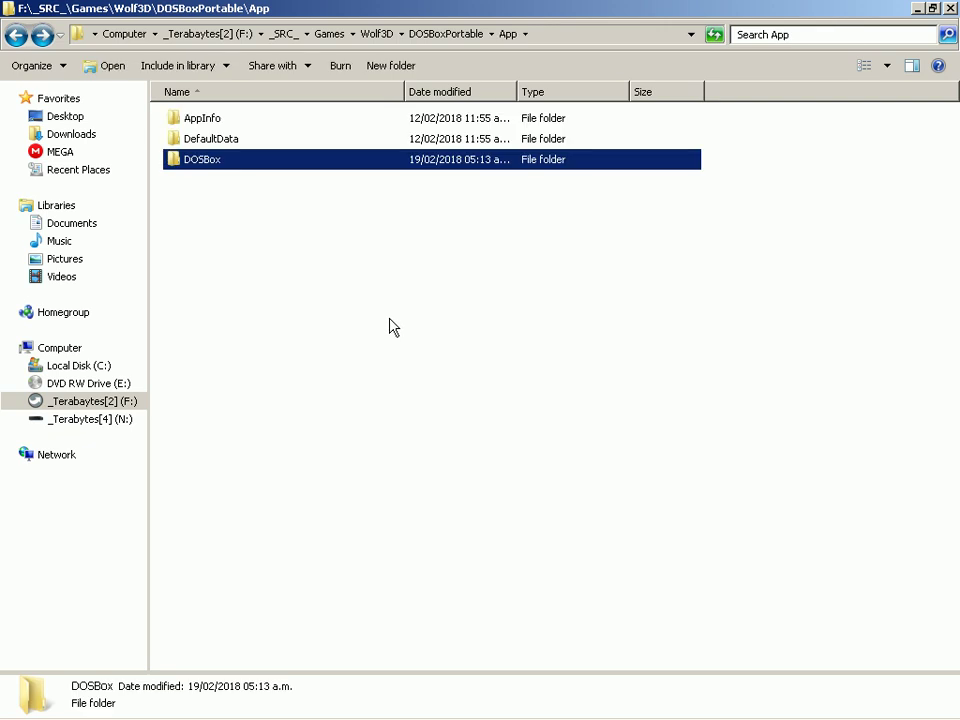
key("BackSpace")
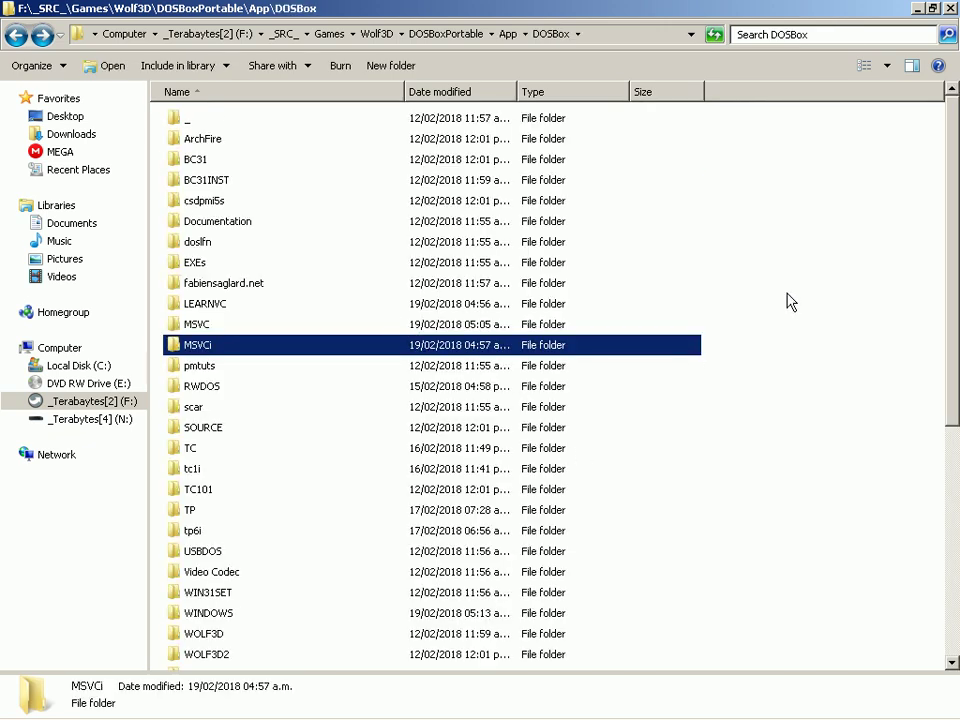
left_click(827, 300)
Step: Extract FAKESHAR.ASM and FAKESHAR.COM from the open archive into the DOSBox folder, and close the archive window
key("alt+Tab")
key("alt+shift+Tab")
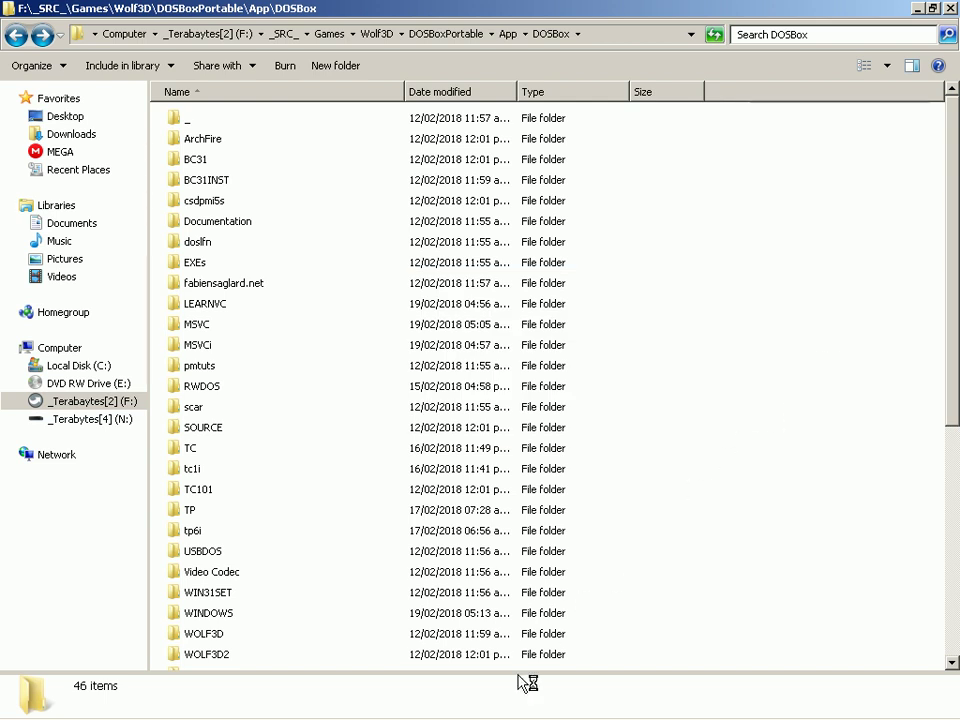
mouse_move(520, 715)
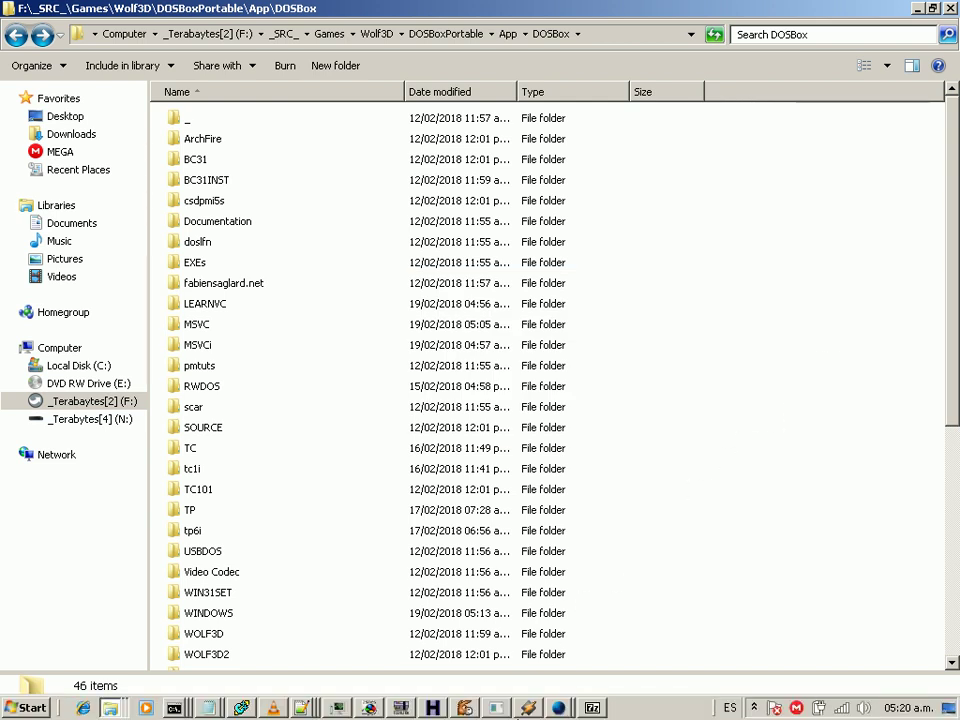
left_click(528, 708)
left_click_drag(208, 264, 949, 261)
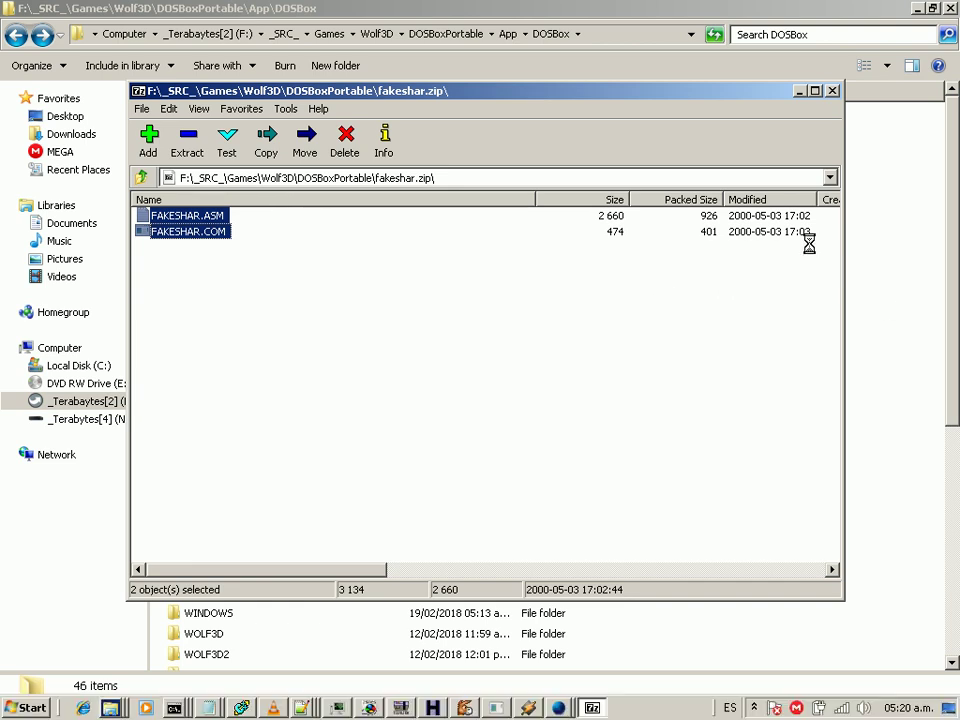
left_click(832, 92)
left_click(842, 313)
scroll(842, 313, "down", 2)
Step: Return to the DOSBoxPortable folder and launch DOSBoxPortable.exe
key("alt+Tab")
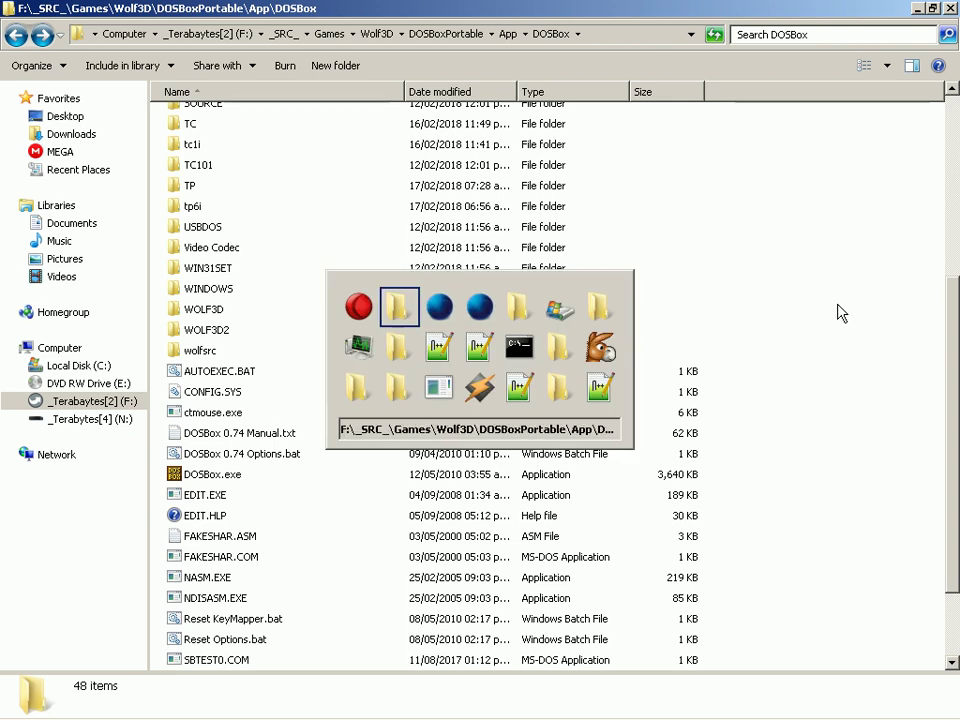
key("alt+Up")
key("alt+Up")
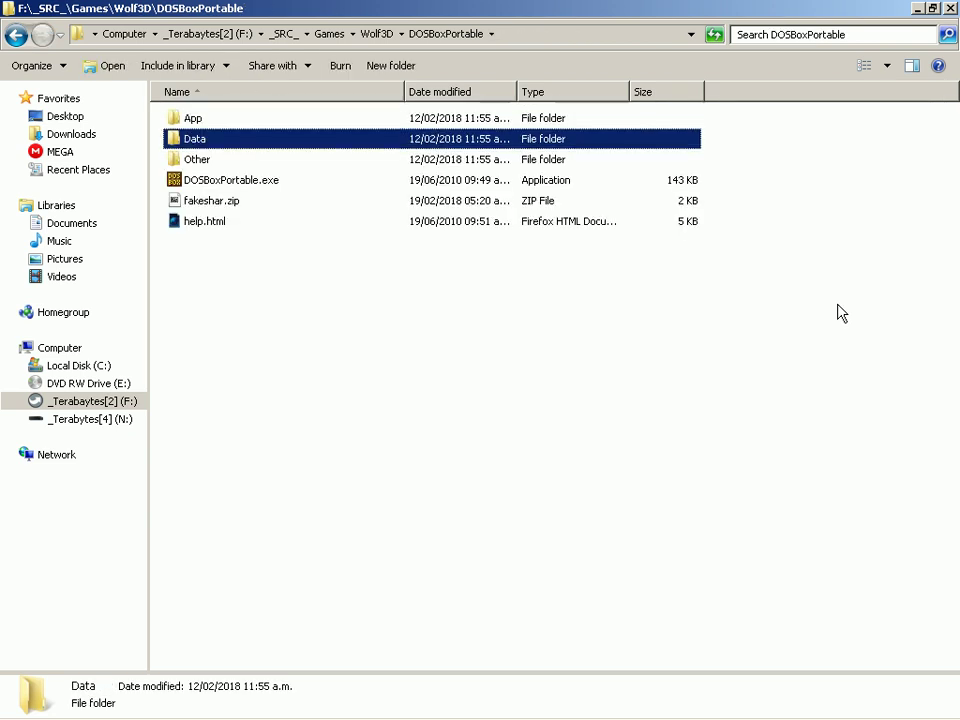
key("Down")
key("Down")
key("Return")
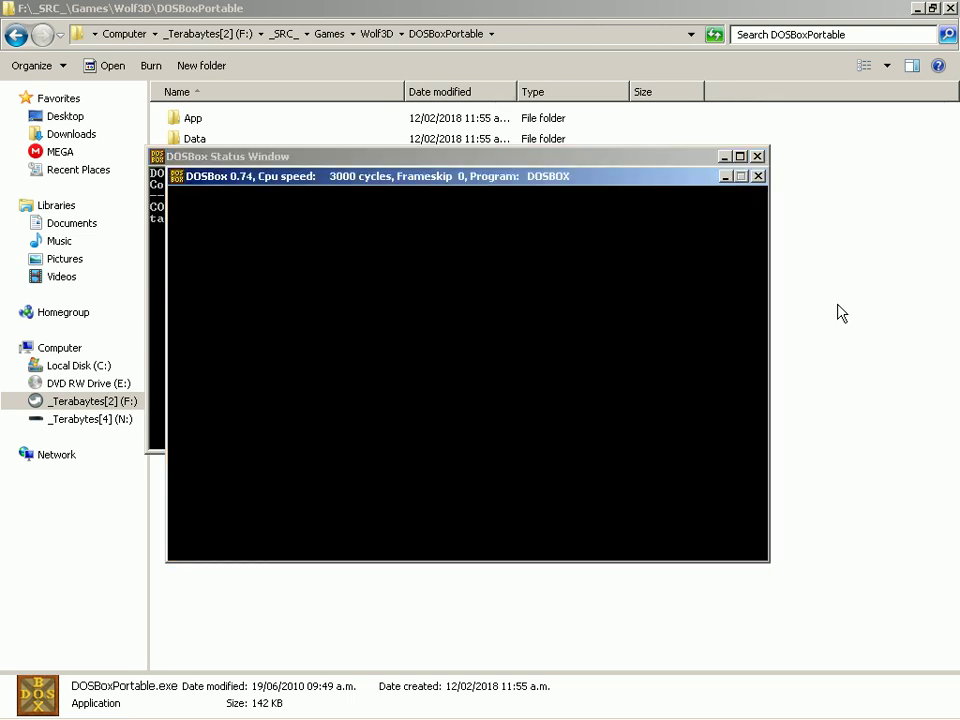
Step: Run FAKESHAR.COM at the DOSBox C: prompt
type("fa")
key("Tab")
key("Return")
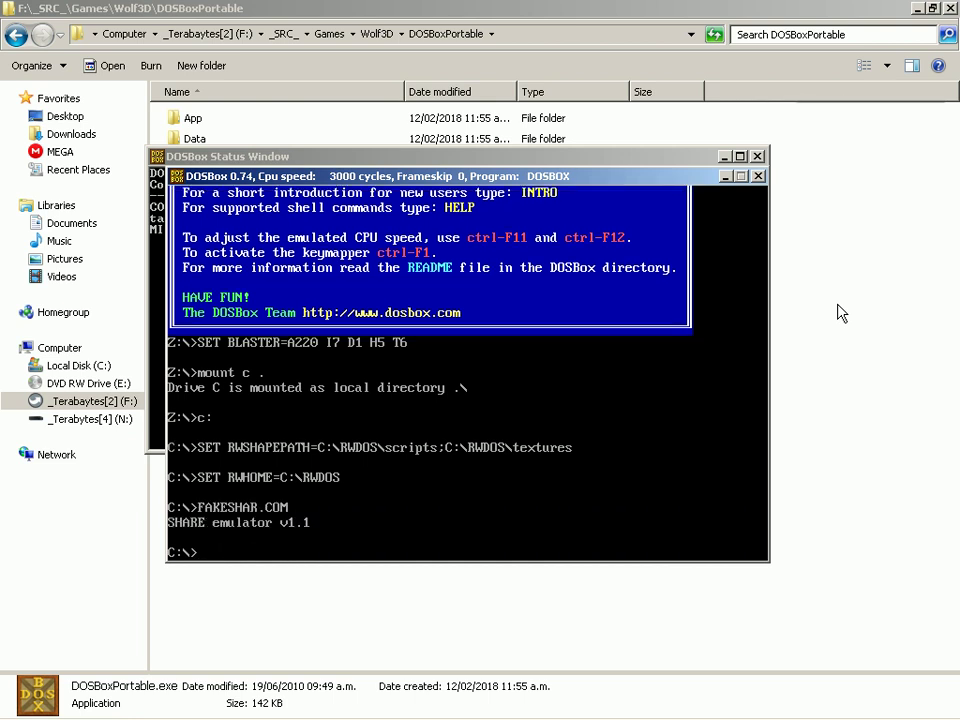
Step: Start Windows 3.1 with the win command and launch Microsoft Visual C++ from Program Manager
type("win")
key("Return")
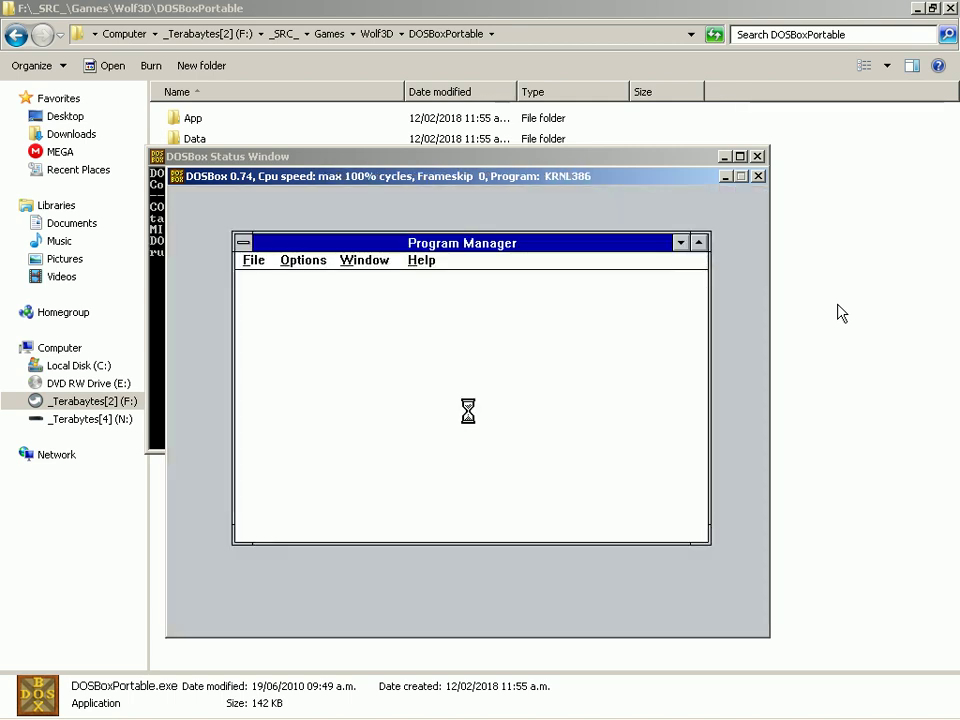
key("Left")
key("Left")
key("Return")
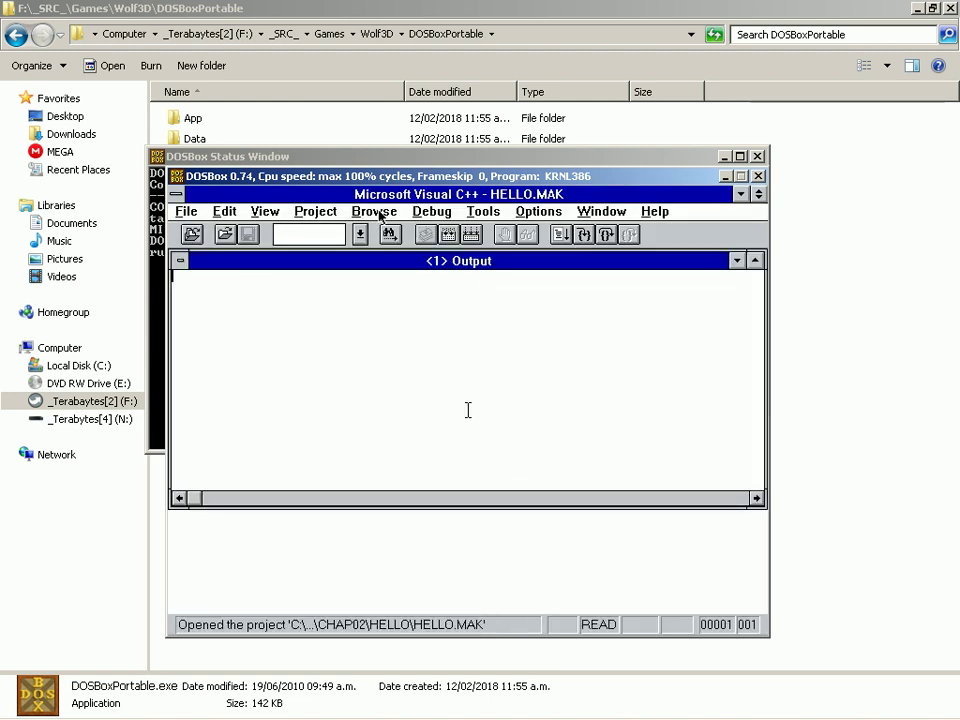
key("Right")
key("Right")
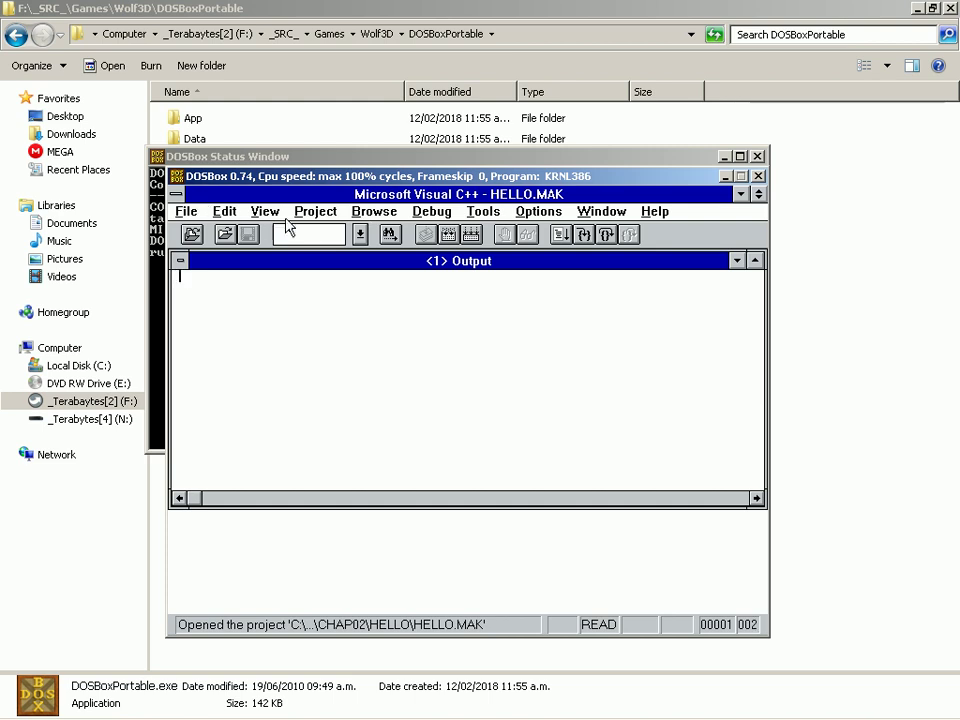